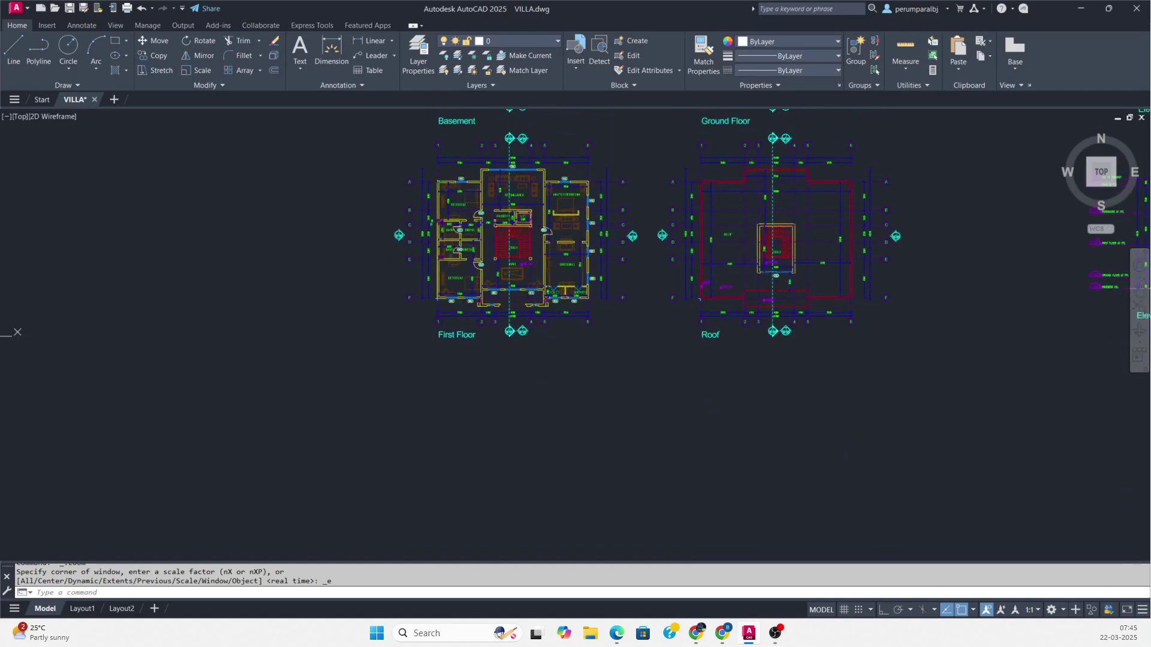
- Look over the villa drawing's floor plans, its four elevations and the overall sheet arrangement
scroll(431, 331, up, 2)
middle_drag(947, 312, 668, 536)
scroll(458, 452, down, 4)
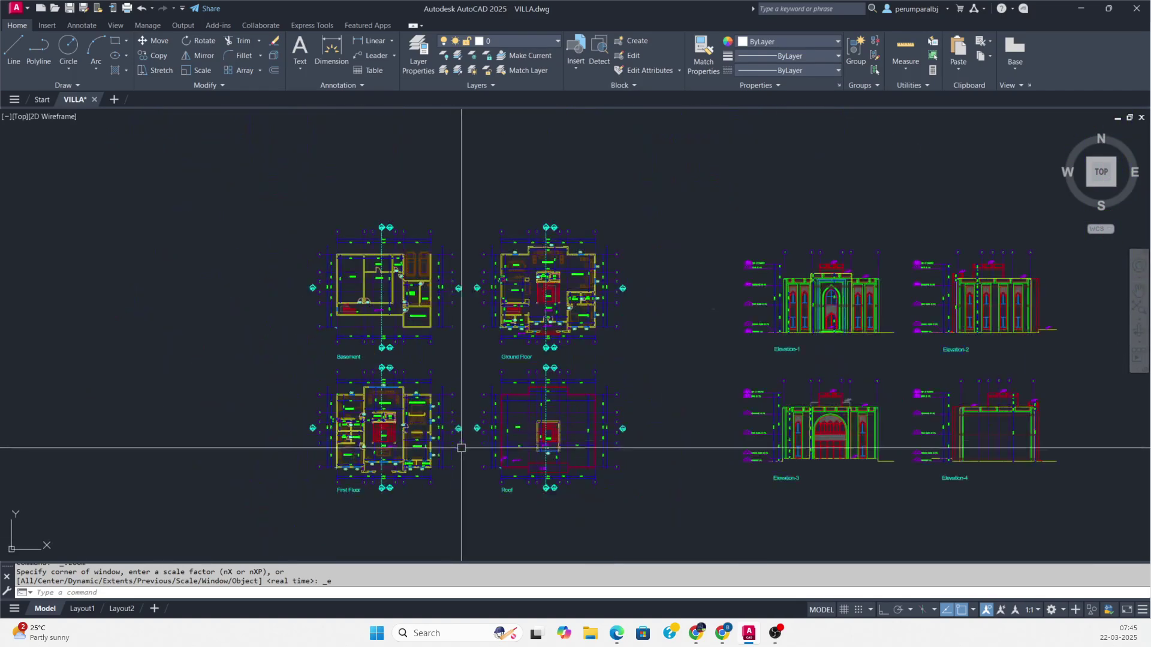
scroll(861, 342, up, 7)
scroll(403, 458, down, 3)
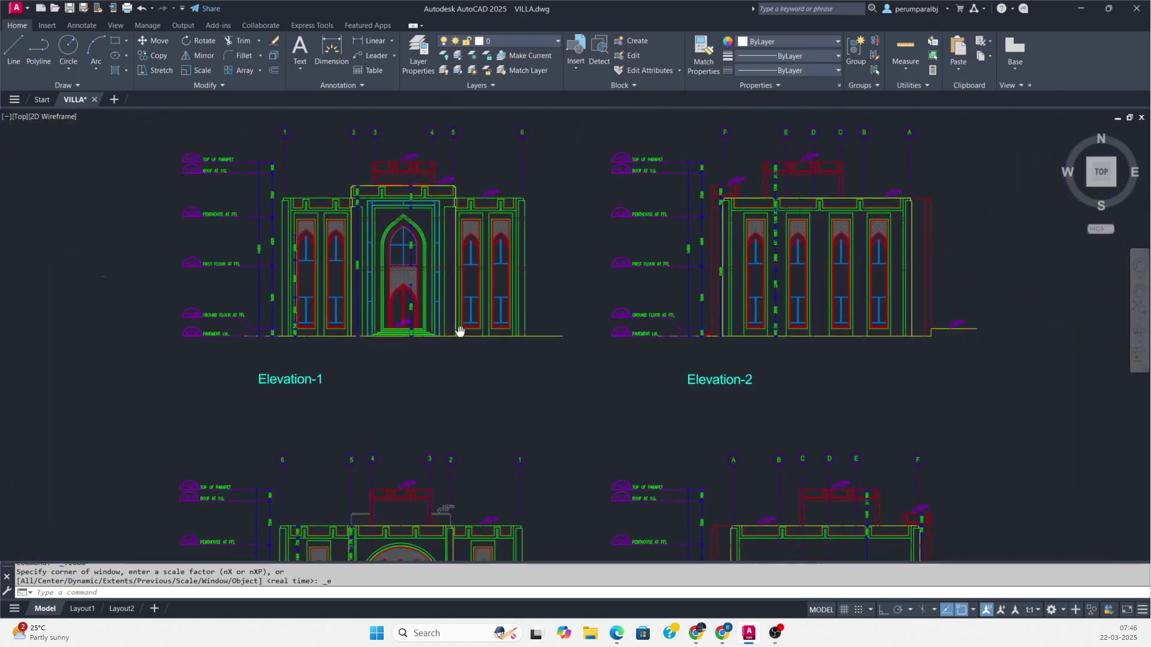
middle_drag(867, 388, 644, 397)
scroll(865, 303, up, 4)
scroll(714, 276, up, 6)
scroll(786, 314, down, 10)
scroll(344, 378, down, 5)
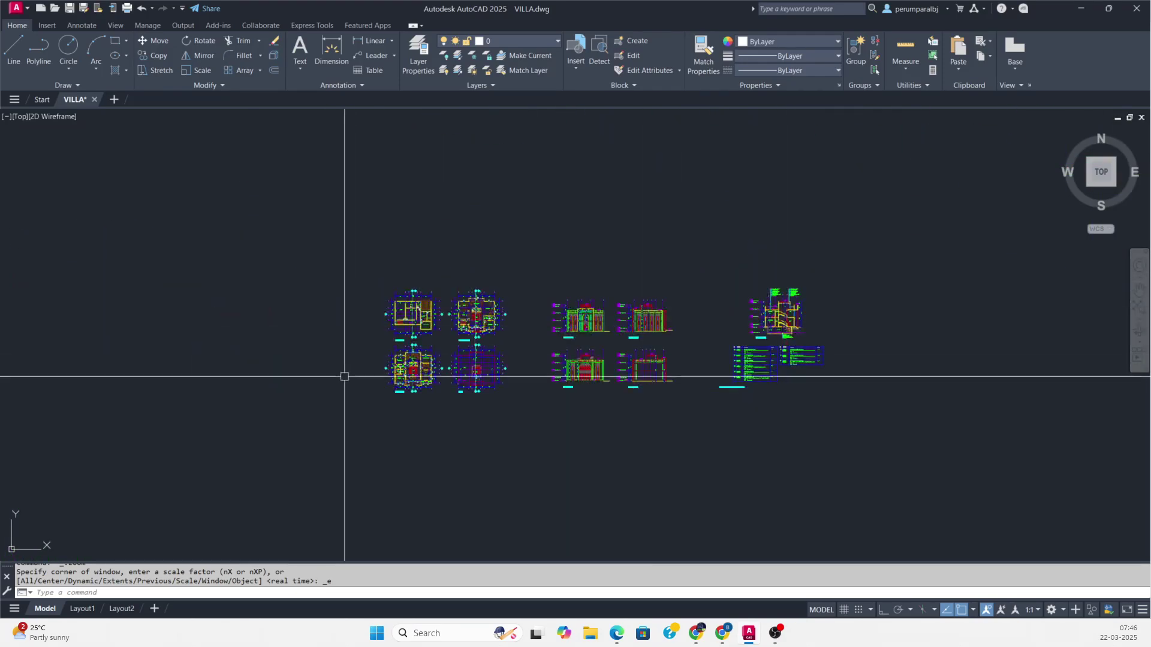
- Examine the basement and ground floor plans with their grids, and the first floor and roof plans beneath them
scroll(404, 250, up, 5)
scroll(457, 275, up, 4)
middle_drag(447, 325, 442, 350)
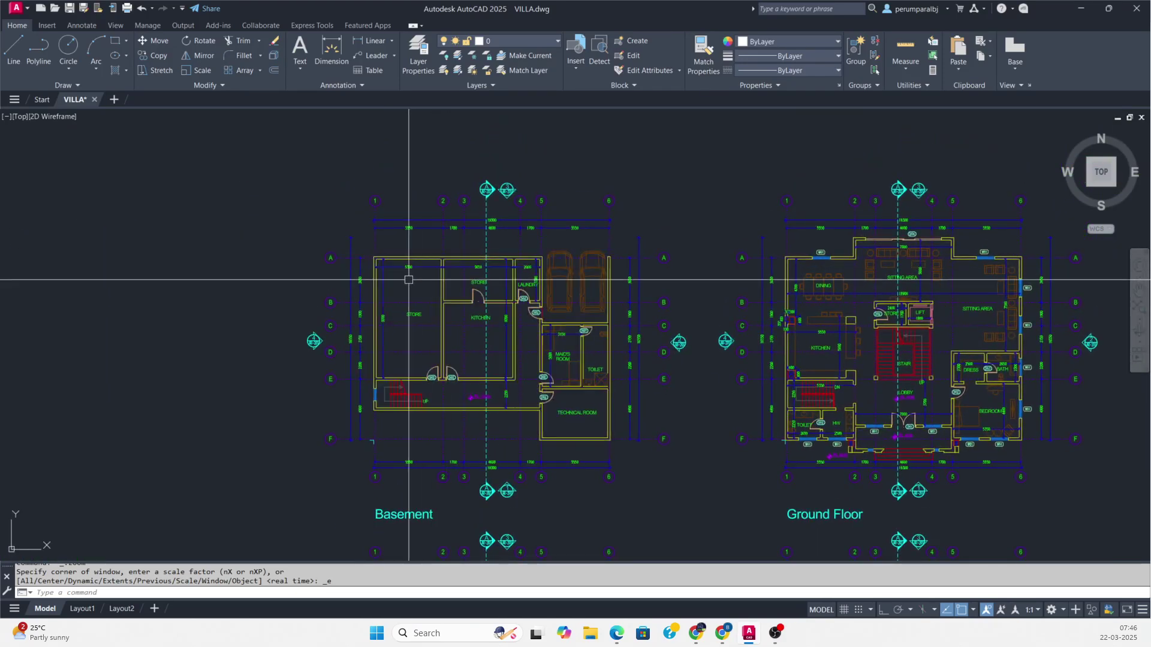
scroll(386, 295, up, 4)
scroll(474, 316, down, 2)
middle_drag(546, 335, 516, 300)
middle_drag(737, 389, 519, 319)
scroll(838, 351, down, 2)
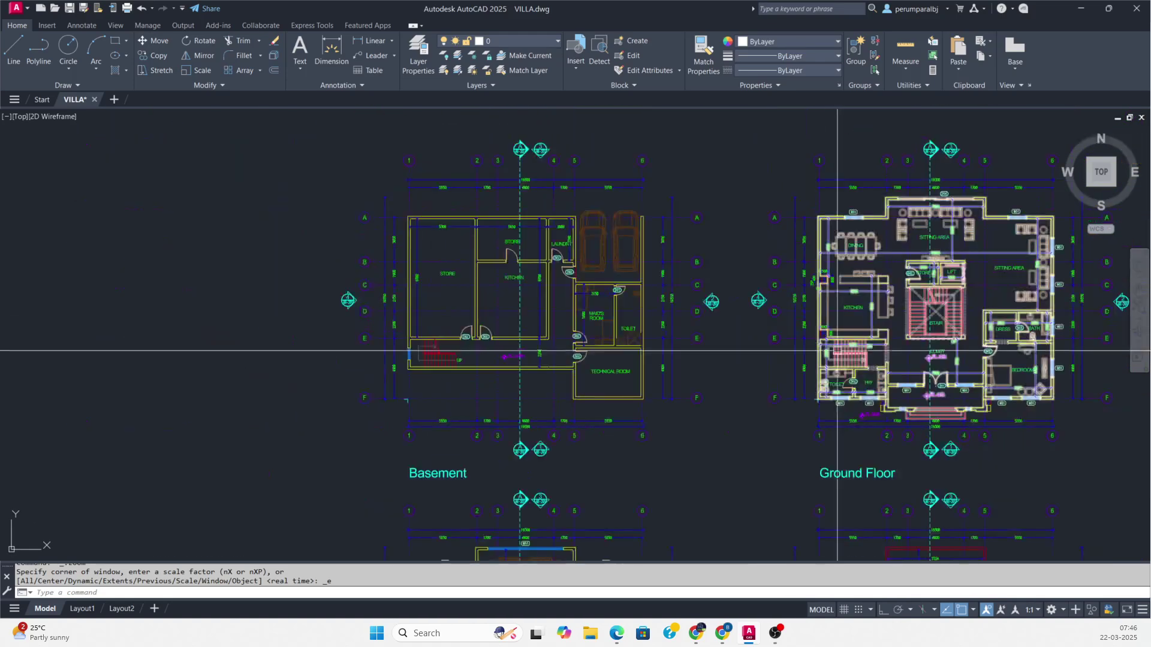
middle_drag(633, 344, 632, 340)
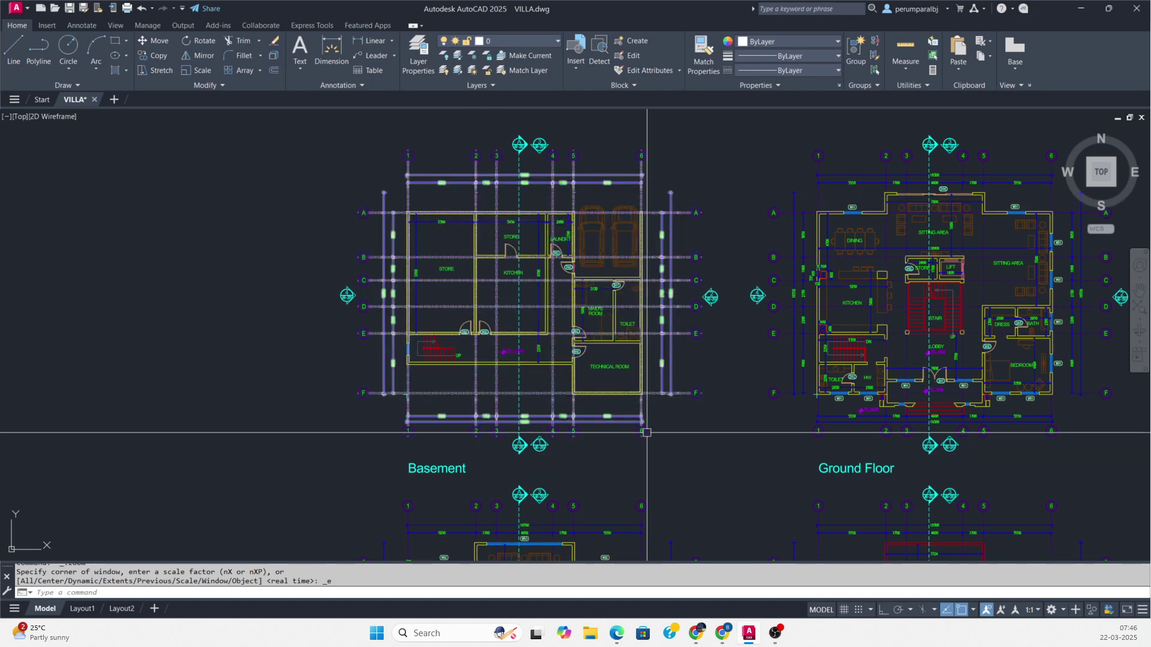
middle_drag(697, 422, 641, 391)
scroll(803, 371, down, 2)
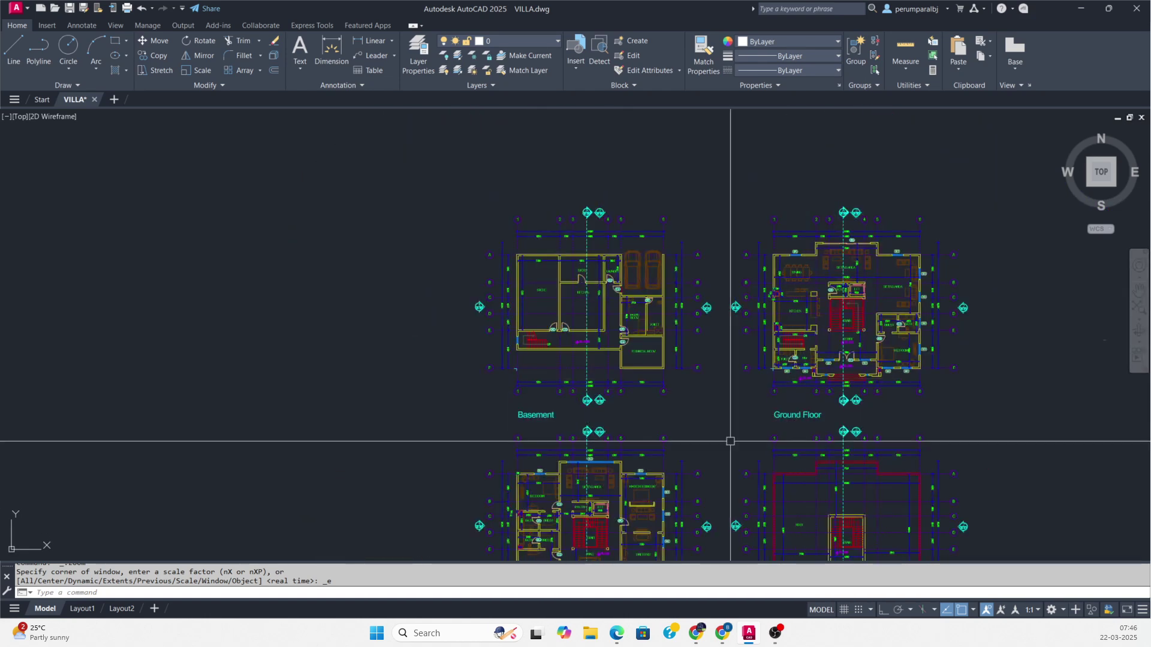
mouse_move(682, 468)
middle_down()
mouse_move(627, 268)
mouse_move(619, 353)
mouse_move(464, 368)
mouse_move(588, 372)
mouse_move(588, 414)
middle_up()
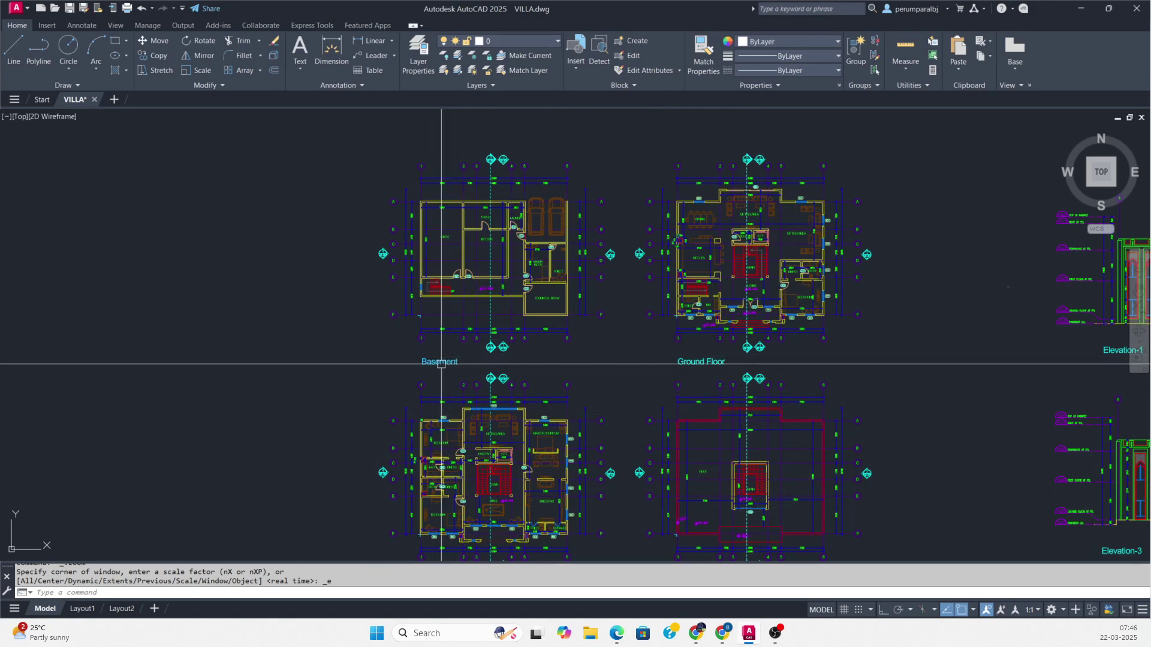
scroll(441, 363, up, 2)
middle_drag(487, 299, 490, 402)
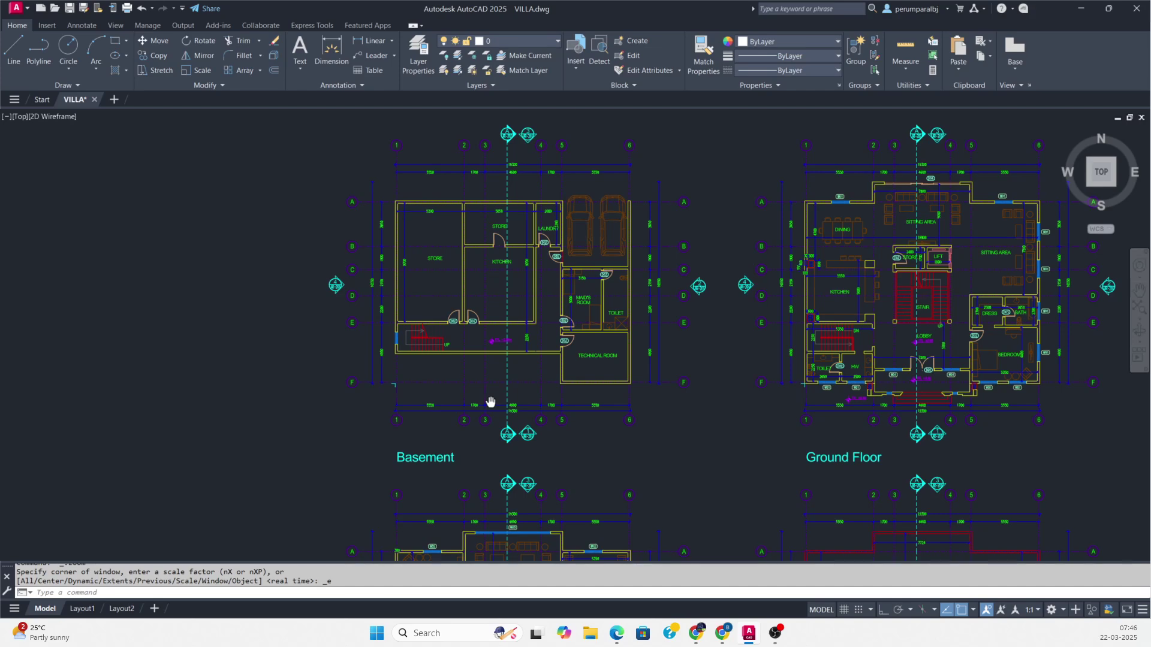
scroll(396, 387, up, 4)
middle_drag(398, 391, 527, 257)
text(pl)
key(Return)
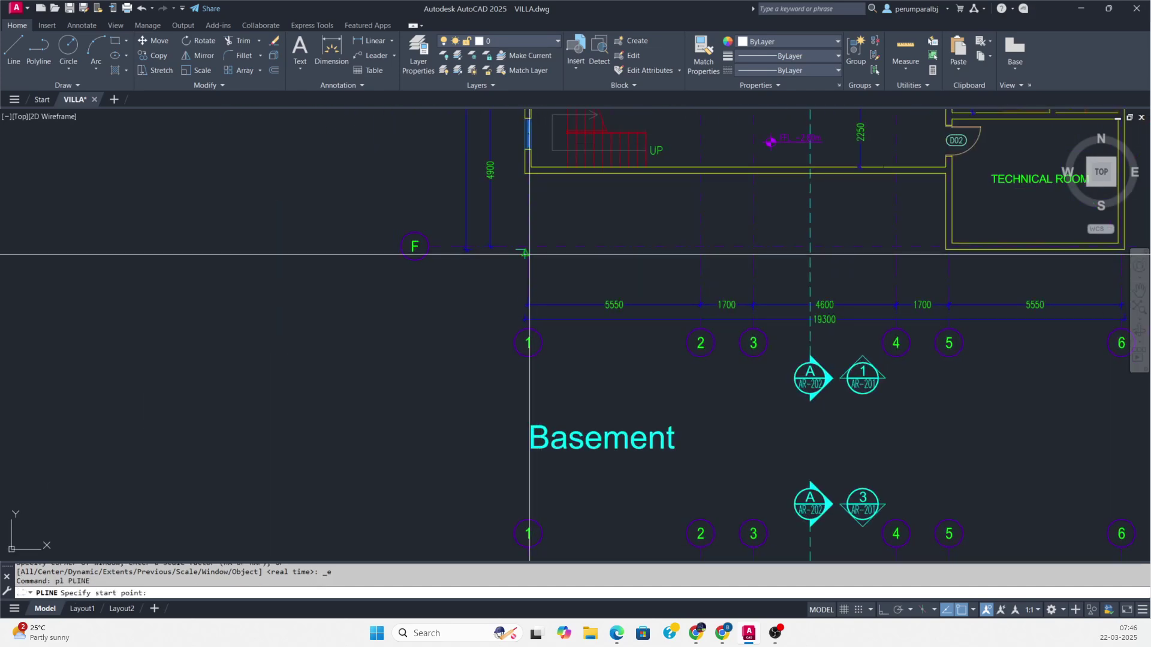
scroll(525, 254, up, 4)
click(526, 254)
scroll(570, 264, down, 10)
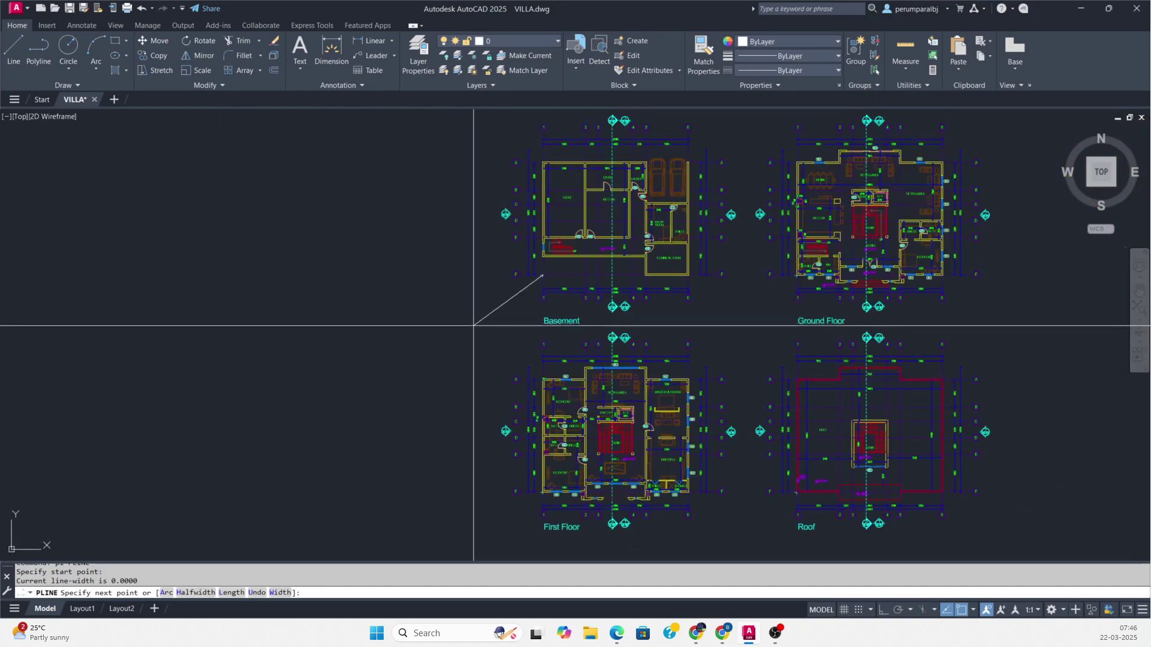
key(Escape)
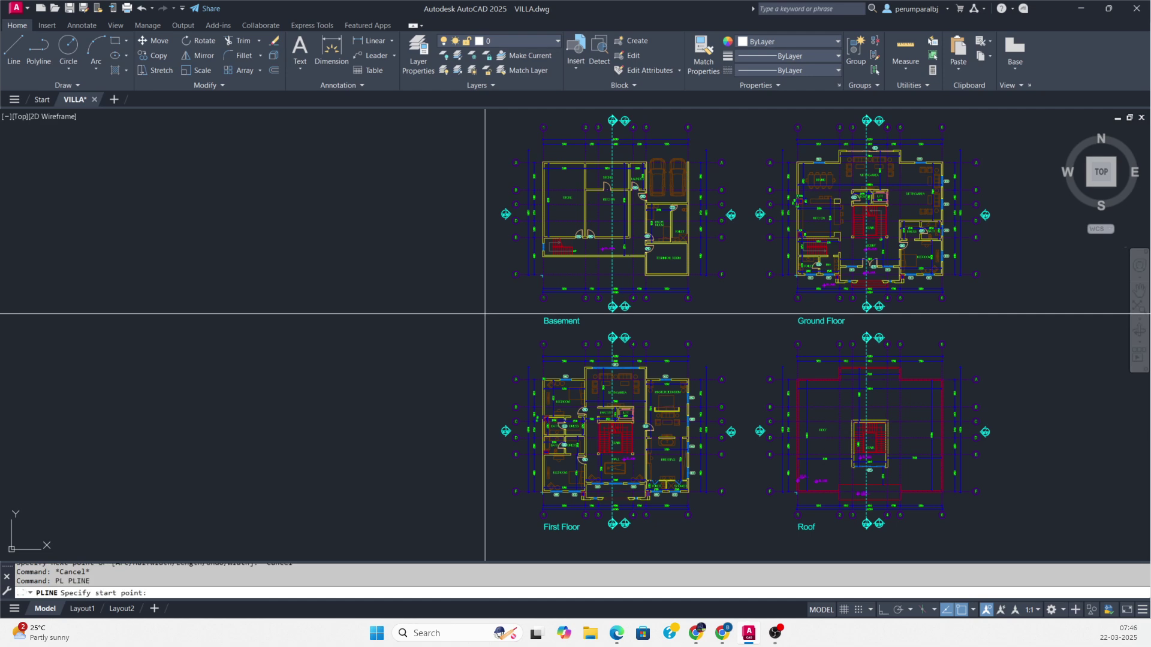
key(Return)
scroll(527, 297, down, 6)
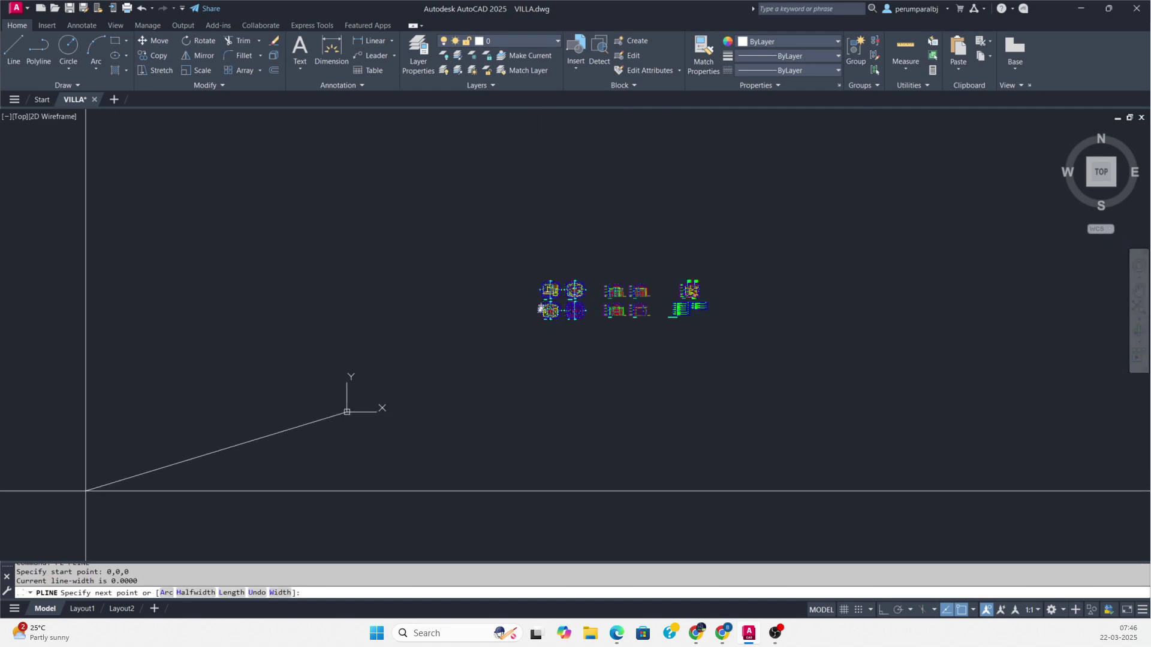
key(Escape)
key(Escape)
- Review how the floor plans and elevations are arranged within the full extents of the villa drawing
scroll(552, 305, up, 12)
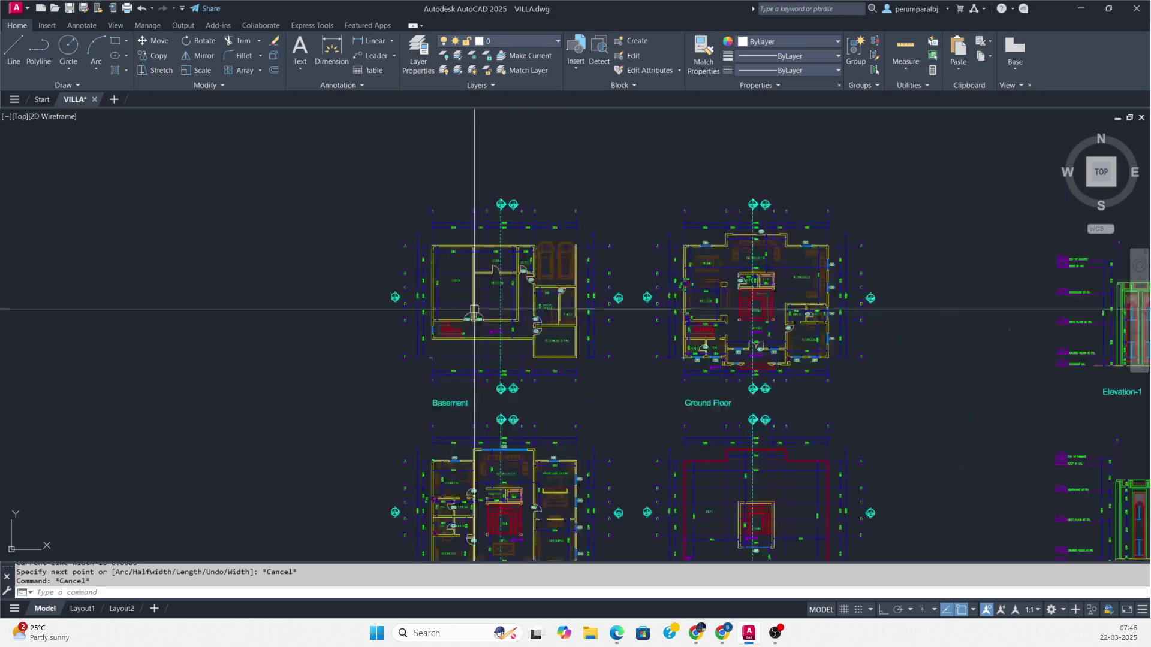
scroll(384, 282, down, 5)
middle_drag(508, 311, 389, 262)
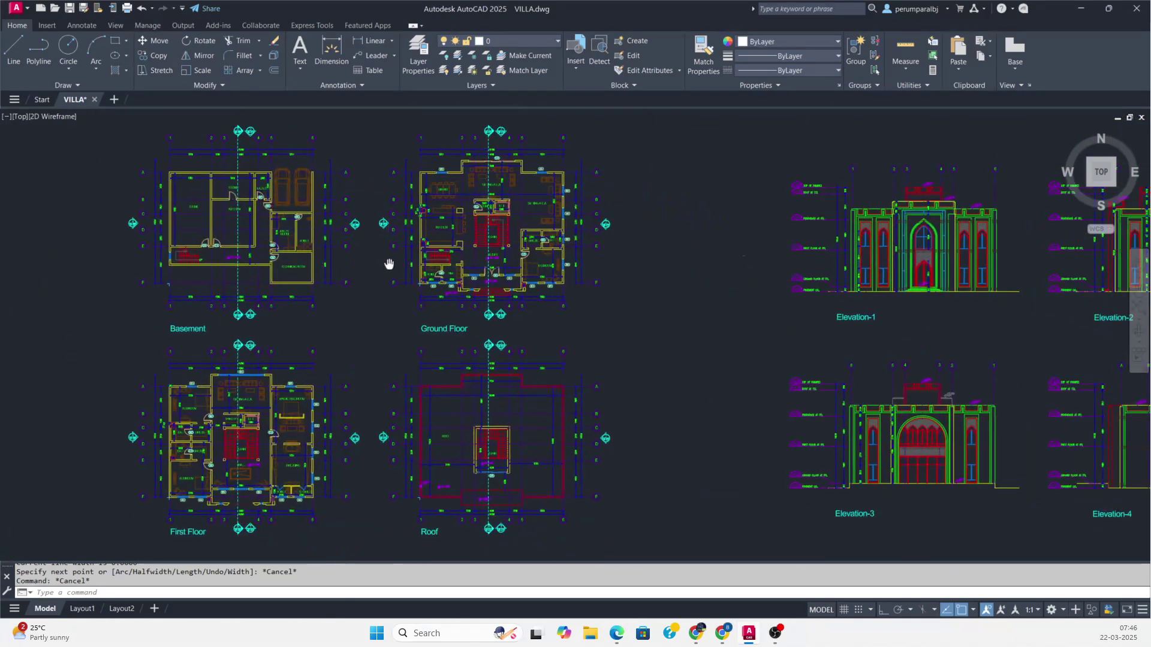
middle_drag(481, 301, 553, 271)
middle_drag(385, 415, 396, 388)
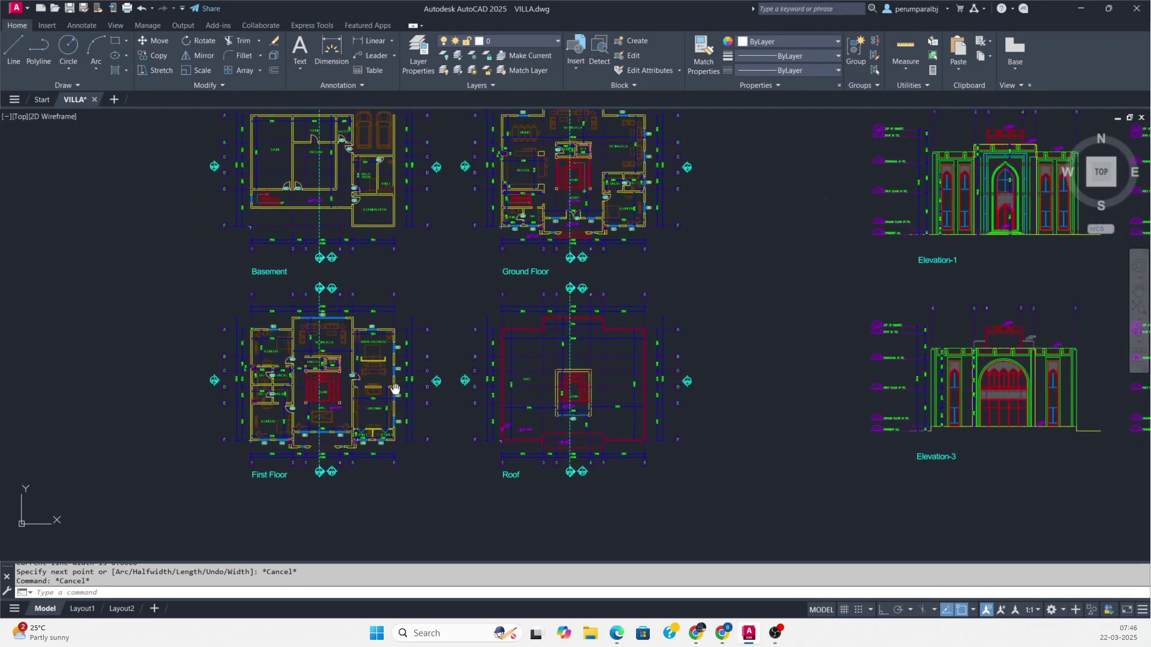
scroll(465, 387, down, 3)
mouse_move(565, 358)
middle_down()
mouse_move(303, 345)
mouse_move(663, 334)
middle_up()
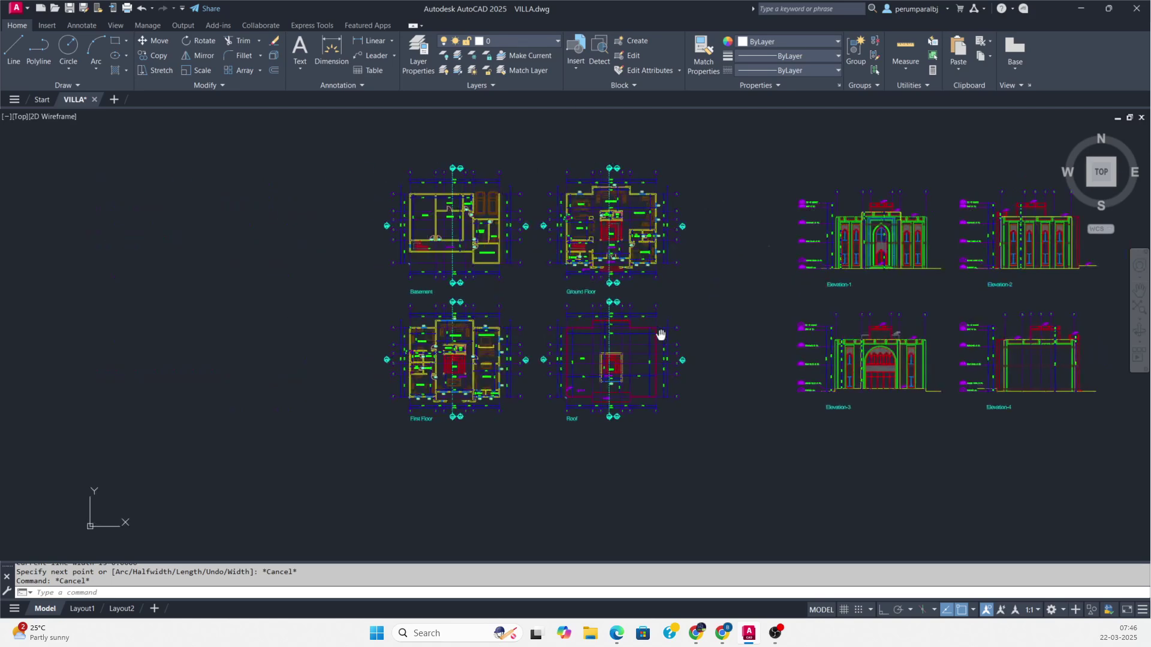
mouse_move(516, 326)
middle_down()
mouse_move(508, 355)
mouse_move(247, 333)
mouse_move(161, 349)
mouse_move(563, 306)
mouse_move(471, 384)
middle_up()
middle_click(159, 350)
middle_click(159, 349)
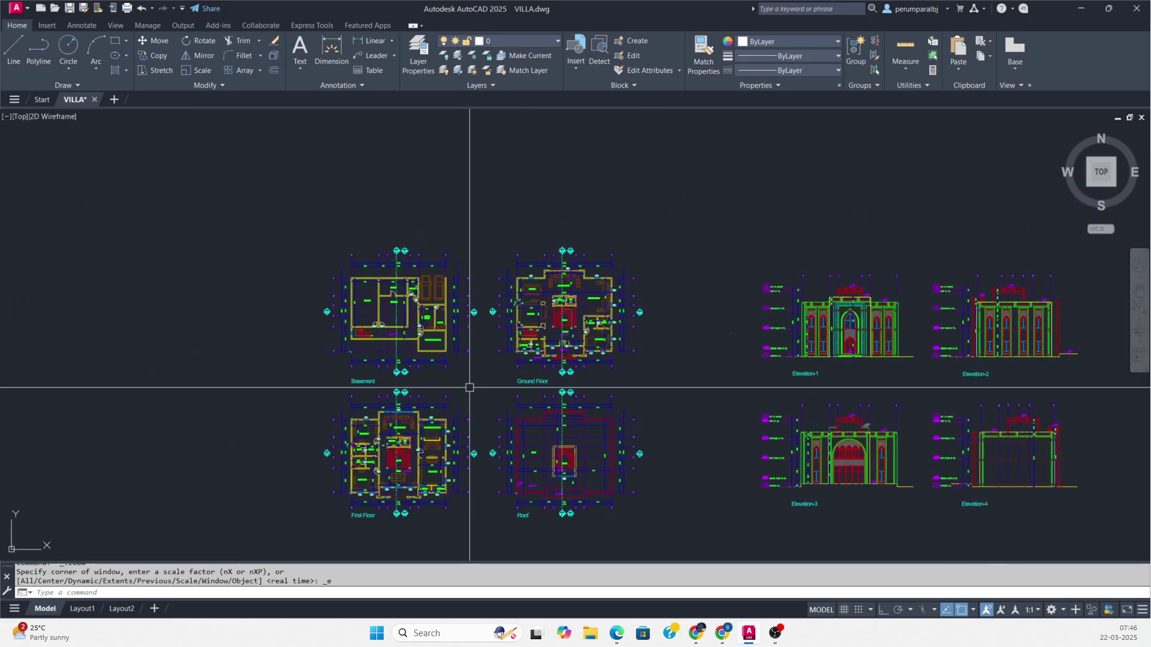
- Save the drawing as XREF-VILLA_BASEMENT in a new folder named XREF inside the DRAWING folder
key(ctrl+shift+s)
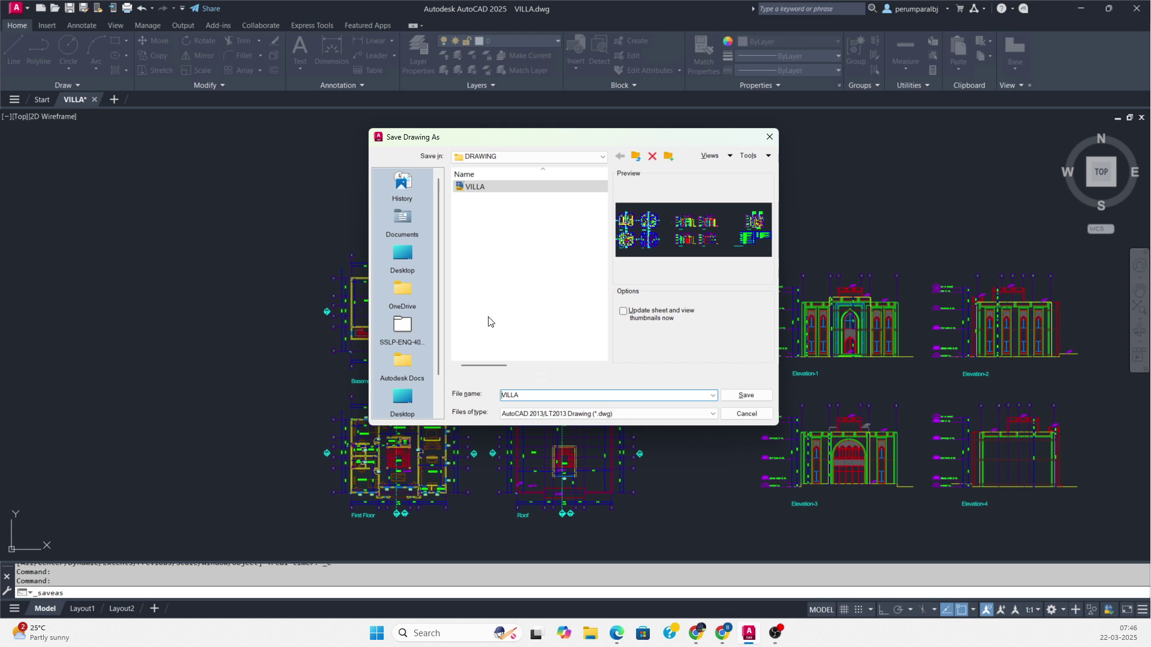
click(476, 224)
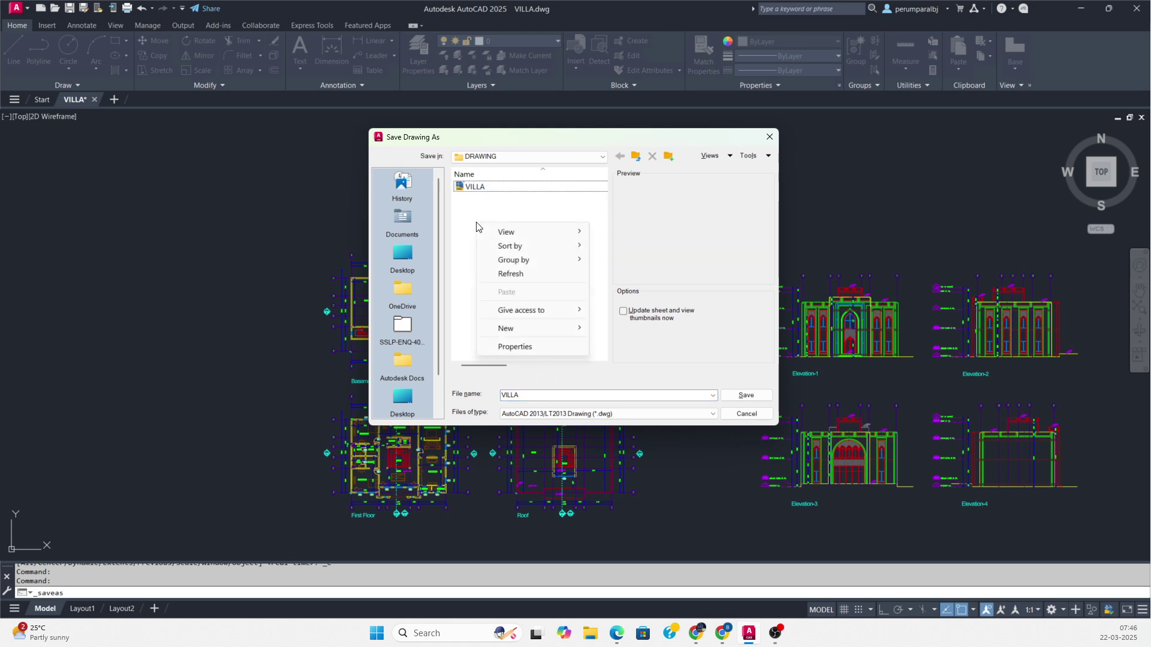
mouse_move(519, 329)
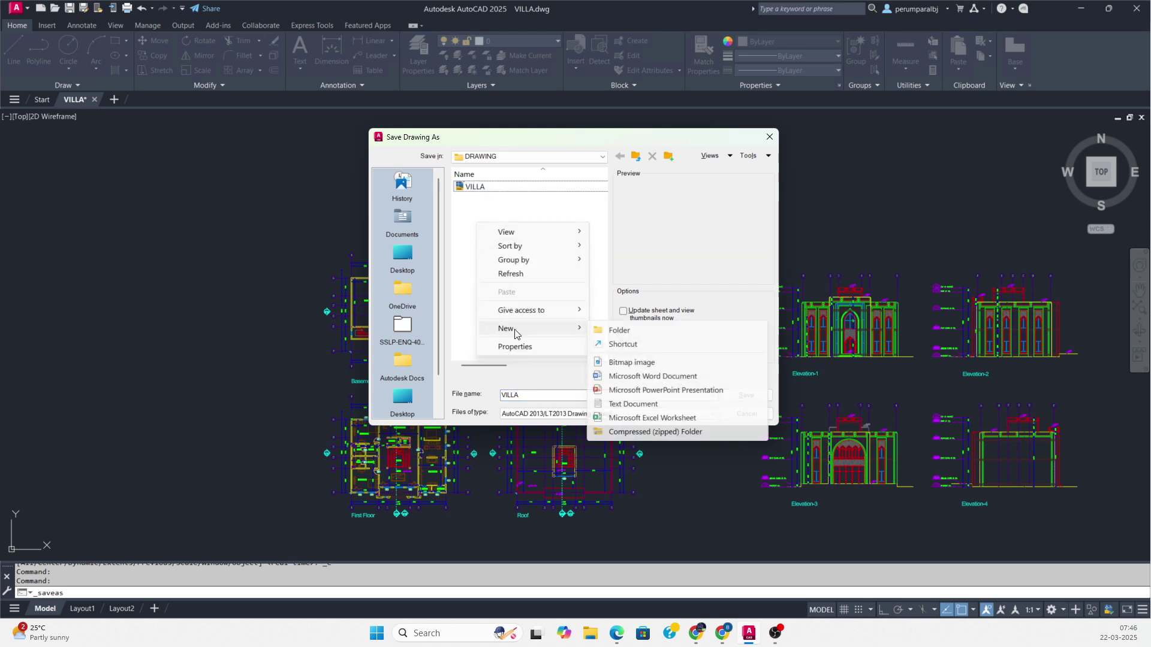
click(618, 334)
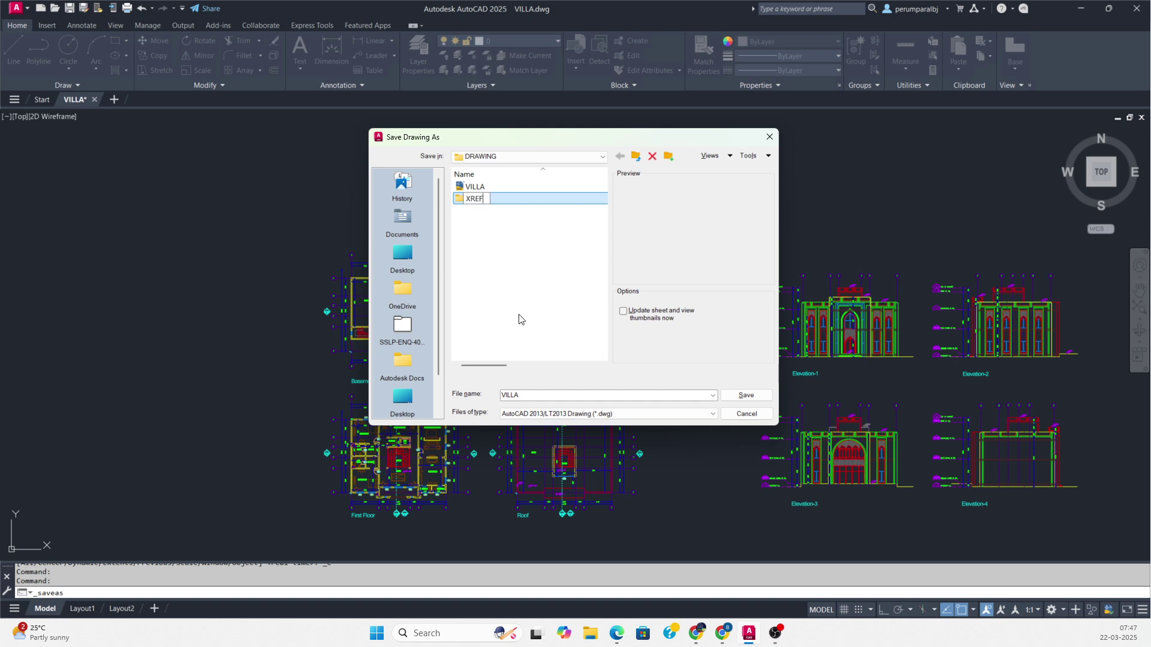
double_click(478, 203)
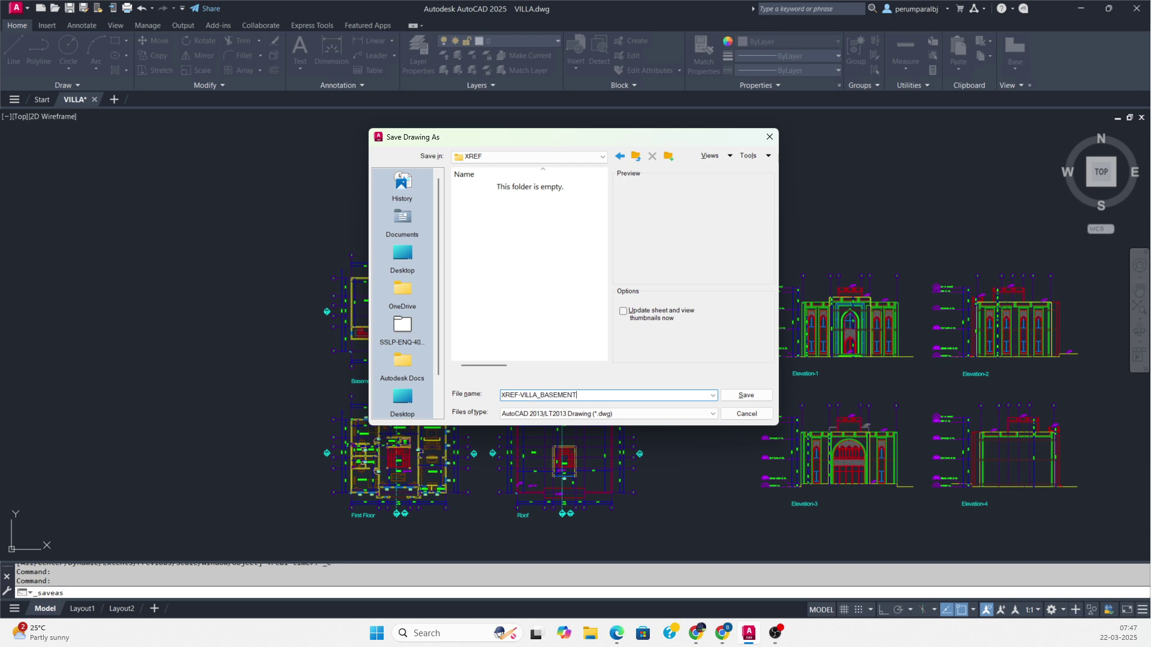
click(746, 395)
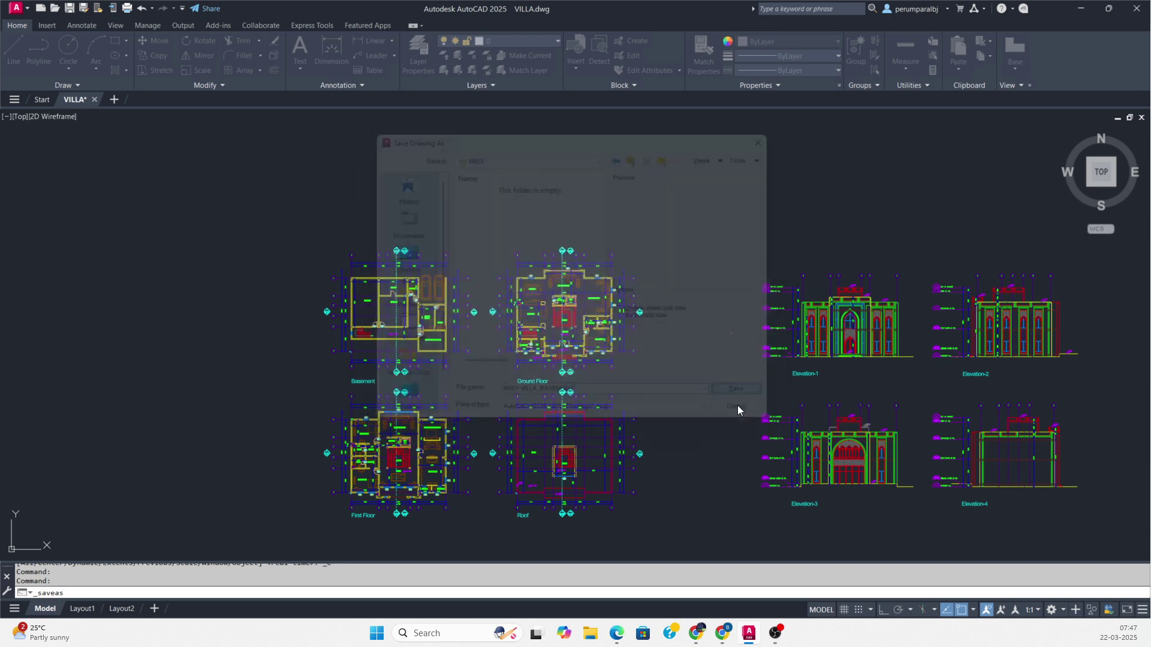
- Erase all elevations, the section and the schedule tables, keeping only the four plans
middle_drag(451, 408, 527, 339)
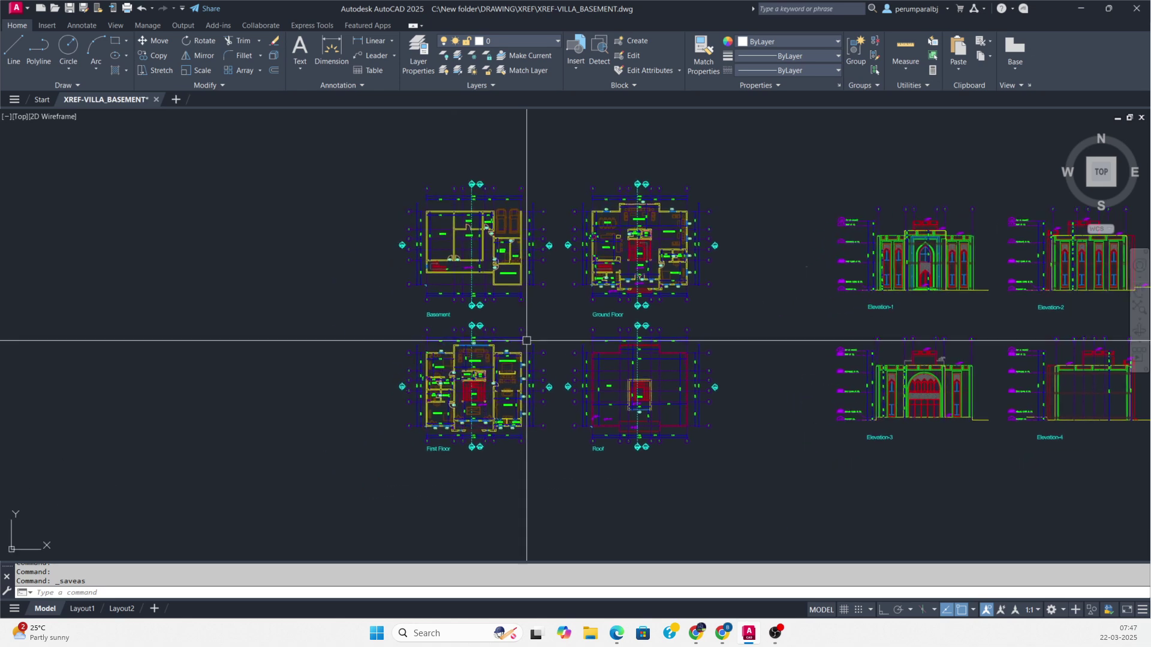
scroll(524, 341, down, 5)
scroll(483, 328, up, 15)
scroll(514, 249, down, 10)
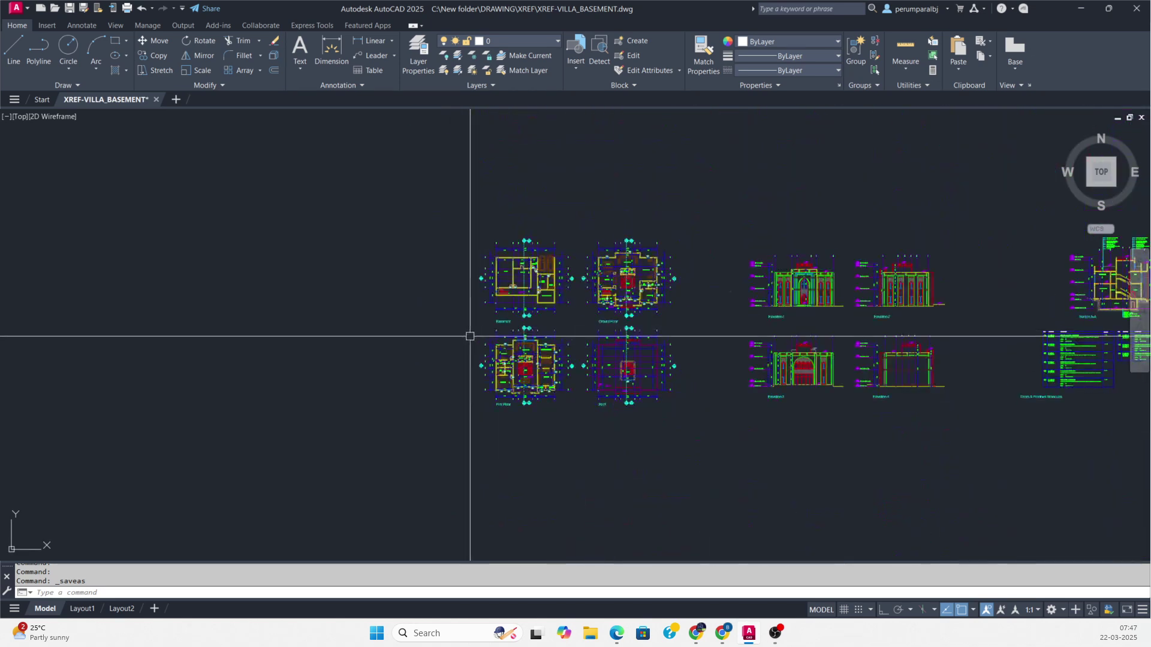
scroll(552, 342, up, 3)
text(e)
key(Return)
drag(407, 246, 1015, 477)
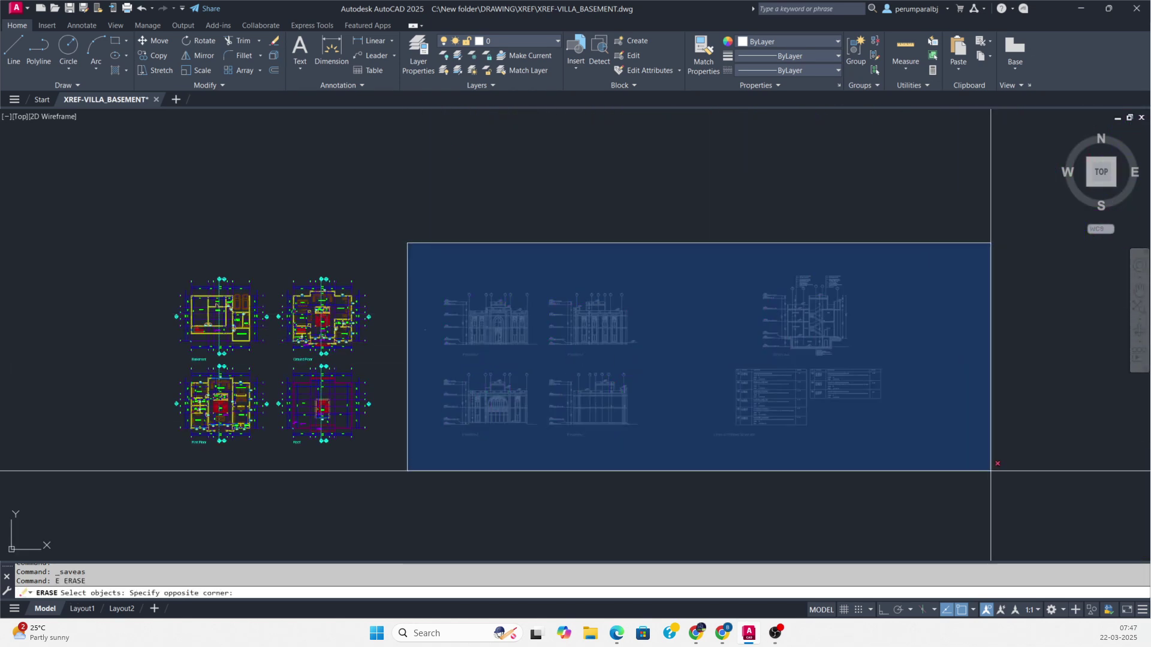
key(Return)
- Draw a one-segment polyline from the origin 0,0 diagonally up to a free point beyond the plans
scroll(91, 379, up, 1)
middle_click(501, 431)
middle_click(501, 432)
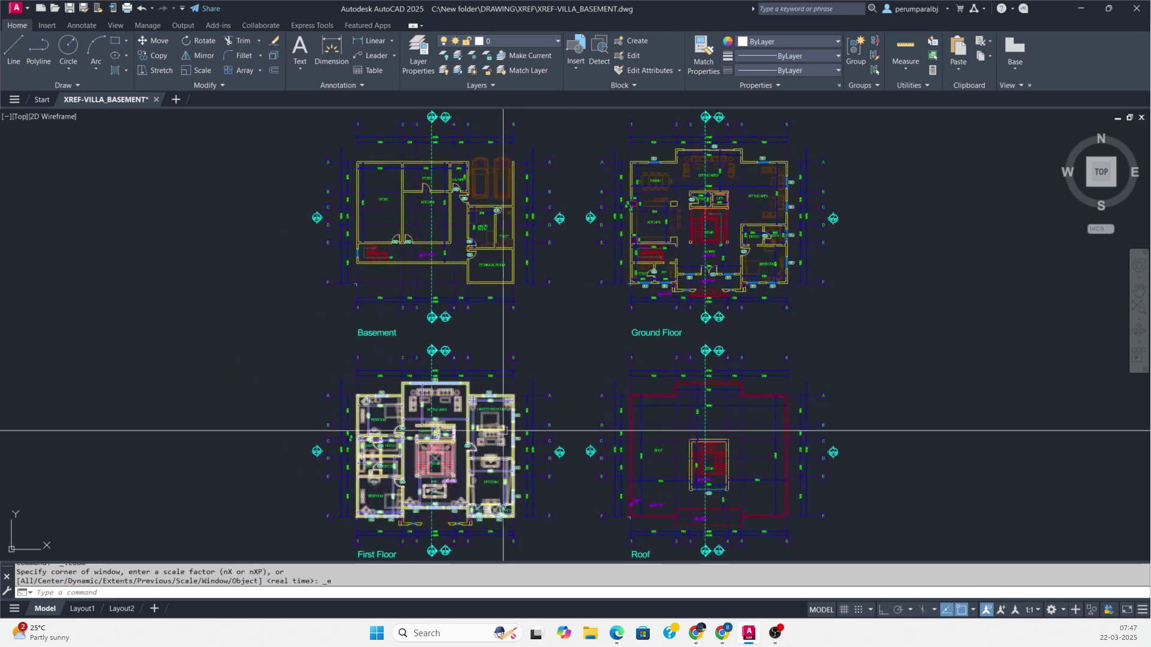
scroll(408, 451, down, 6)
middle_drag(327, 463, 514, 334)
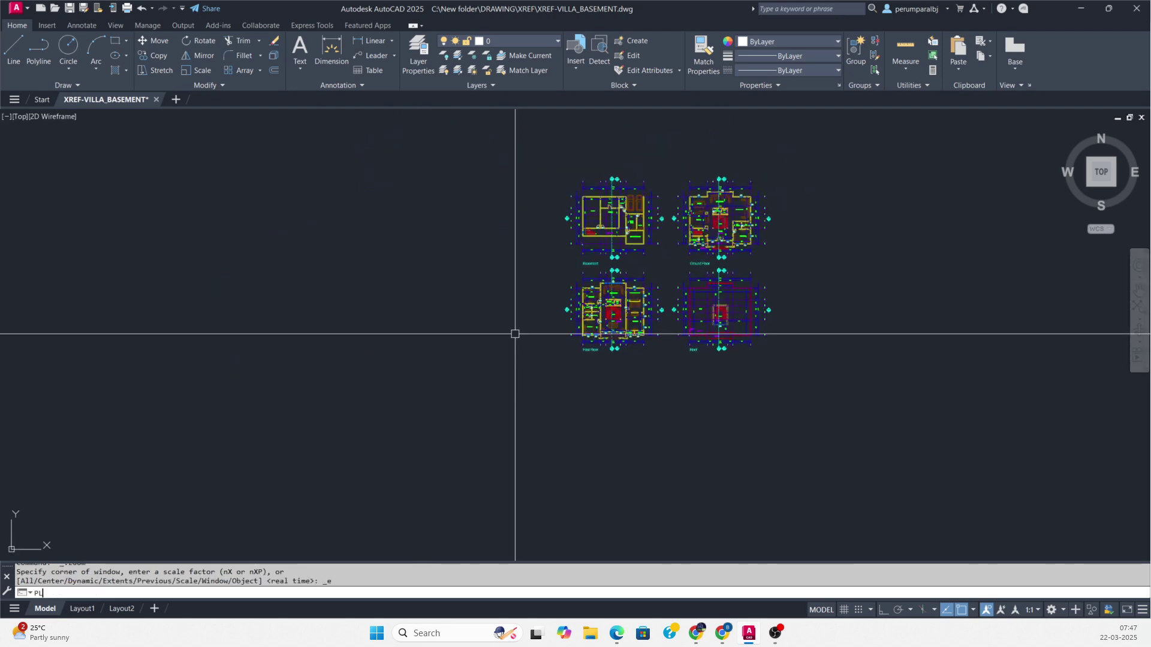
text(PL)
key(Return)
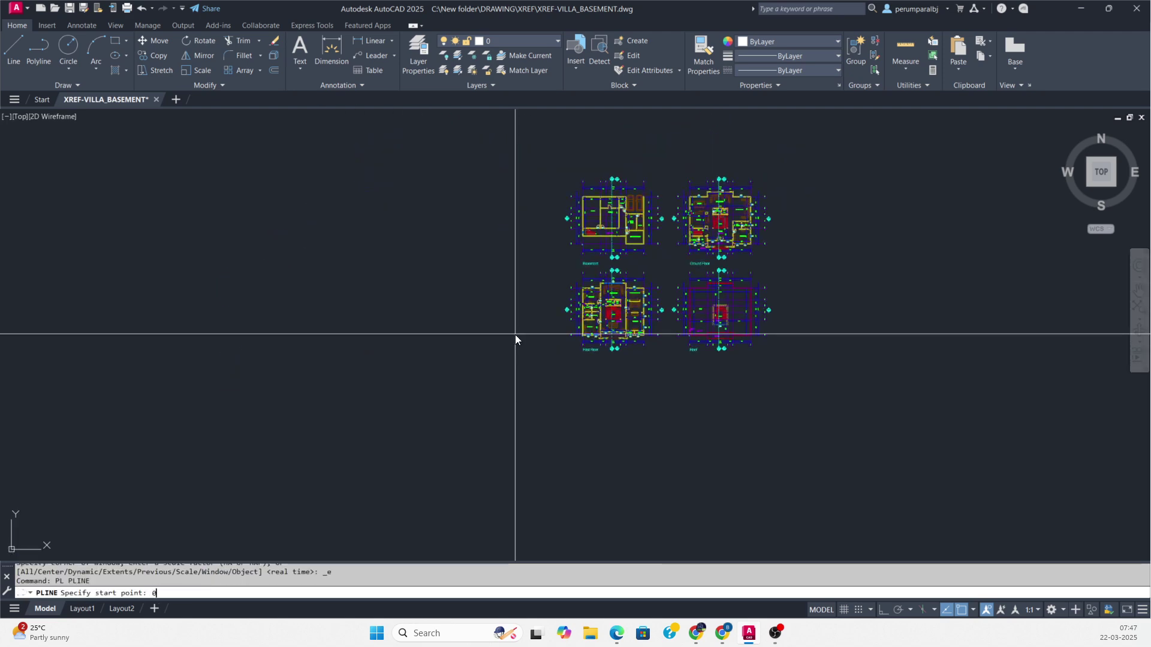
text(0,0)
key(Return)
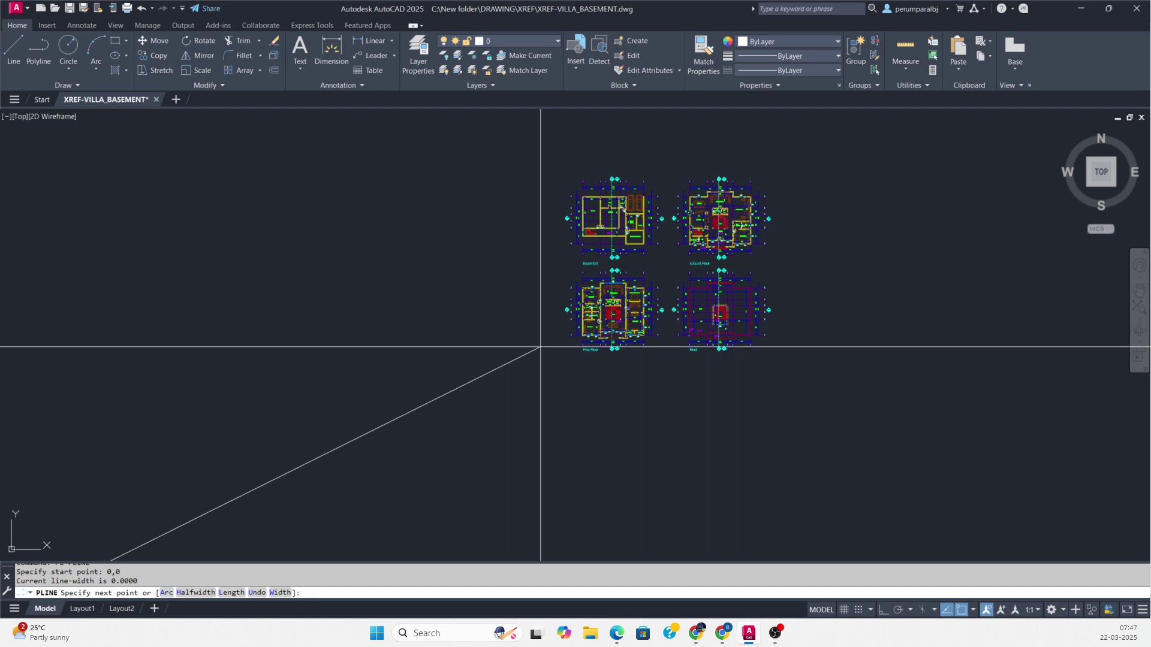
scroll(528, 335, down, 4)
click(522, 223)
key(Escape)
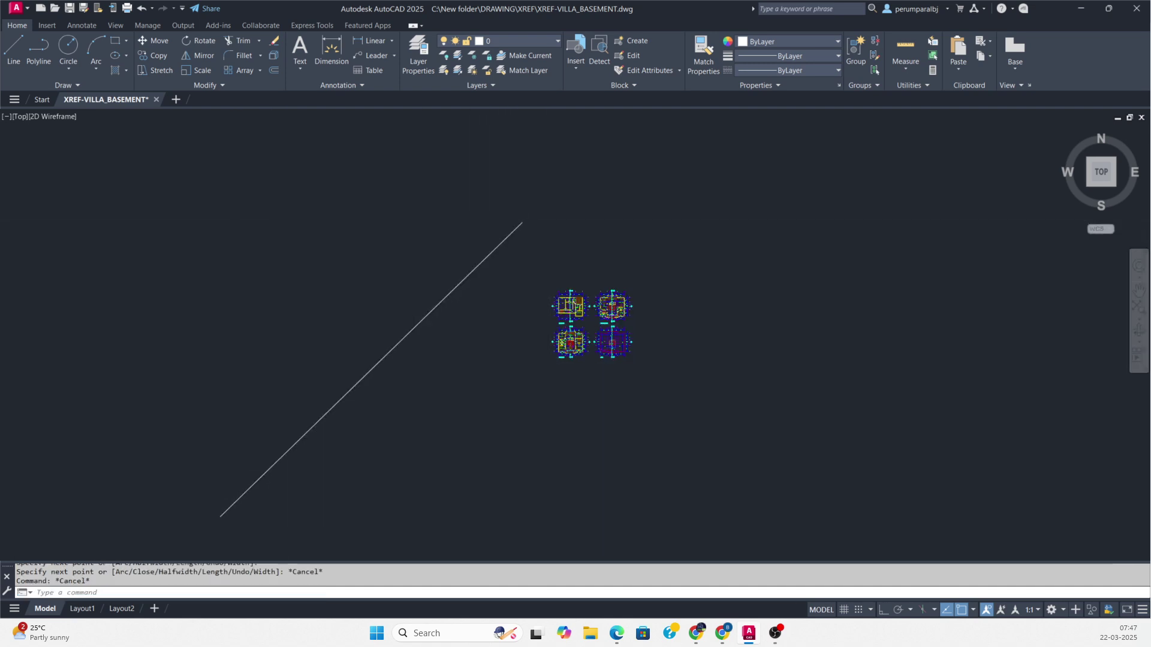
- Inspect the polyline's start at the origin and where the four plans lie relative to it
scroll(255, 428, up, 5)
scroll(334, 403, up, 5)
scroll(152, 472, down, 5)
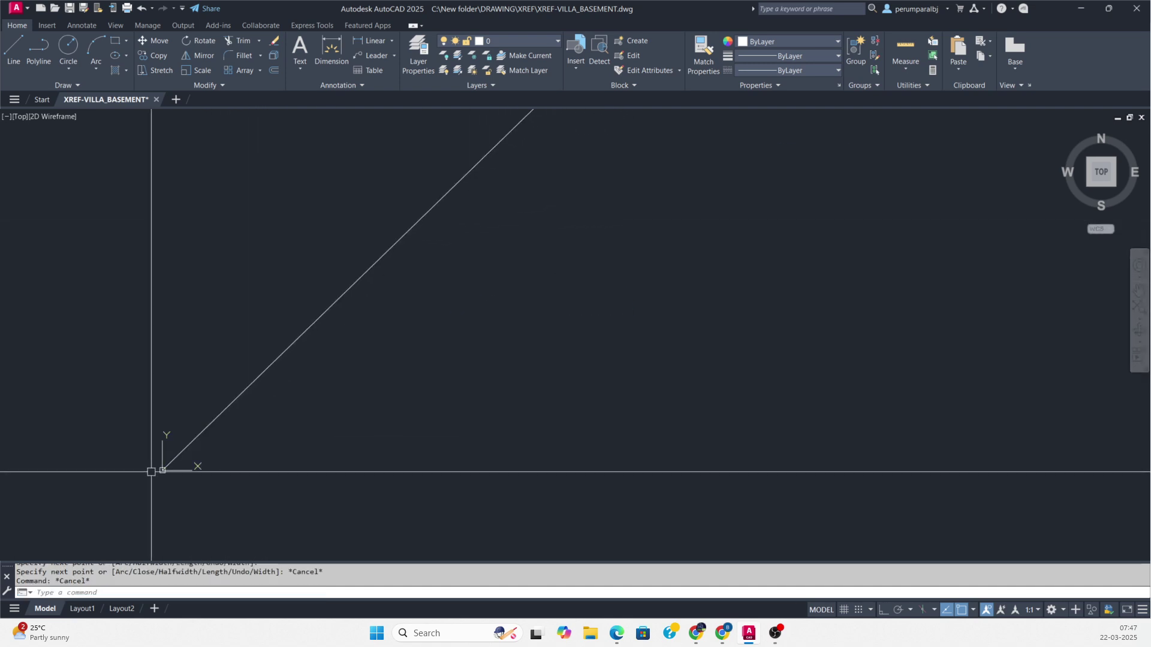
scroll(152, 473, up, 6)
scroll(270, 447, down, 2)
scroll(429, 408, down, 10)
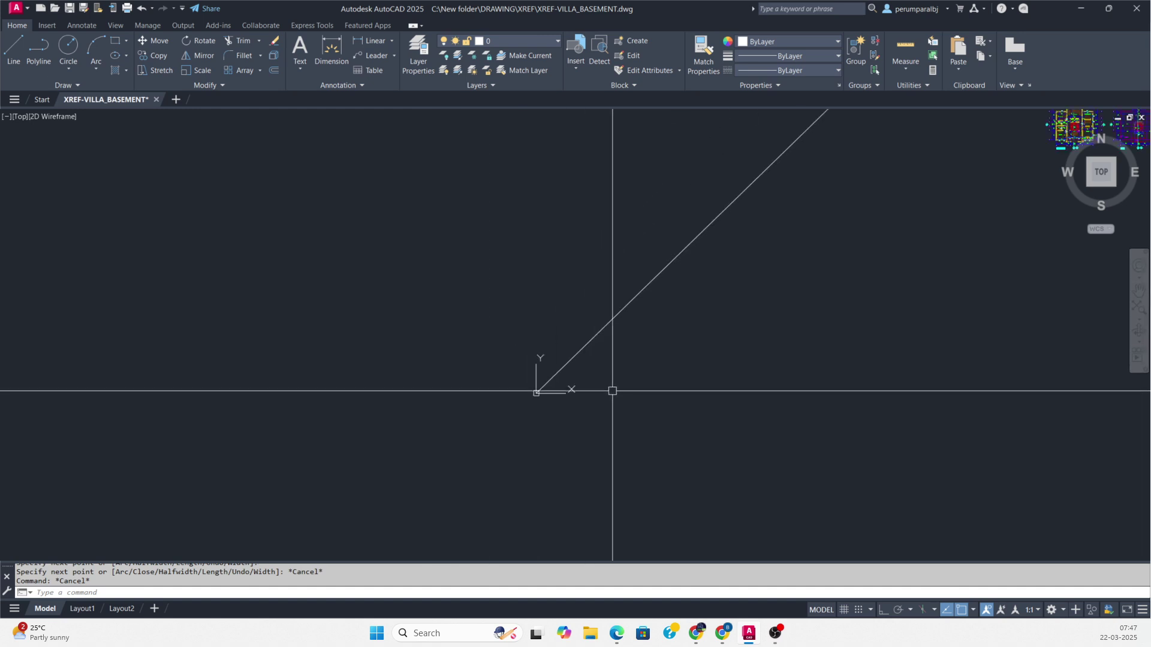
scroll(899, 251, up, 6)
scroll(681, 257, up, 4)
middle_drag(681, 257, 496, 336)
scroll(505, 344, down, 4)
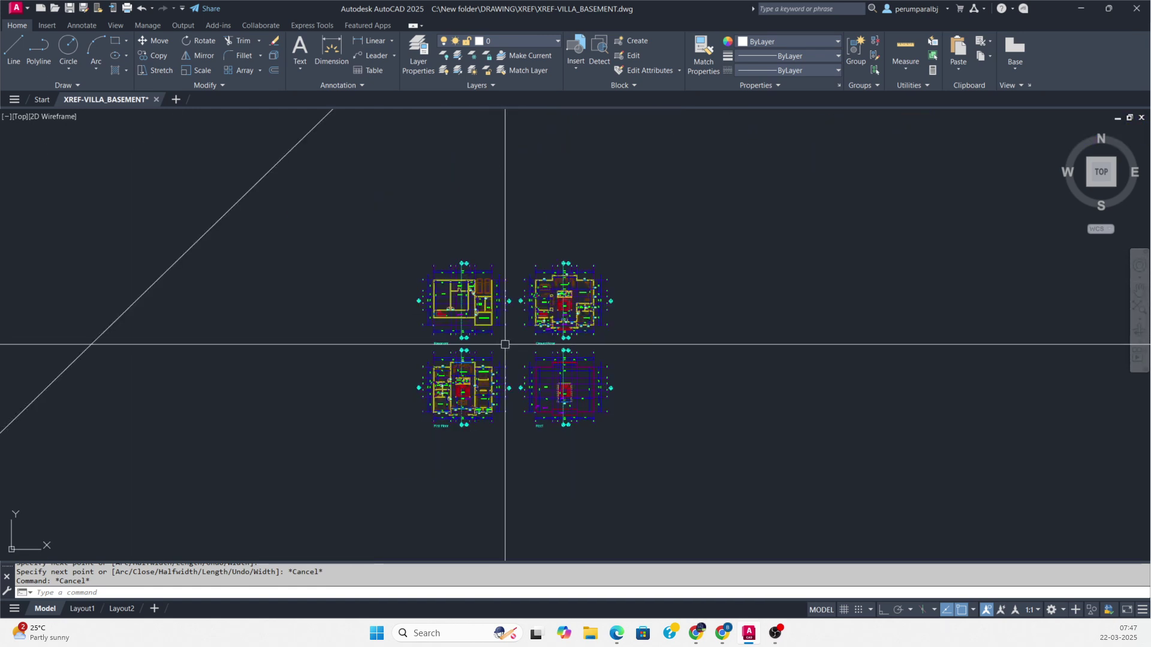
- Move all four plans together so the Basement plan's lower-left outer corner sits on the polyline's start at the origin
click(368, 198)
key(Escape)
key(Return)
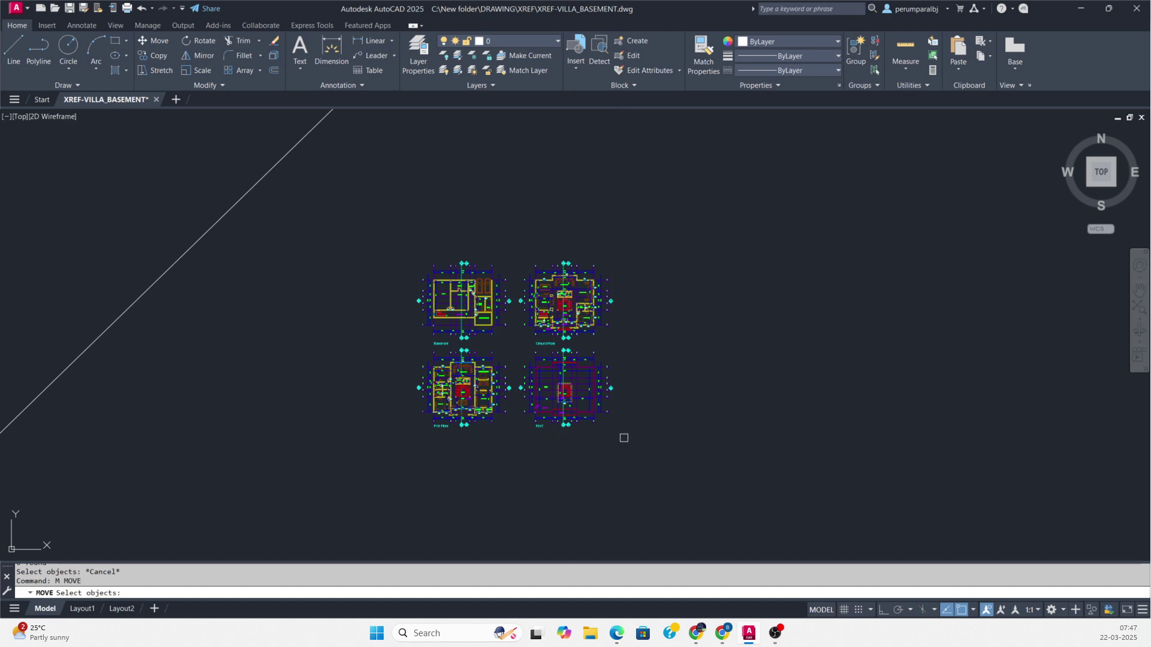
click(797, 496)
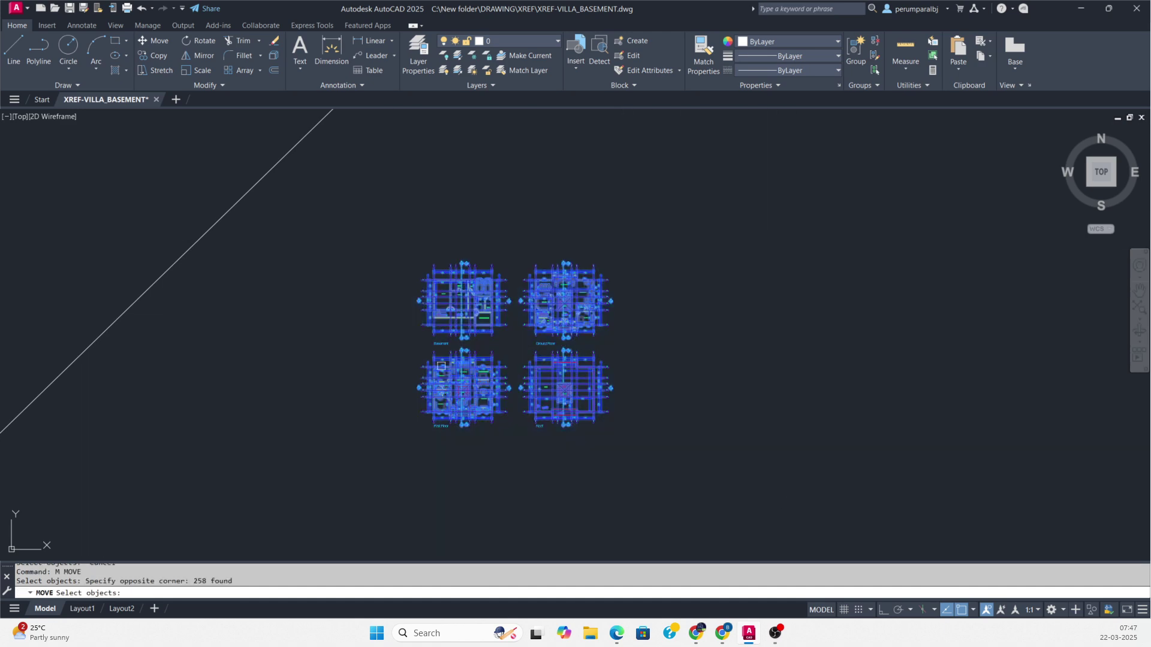
scroll(435, 335, up, 5)
scroll(451, 227, up, 12)
key(Return)
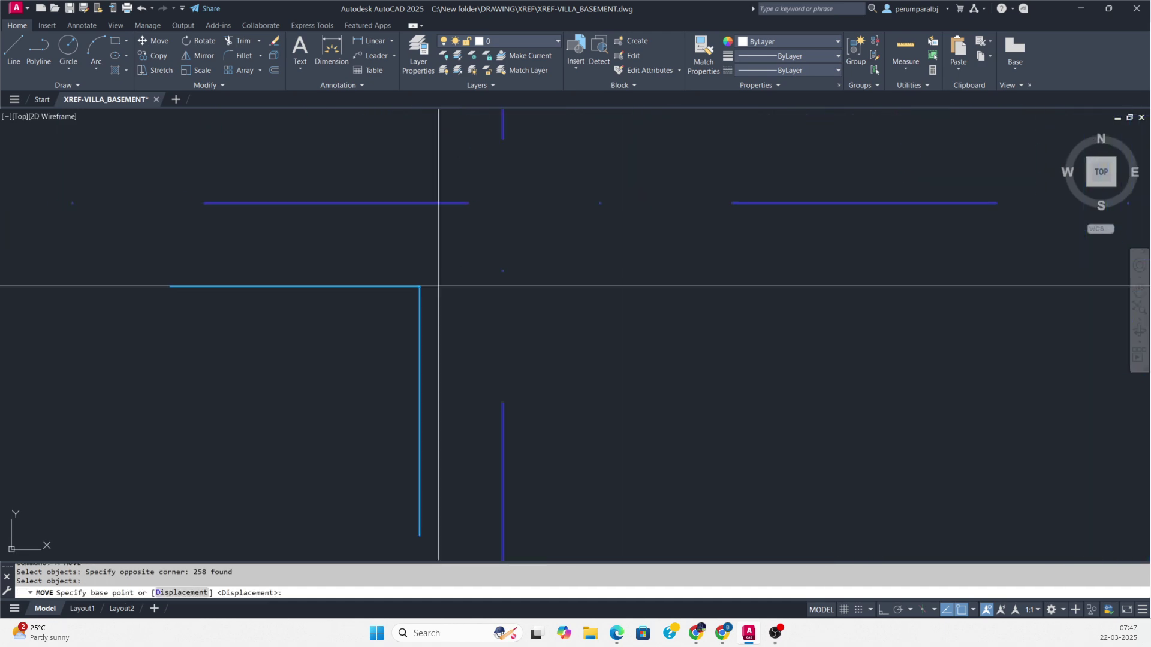
click(419, 286)
scroll(789, 270, down, 12)
scroll(779, 264, down, 10)
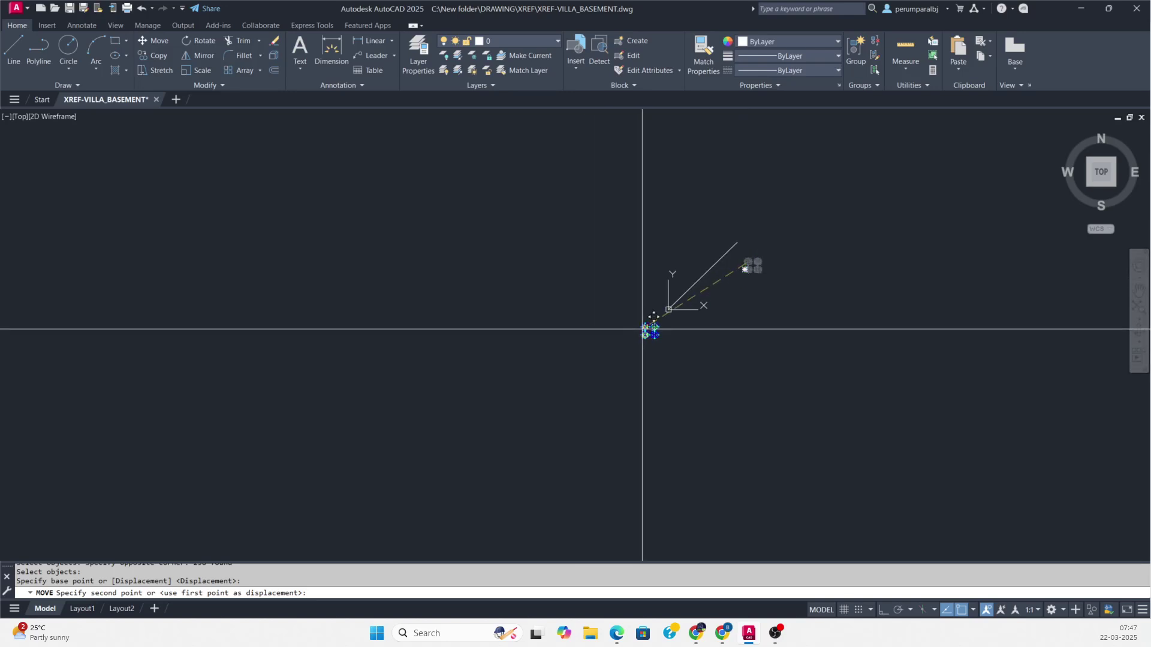
scroll(534, 393, up, 8)
scroll(537, 391, up, 6)
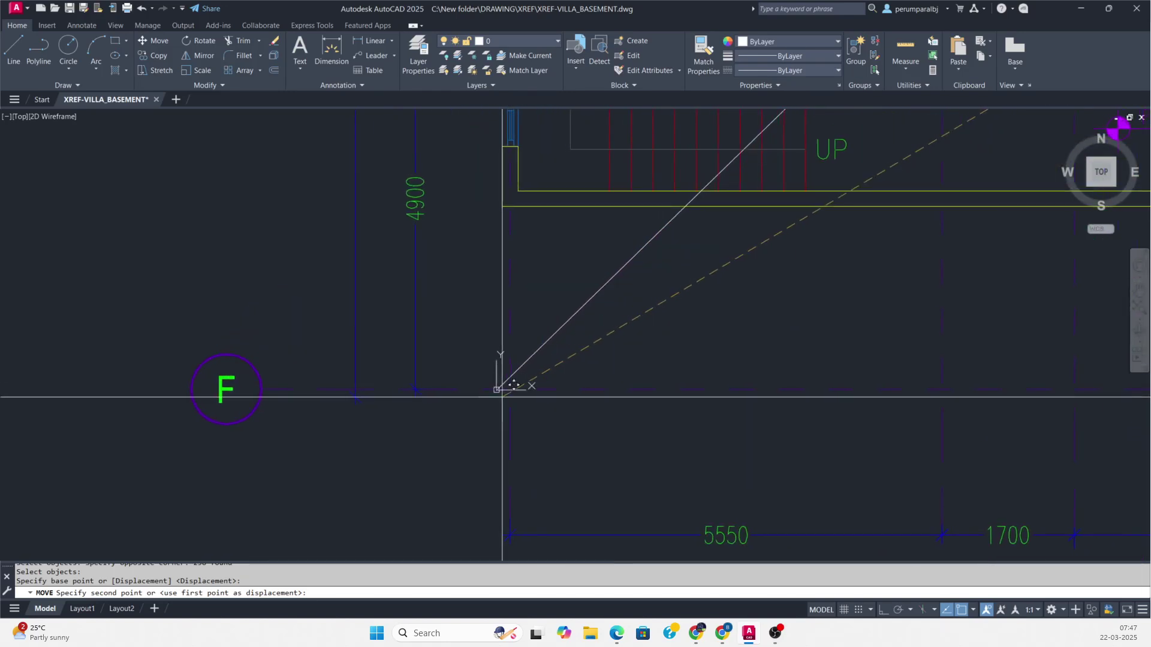
scroll(503, 383, up, 3)
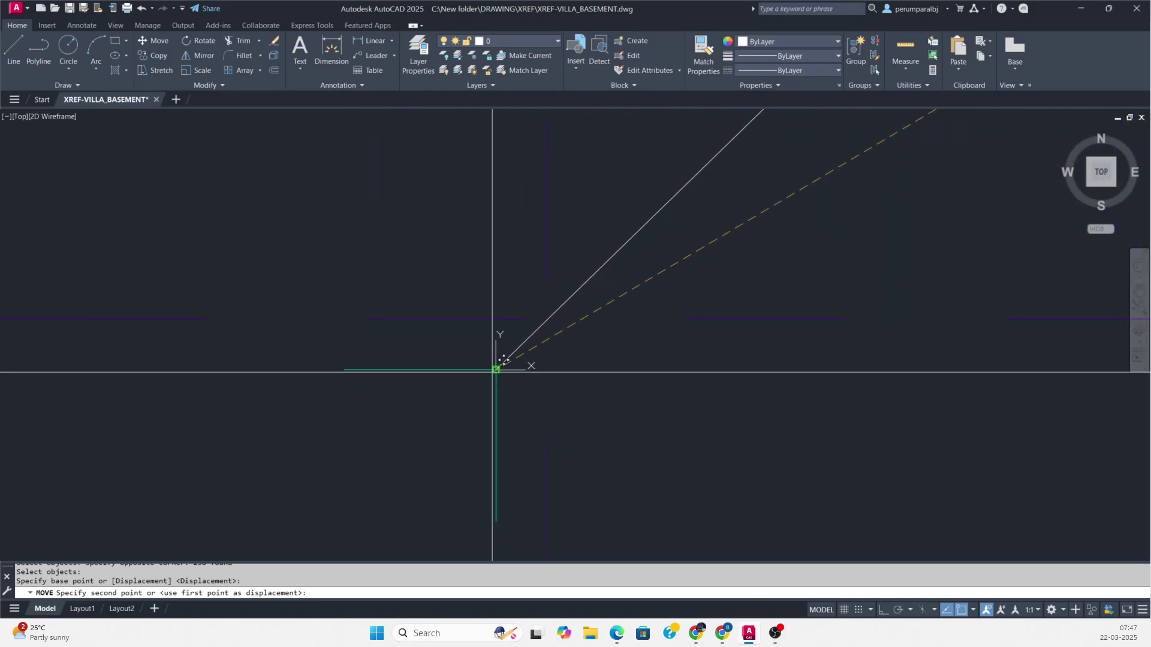
click(497, 387)
key(Escape)
- Erase the diagonal reference polyline and fit the four plans in the view
scroll(398, 413, down, 14)
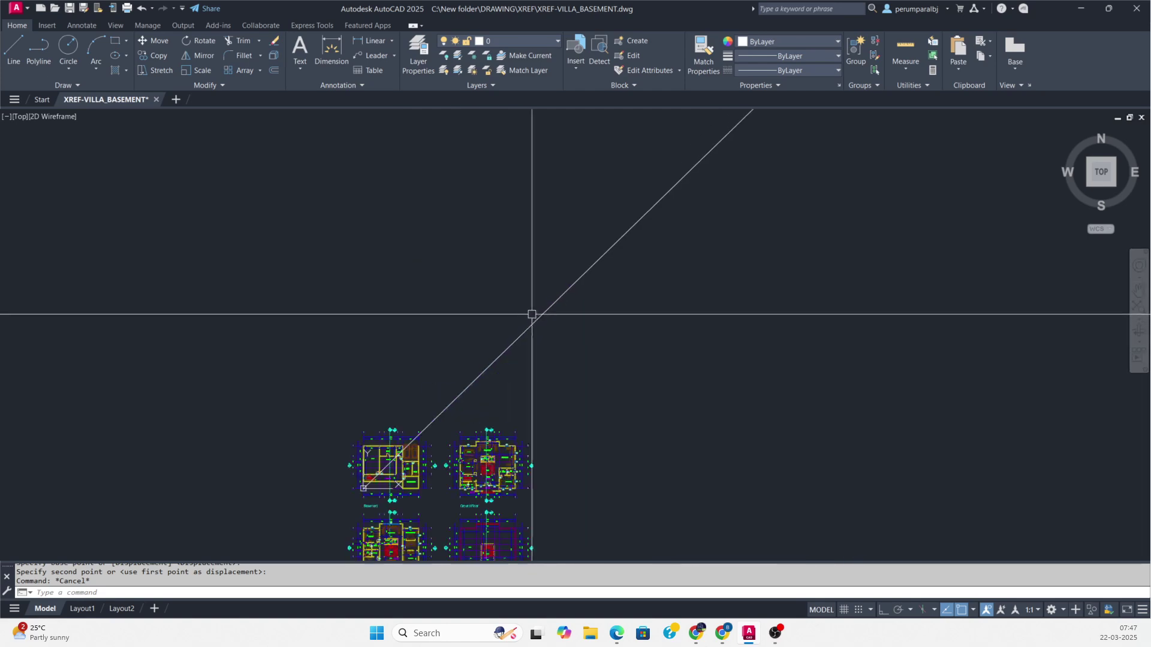
text(e)
key(space)
click(555, 318)
click(529, 249)
key(space)
middle_drag(538, 280, 630, 167)
scroll(540, 313, up, 6)
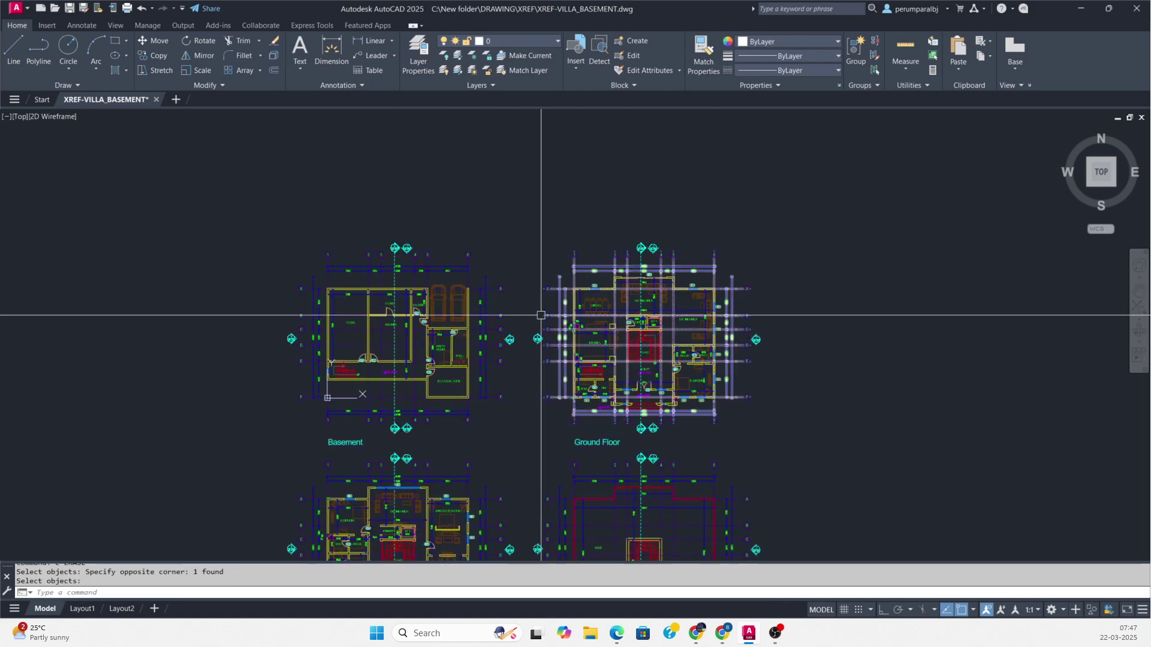
middle_click(531, 321)
middle_click(530, 320)
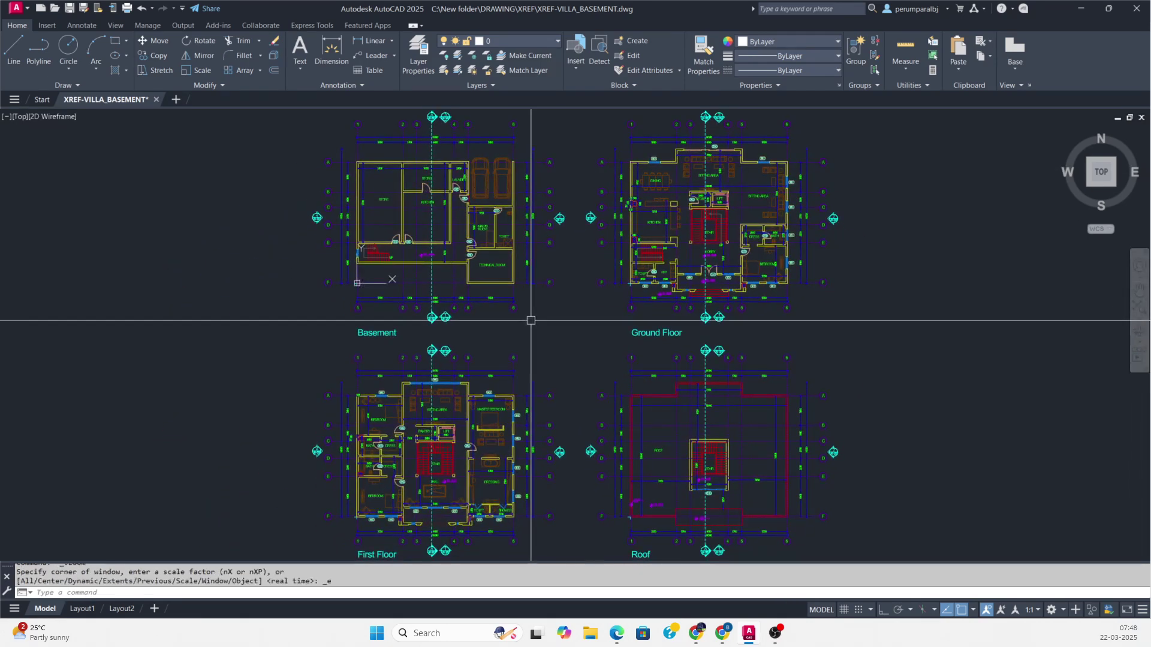
- Save copies of the drawing in the XREF folder as XREF-VILLA_GROUND FLOOR and XREF-VILLA_FIRST FLOOR
key(ctrl+shift+s)
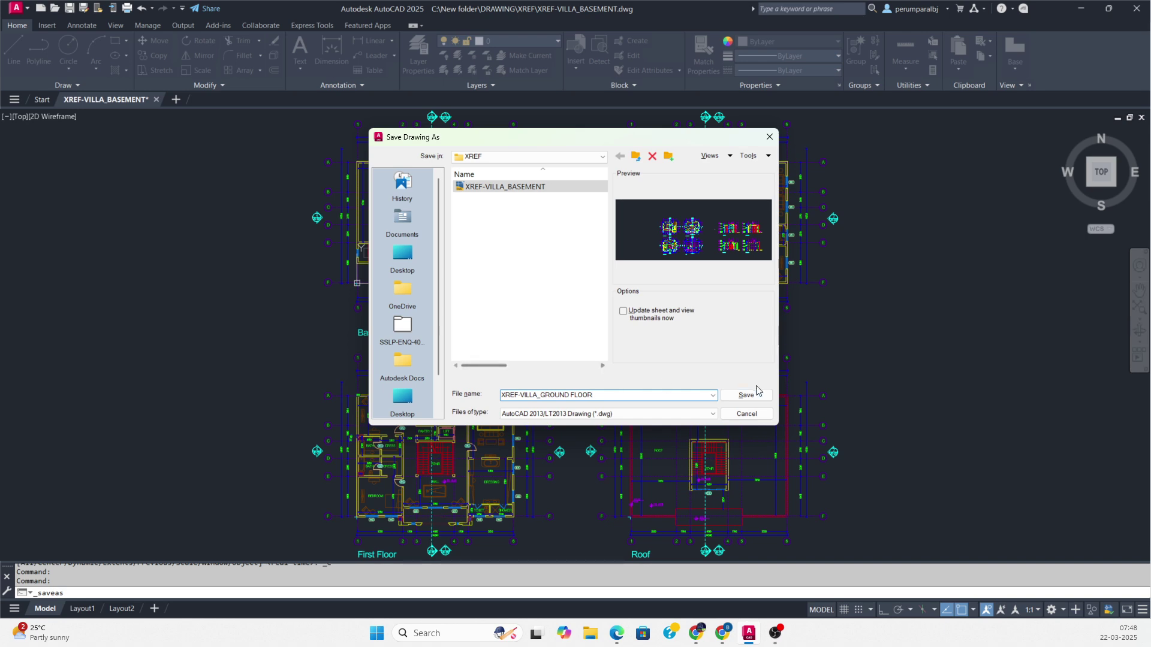
click(747, 395)
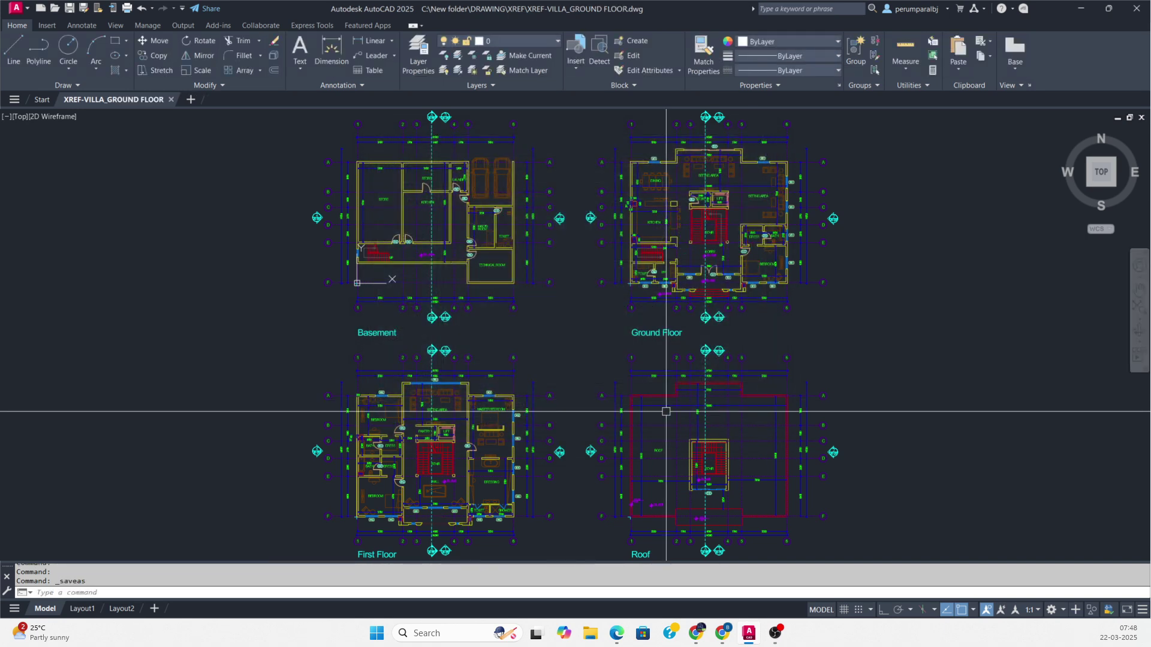
key(ctrl+shift+s)
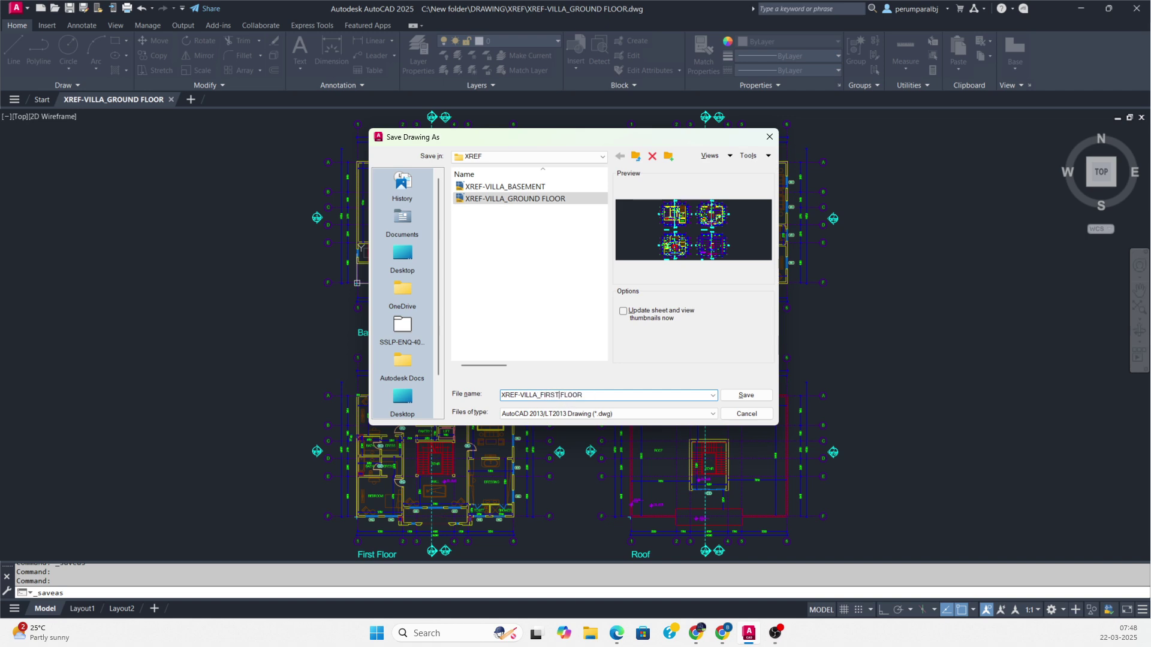
click(750, 396)
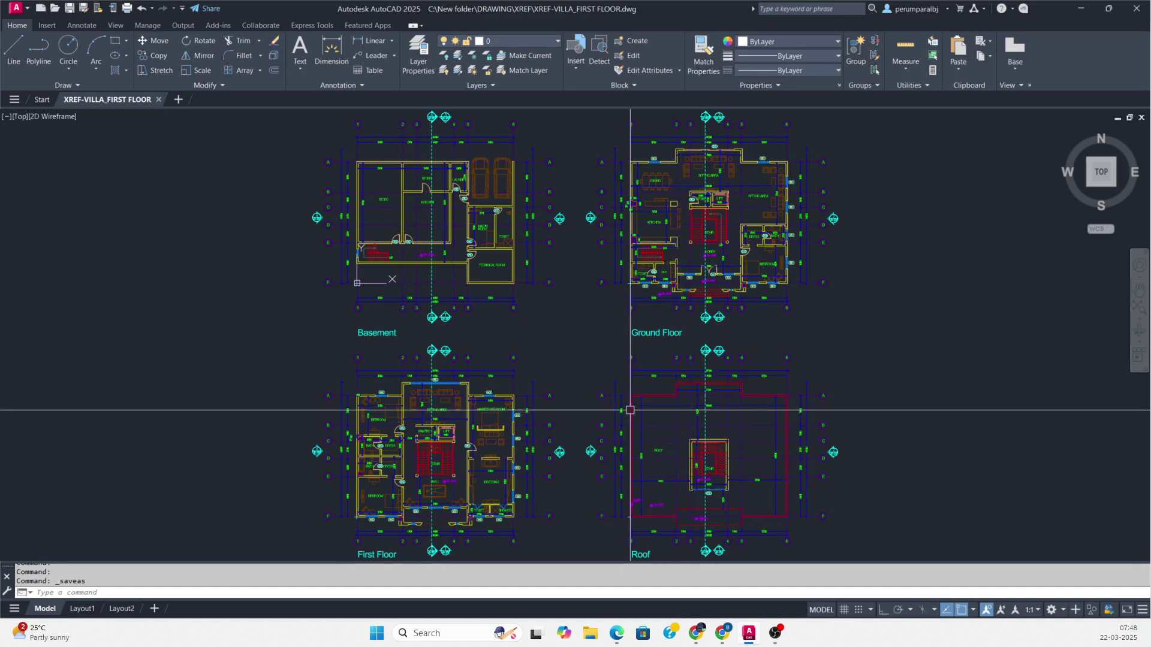
- Save another copy of the drawing in the XREF folder as XREF-VILLA_ROOF FLOOR
key(ctrl+shift+s)
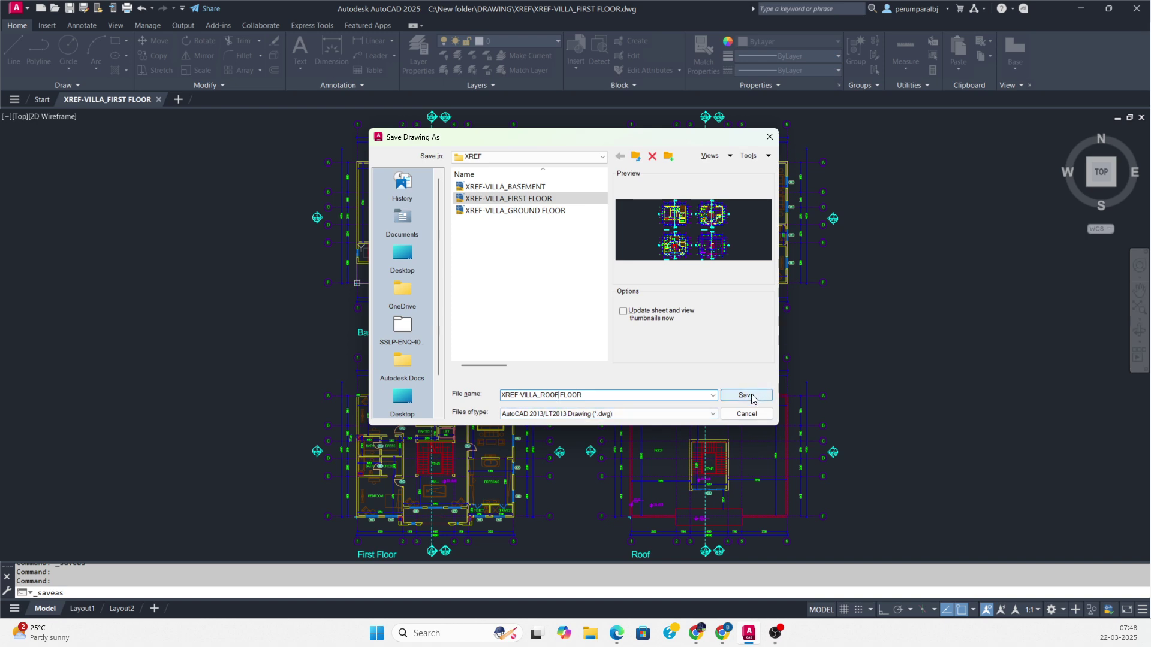
click(753, 399)
middle_drag(629, 464, 610, 454)
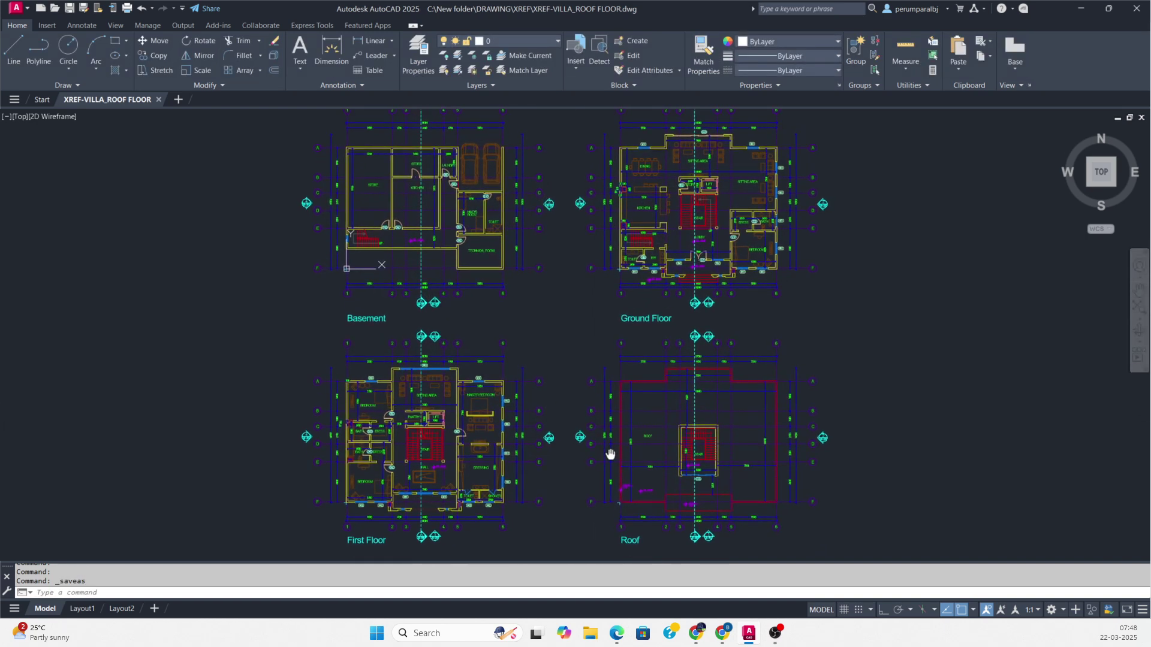
scroll(588, 419, down, 3)
scroll(565, 398, down, 4)
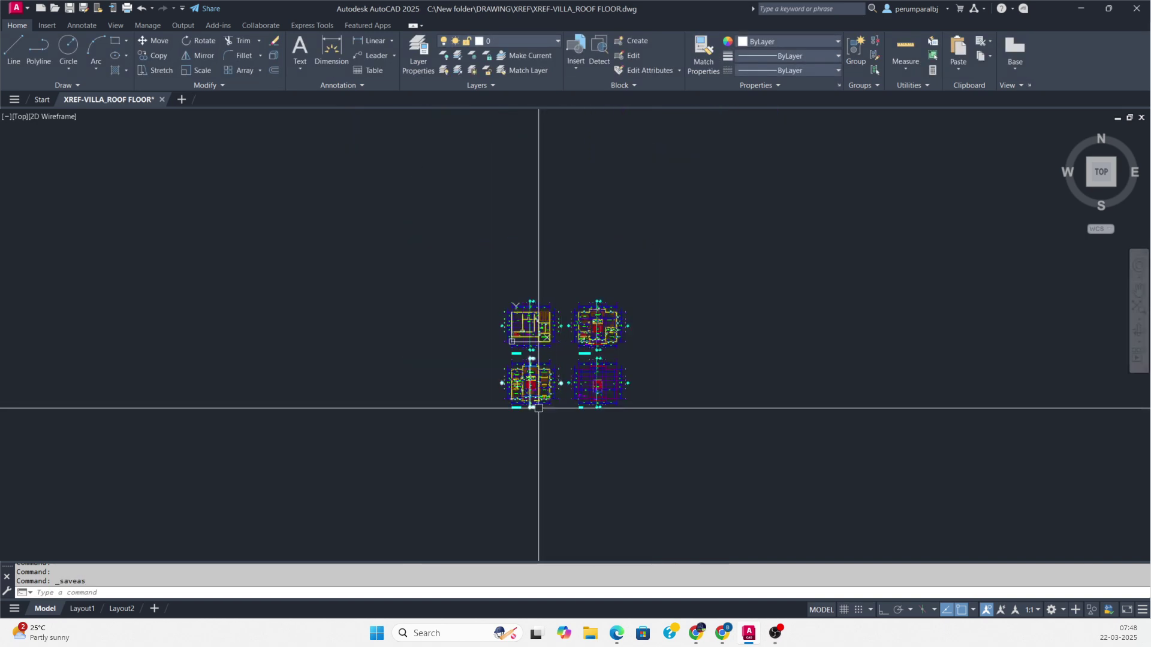
text(PL)
key(Return)
scroll(536, 429, up, 4)
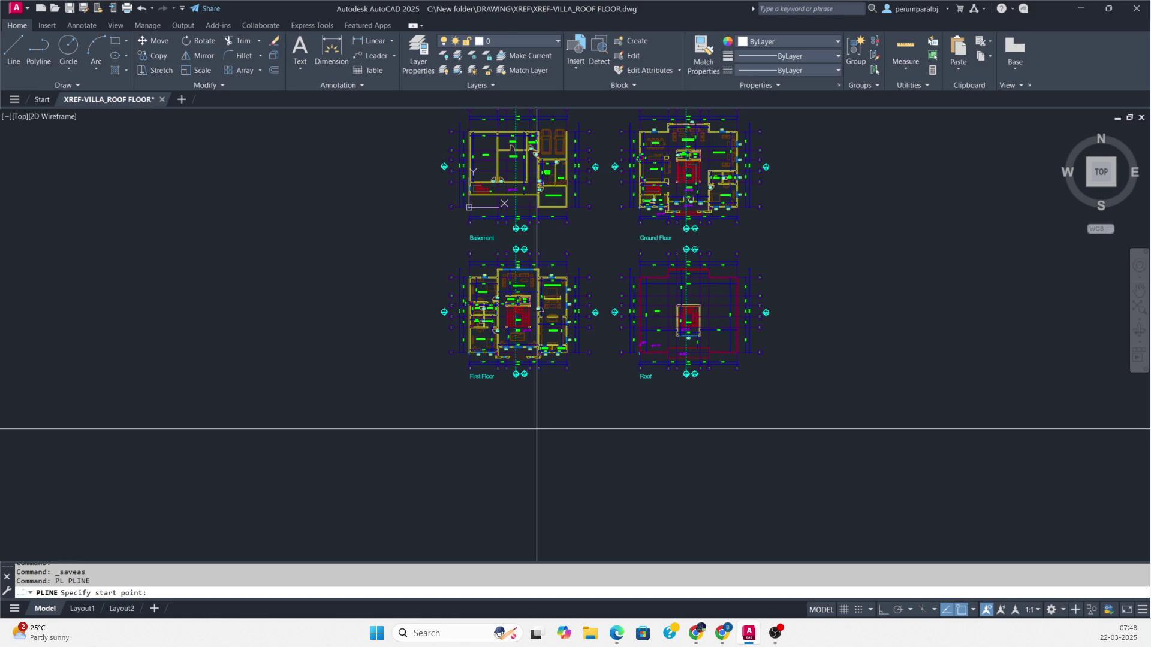
key(Escape)
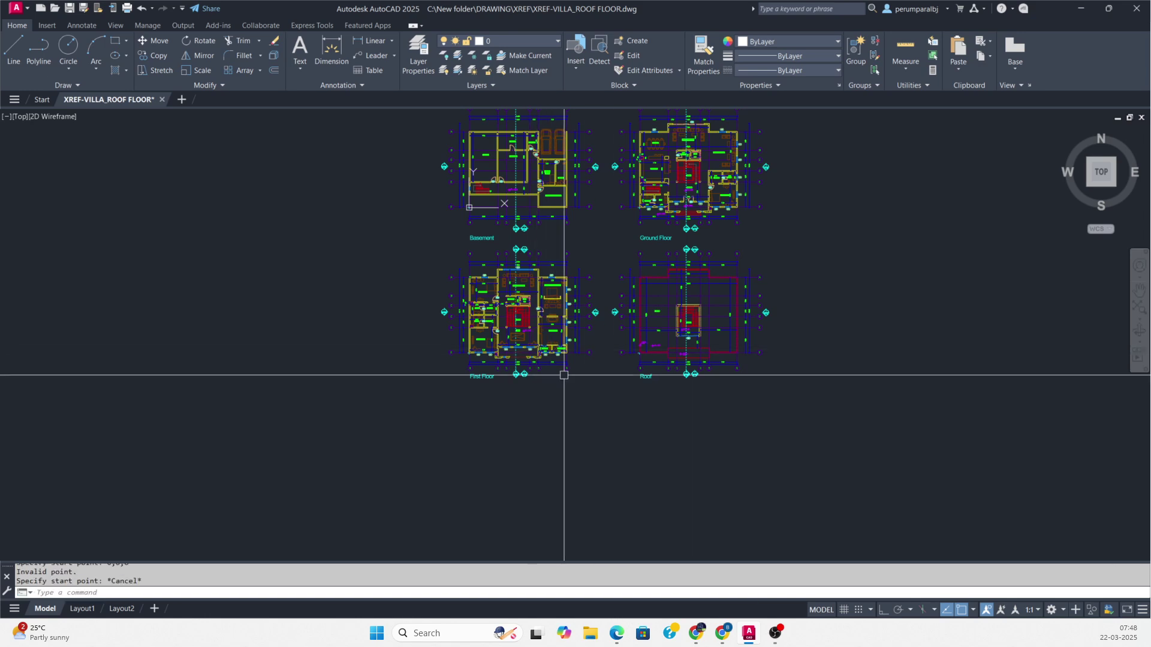
- Draw a one-segment polyline from 0,0,0 diagonally down to a free point left of the First Floor plan
text(PL)
key(Return)
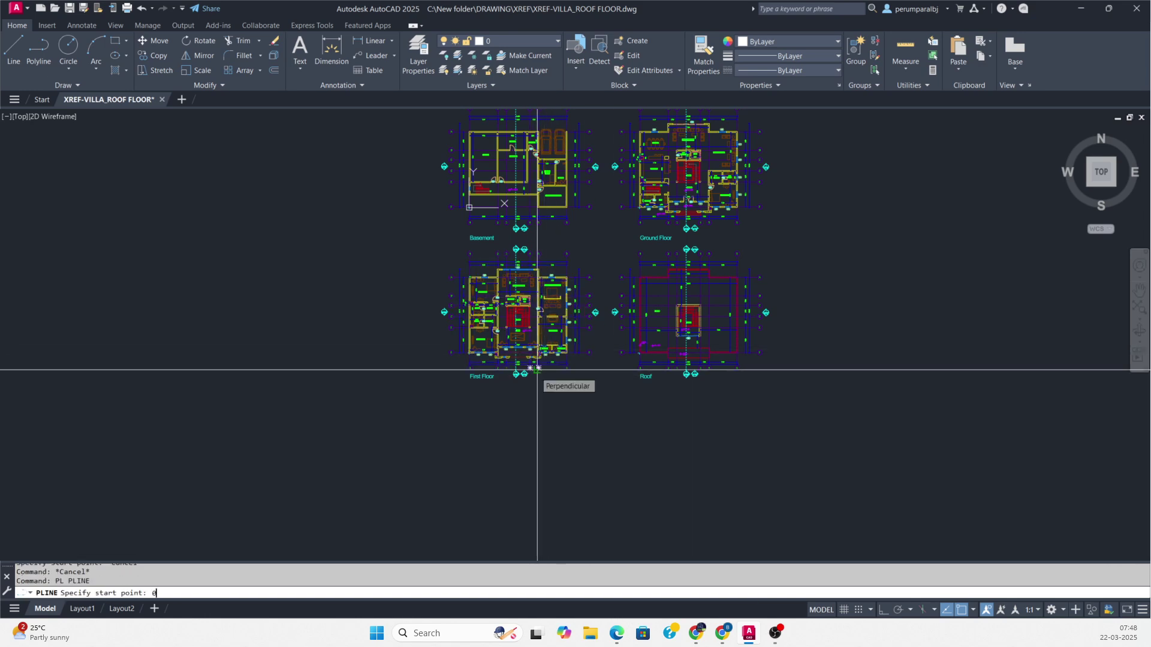
text(0,0,0)
key(Return)
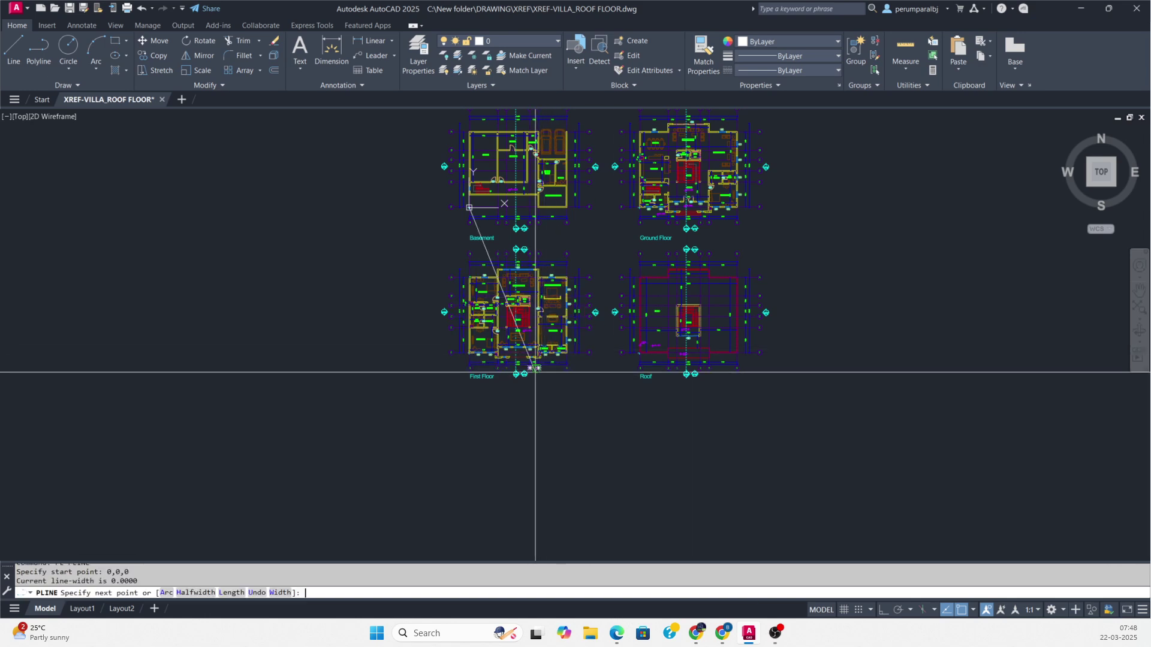
click(209, 401)
key(Escape)
key(Escape)
middle_drag(413, 249, 399, 323)
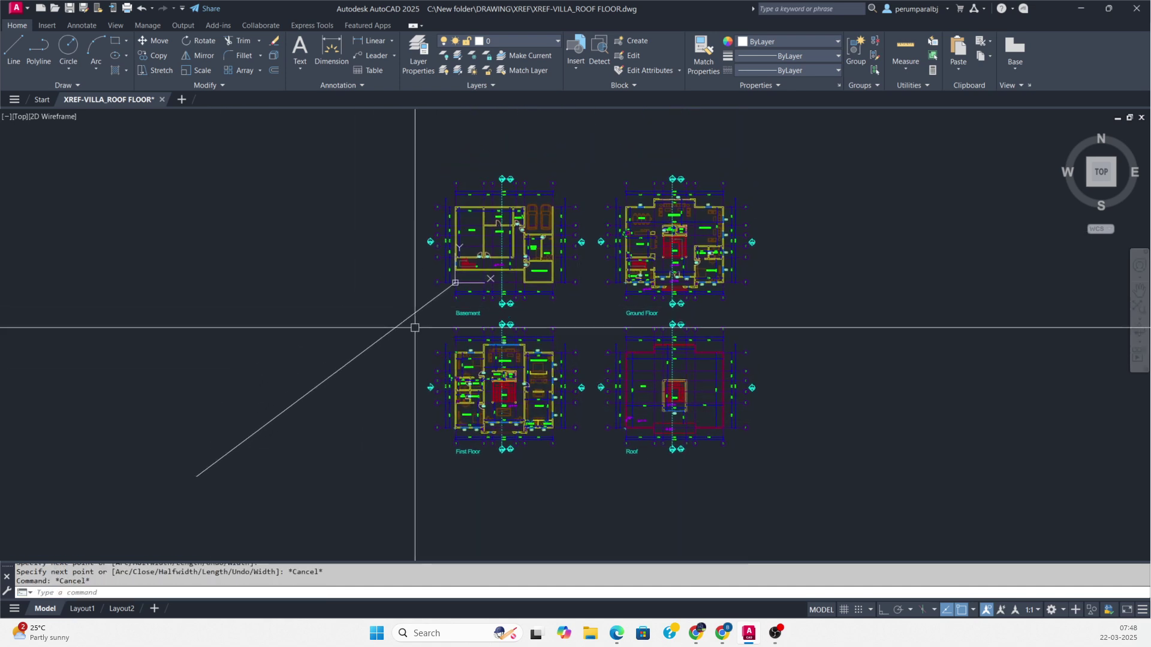
- Erase the First Floor plan and the Basement plan together with their titles
text(E)
key(Return)
click(580, 330)
click(441, 462)
key(Return)
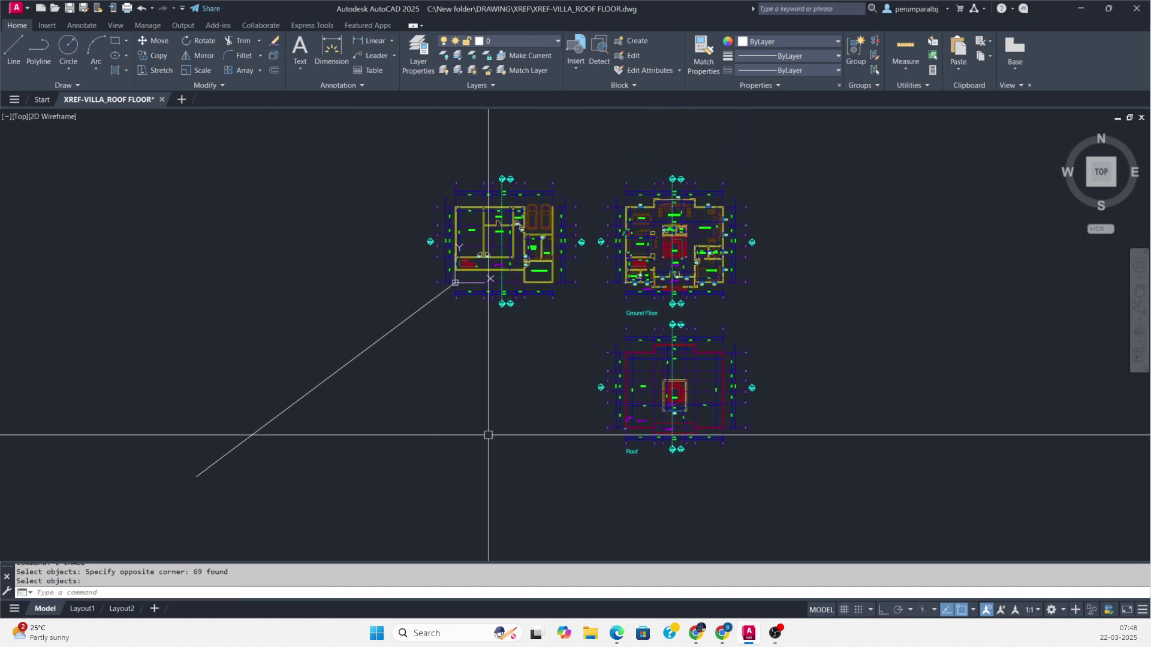
text(E)
key(Return)
click(381, 114)
click(581, 352)
key(Return)
- Erase the Ground Floor plan with its title, keeping only the Roof plan and the reference polyline
text(E)
key(Return)
click(579, 149)
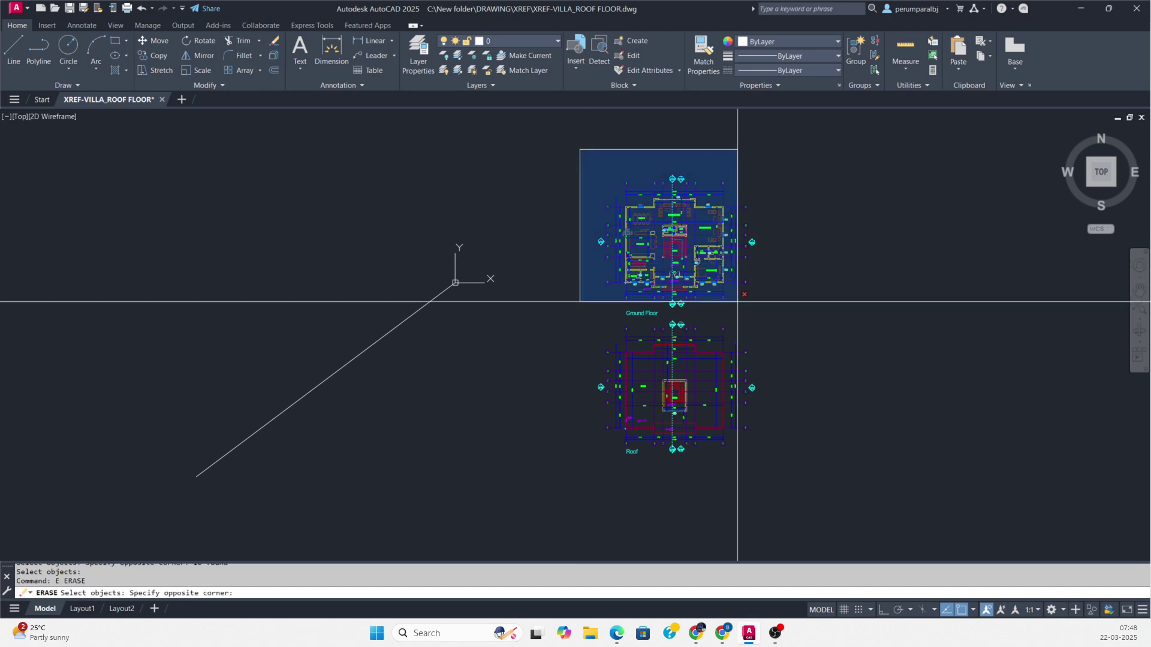
click(773, 327)
key(Return)
- Move the Roof plan so its lower-left outer corner sits on the polyline's start at the origin
text(M)
key(Return)
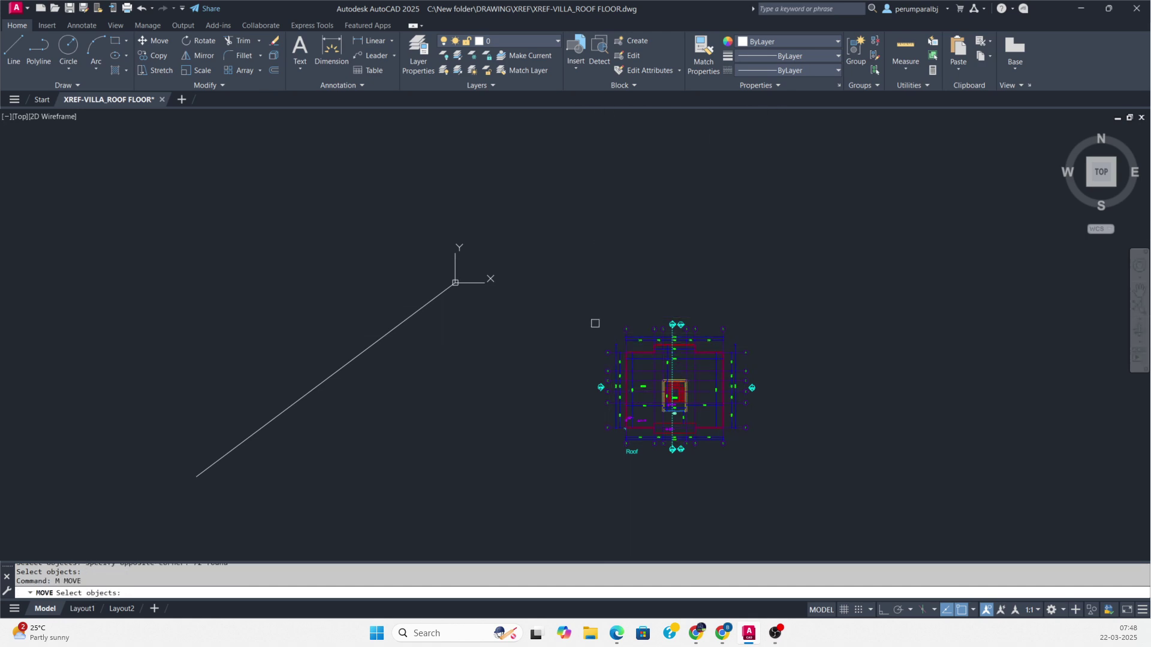
click(591, 310)
click(874, 533)
scroll(633, 455, up, 10)
key(Return)
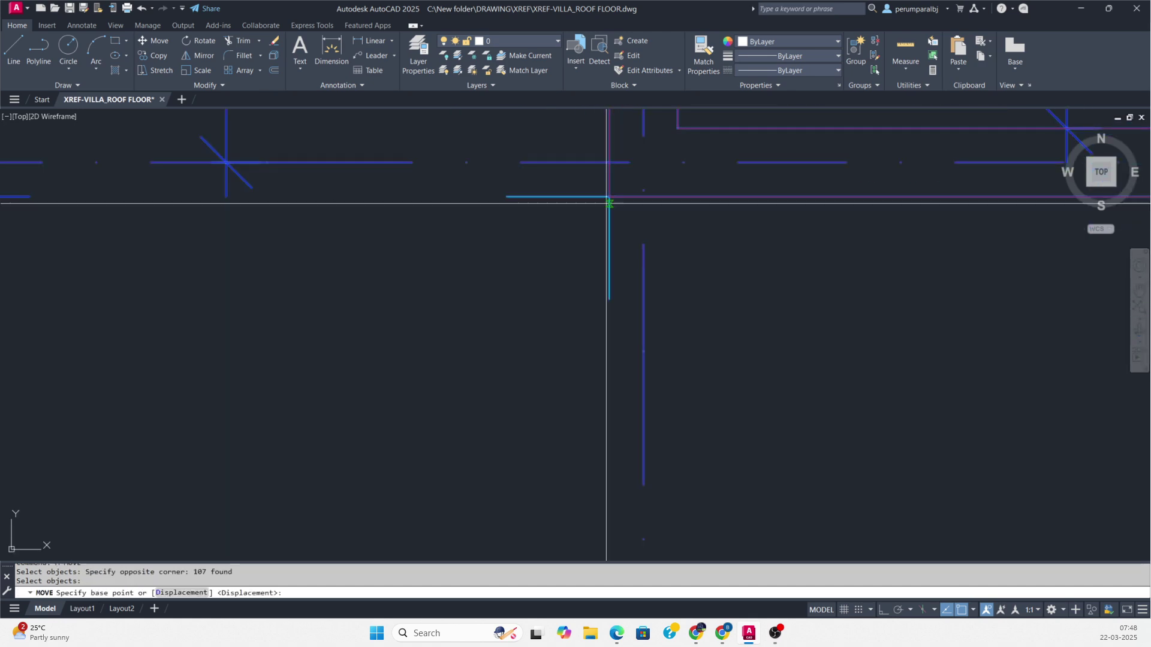
click(609, 197)
scroll(609, 197, down, 8)
scroll(707, 408, up, 8)
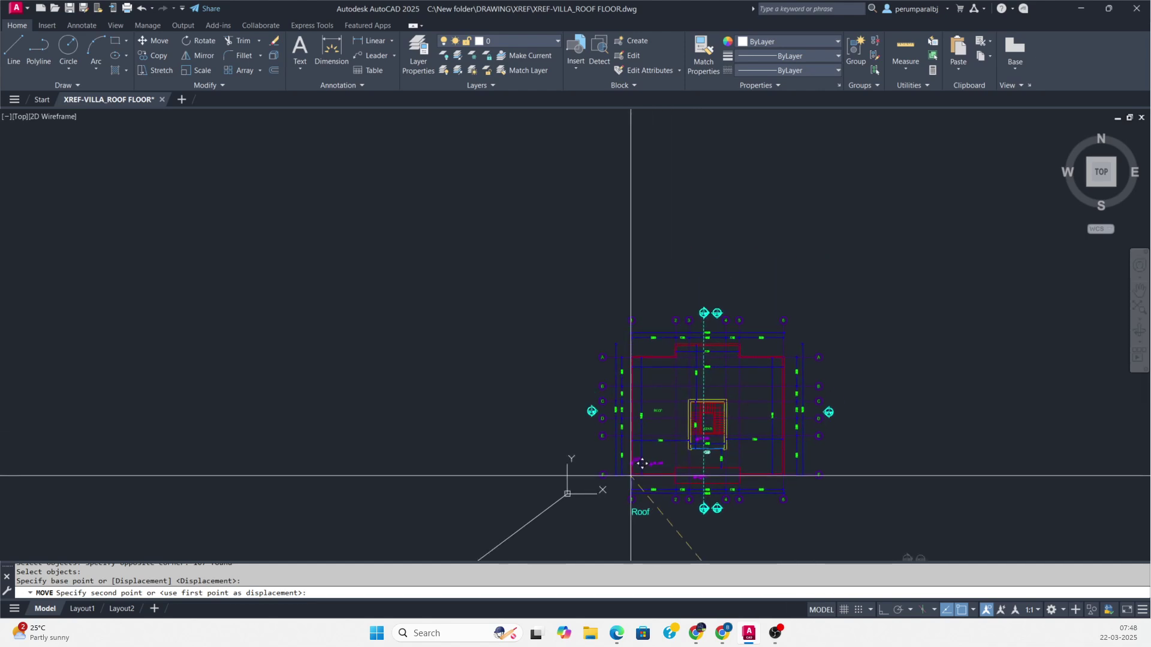
click(546, 495)
key(Escape)
- Erase the diagonal reference polyline and fit the Roof plan in the view
scroll(710, 340, down, 8)
text(E)
key(Return)
click(641, 441)
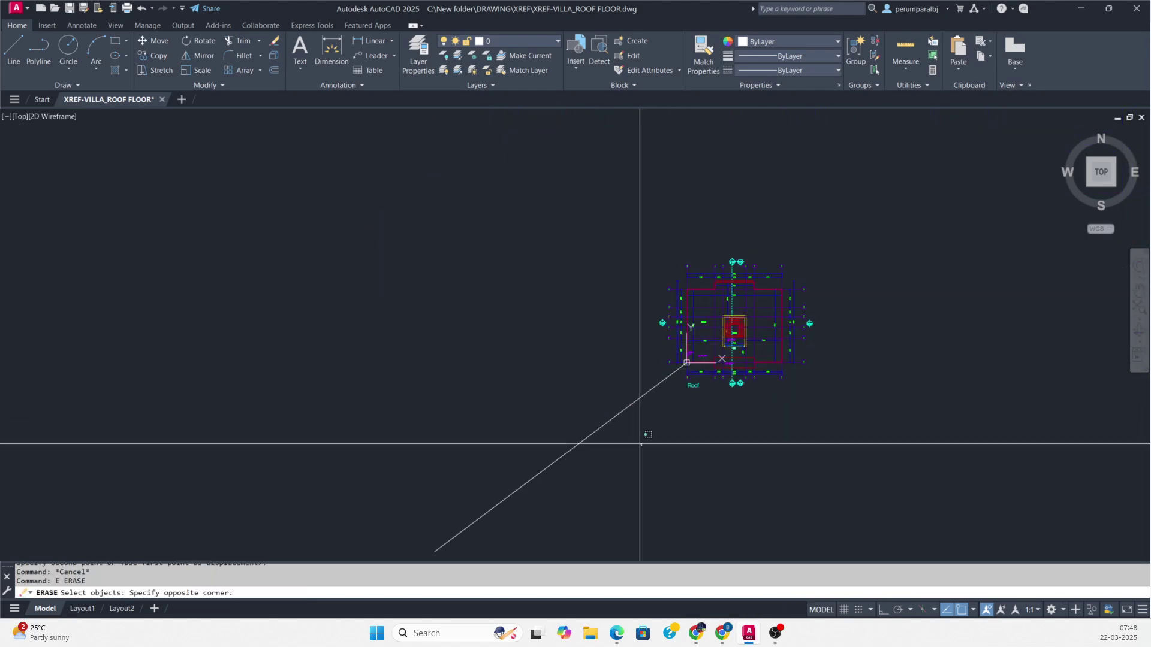
click(575, 413)
key(Return)
middle_click(755, 330)
middle_click(755, 330)
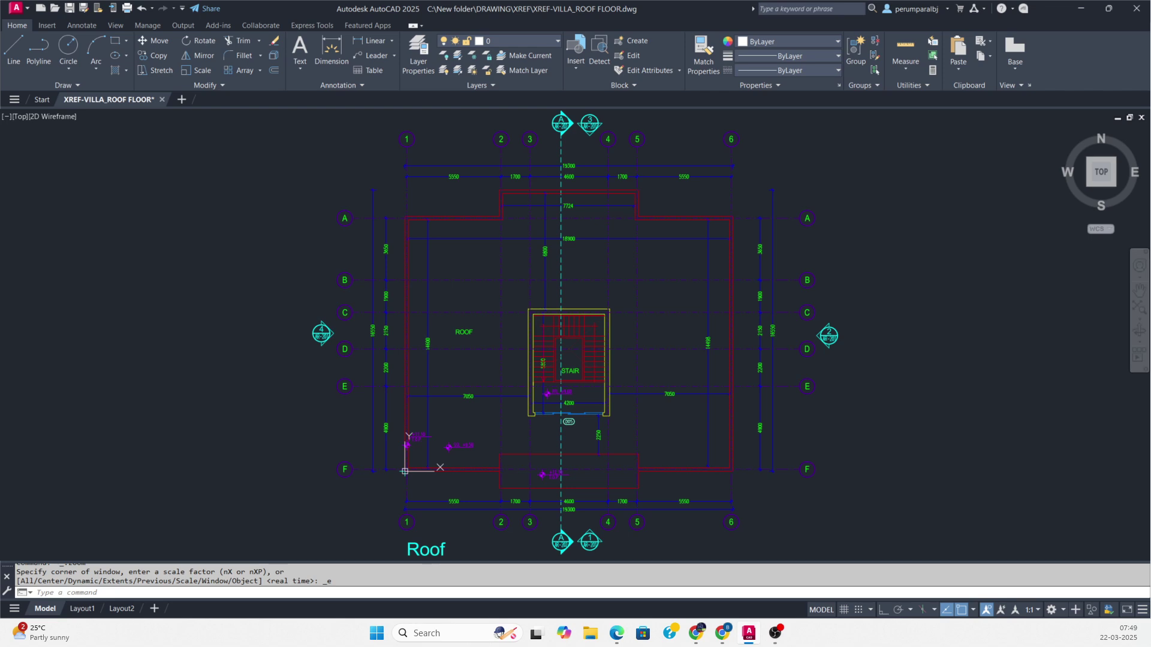
- Save the roof floor drawing and open XREF-VILLA_FIRST FLOOR from the XREF folder
key(ctrl+s)
click(55, 8)
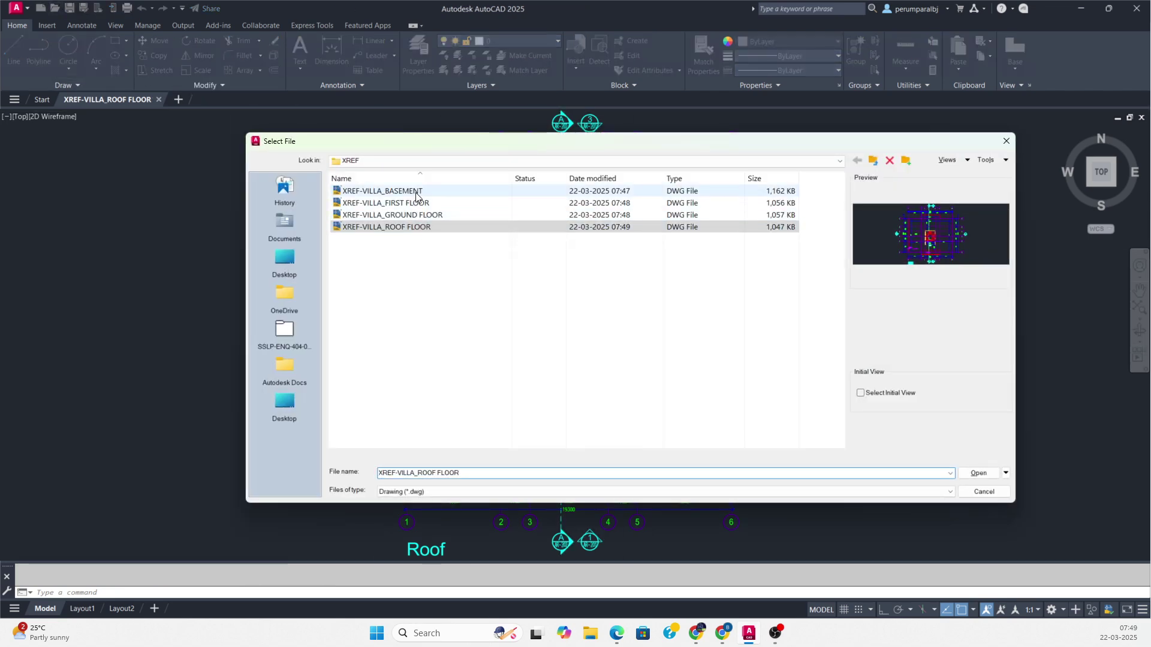
double_click(408, 204)
- Erase the Roof and Ground Floor plans with their titles from the first floor drawing
scroll(549, 296, down, 2)
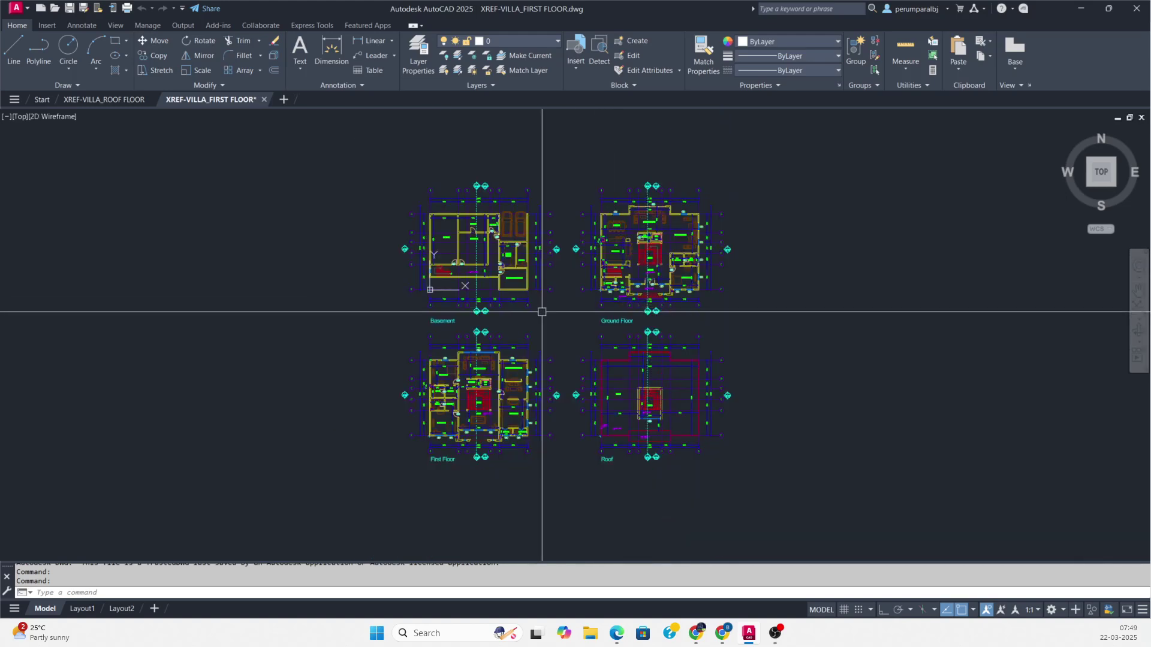
text(e)
key(Return)
click(557, 326)
click(774, 475)
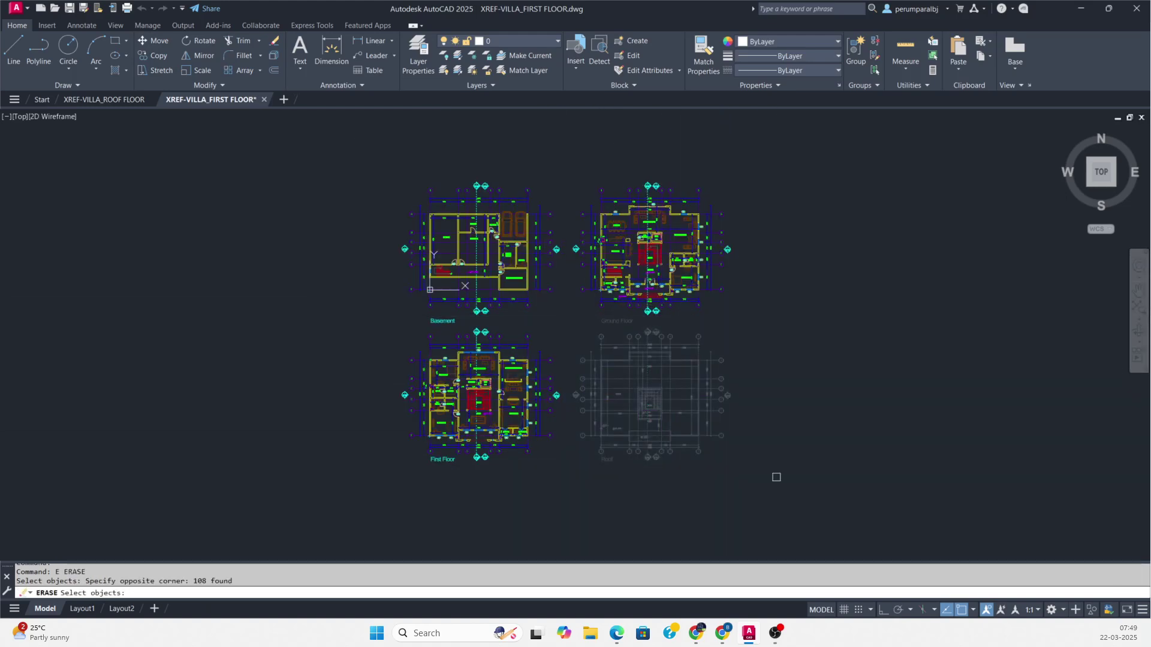
key(Return)
text(e)
key(Return)
click(551, 151)
click(807, 403)
key(Return)
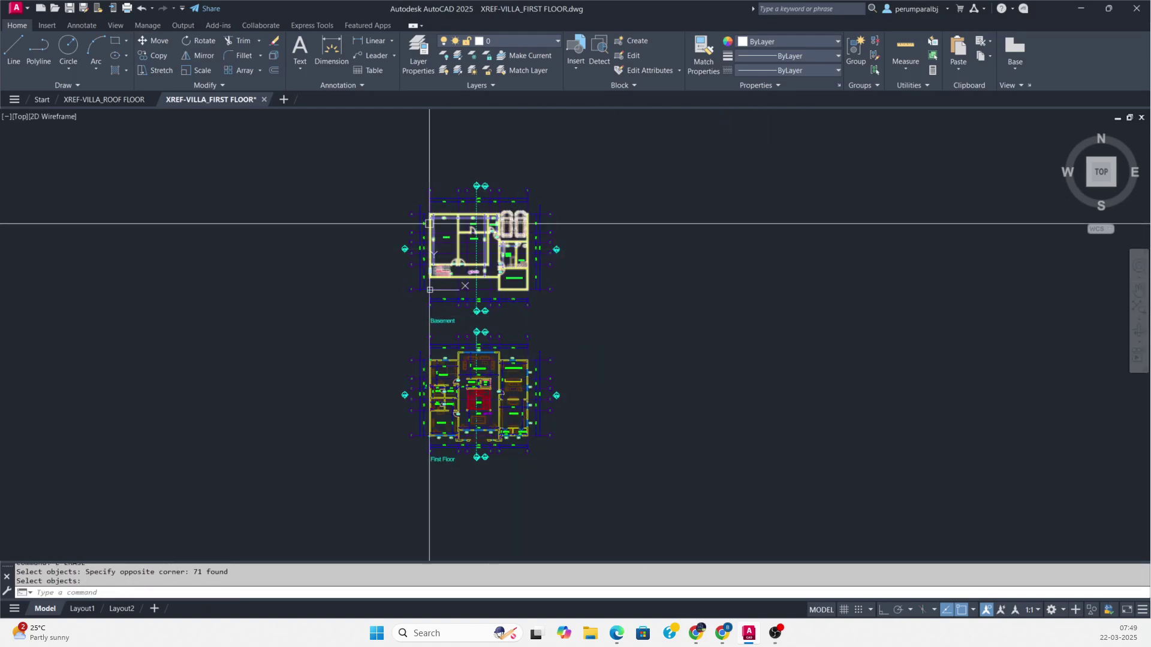
- Erase the Basement plan with its title, keeping only the First Floor plan
text(e)
key(Return)
click(298, 146)
click(637, 330)
key(Return)
key(Escape)
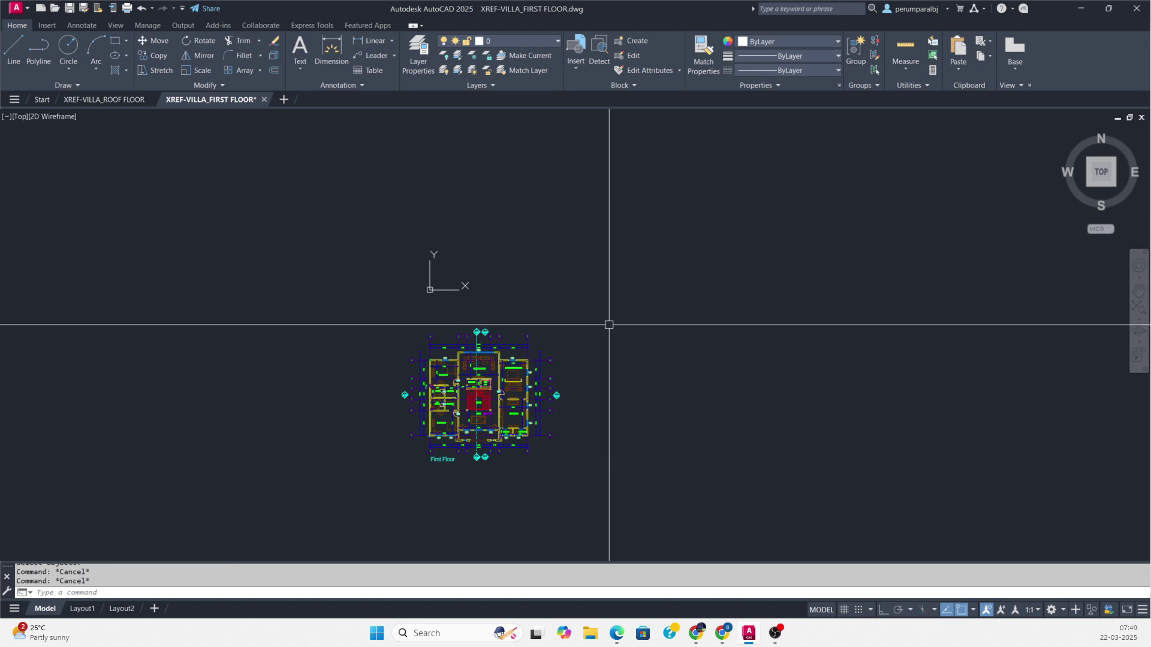
- Draw a one-segment polyline from 0,0,0 diagonally down to a free point left of the First Floor plan as an origin reference
text(pl)
key(Return)
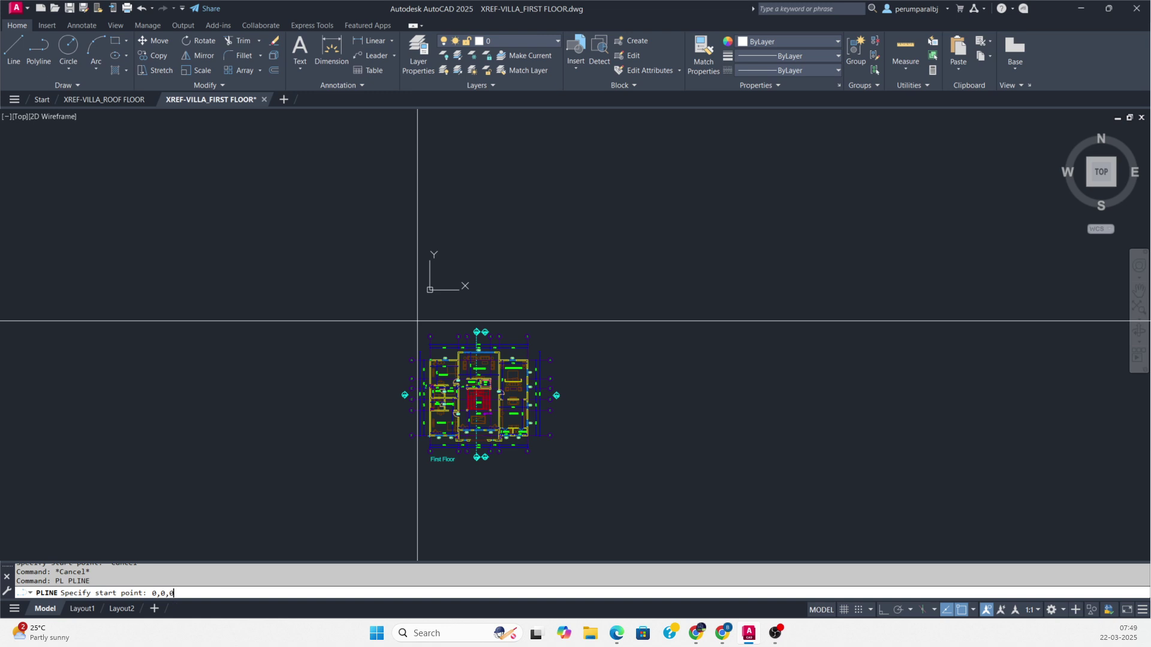
click(170, 406)
key(Escape)
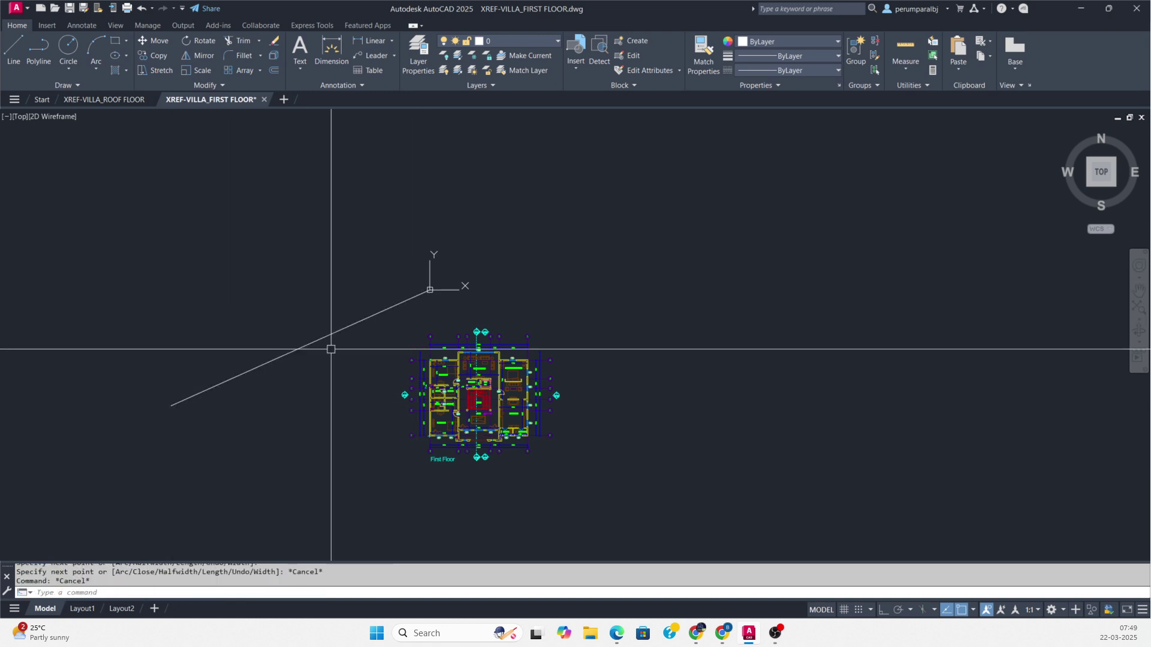
- Move the First Floor plan with its title from its lower-left outer corner to the origin end of the guide polyline
text(M)
key(Return)
click(329, 301)
click(647, 504)
scroll(438, 449, up, 6)
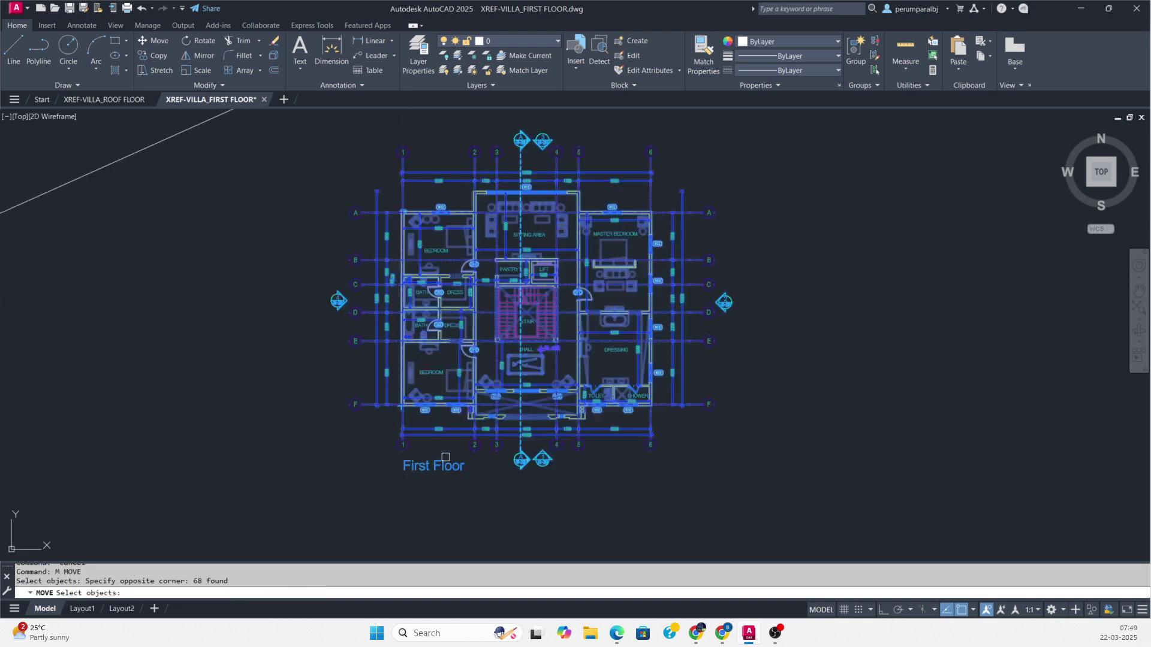
key(Return)
scroll(475, 249, up, 5)
click(475, 249)
scroll(475, 249, down, 8)
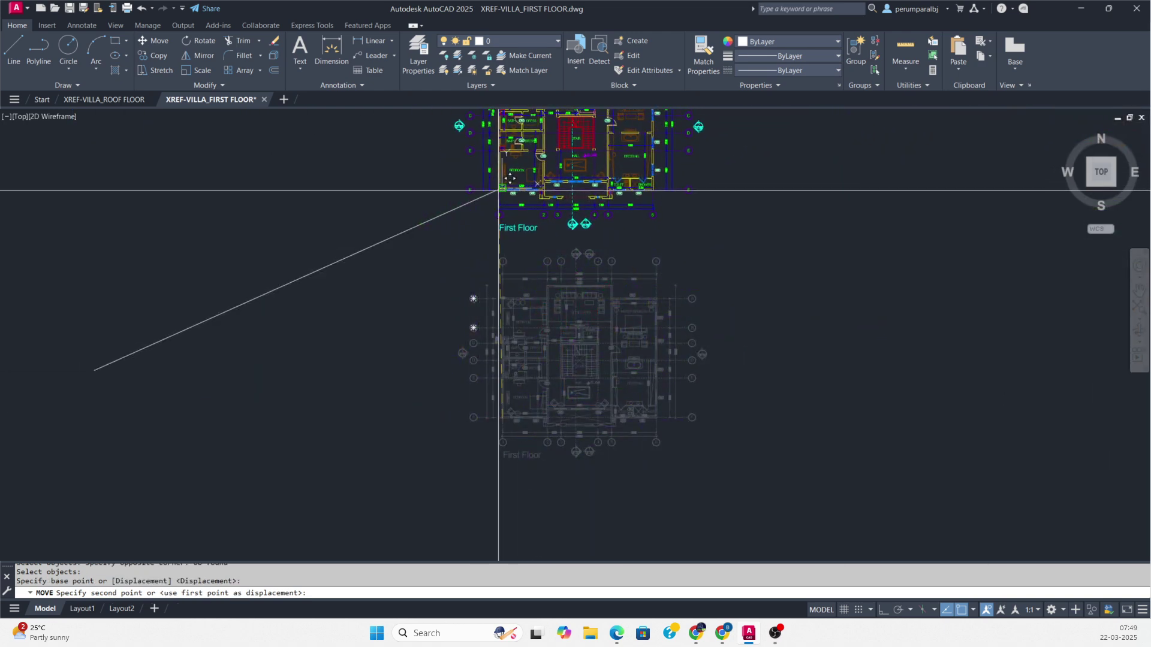
click(502, 187)
key(Escape)
- Erase the diagonal guide polyline from the first floor drawing
text(e)
key(Return)
click(380, 298)
click(316, 159)
key(Return)
- Save the first floor drawing zoomed to its extents and open XREF-VILLA_GROUND FLOOR from the XREF folder
scroll(412, 268, up, 3)
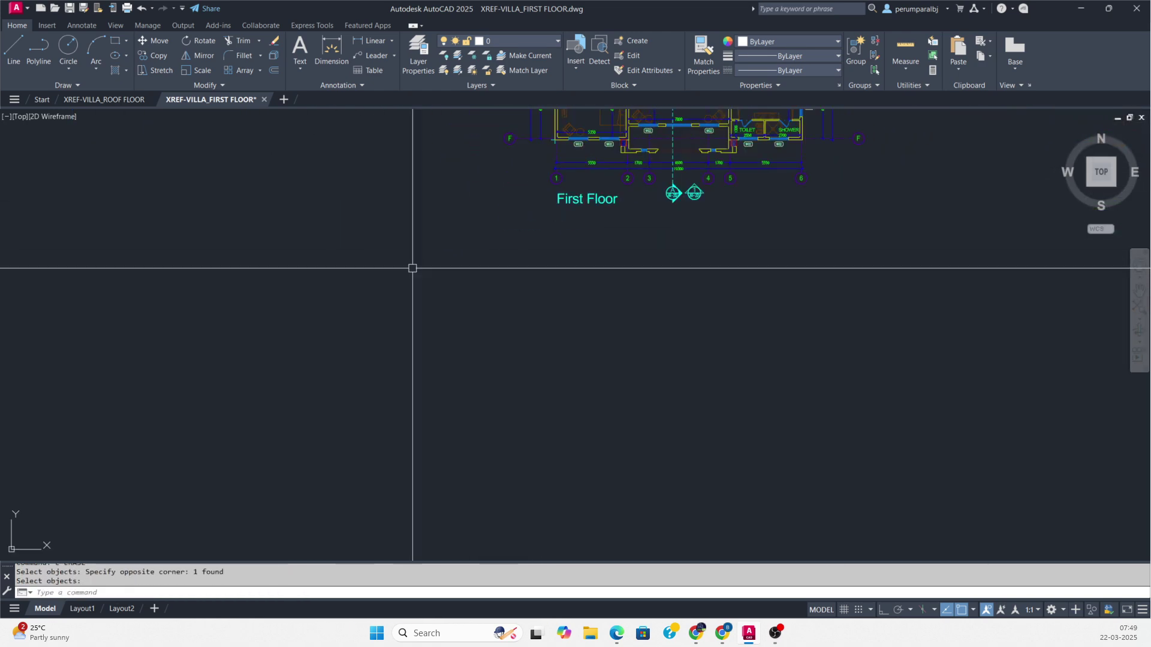
middle_click(417, 272)
middle_click(418, 273)
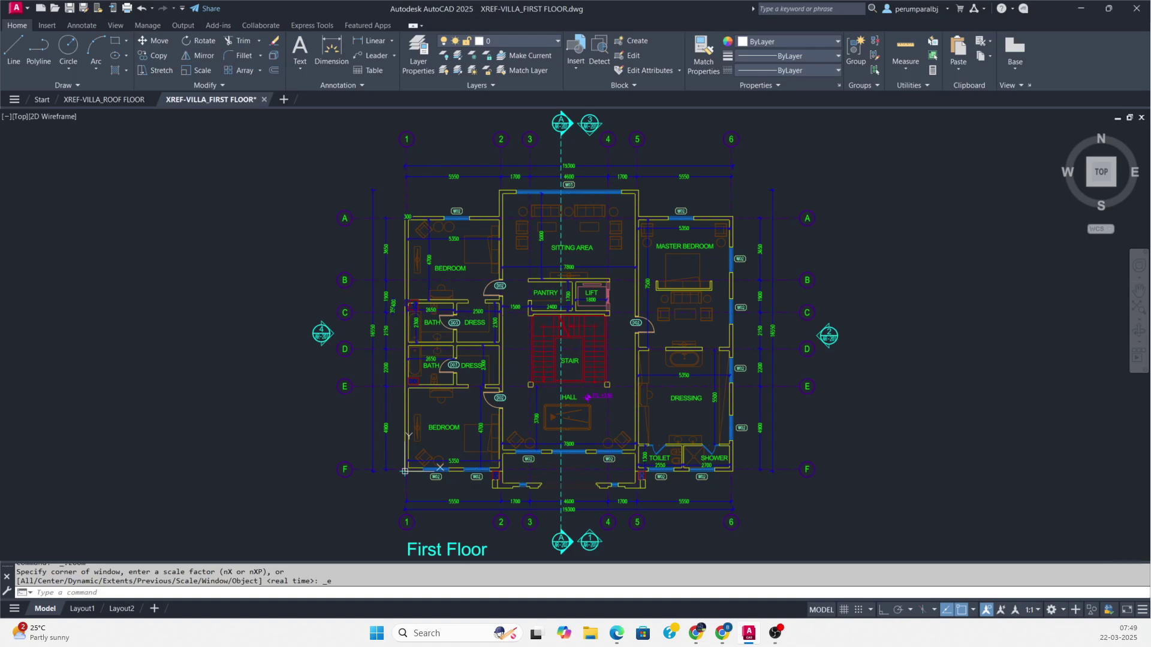
key(ctrl+s)
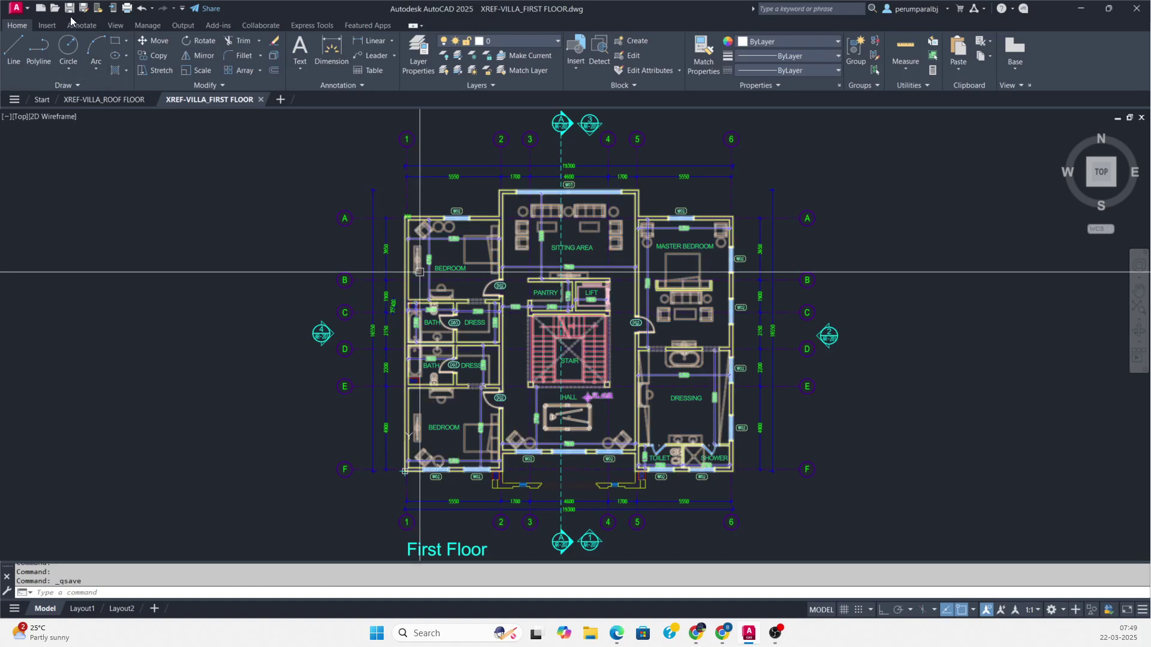
click(61, 7)
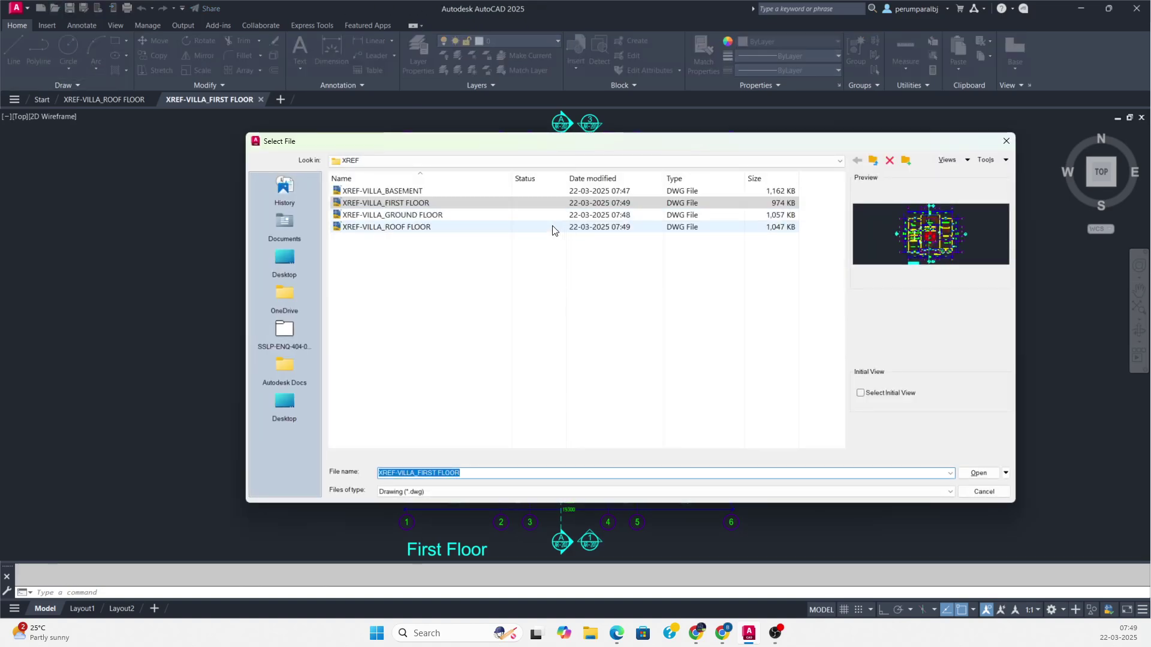
double_click(422, 216)
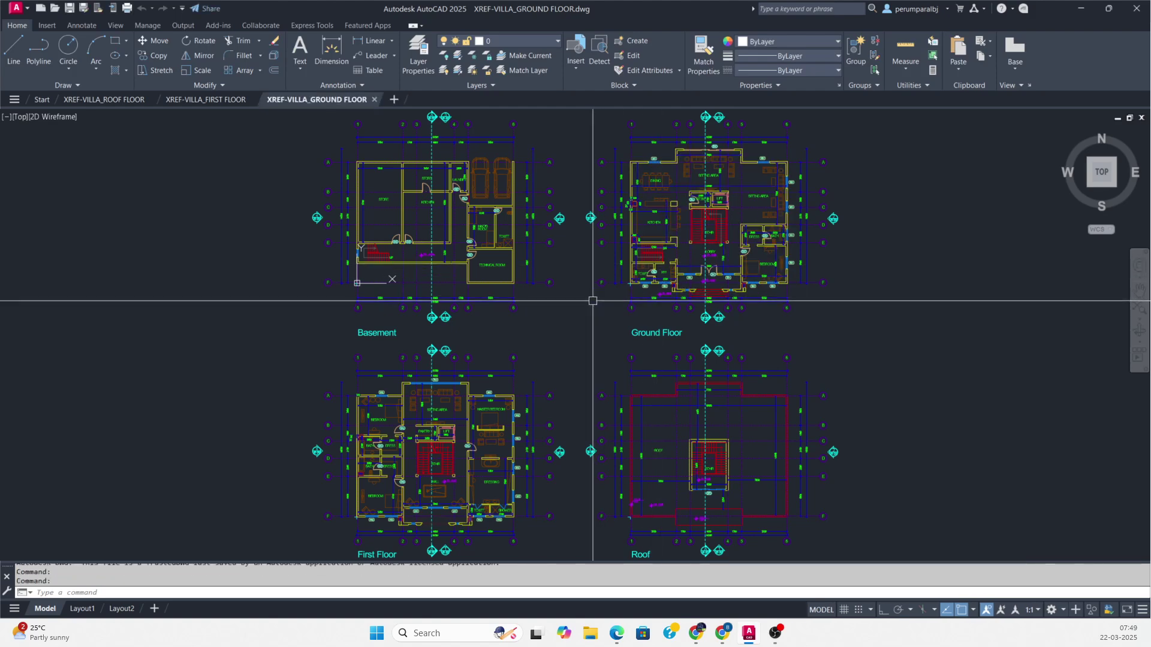
- Erase the Basement and First Floor plans with their titles from the ground floor drawing
text(E)
key(Return)
click(563, 177)
click(374, 333)
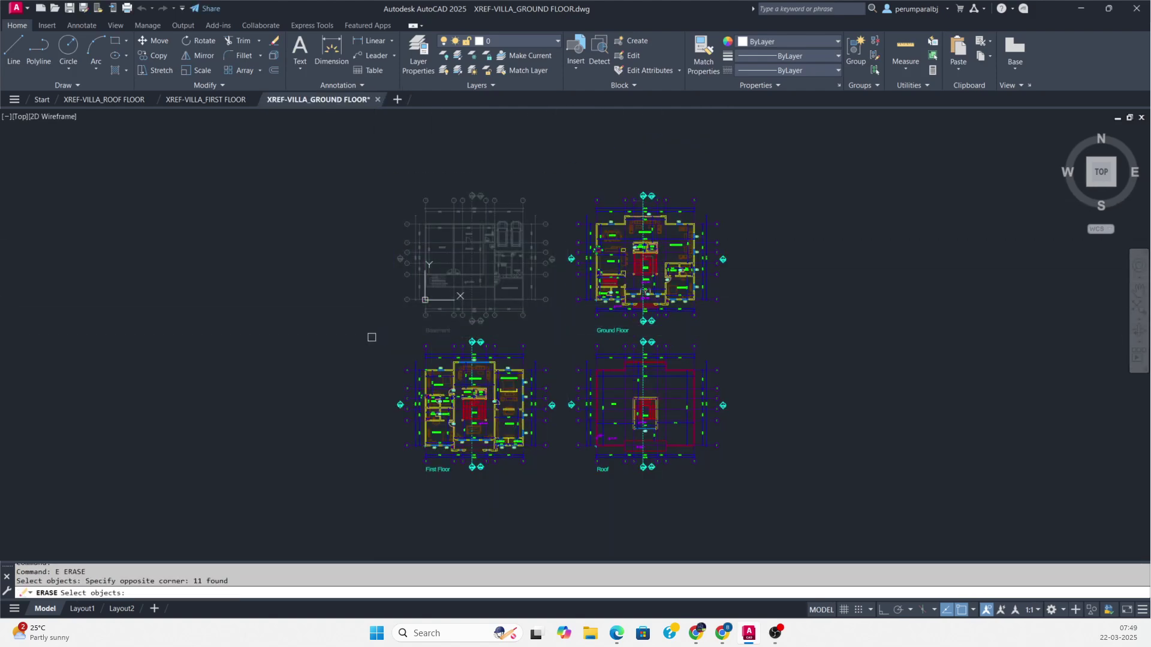
key(Return)
text(E)
key(Return)
click(545, 328)
click(346, 496)
key(Return)
- Erase the Roof plan with its title and remaining section markers, keeping only the Ground Floor plan
text(E)
key(Return)
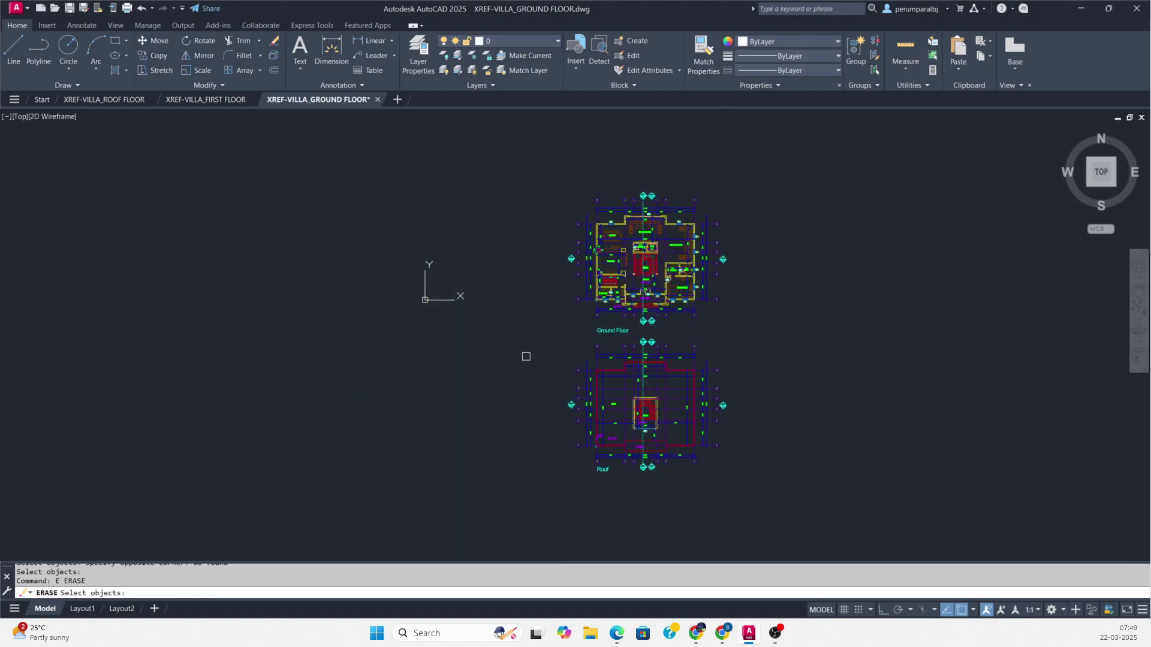
click(530, 341)
click(809, 530)
key(Return)
text(E)
key(Return)
click(756, 490)
click(551, 396)
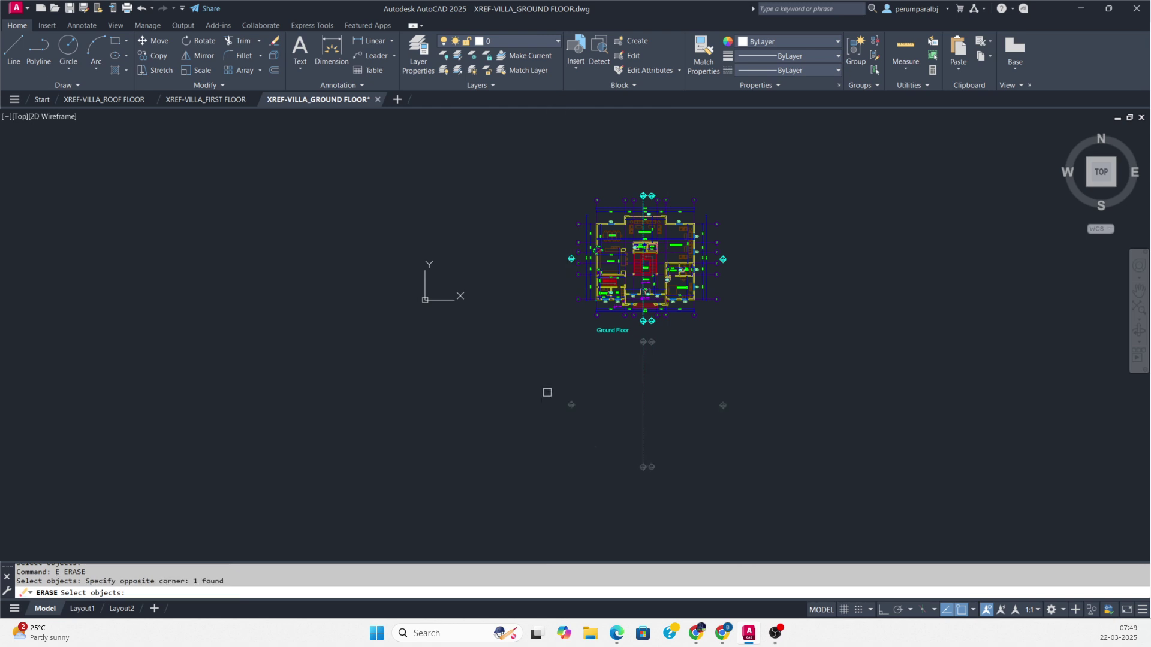
key(Return)
- Draw a one-segment polyline from 0,0,0 diagonally down to a free point below left of the Ground Floor plan
scroll(682, 343, up, 6)
scroll(557, 378, down, 4)
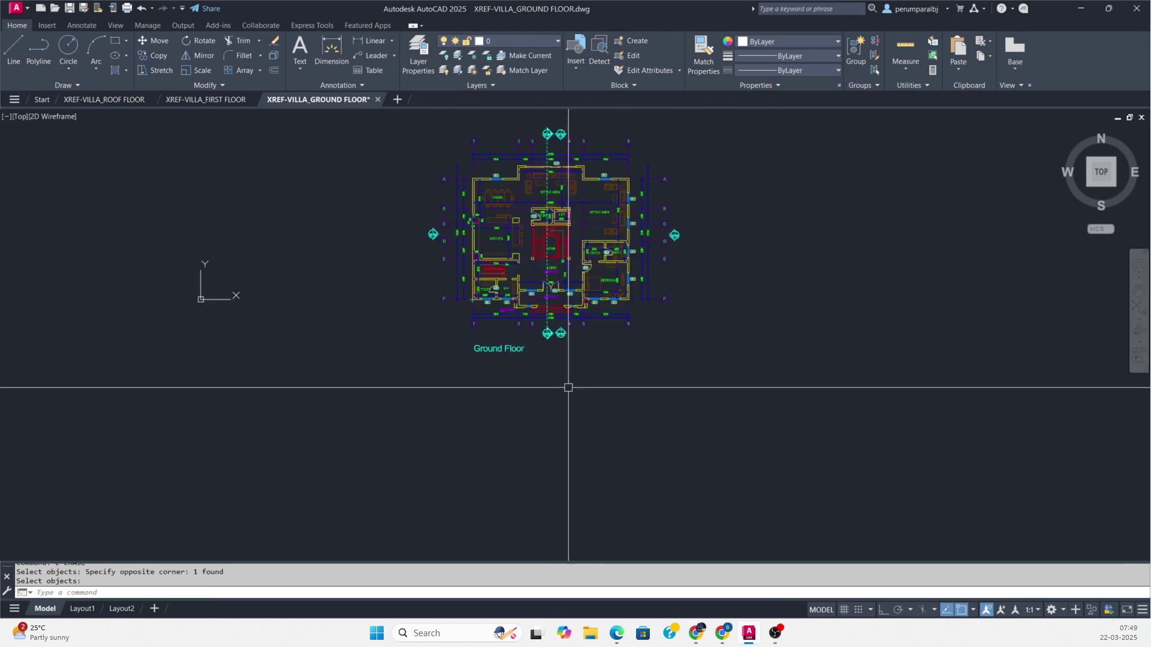
key(Escape)
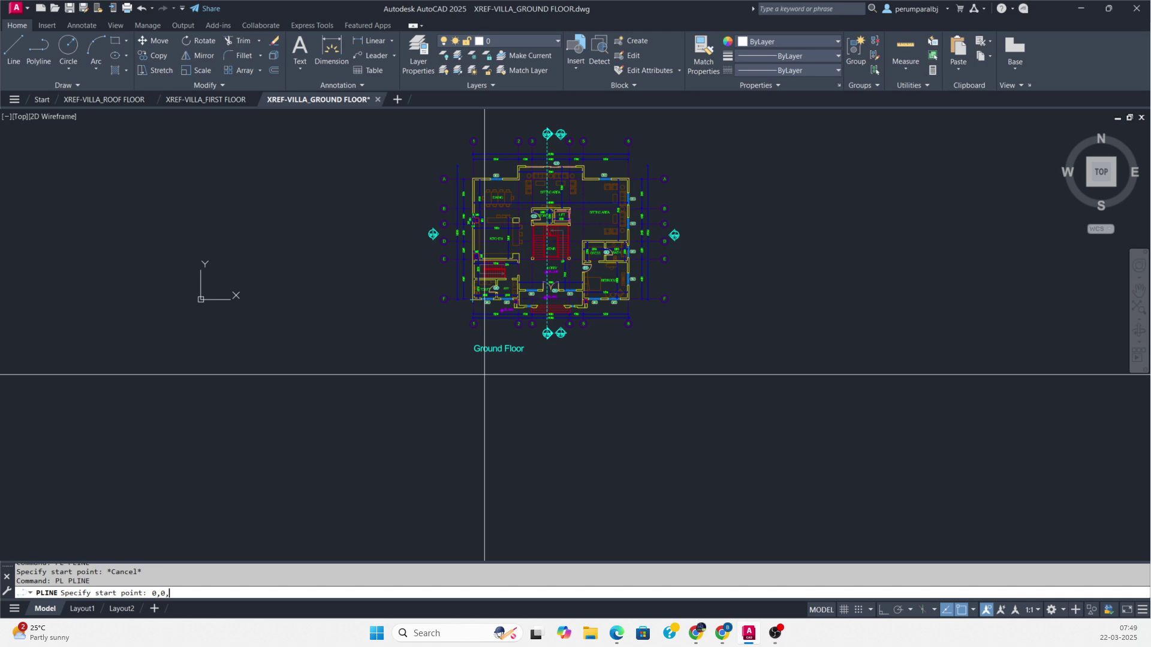
click(425, 419)
key(Escape)
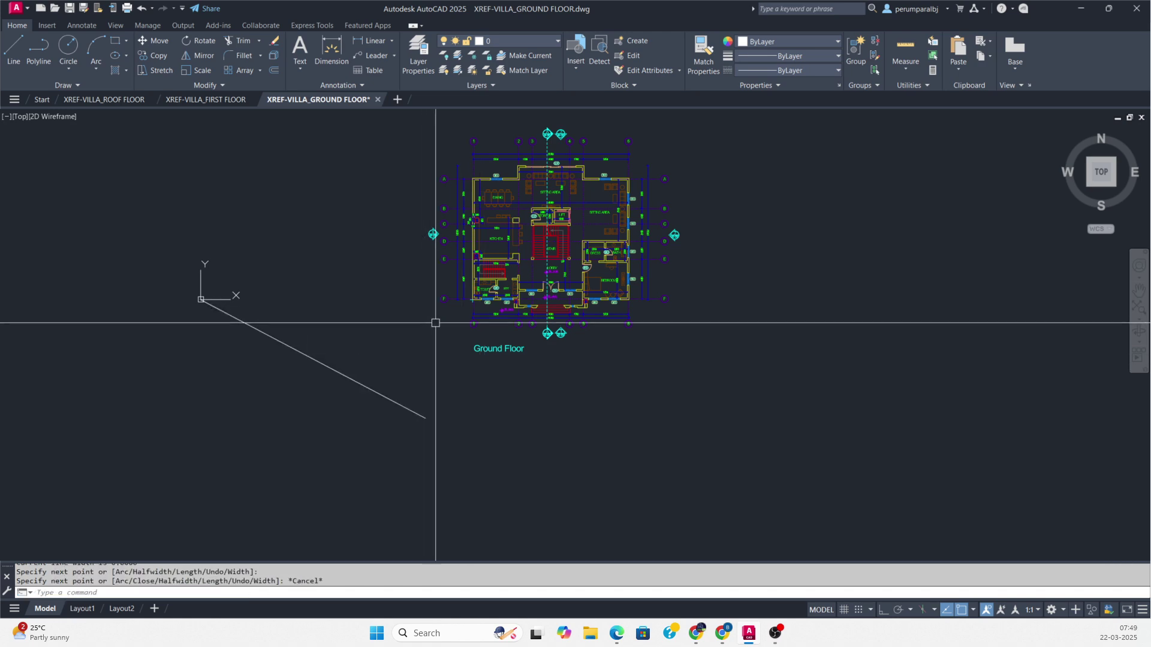
- Move the Ground Floor plan with its title from its lower-left outer corner to the origin end of the guide polyline
middle_drag(437, 322, 462, 371)
text(M)
key(Return)
drag(406, 142, 782, 412)
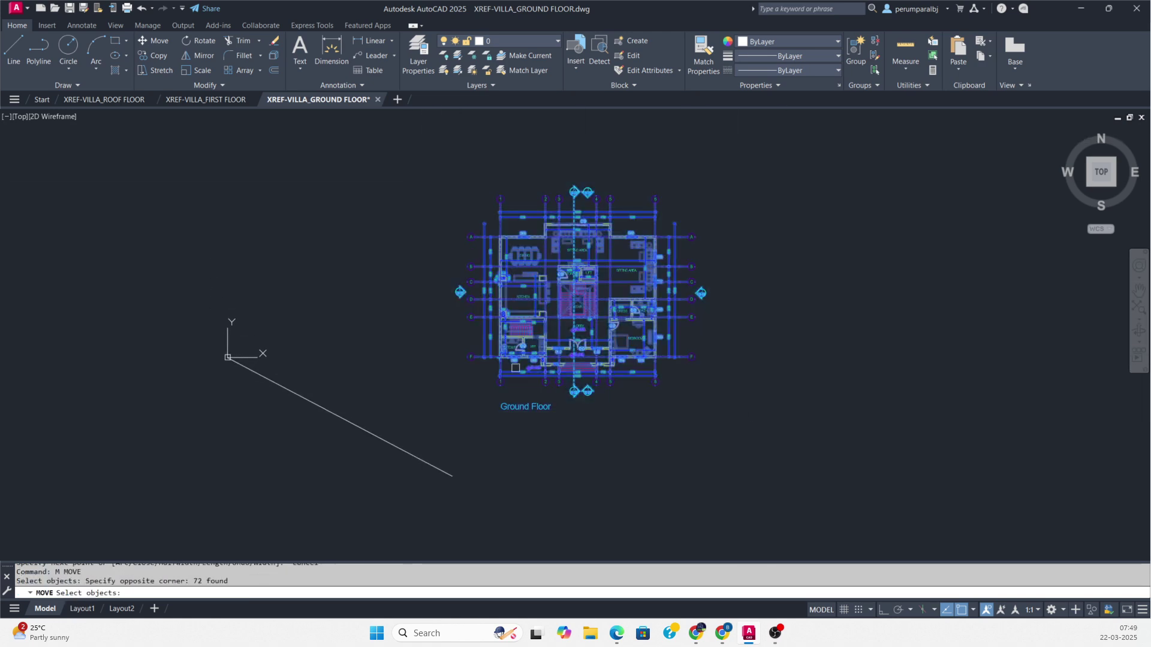
scroll(493, 364, up, 8)
scroll(471, 280, up, 6)
key(Return)
click(527, 273)
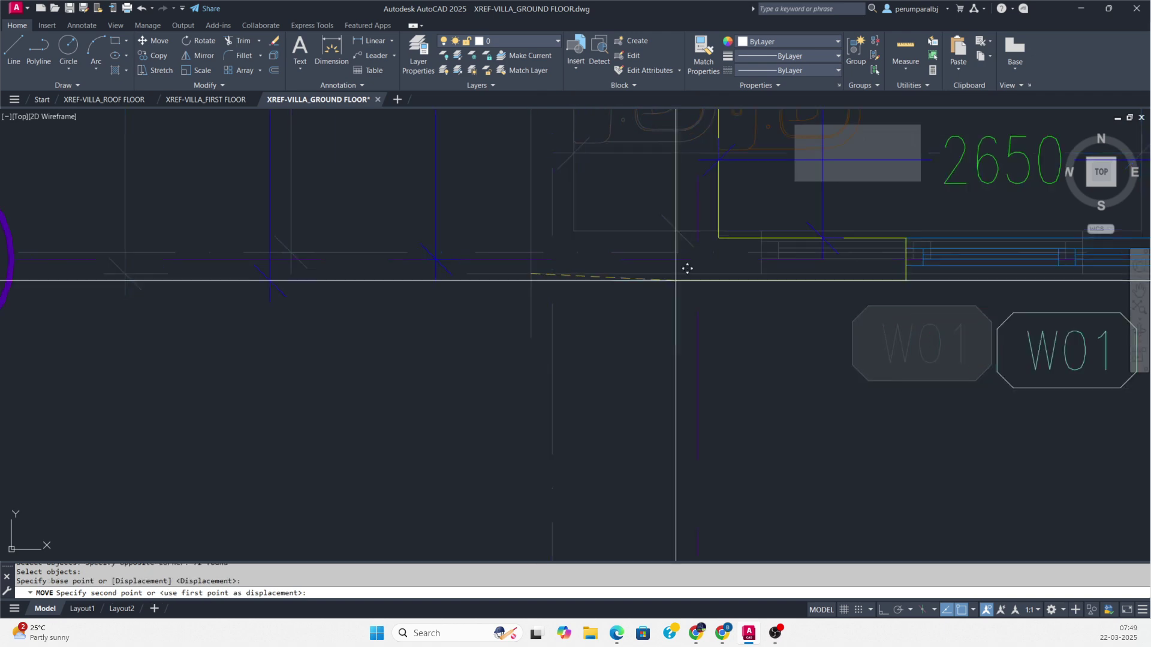
scroll(498, 357, down, 10)
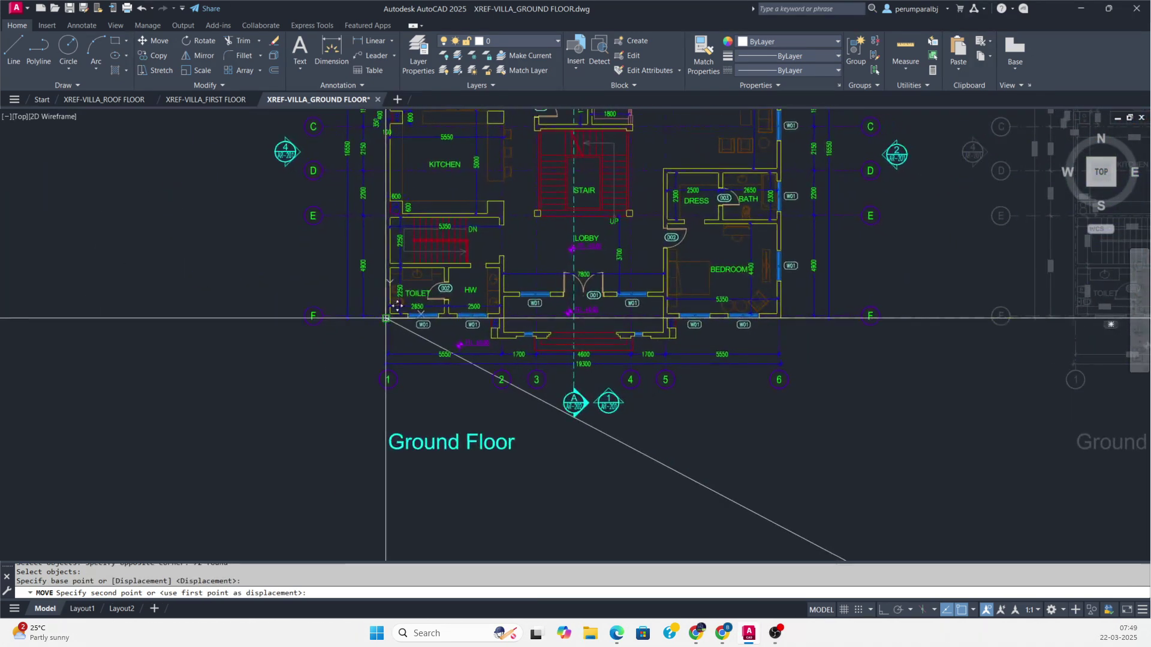
click(385, 318)
key(Escape)
- Erase the diagonal guide polyline from the ground floor drawing
text(e)
key(Return)
drag(658, 446, 640, 506)
key(Return)
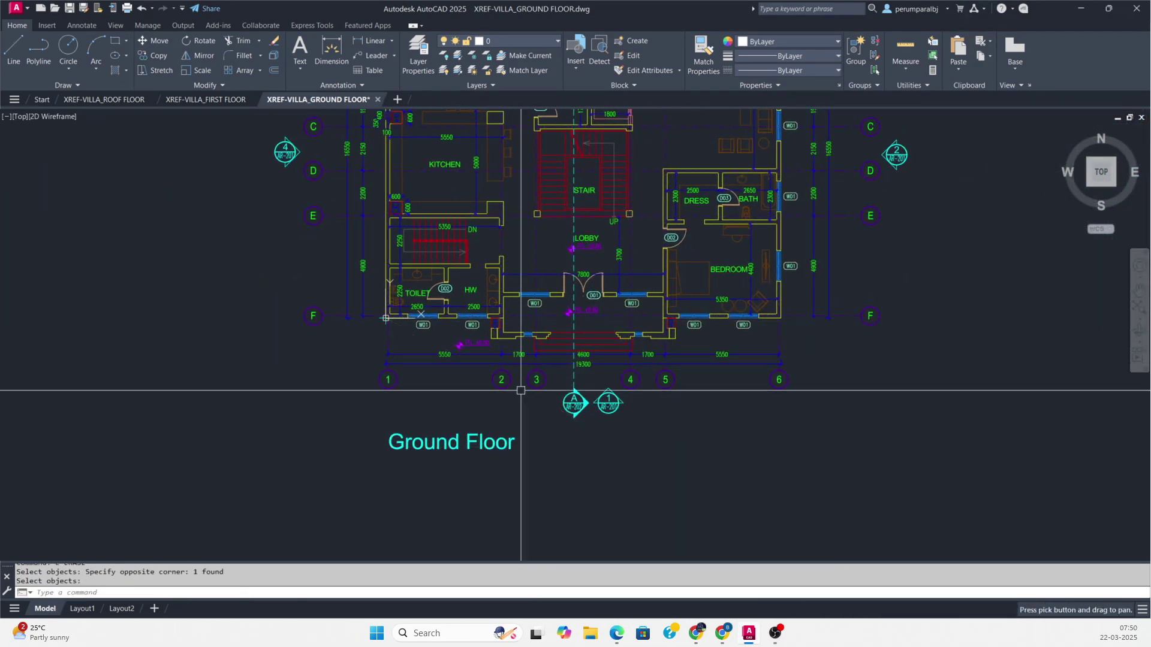
- Save the ground floor drawing zoomed to its extents and open XREF-VILLA_BASEMENT from the XREF folder
middle_drag(521, 390, 521, 442)
scroll(522, 442, down, 1)
middle_click(521, 390)
middle_click(521, 391)
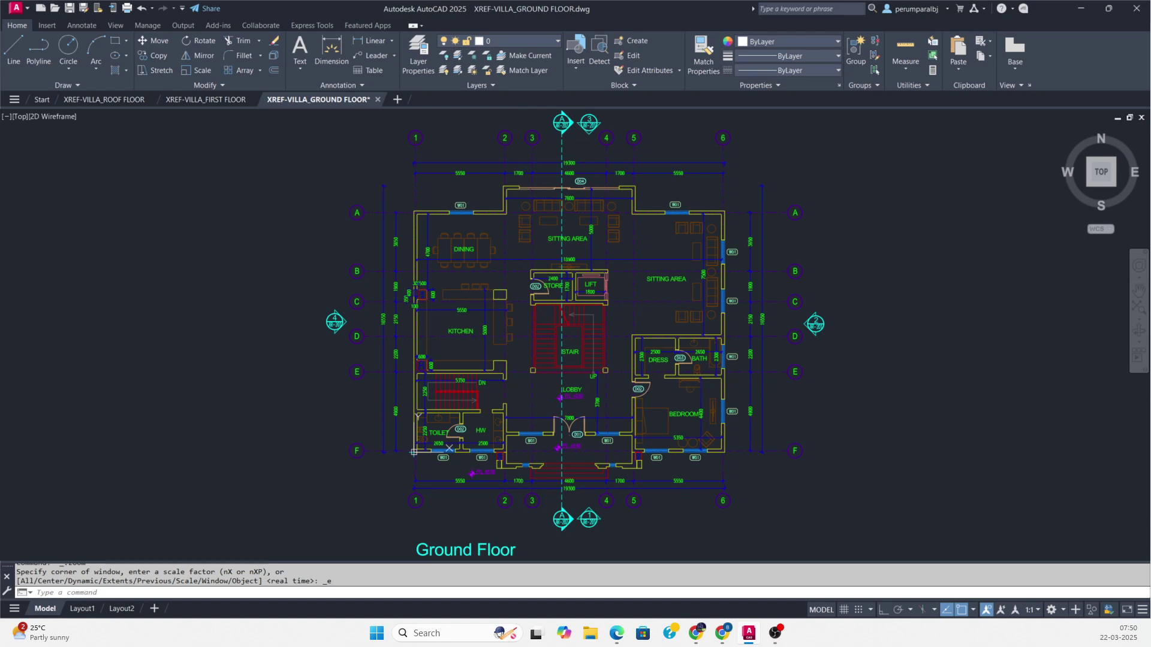
key(ctrl+s)
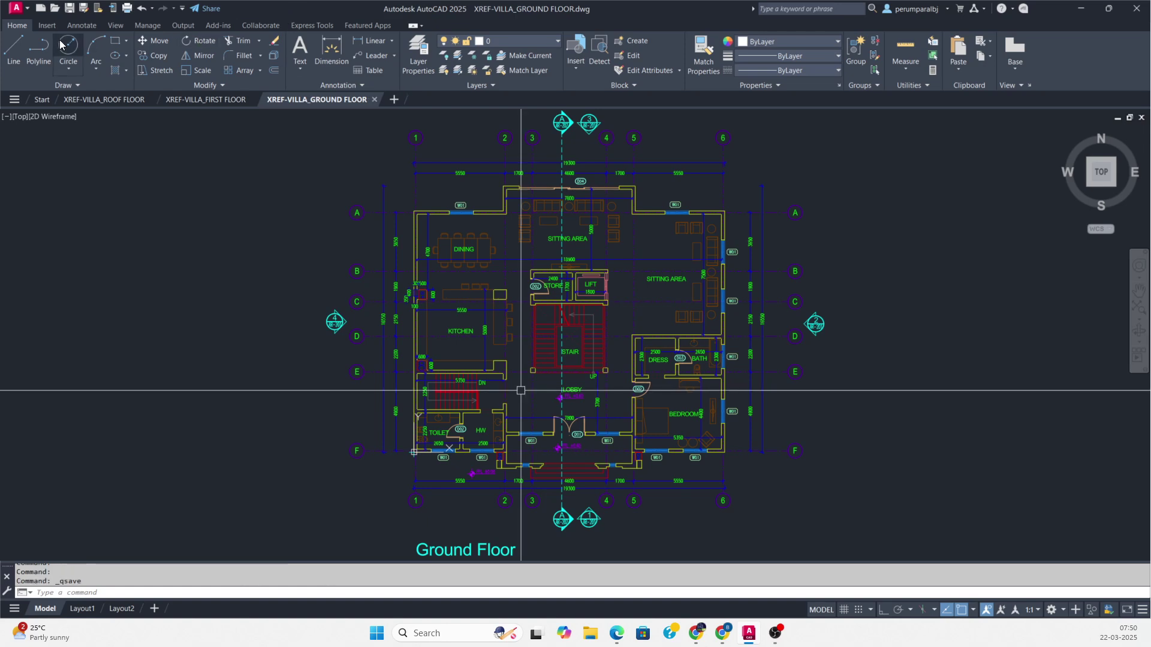
click(55, 9)
click(396, 192)
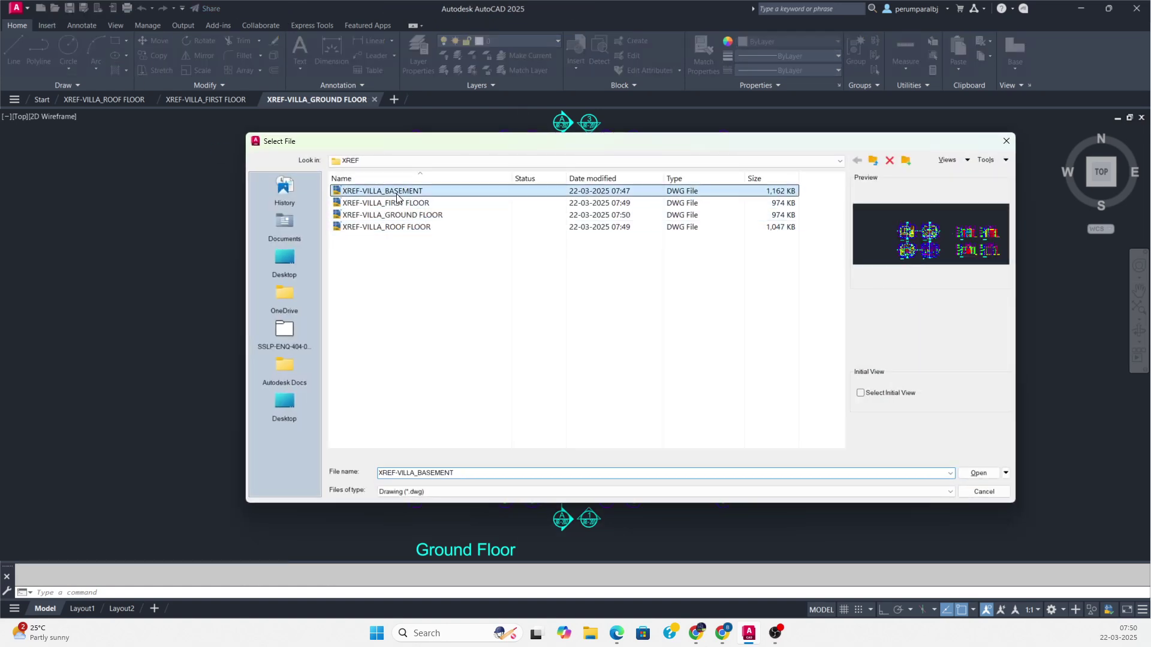
click(978, 474)
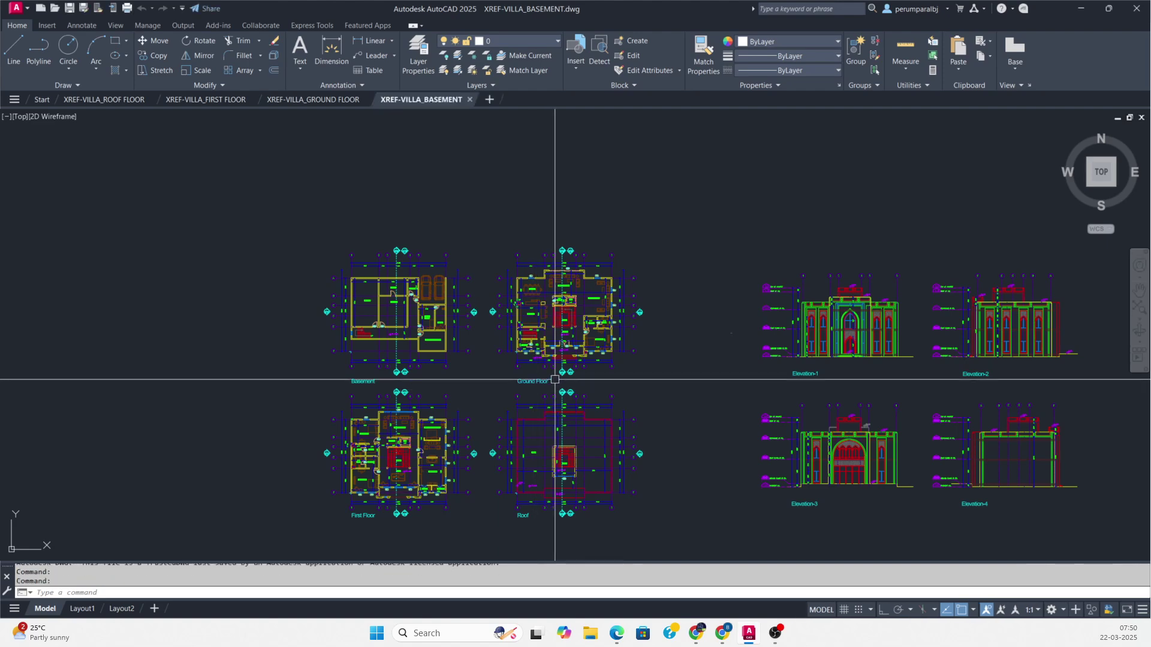
- Erase the four elevations with their titles from the basement drawing
text(E)
key(space)
click(667, 285)
click(953, 455)
key(space)
scroll(625, 353, up, 4)
- Erase the Ground Floor, Roof and First Floor plans with their titles below and beside the Basement plan
text(E)
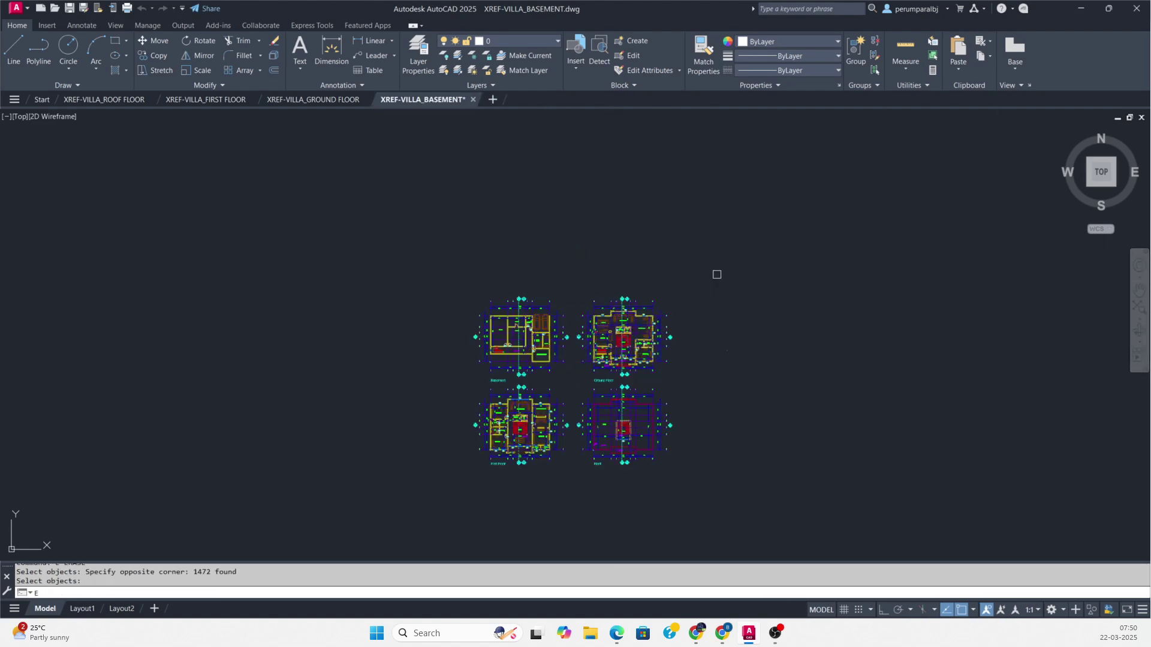
key(space)
click(718, 239)
click(631, 517)
key(space)
text(E)
key(space)
click(652, 394)
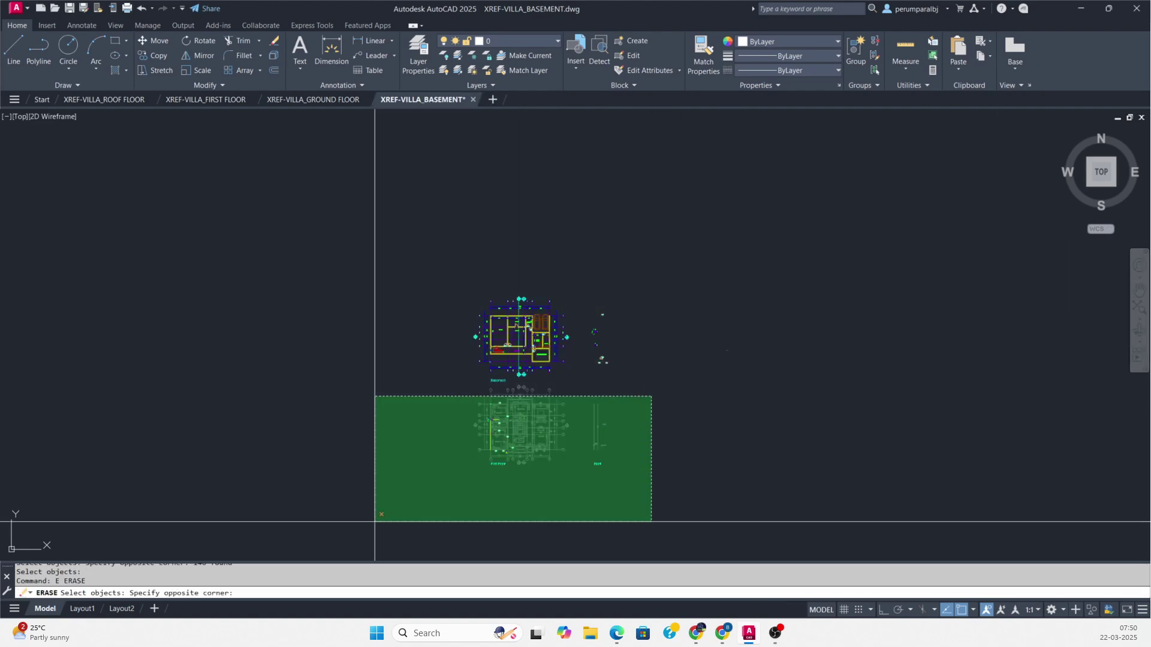
click(373, 557)
key(space)
- Erase the leftover Ground Floor fragments and the stray object beside the Basement plan
text(E)
key(space)
click(616, 265)
click(572, 402)
key(space)
text(E Select objects:)
key(space)
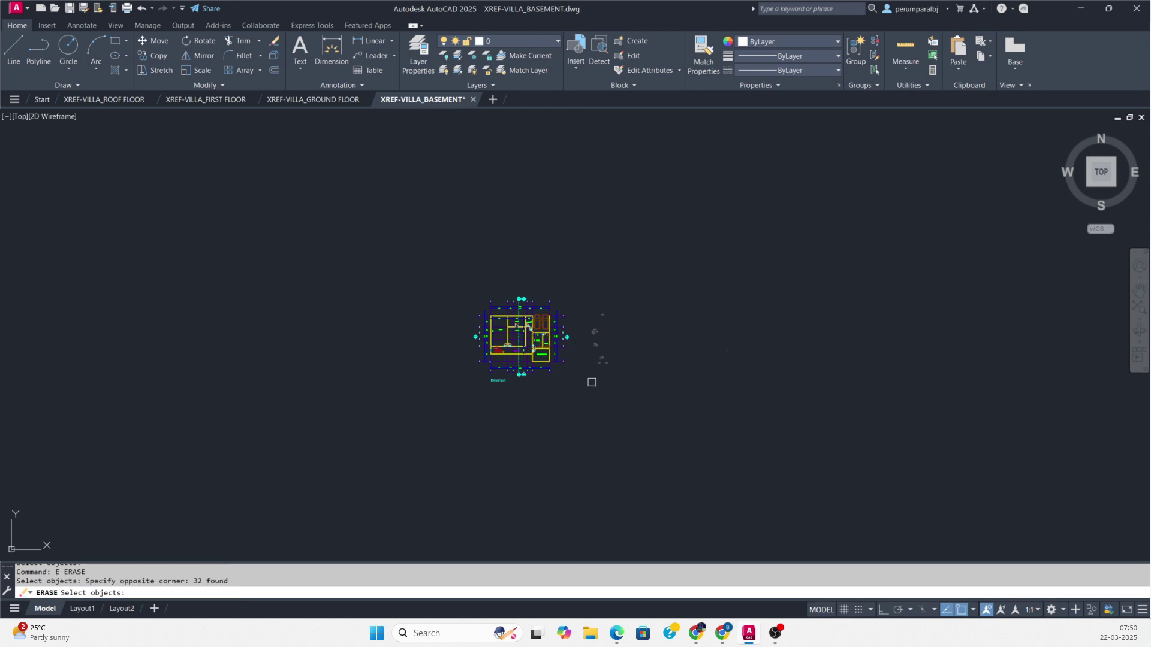
click(651, 301)
click(846, 398)
key(space)
- Draw a one-segment polyline from 0,0,0 diagonally up to a free point right of the Basement plan
middle_click(635, 335)
middle_click(635, 335)
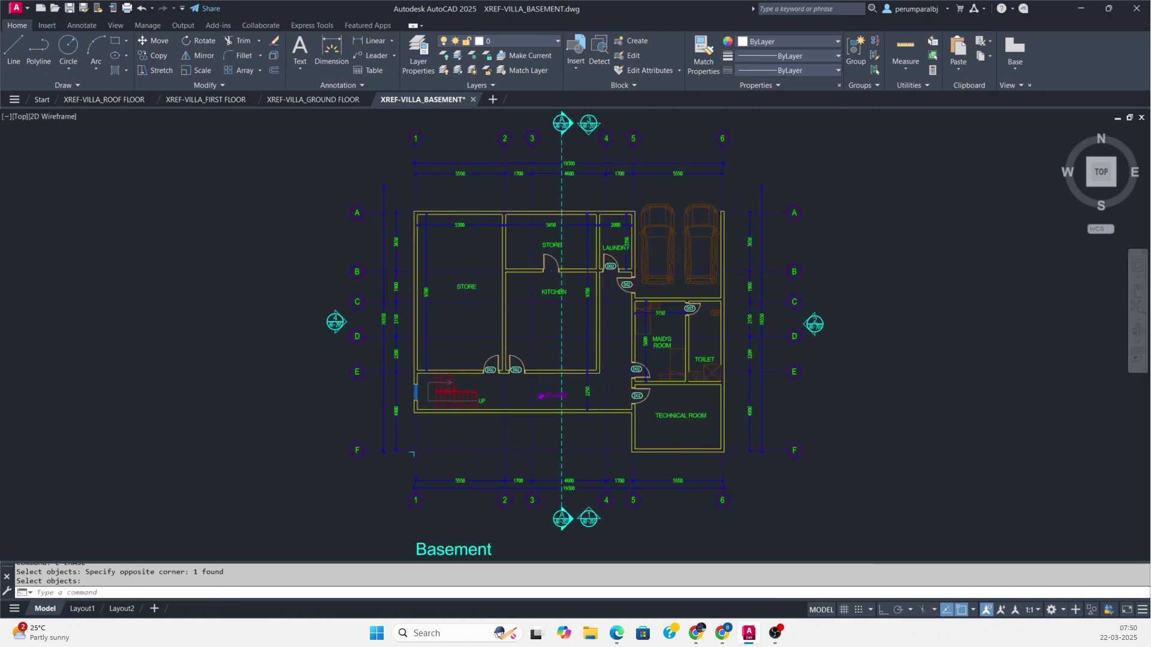
key(Escape)
key(Escape)
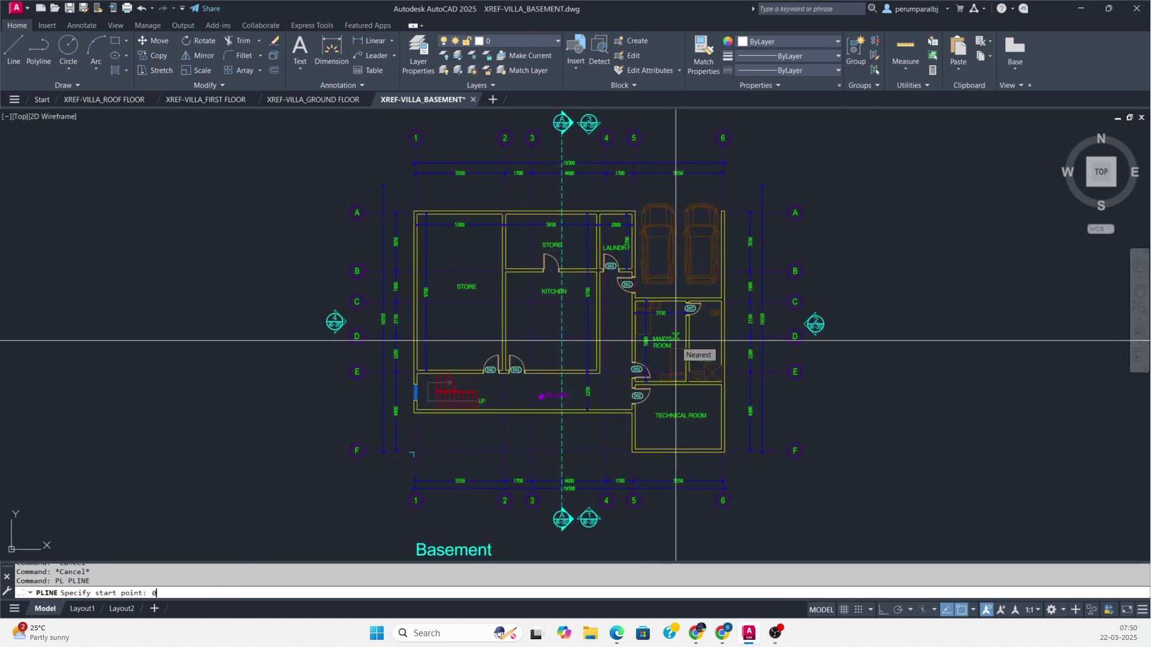
scroll(673, 340, down, 5)
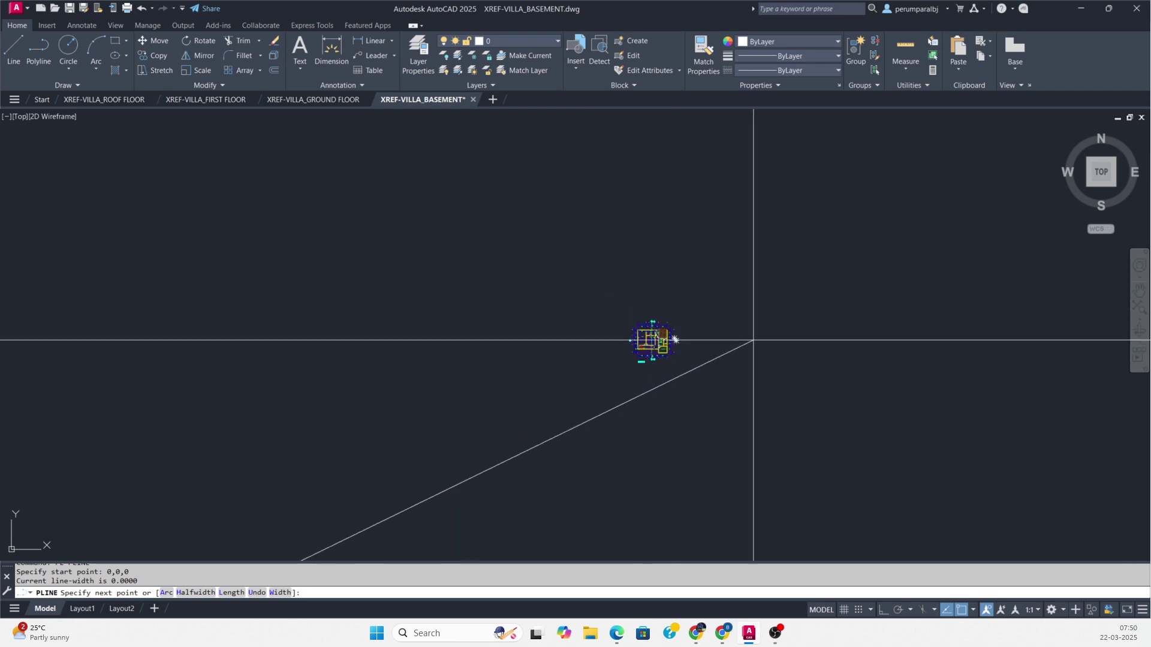
click(812, 316)
key(Escape)
- Move the Basement plan with its title from the corner mark at its lower left to the origin end of the guide polyline
text(M)
key(space)
click(533, 250)
click(749, 410)
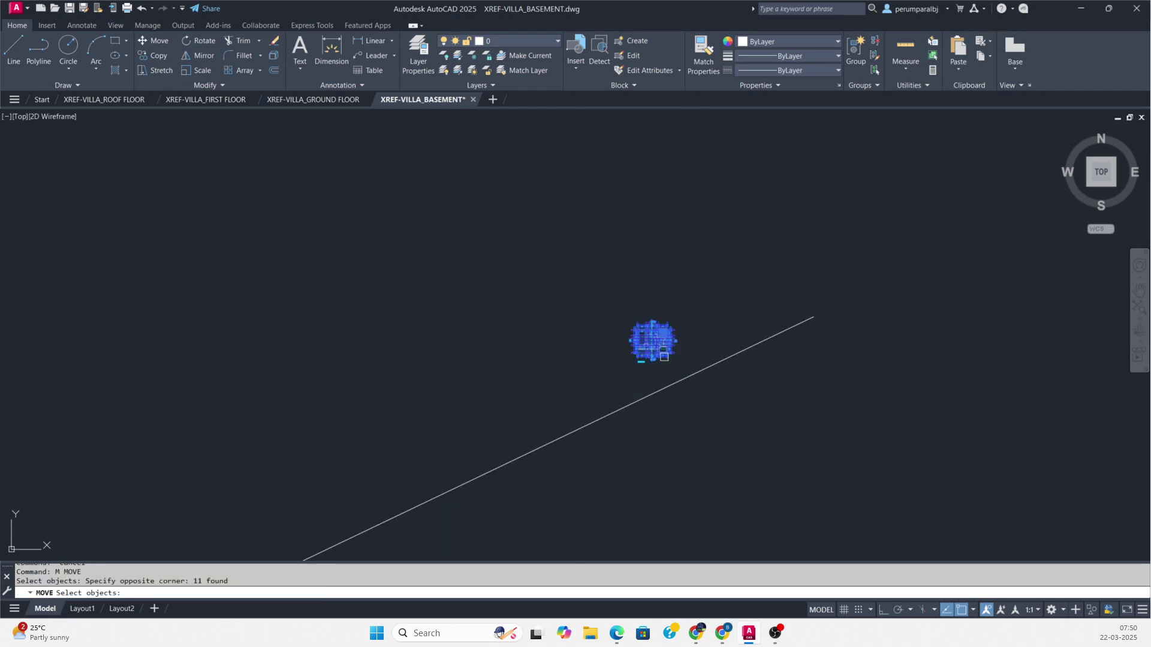
scroll(749, 410, up, 5)
key(space)
scroll(481, 265, up, 4)
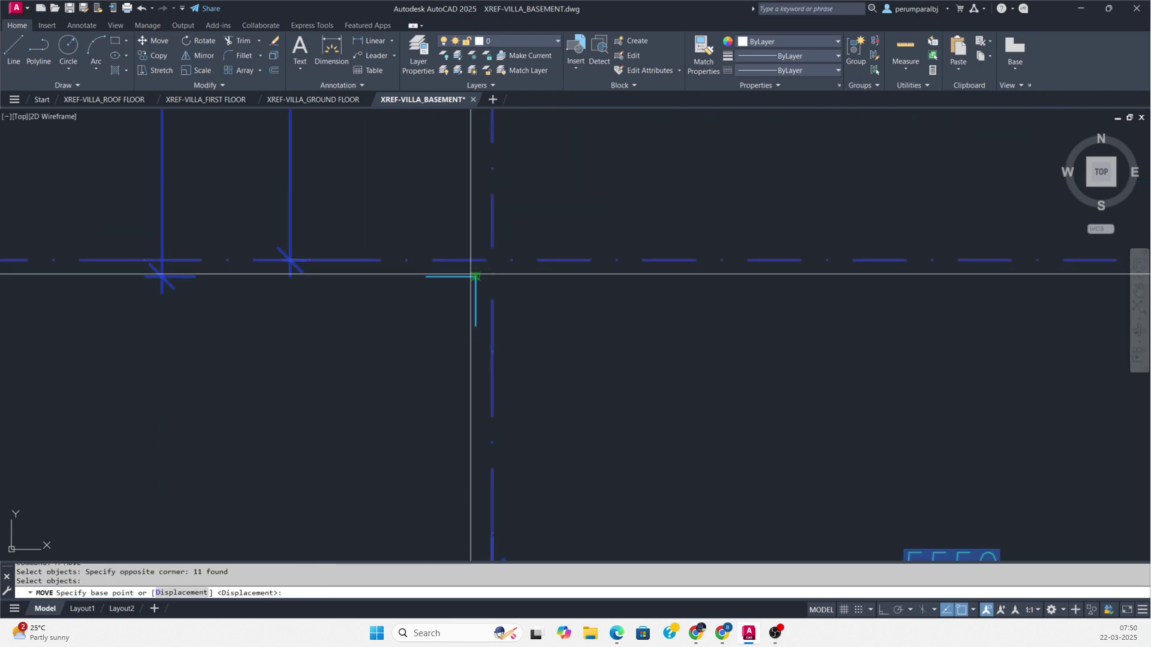
click(481, 260)
scroll(659, 286, down, 6)
scroll(659, 286, up, 6)
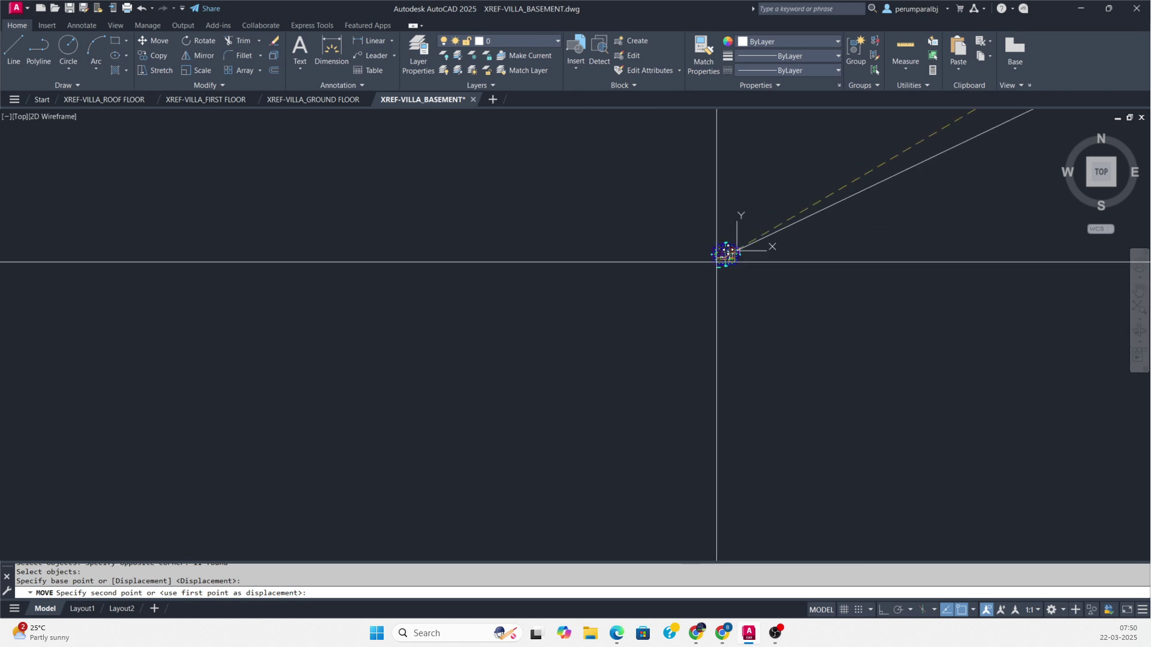
click(702, 285)
scroll(473, 370, down, 10)
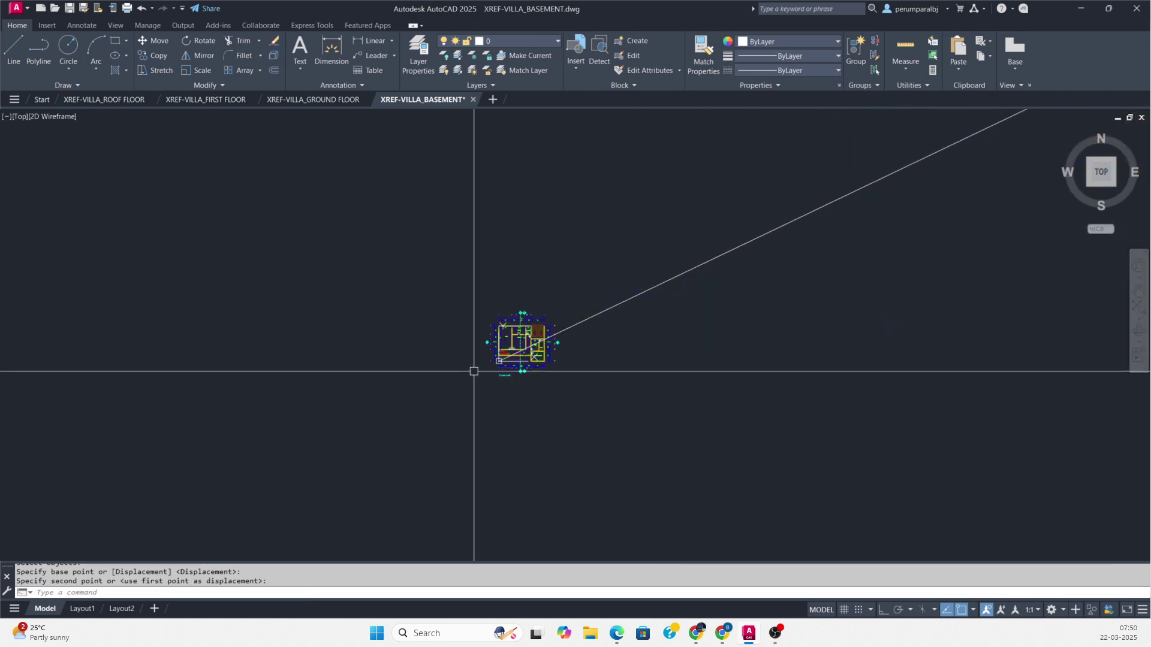
- Erase the diagonal guide polyline from the basement drawing
key(Escape)
text(e)
key(space)
click(677, 318)
click(606, 231)
key(space)
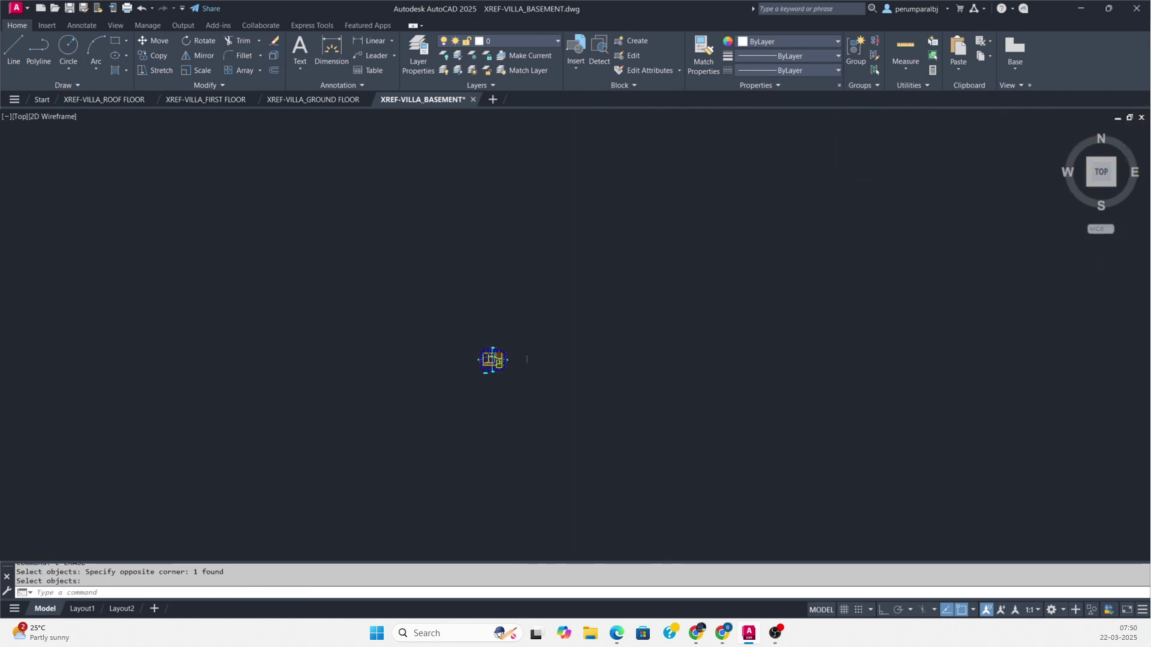
- Save the basement drawing zoomed to its extents and start a new drawing
middle_click(568, 291)
middle_click(569, 291)
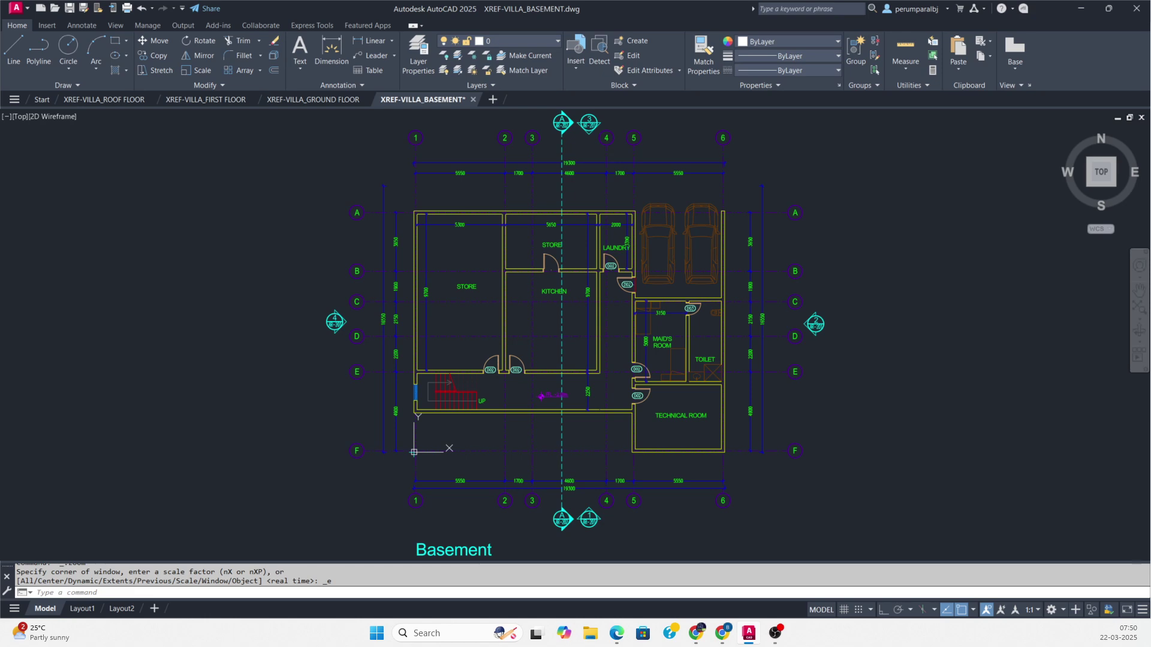
key(ctrl+s)
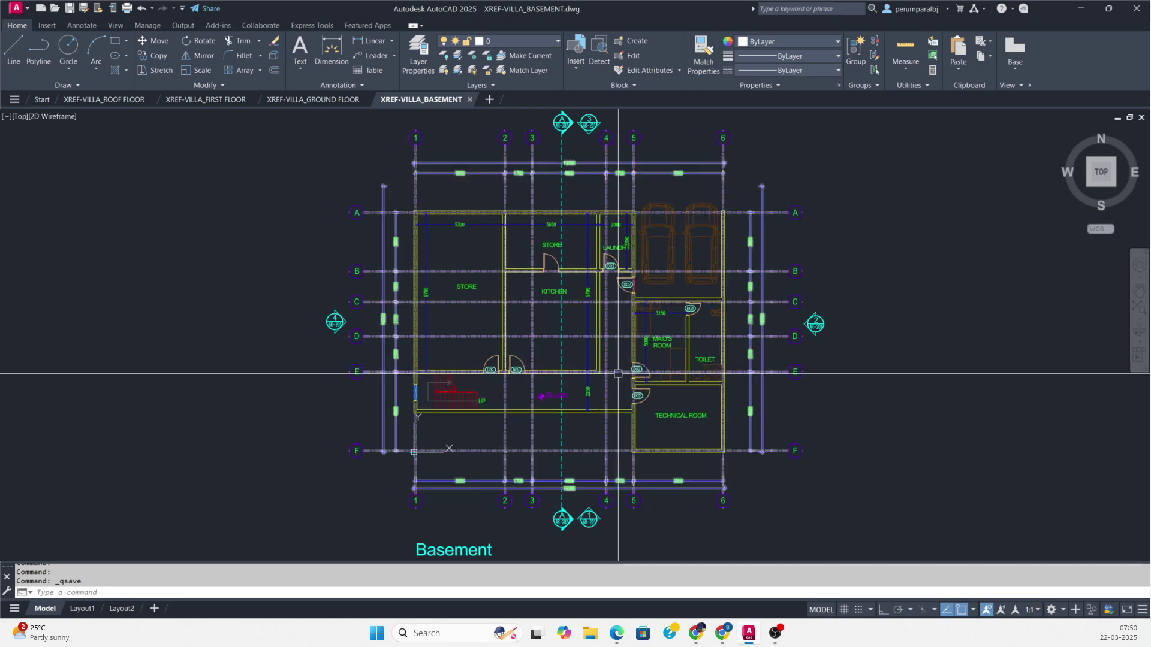
click(491, 100)
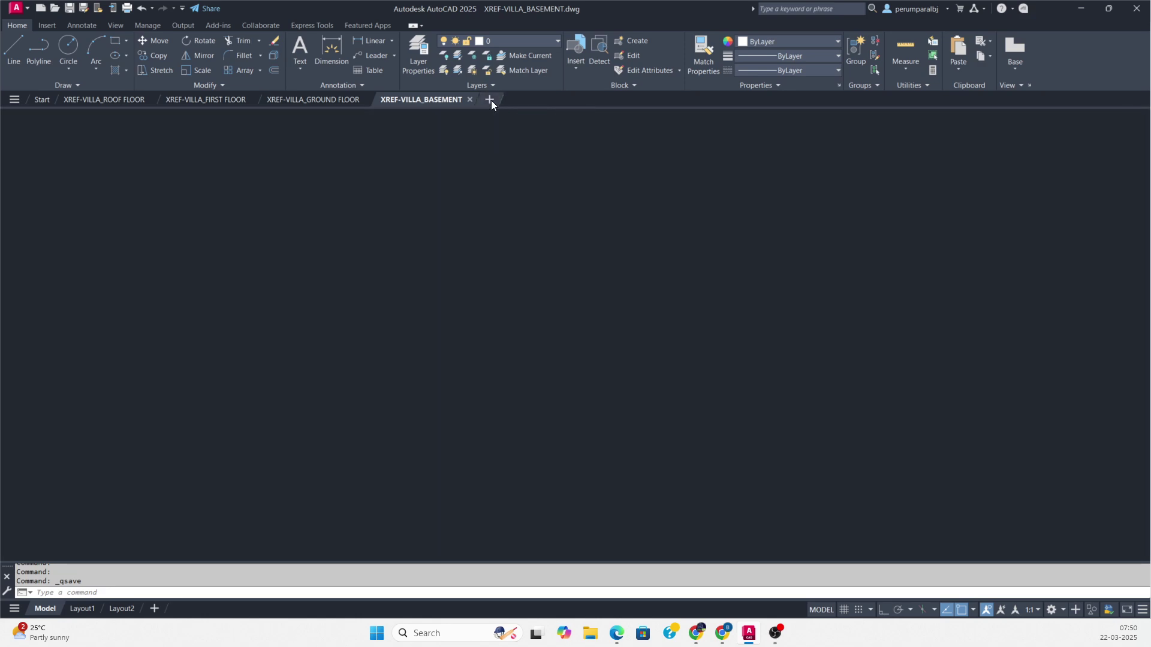
- Turn off the grid display in the new drawing and zoom to its extents
scroll(495, 275, down, 2)
middle_click(496, 276)
middle_click(495, 275)
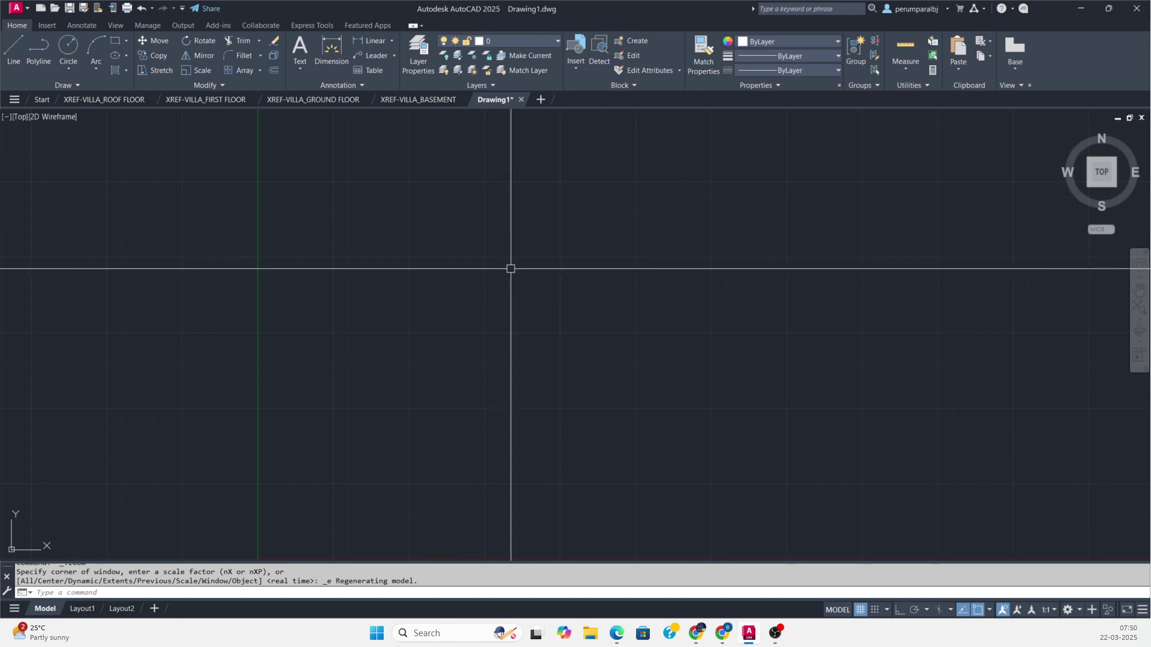
key(F7)
scroll(522, 264, down, 1)
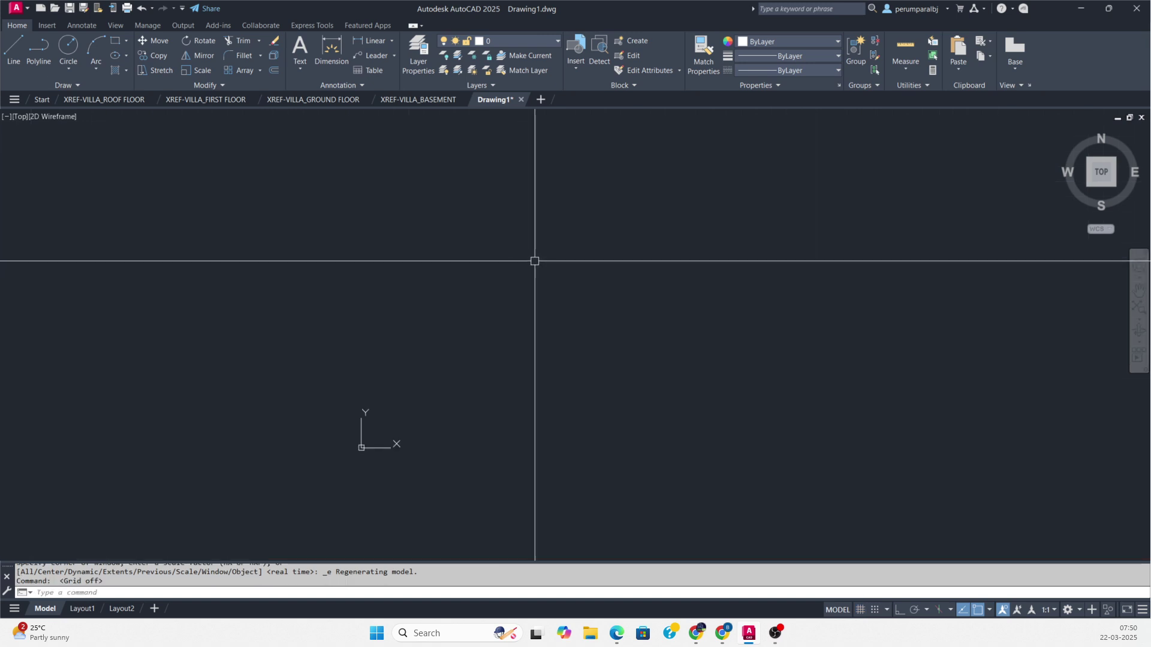
middle_click(576, 272)
middle_click(576, 273)
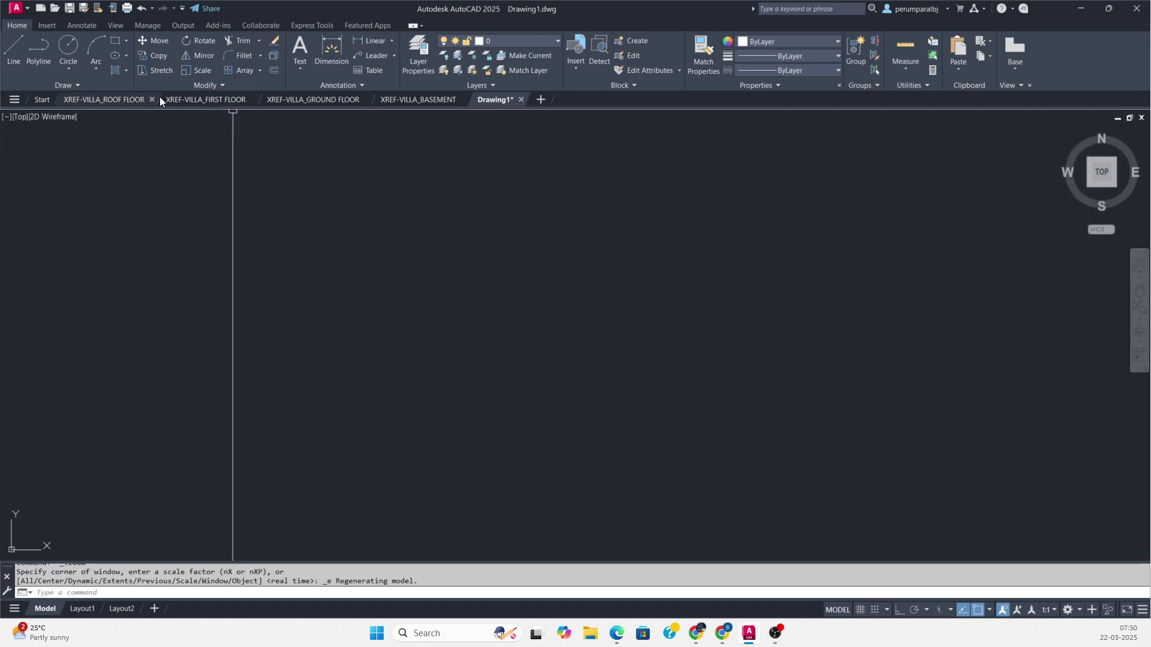
key(ctrl+shift+s)
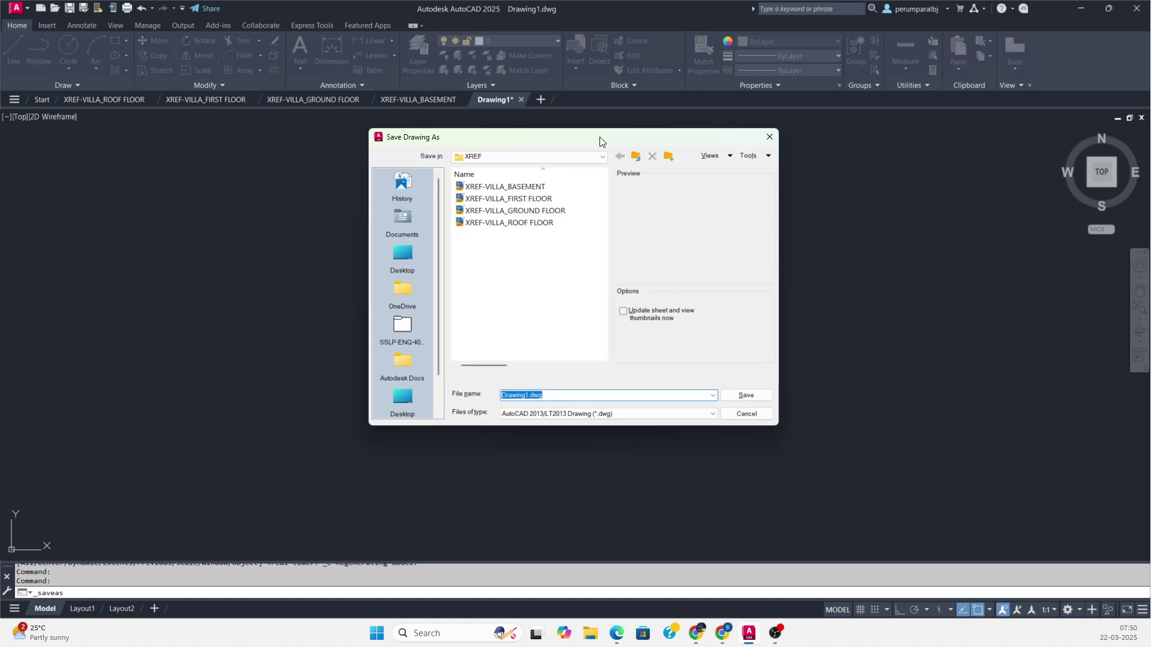
click(580, 160)
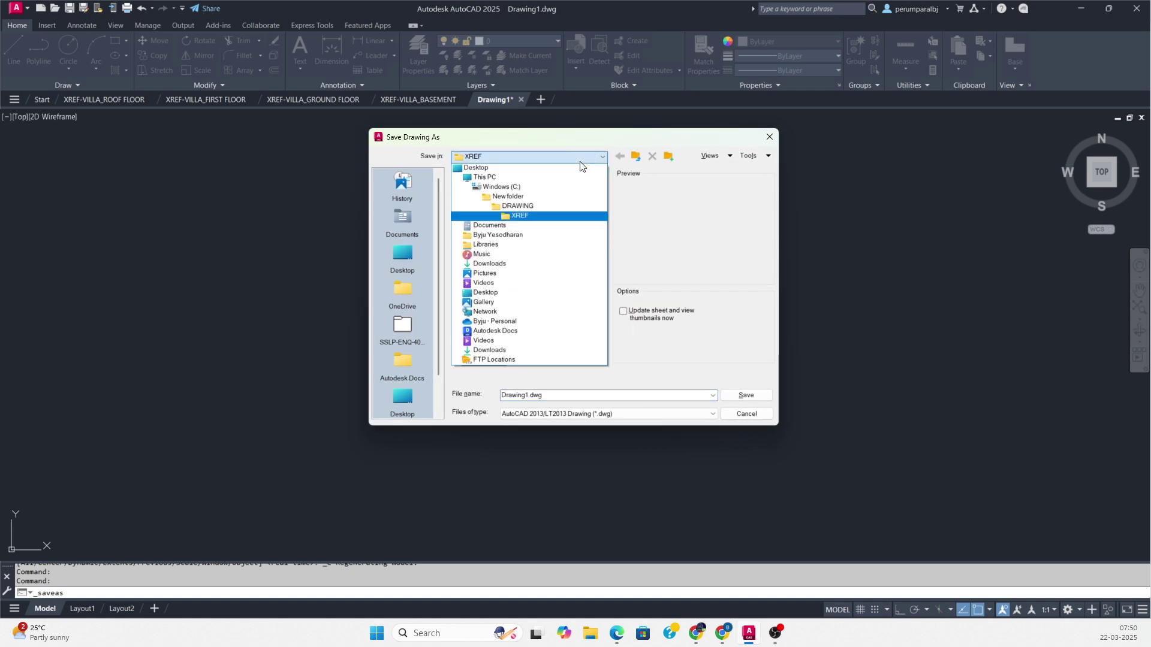
key(Escape)
key(Escape)
key(Escape)
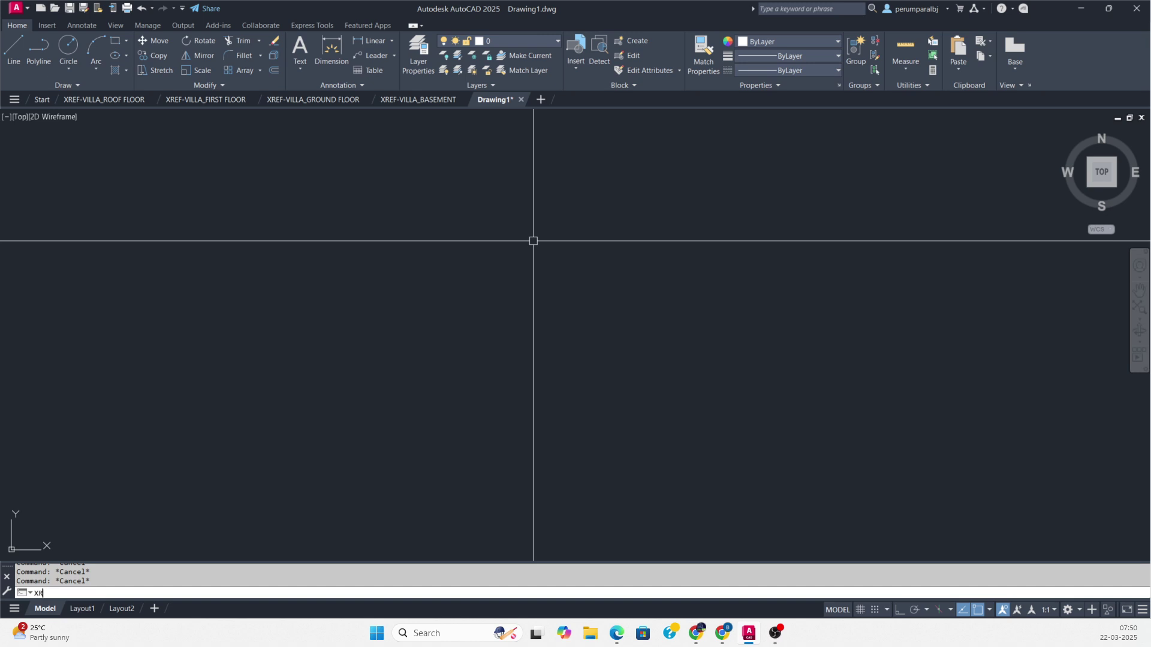
- Open the external references manager with XR and start attaching a DWG reference
key(Return)
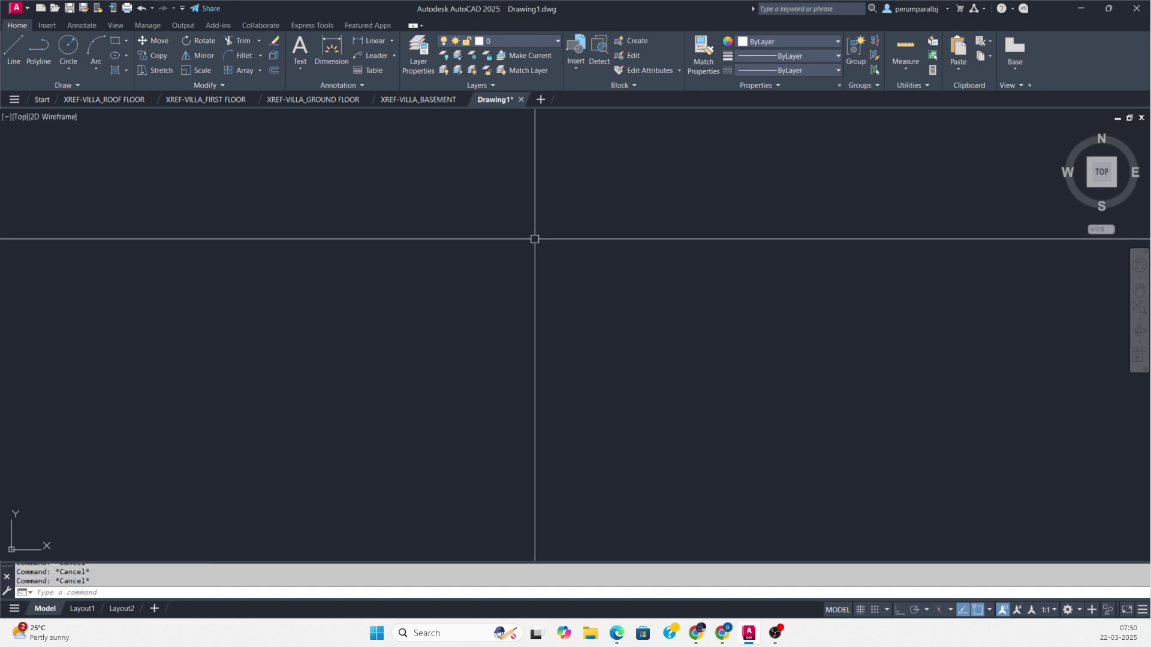
text(XR)
key(space)
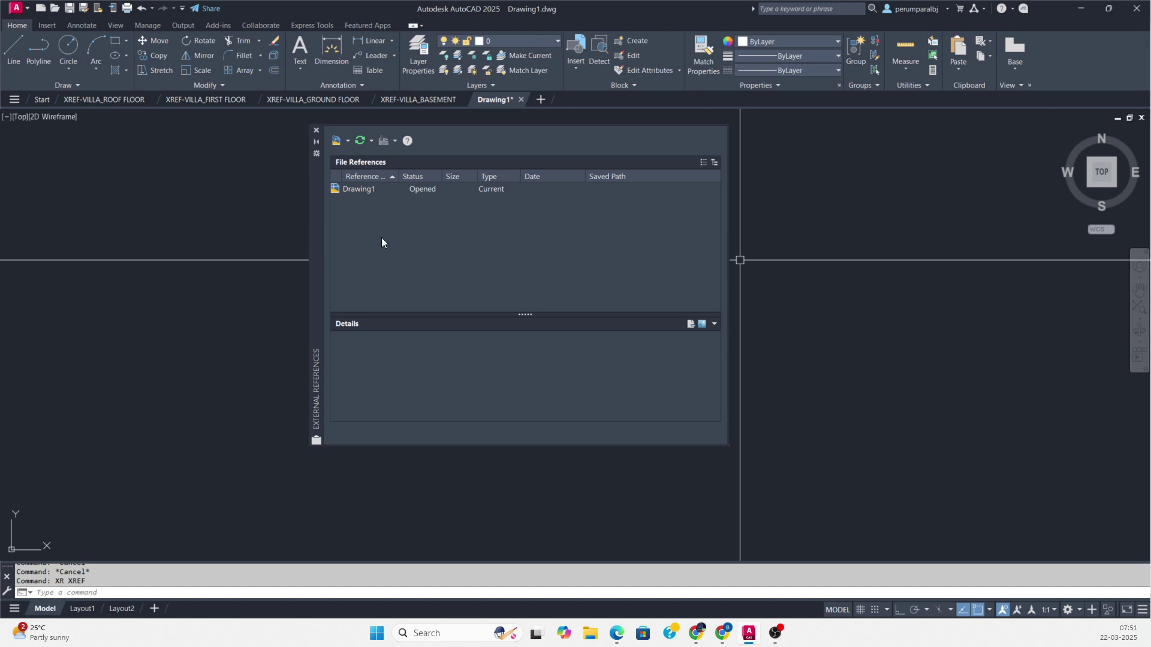
click(348, 141)
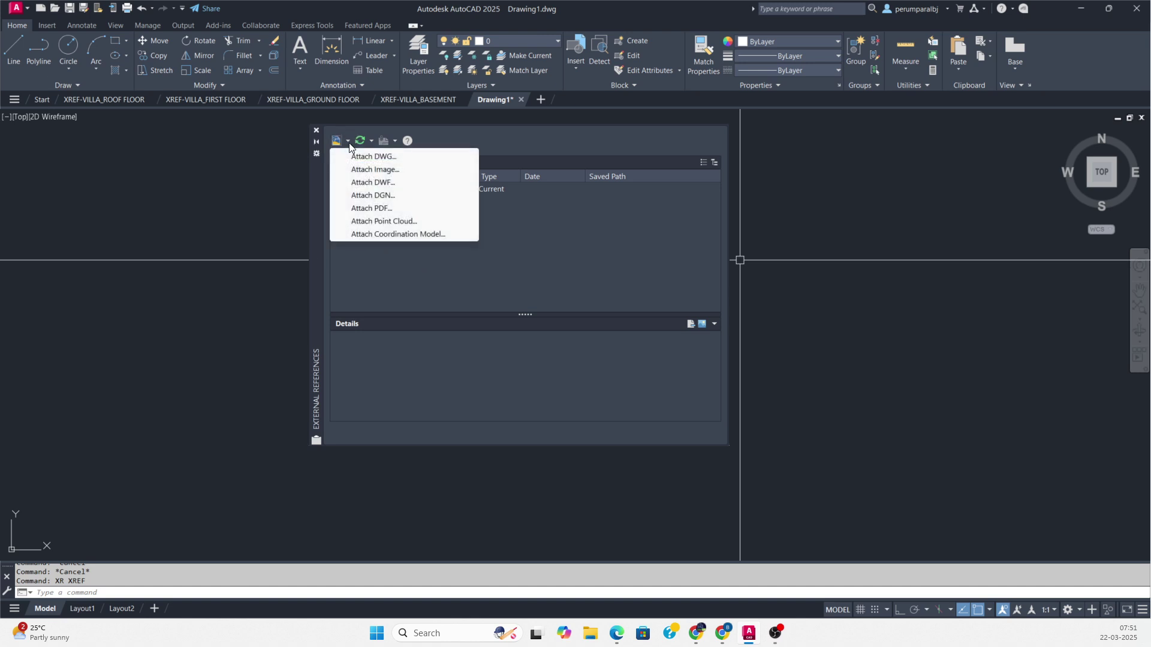
click(533, 279)
right_click(375, 237)
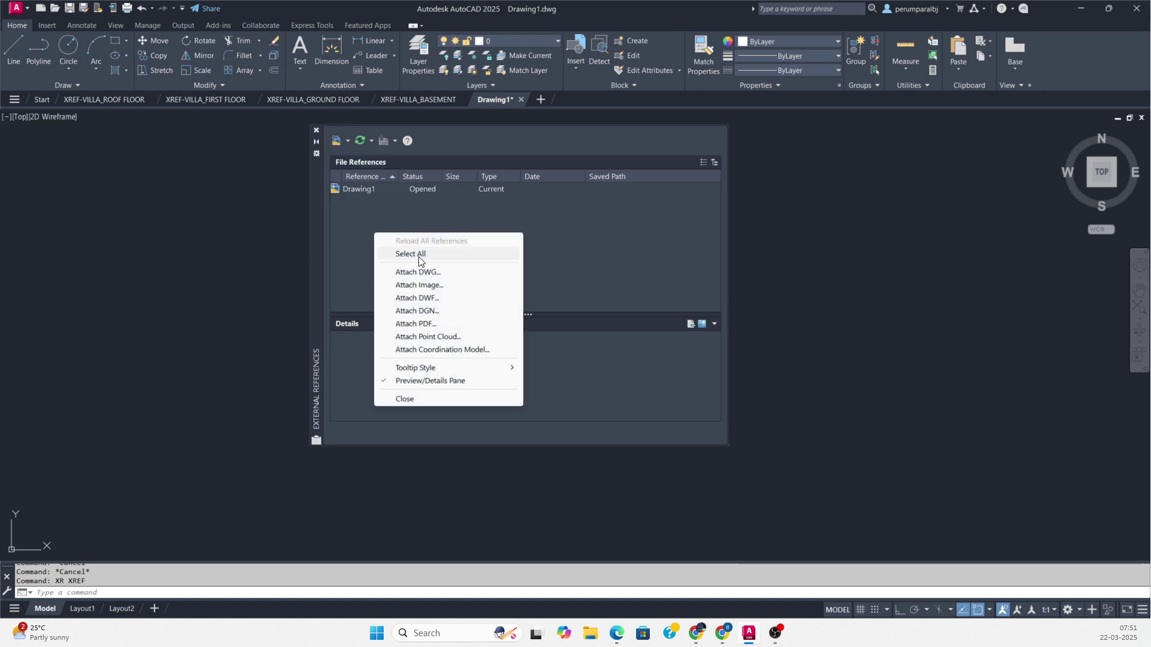
click(415, 273)
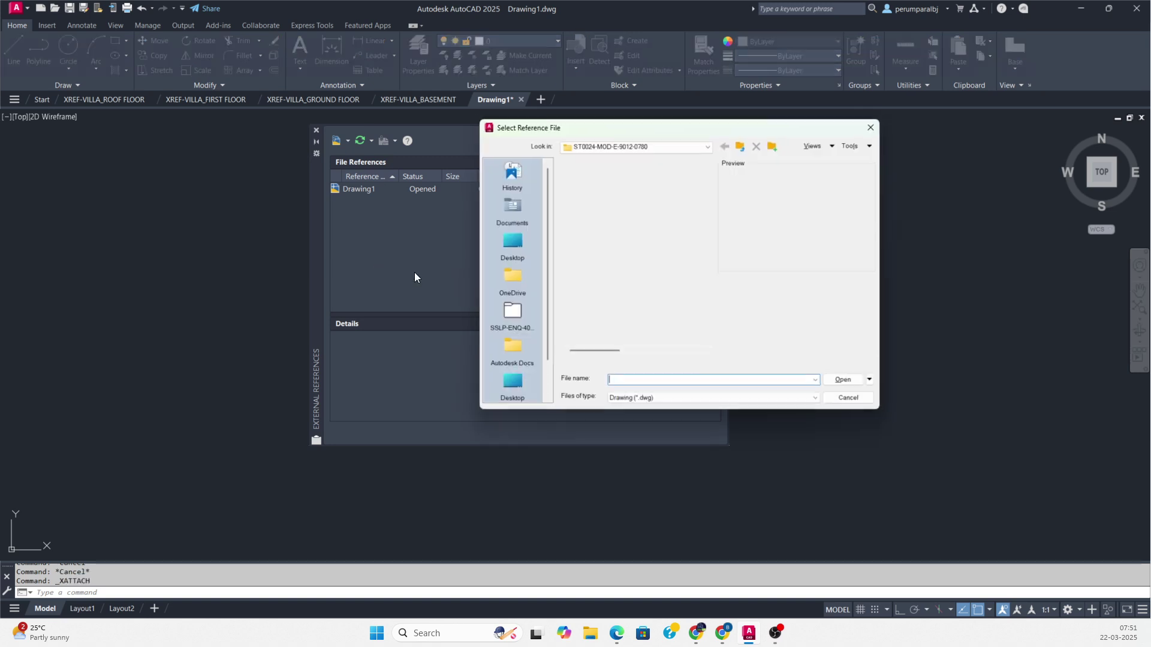
- Browse to the XREF folder inside New folder\DRAWING on drive C for the reference file
click(517, 247)
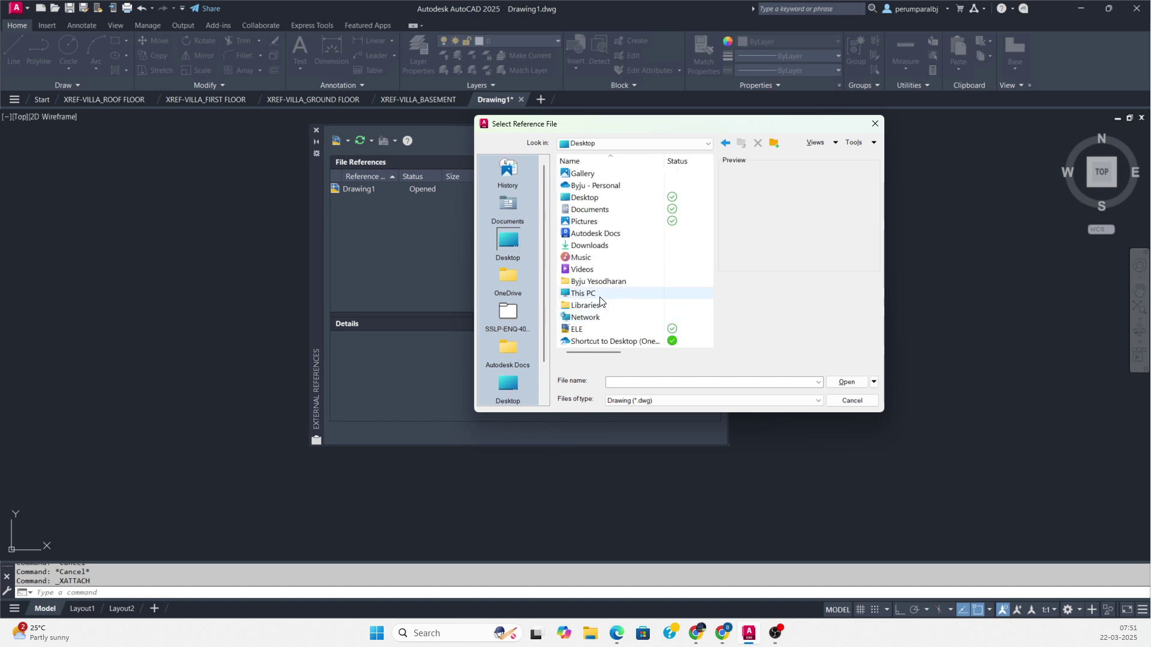
click(506, 382)
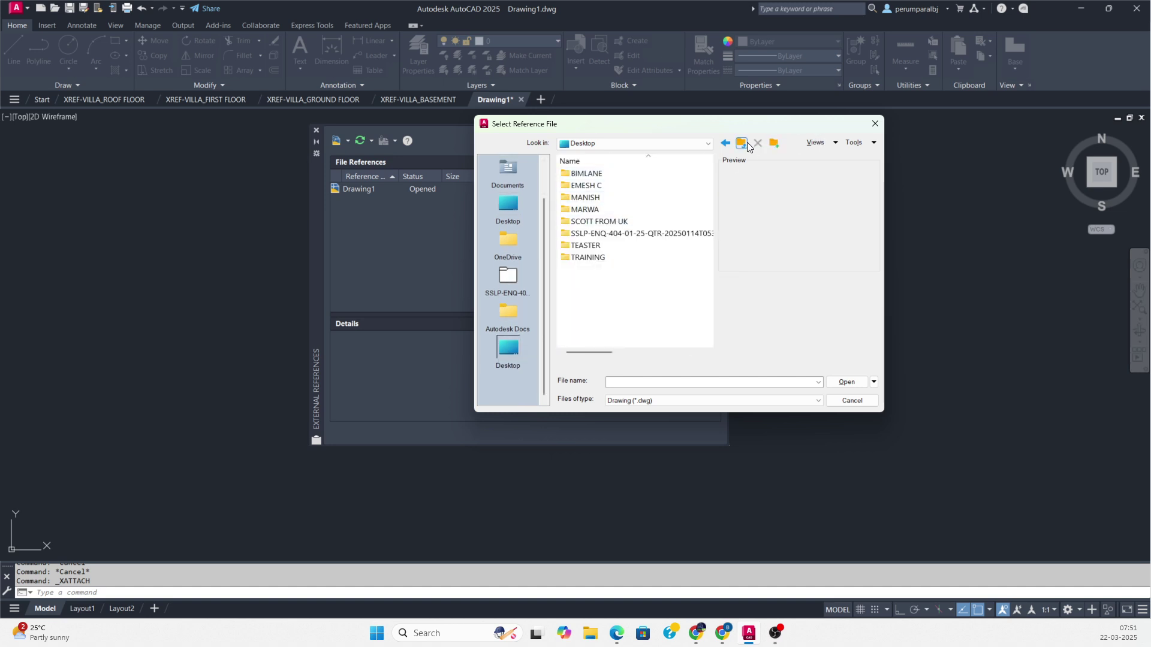
click(689, 144)
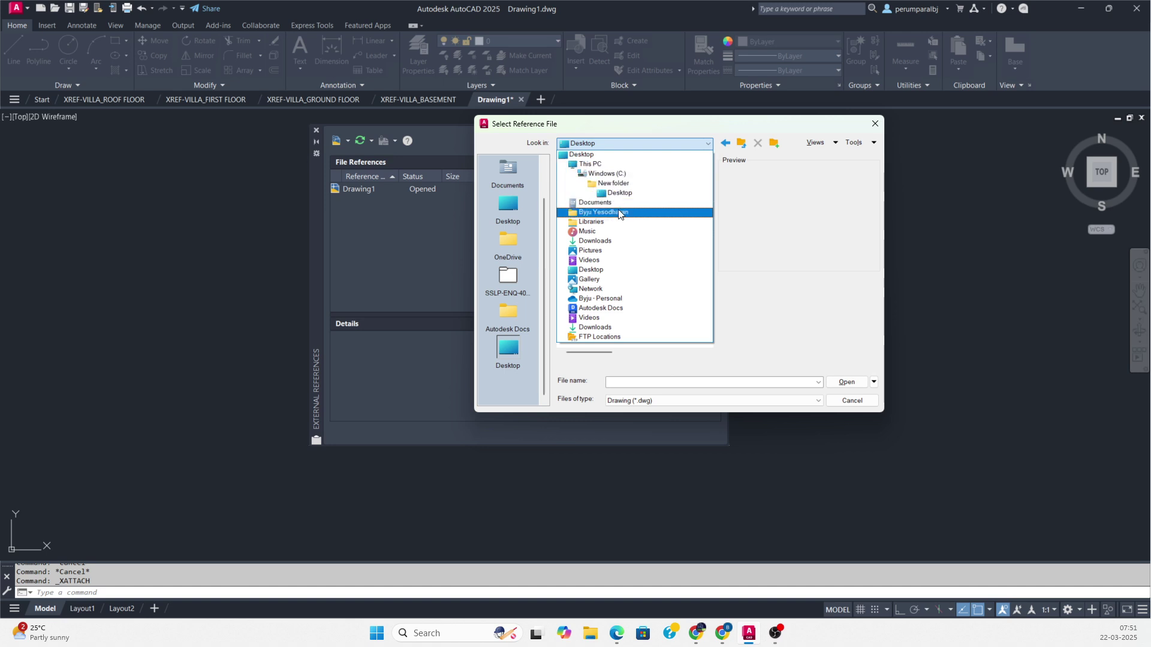
click(618, 185)
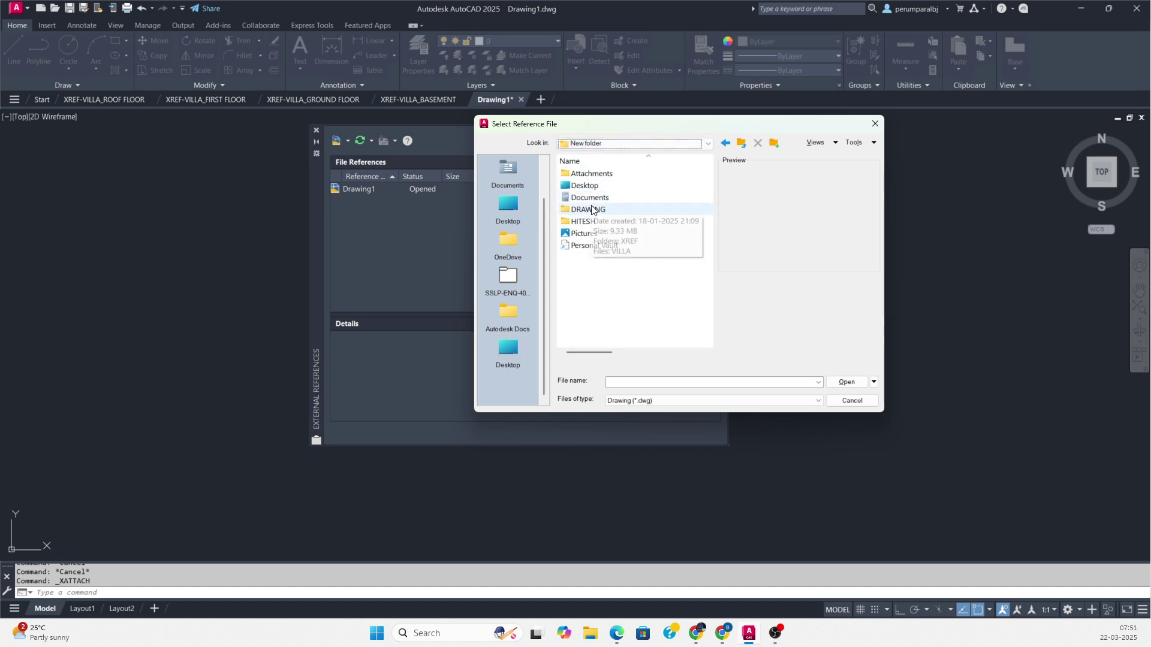
double_click(592, 209)
click(585, 175)
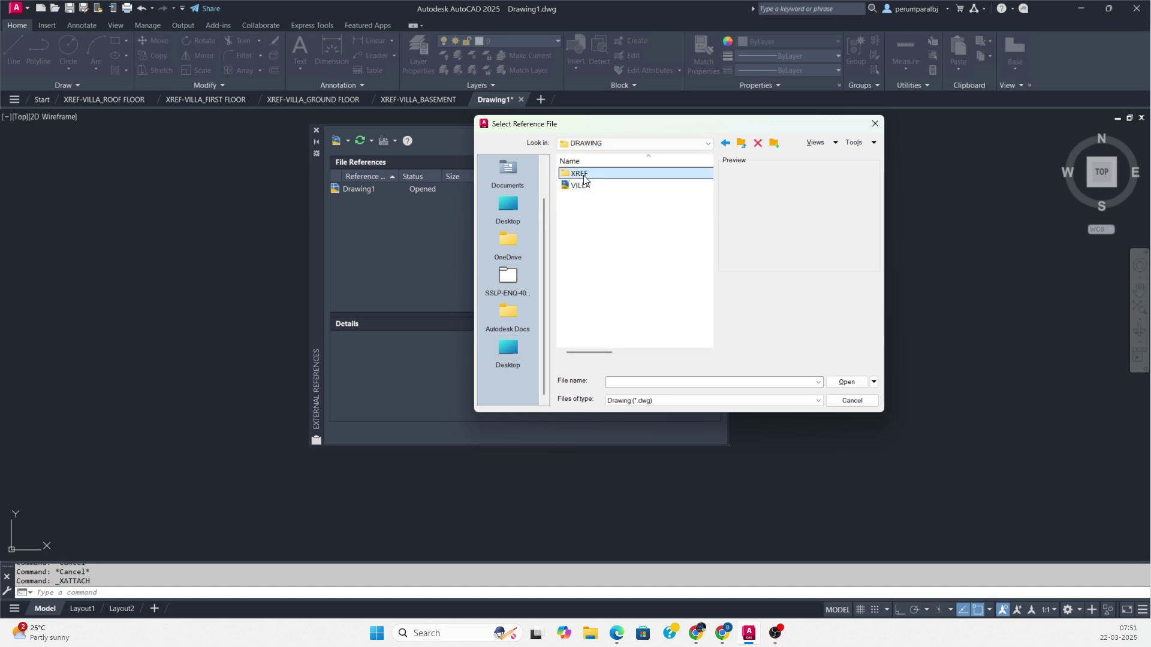
double_click(584, 175)
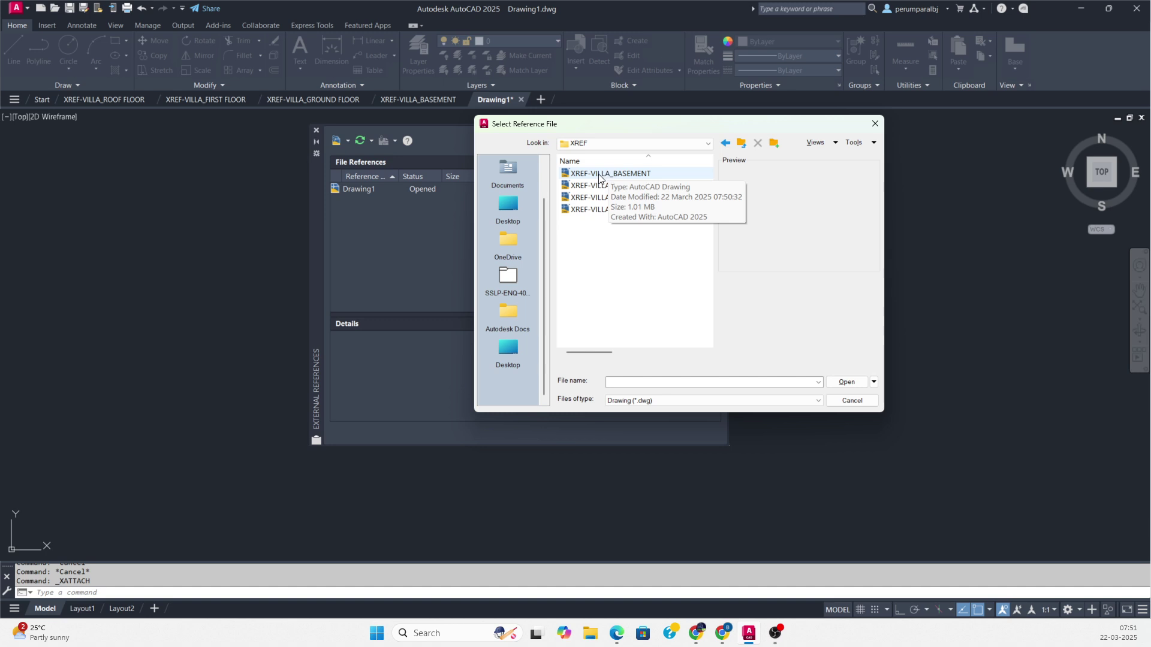
- Attach XREF-VILLA_BASEMENT as an attachment at insertion point 0,0,0 with scale 1, then close the references manager and zoom to the extents
click(599, 175)
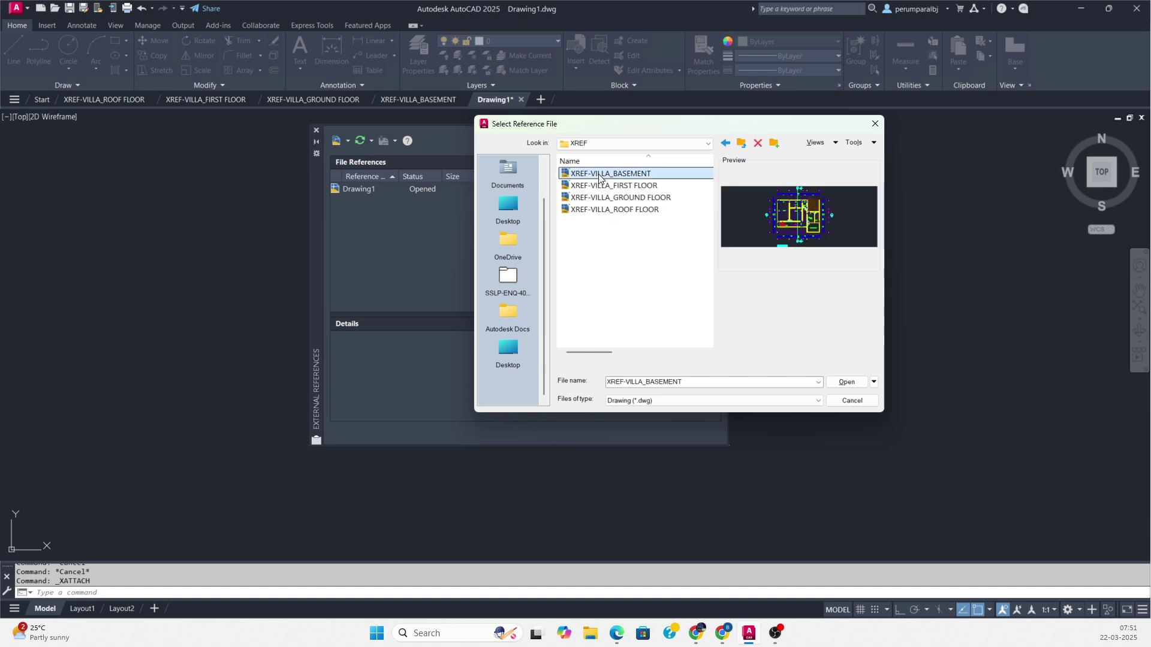
click(845, 384)
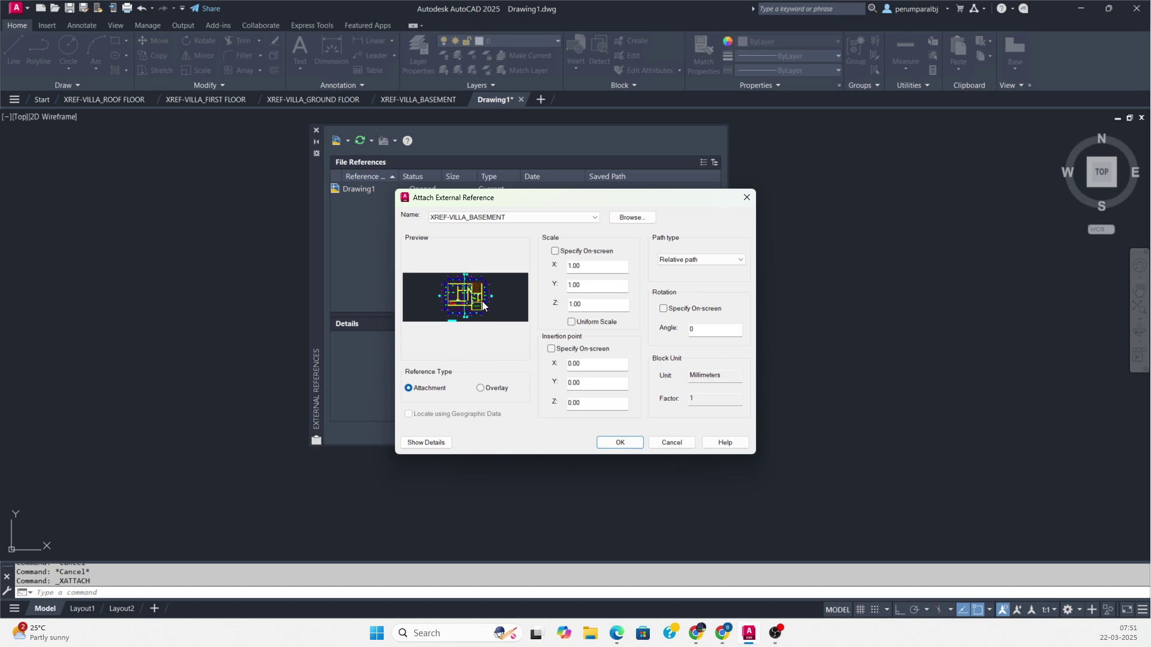
click(620, 443)
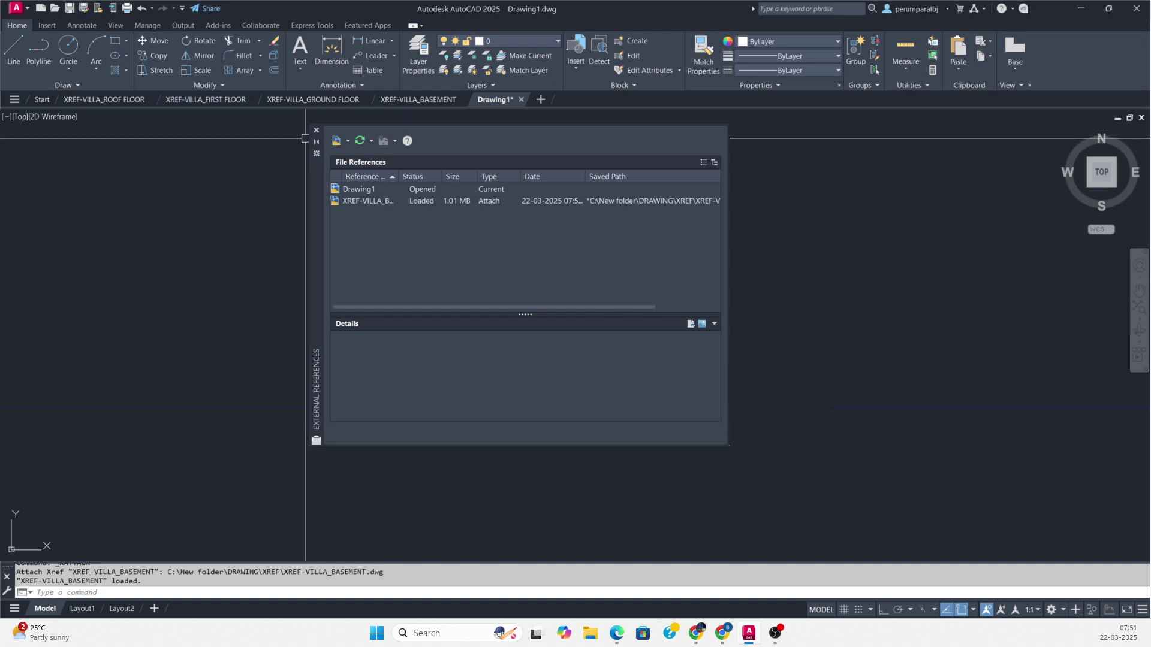
click(316, 130)
middle_click(468, 248)
middle_click(468, 248)
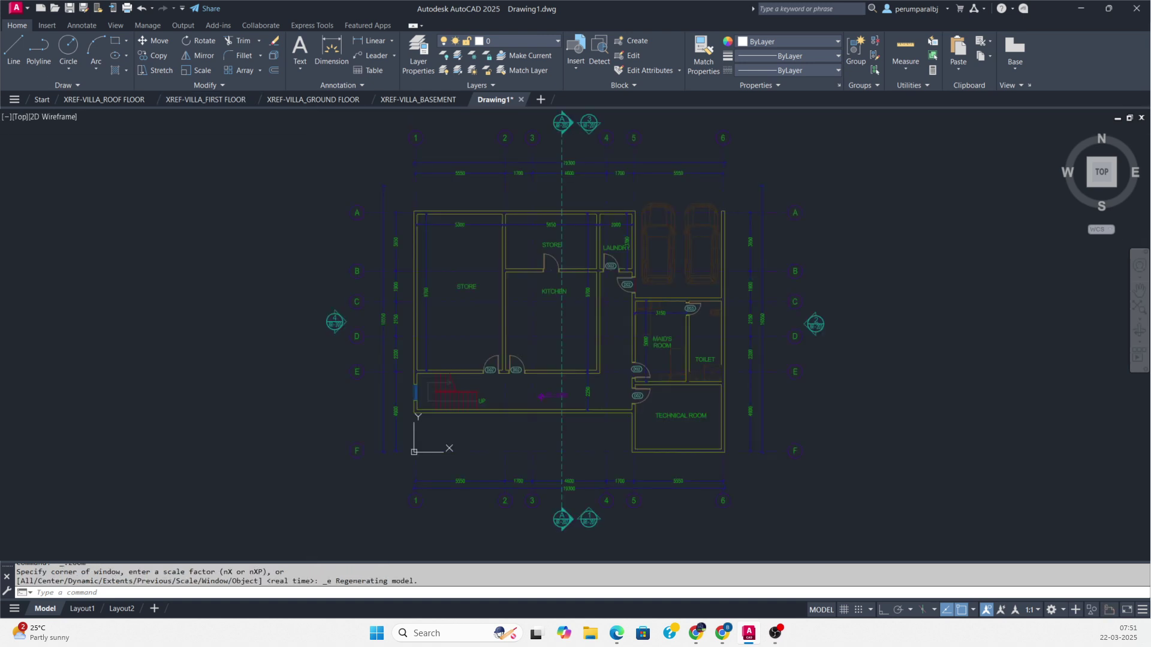
- Examine the attached basement reference by selecting it and inspecting its plan around the origin
click(478, 311)
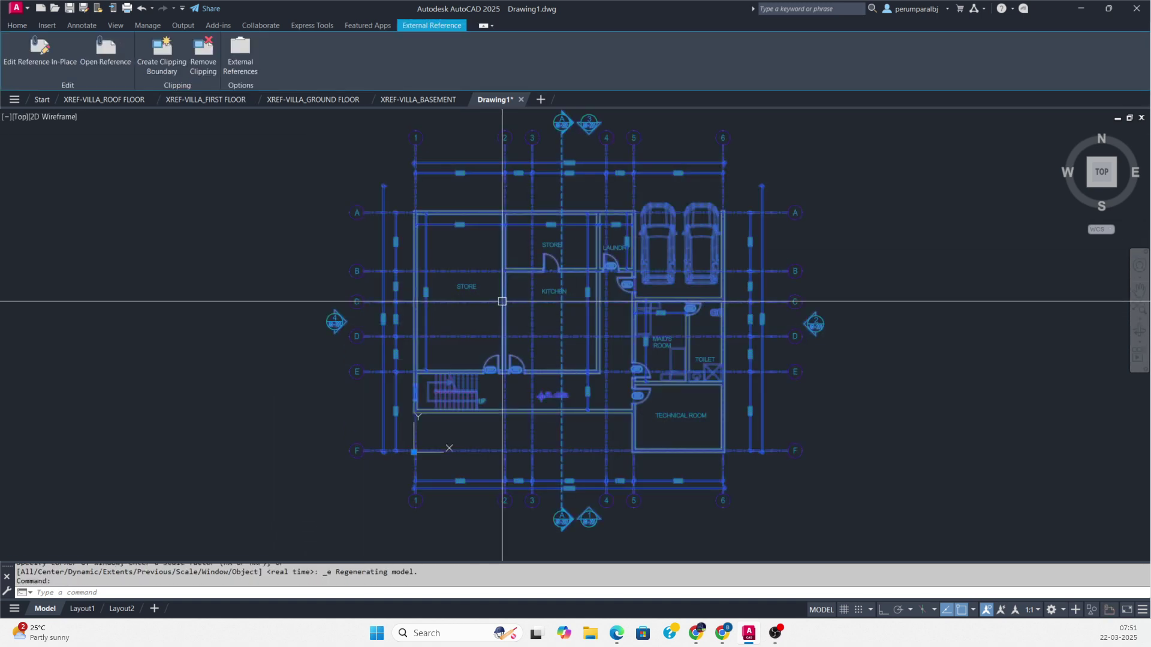
key(Escape)
scroll(502, 277, up, 4)
scroll(503, 287, down, 6)
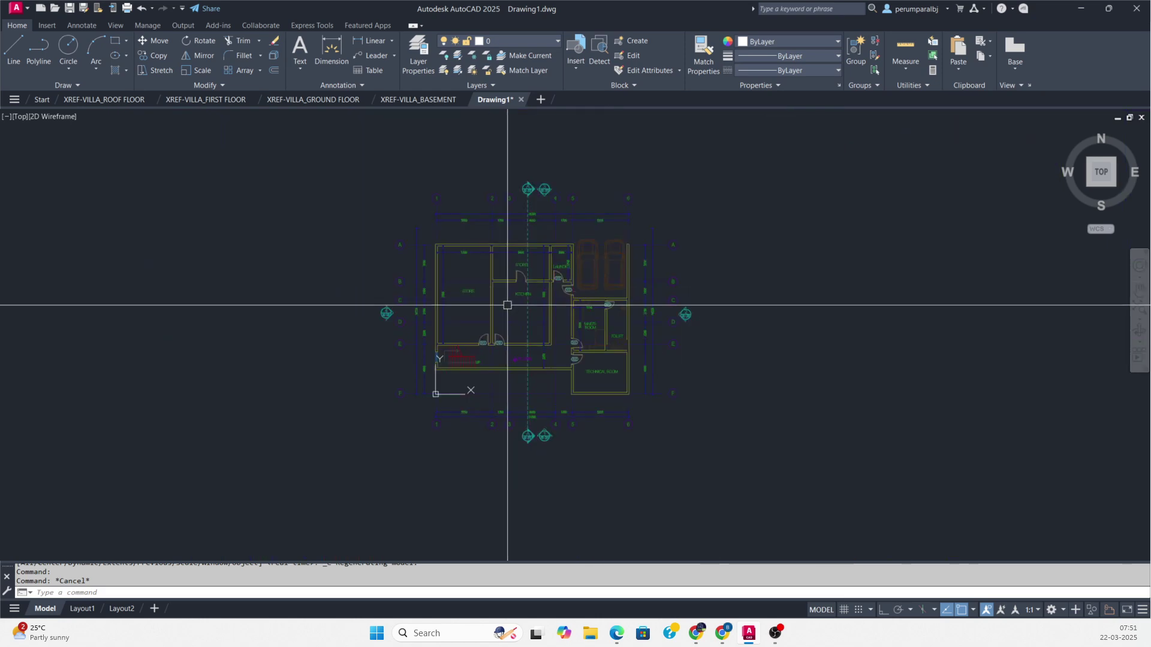
middle_drag(508, 305, 466, 295)
middle_click(466, 297)
middle_click(466, 297)
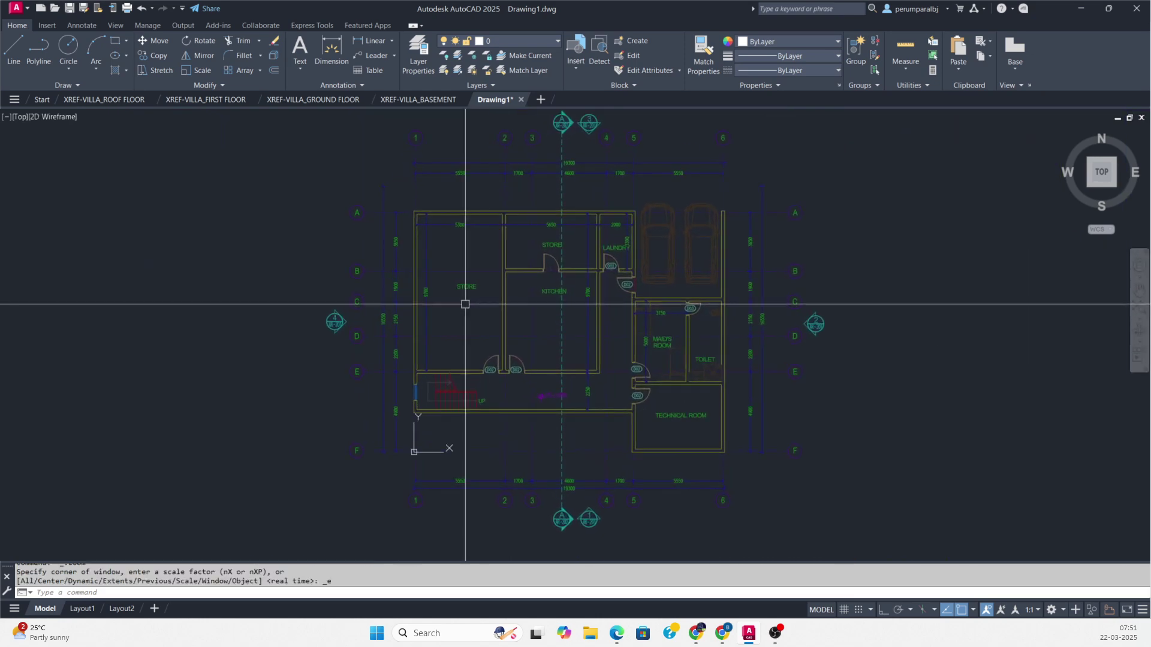
scroll(426, 314, down, 5)
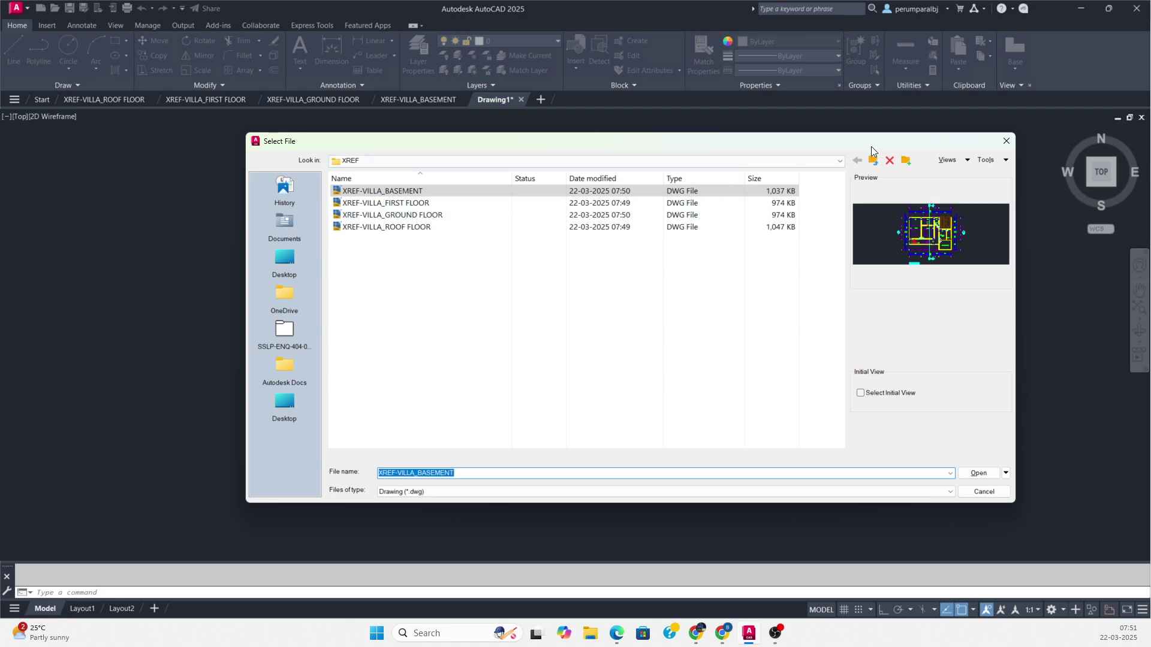
- Open the VILLA drawing from the DRAWING folder and examine how its floor plans are arranged
click(873, 161)
double_click(359, 204)
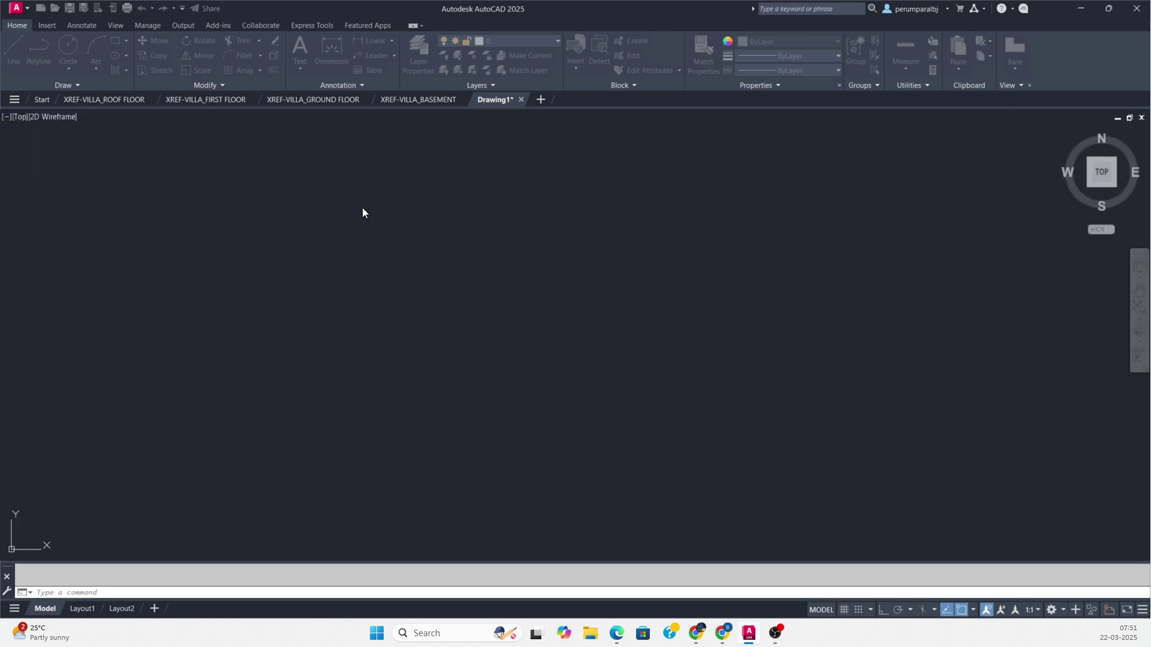
scroll(587, 260, down, 8)
scroll(462, 321, up, 8)
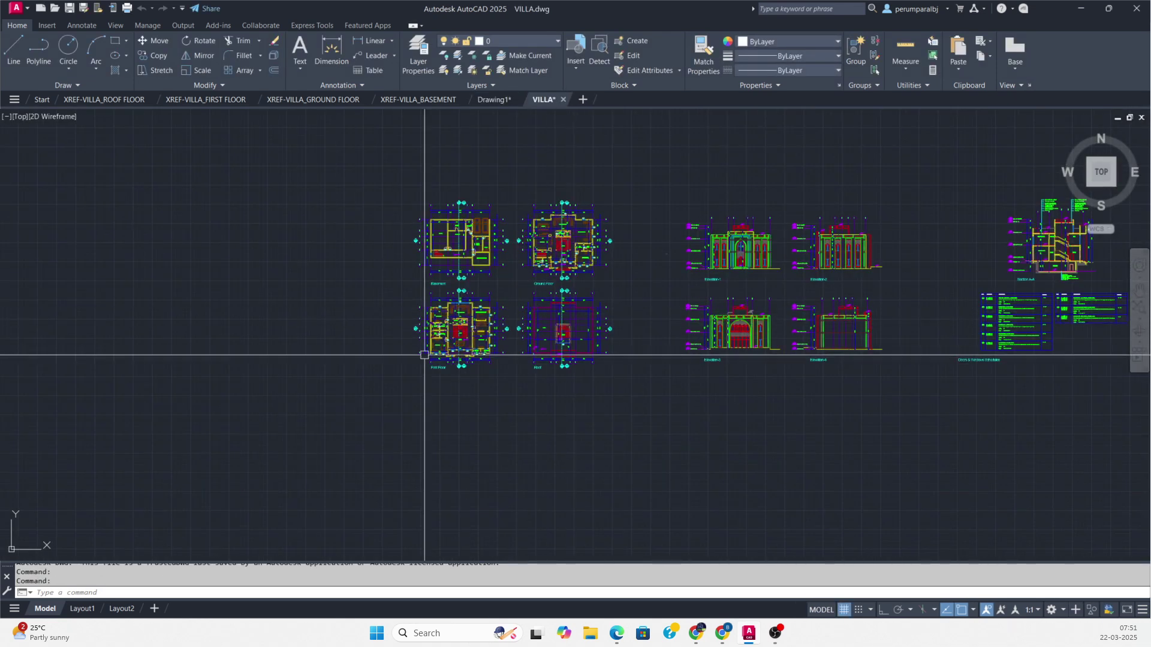
middle_drag(432, 234, 382, 259)
scroll(405, 289, up, 4)
middle_drag(770, 320, 691, 244)
scroll(501, 520, up, 2)
middle_drag(502, 519, 549, 335)
scroll(528, 208, down, 2)
middle_drag(528, 208, 632, 555)
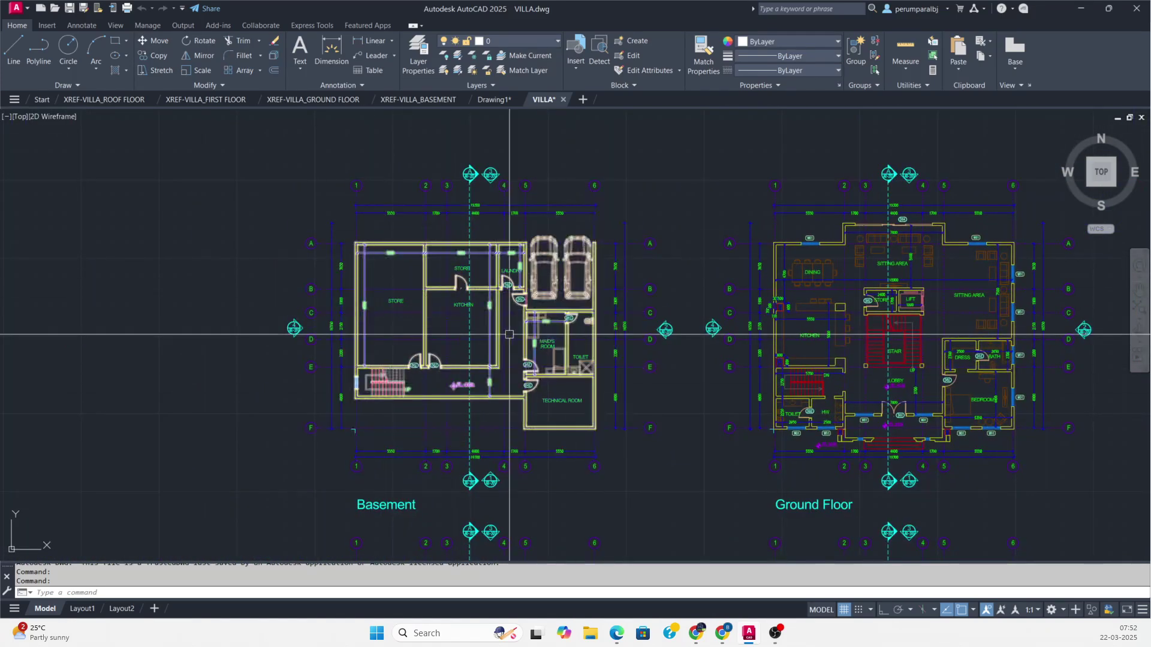
middle_drag(515, 326, 529, 371)
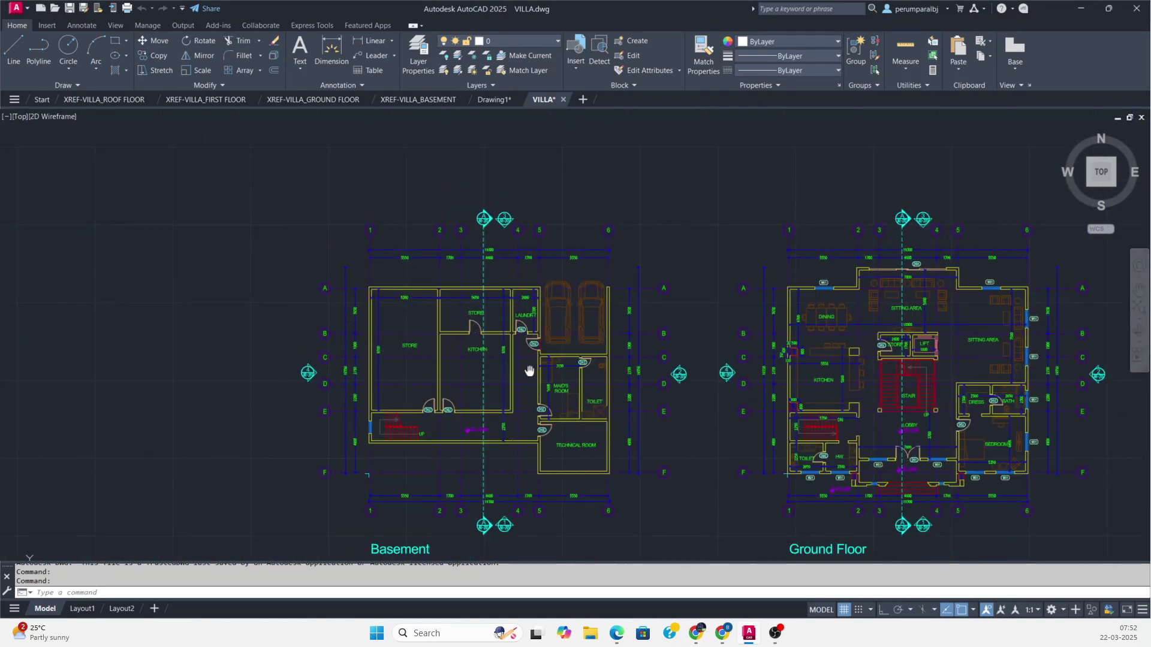
- Return to Drawing1 and attach XREF-VILLA_FIRST FLOOR, XREF-VILLA_GROUND FLOOR and XREF-VILLA_ROOF FLOOR together as external references
click(493, 99)
key(Return)
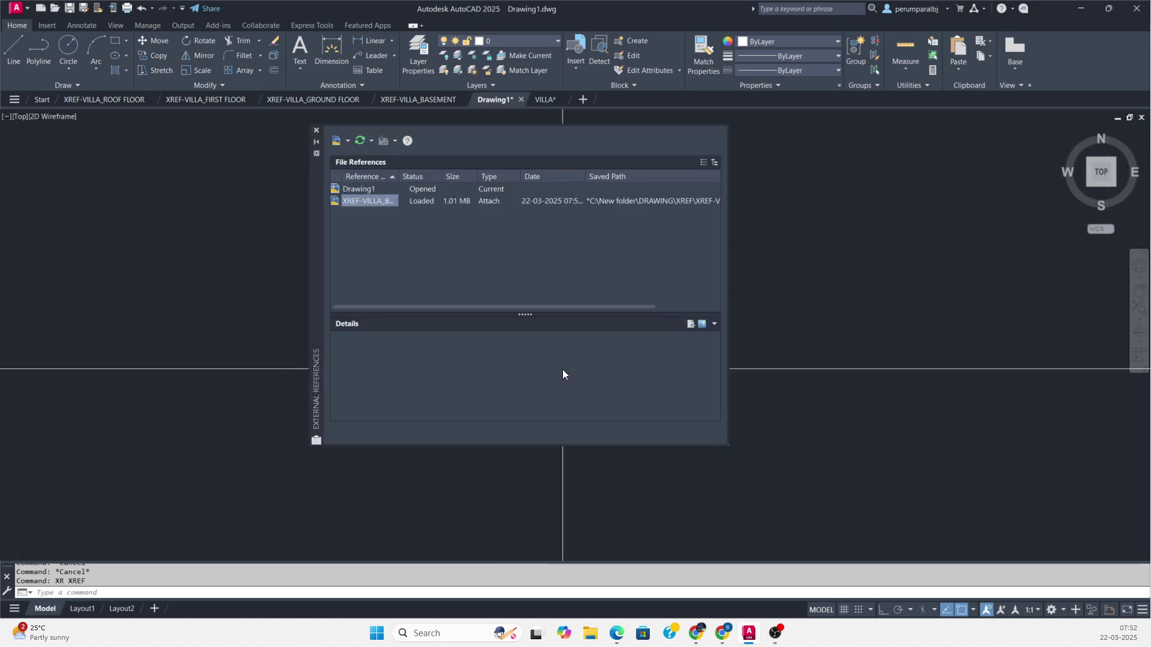
right_click(403, 240)
click(434, 275)
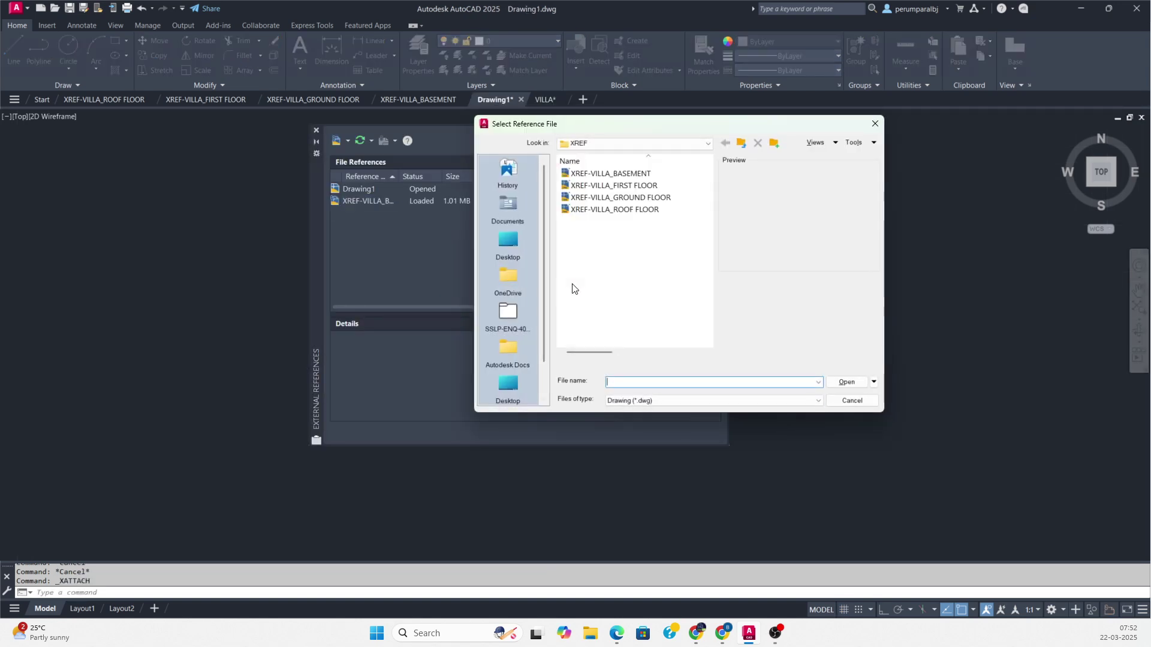
click(628, 186)
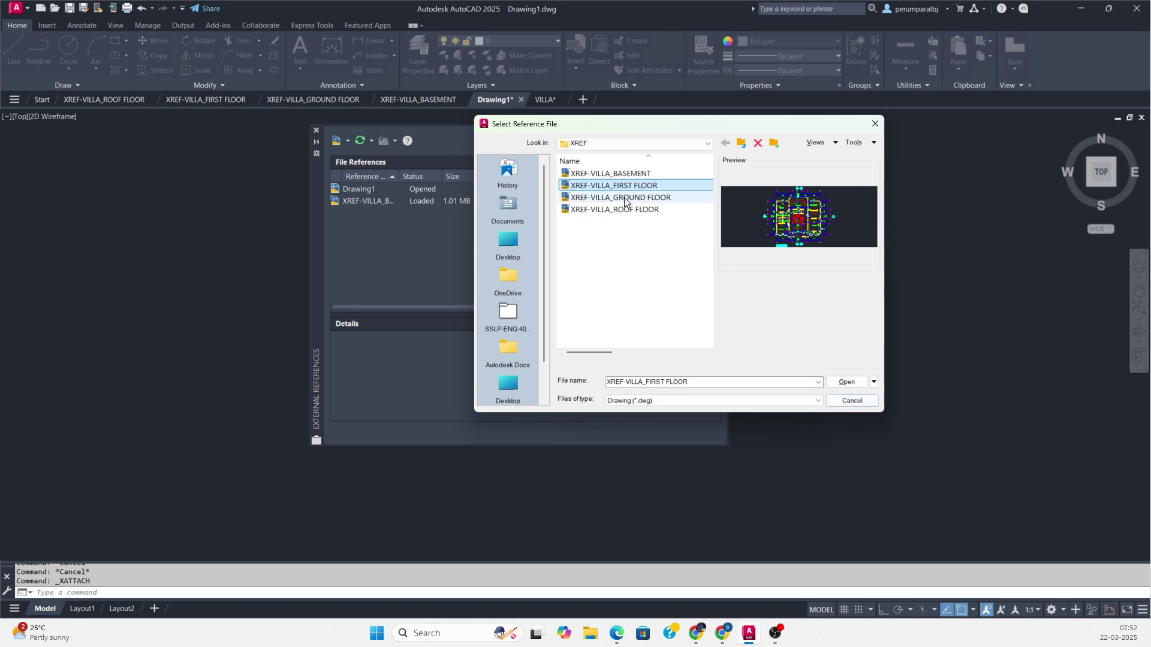
click(625, 198)
click(651, 210)
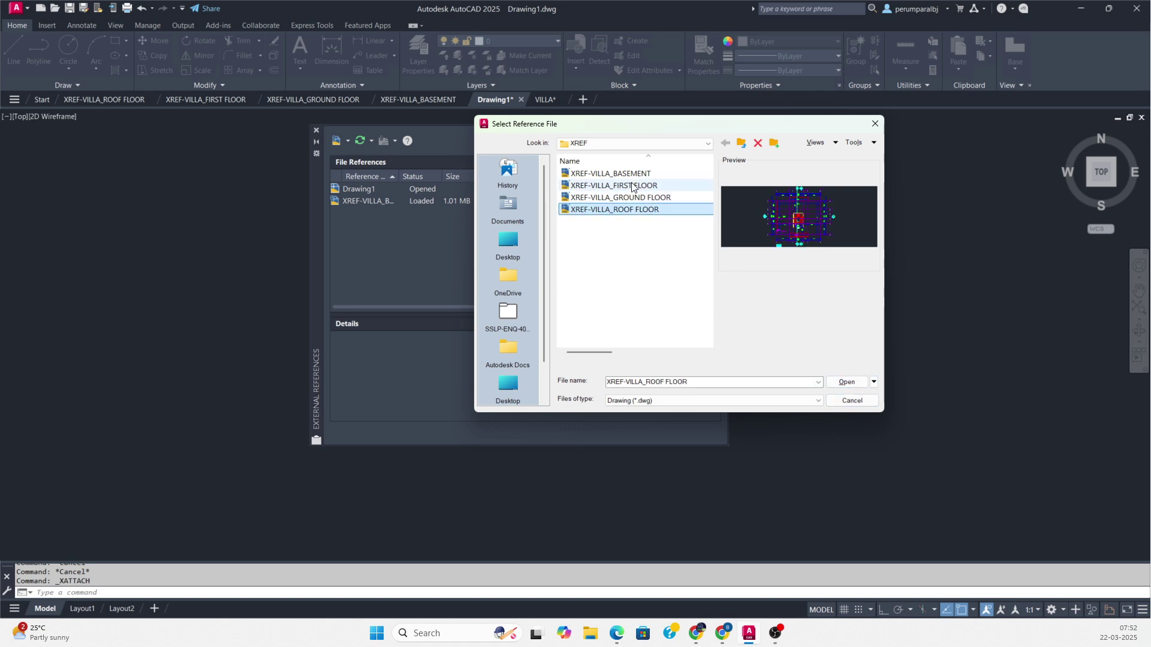
shift+click(633, 185)
click(857, 382)
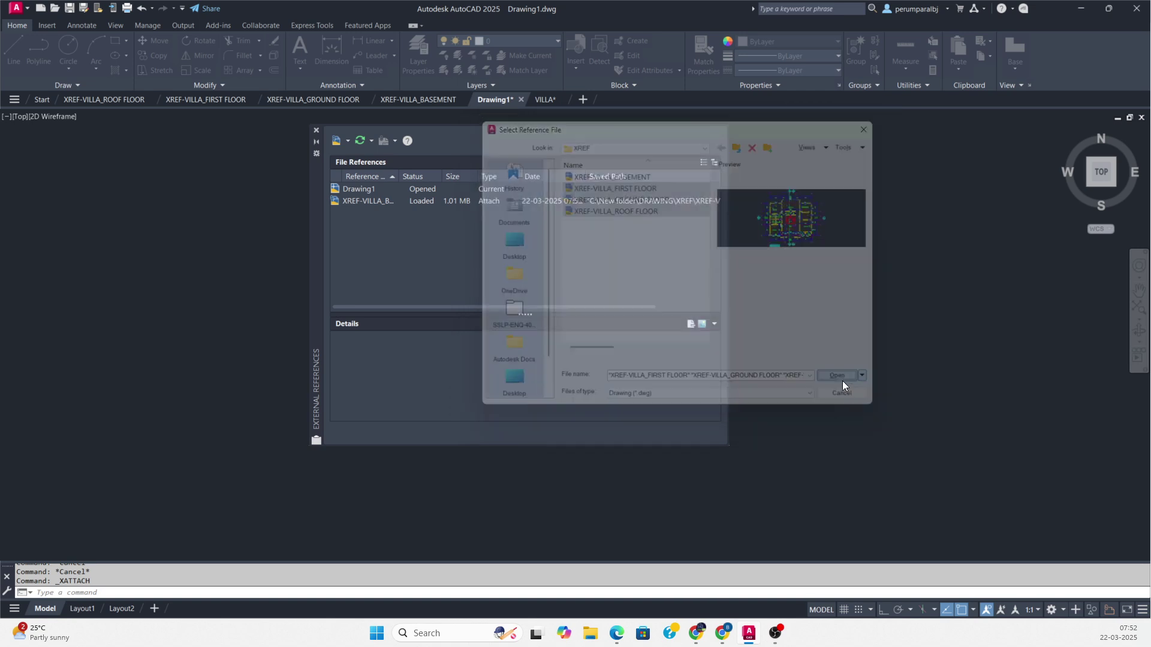
click(621, 443)
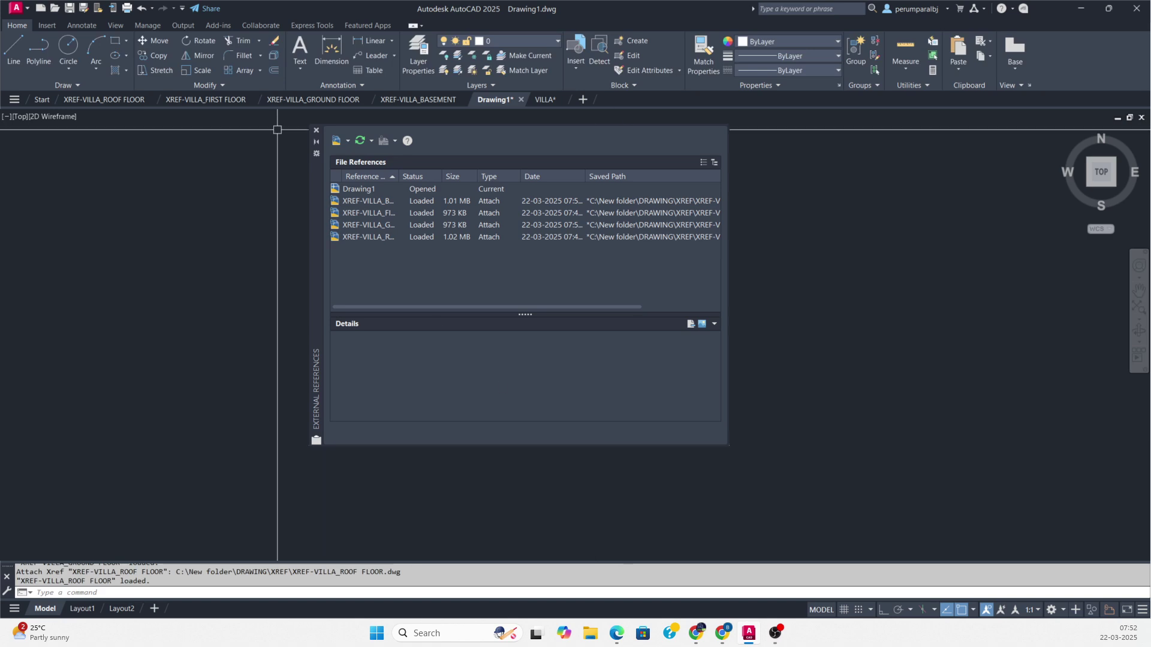
- Close the references manager and examine how the four overlaid floor plans line up around the origin
click(315, 131)
scroll(490, 207, up, 10)
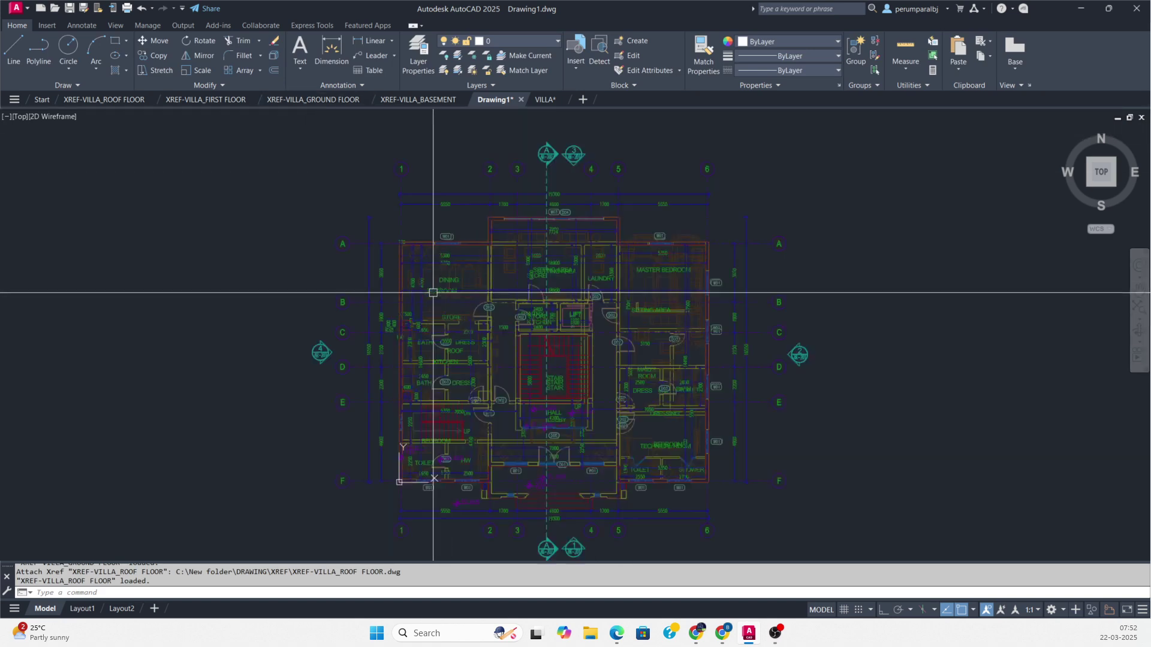
scroll(456, 249, down, 6)
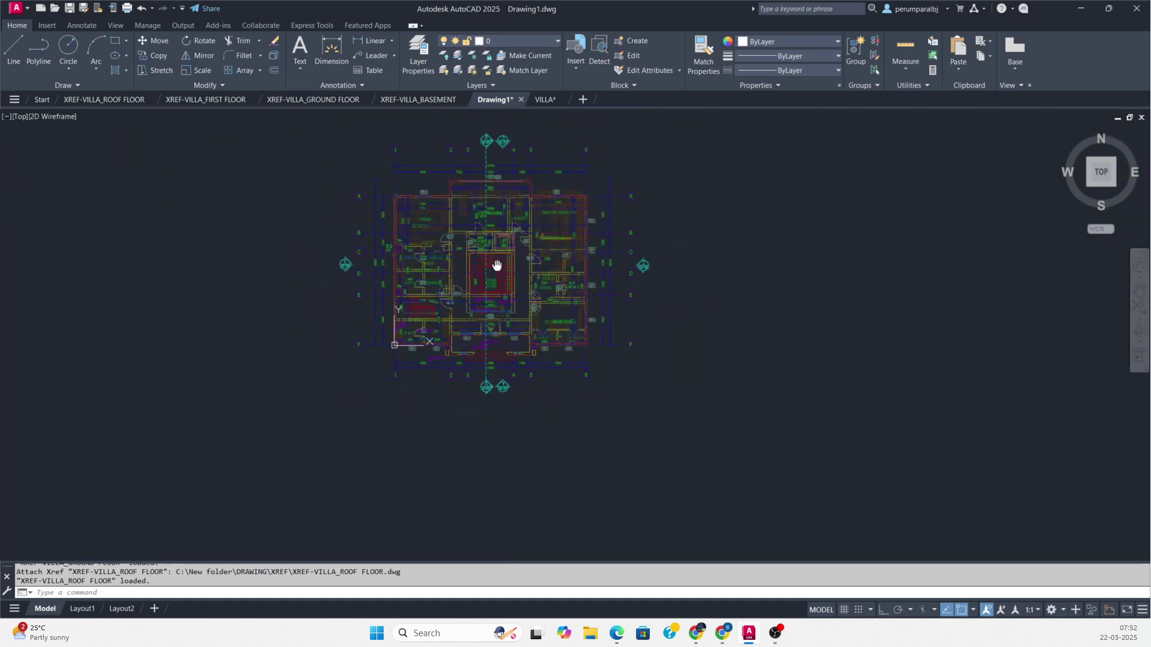
scroll(381, 337, up, 10)
middle_drag(547, 395, 425, 393)
scroll(425, 392, down, 8)
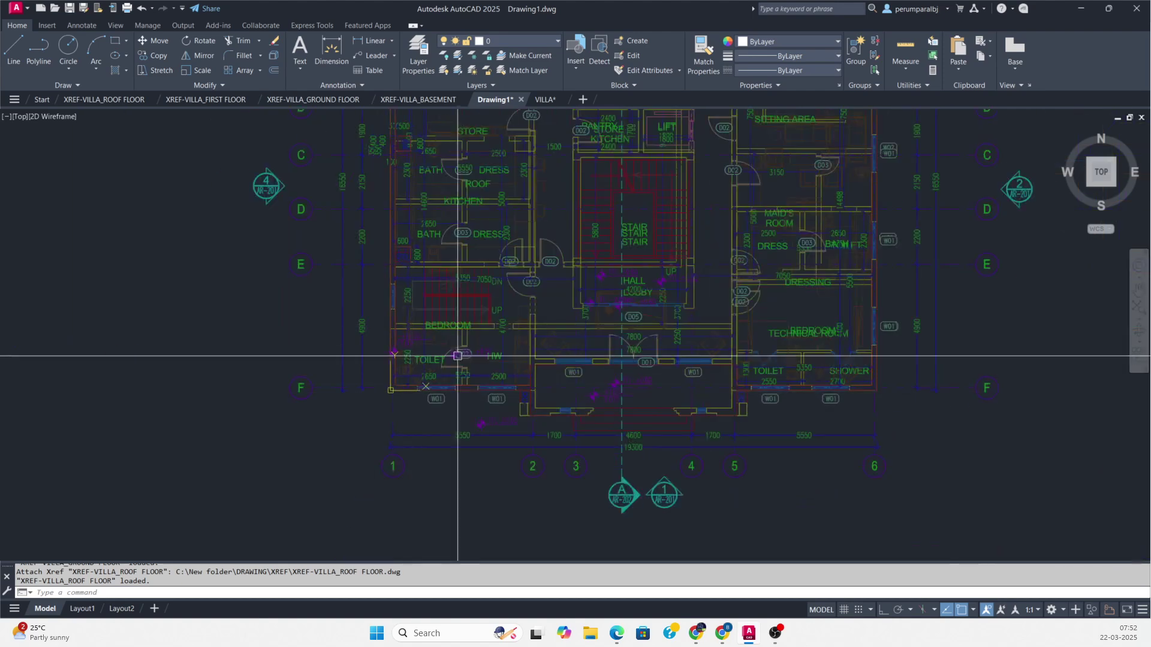
middle_drag(466, 345, 467, 431)
middle_drag(559, 282, 522, 357)
scroll(470, 314, down, 3)
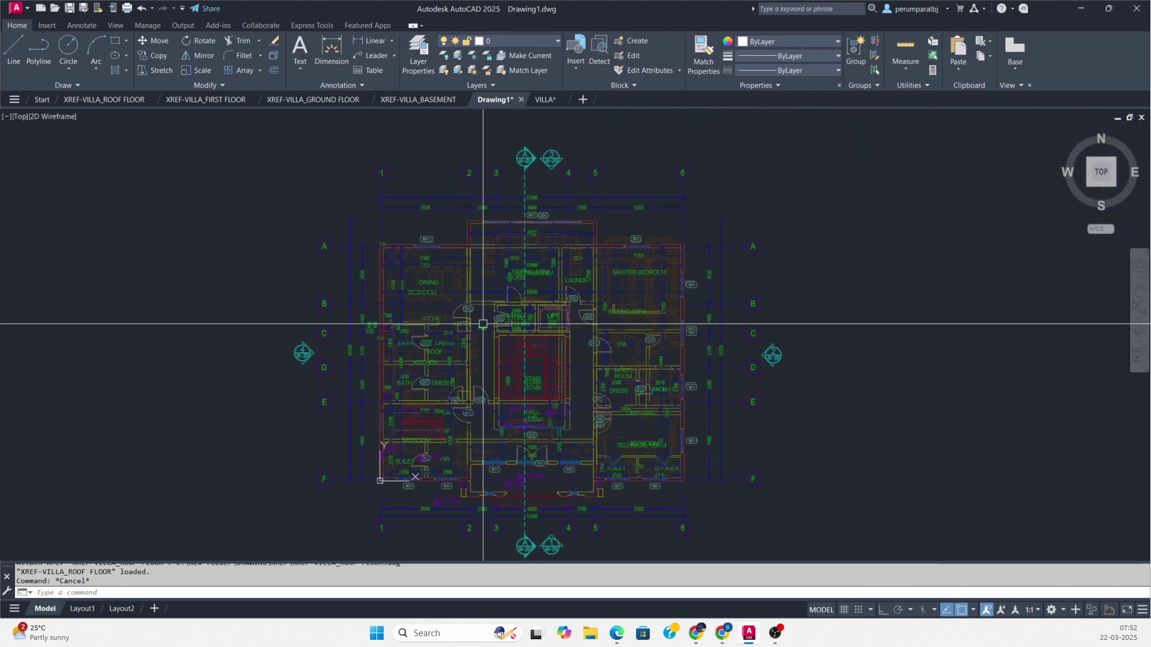
- Detach the first floor, ground floor and roof floor references, keeping only XREF-VILLA_BASEMENT, and close the references manager
key(Escape)
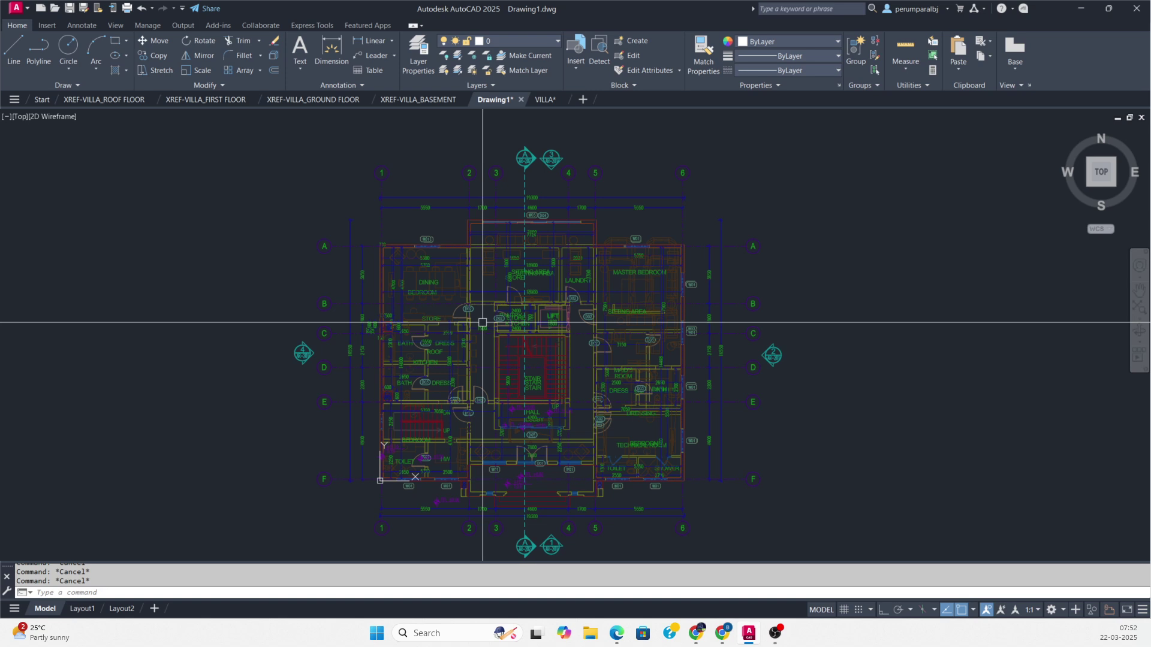
text(xr)
key(Return)
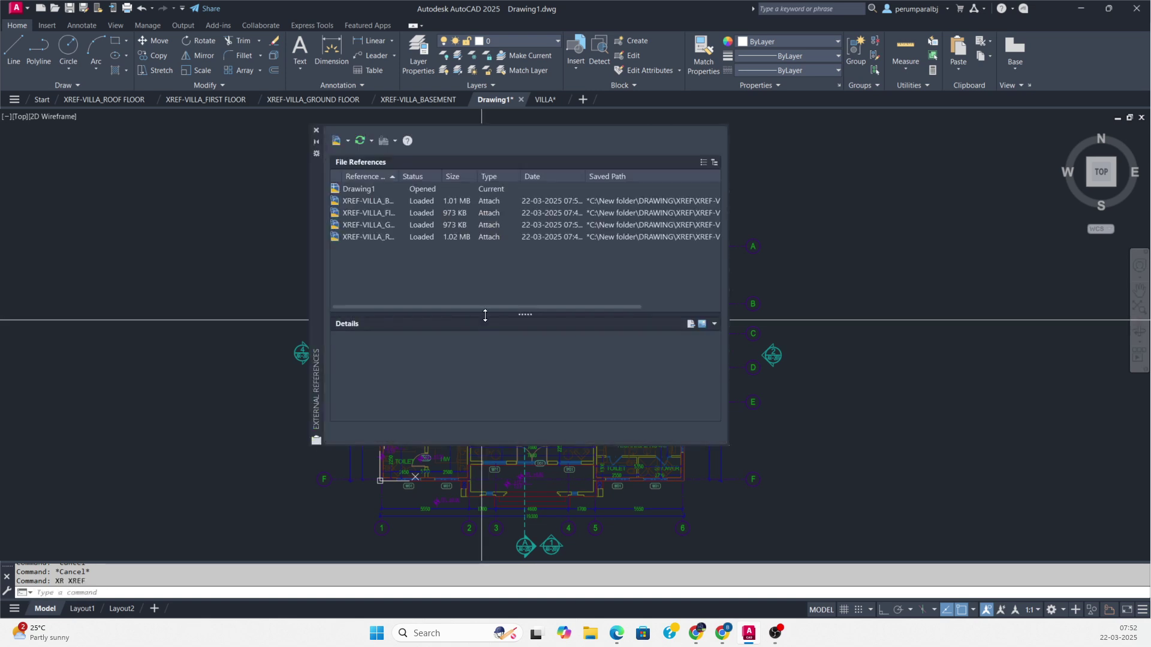
drag(417, 265, 387, 218)
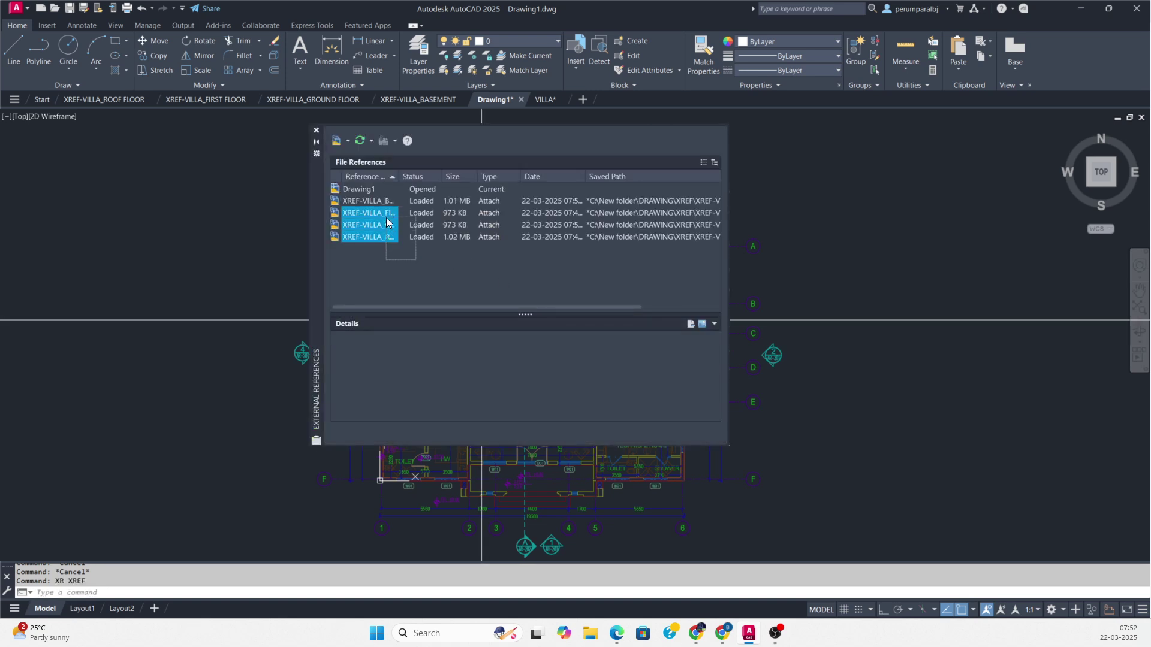
right_click(386, 218)
click(418, 296)
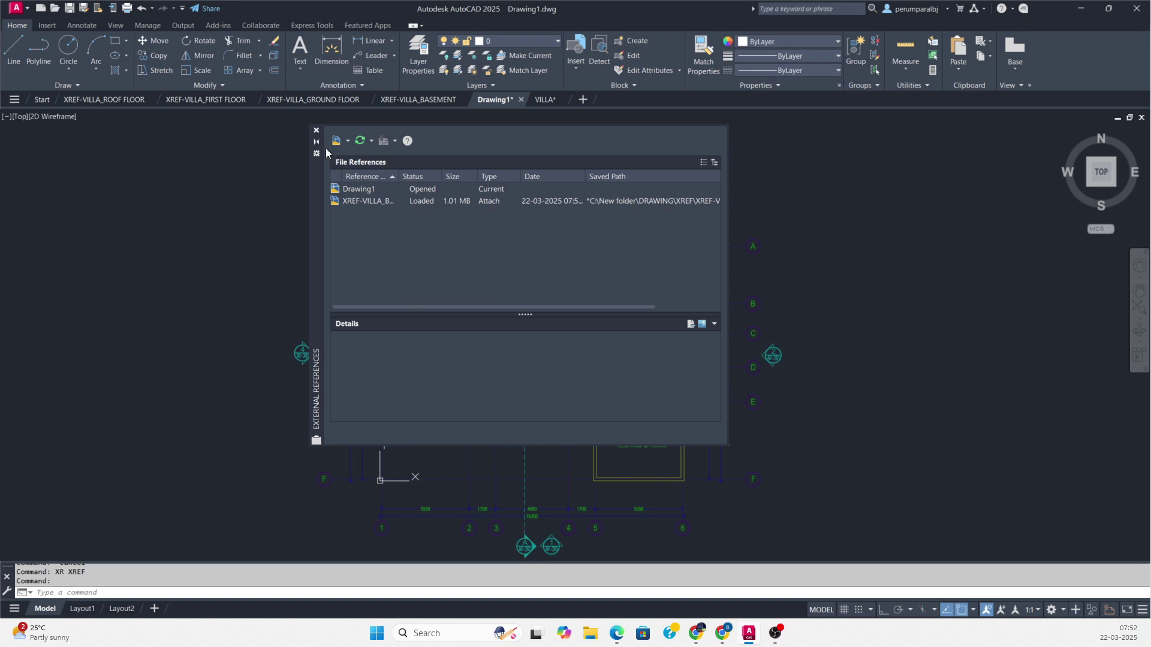
click(317, 130)
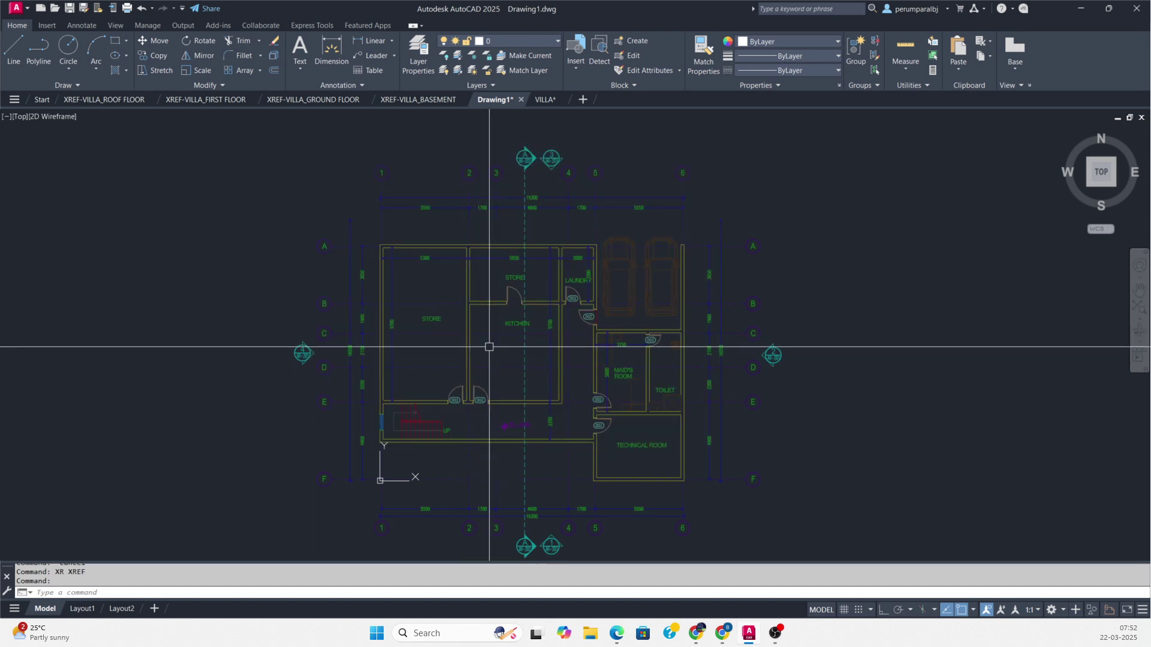
- Open the layer properties and filter the list to the layers of the XREF-VILLA_BASEMENT reference
scroll(511, 306, down, 5)
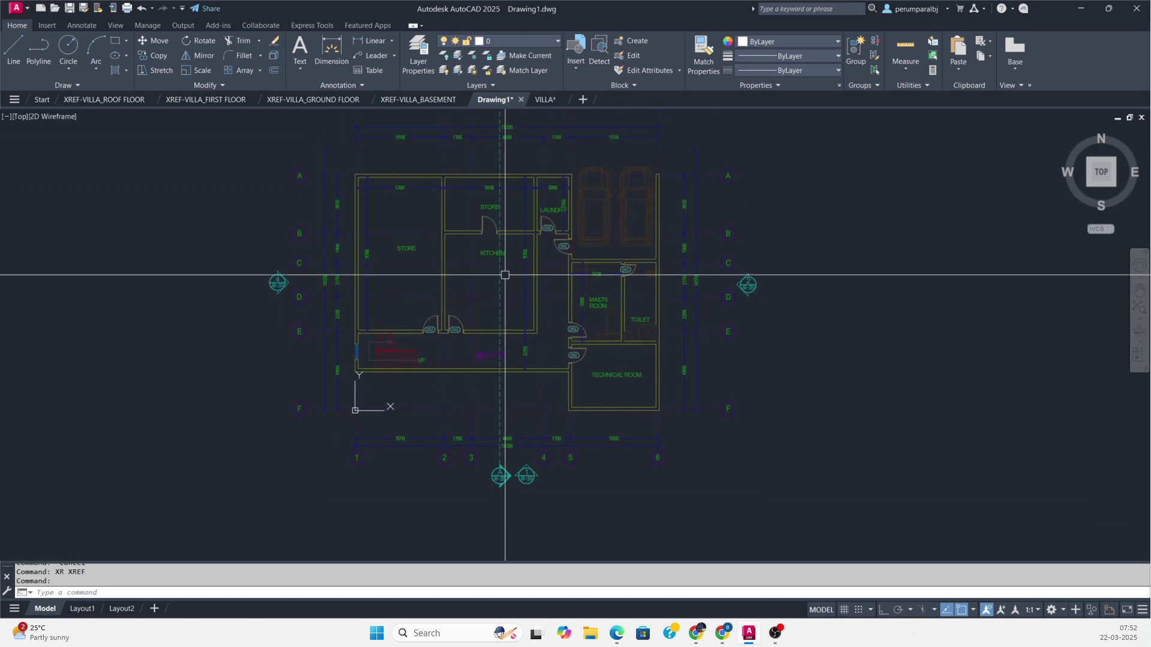
scroll(432, 300, up, 5)
key(Escape)
key(Escape)
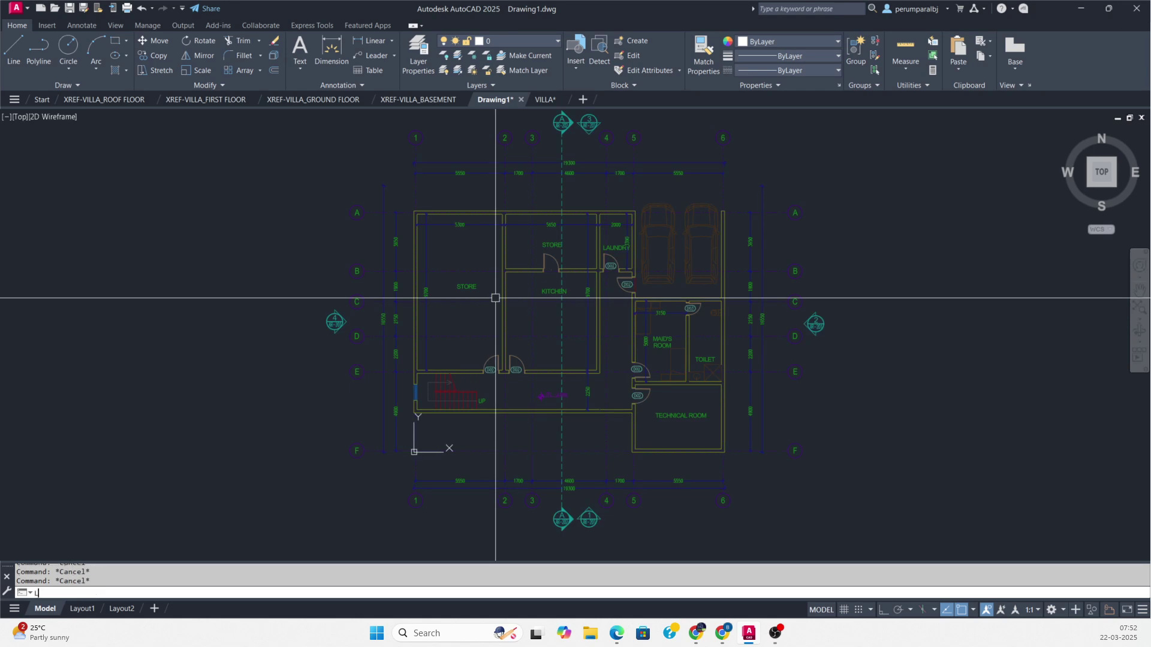
key(Escape)
text(L)
key(Return)
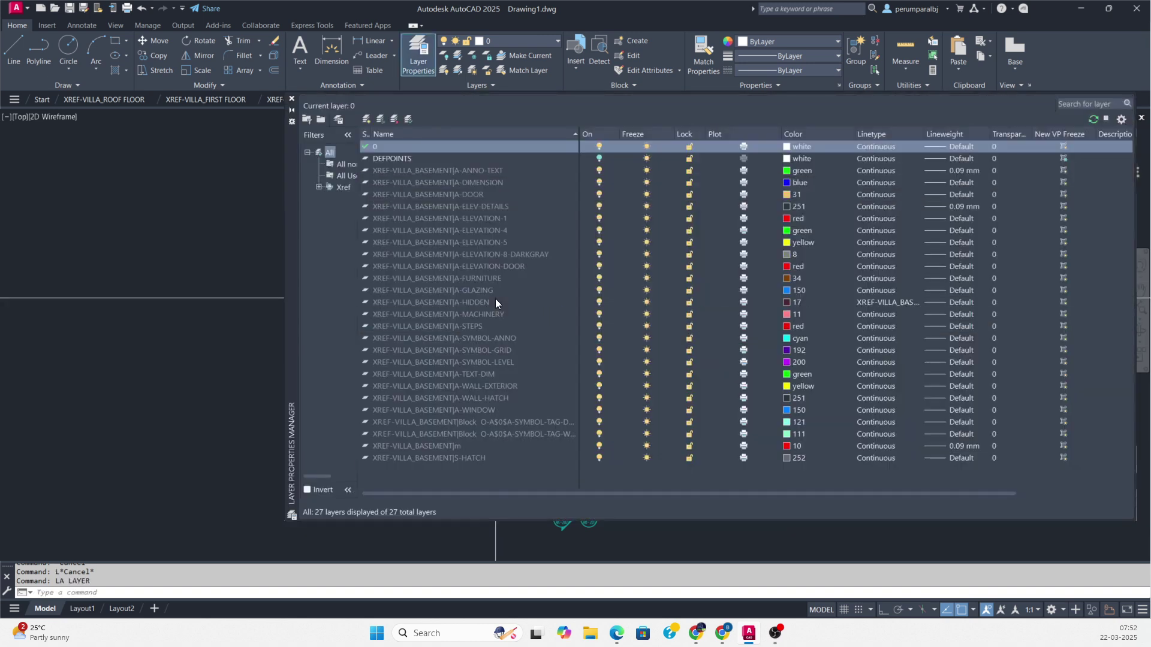
click(319, 187)
click(348, 198)
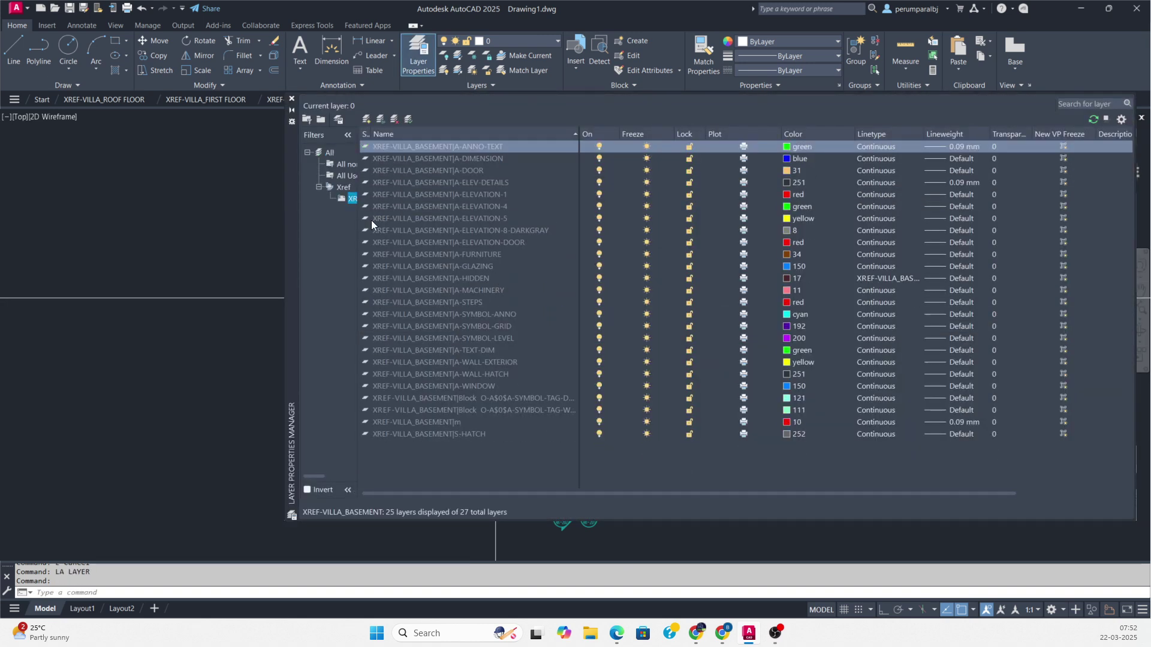
- Set the colour of all XREF-VILLA_BASEMENT layers to index 8 and close the layer properties
click(490, 351)
key(ctrl+a)
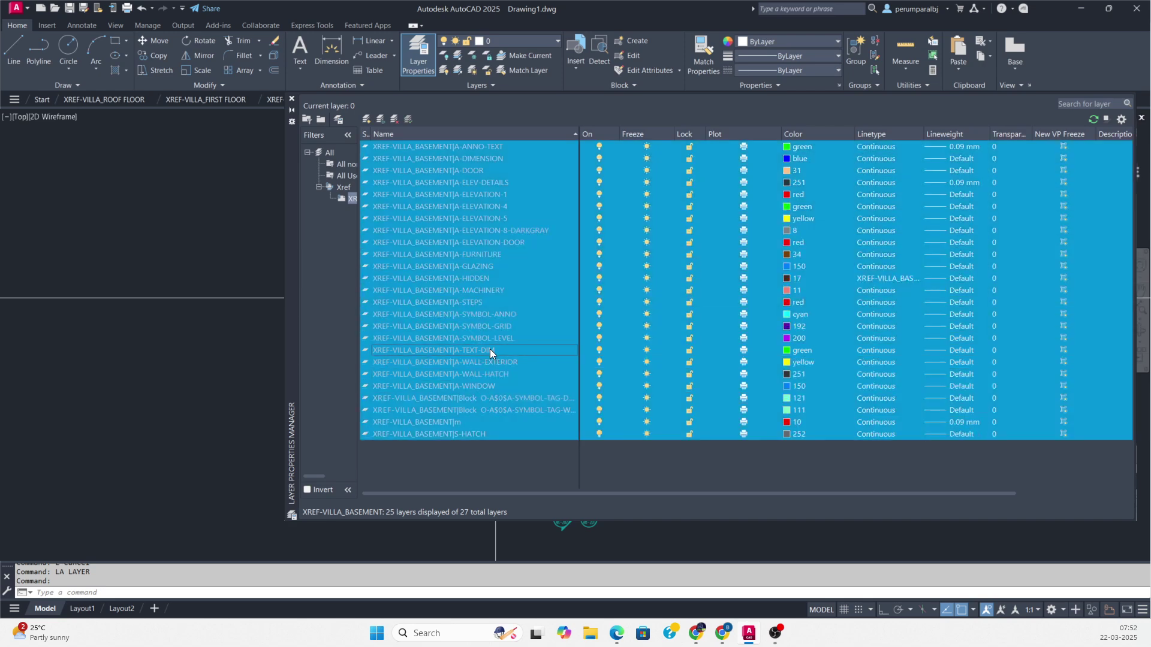
click(794, 232)
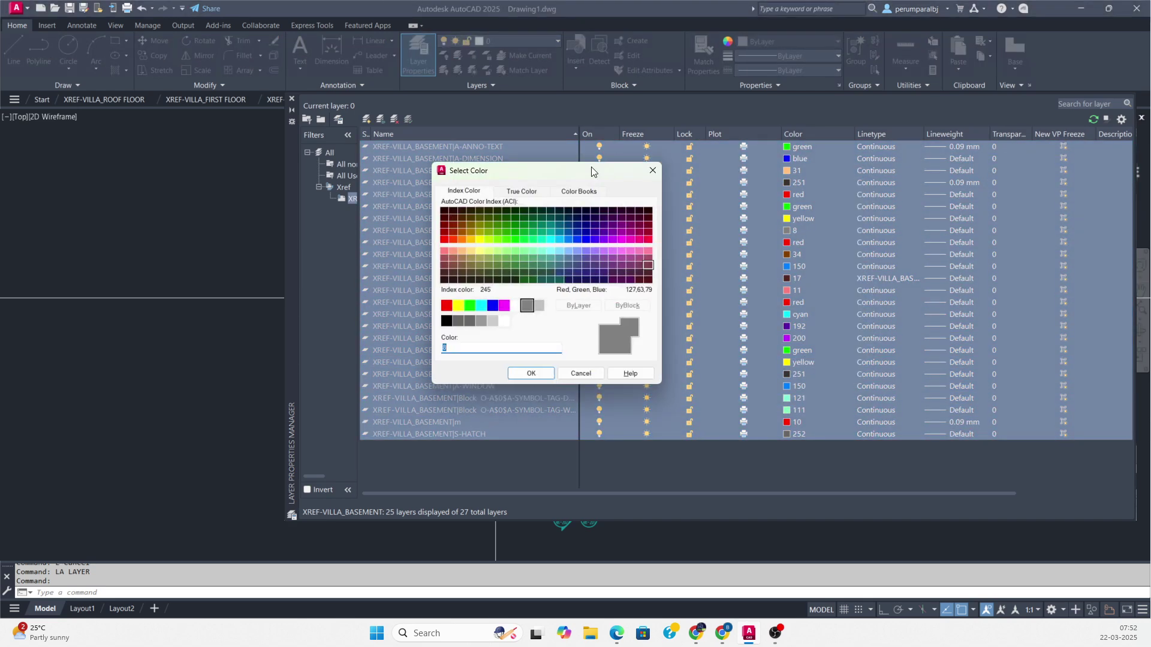
click(532, 375)
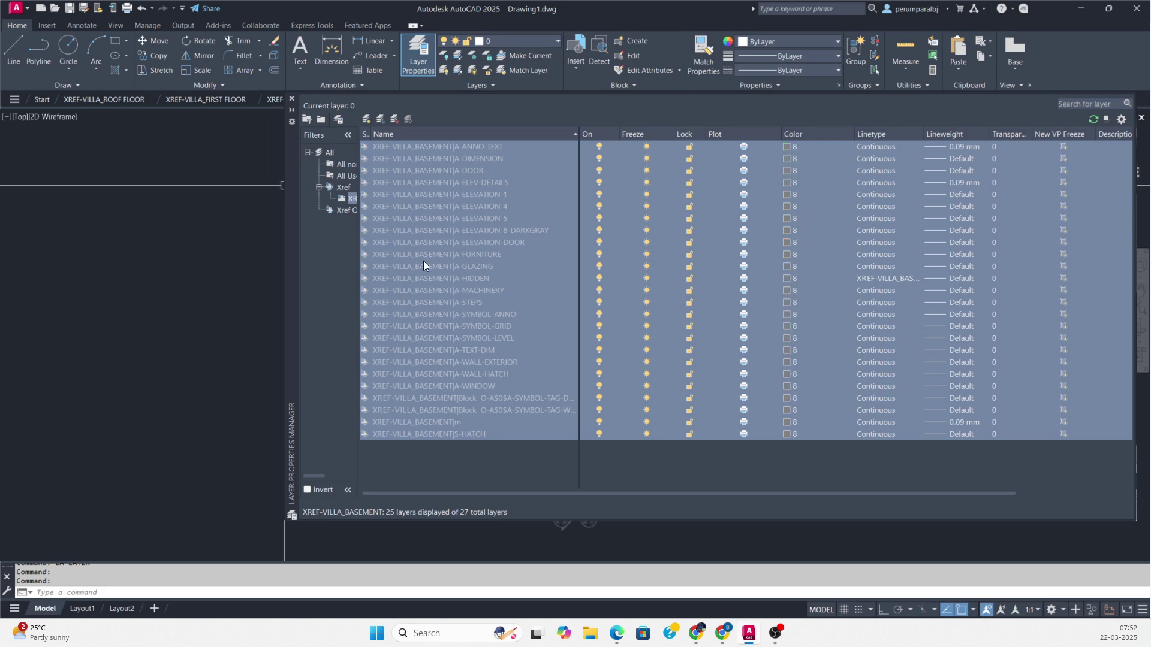
click(293, 99)
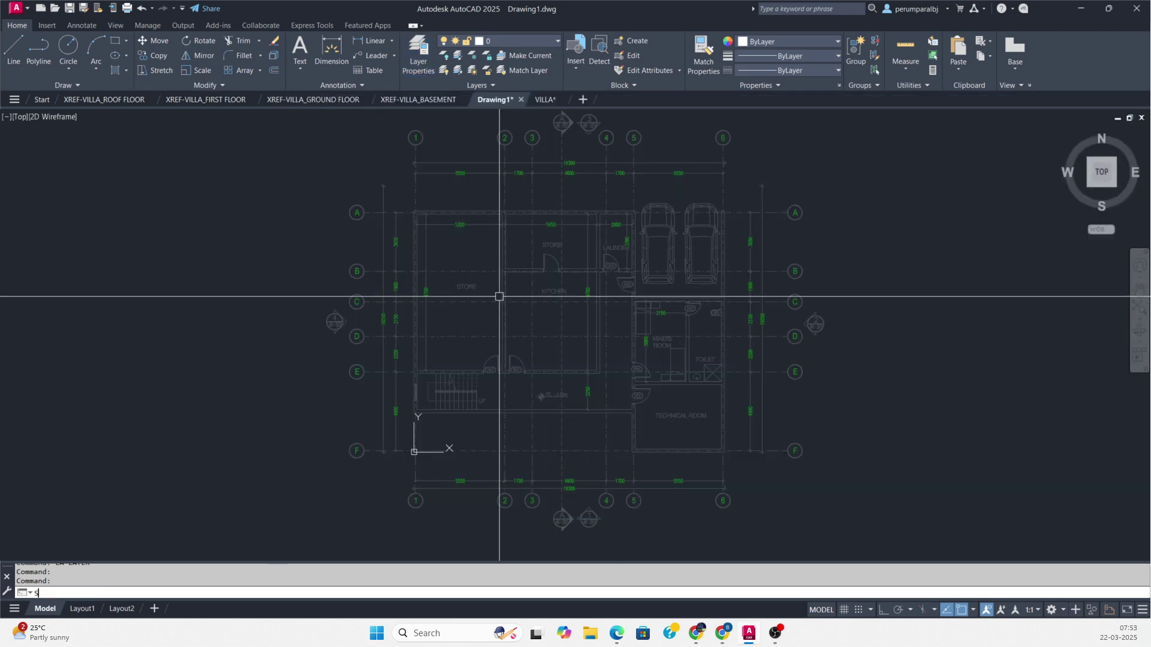
- Run SETBYLAYER on the basement reference, changing ByBlock to ByLayer and including blocks
text(SETBYLAYER)
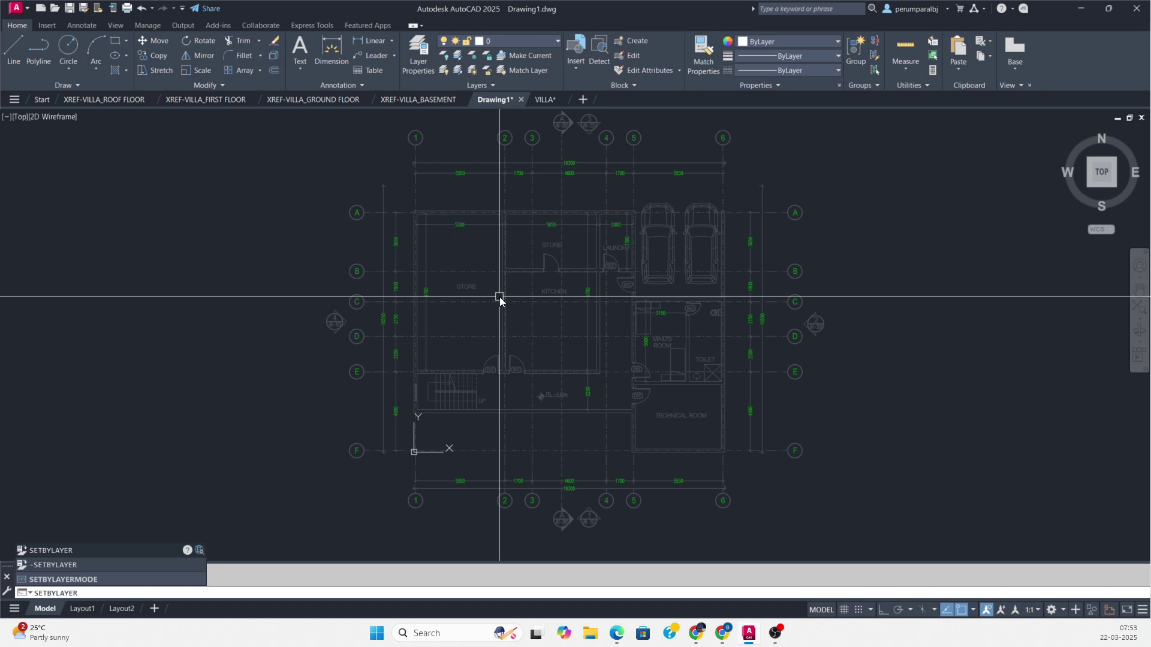
key(Return)
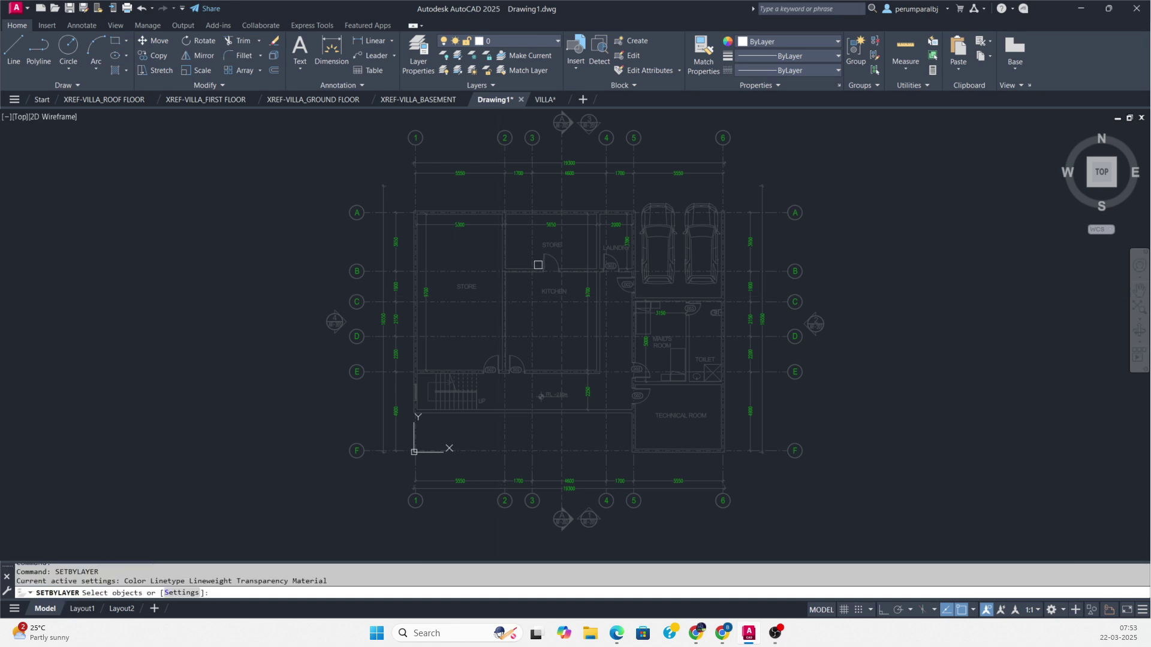
click(539, 265)
key(Return)
key(Return)
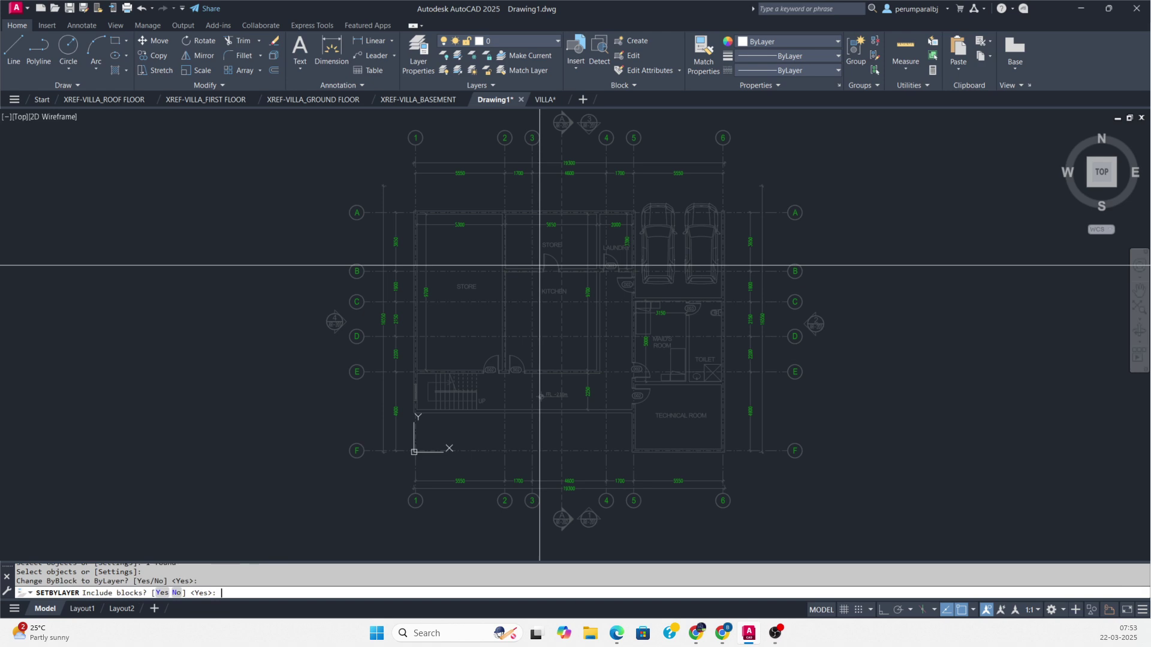
key(Return)
- Examine the colours of the basement plan's dimensions, grid bubbles and walls
scroll(468, 226, up, 4)
click(465, 220)
scroll(474, 254, down, 4)
key(Escape)
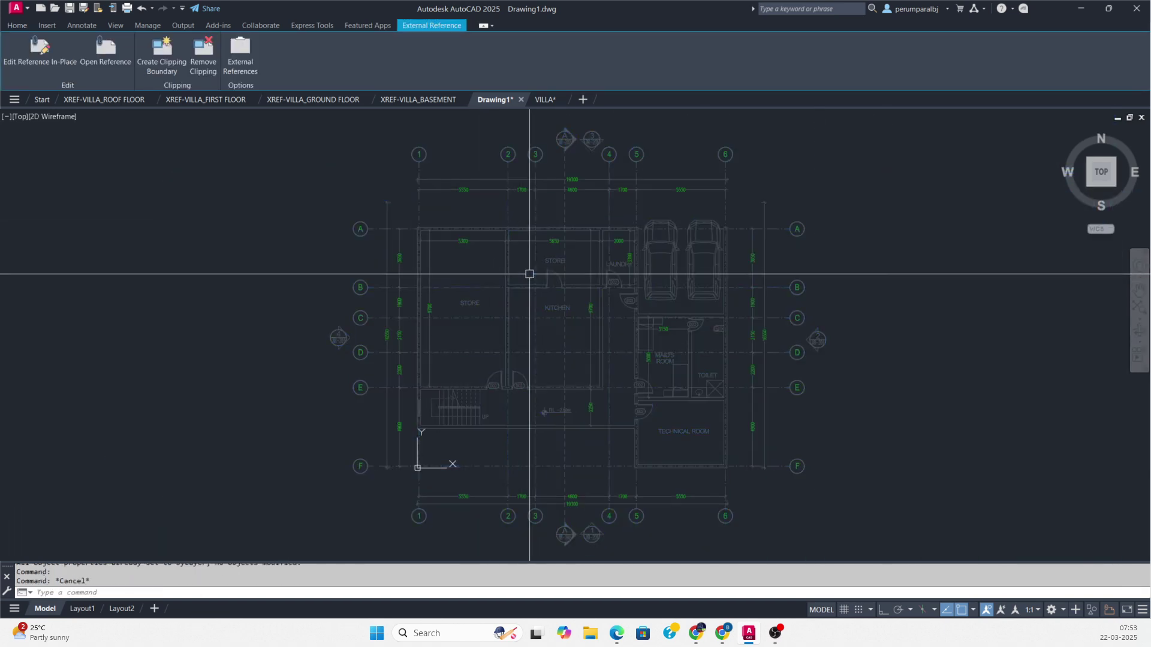
scroll(751, 305, up, 3)
scroll(480, 359, down, 3)
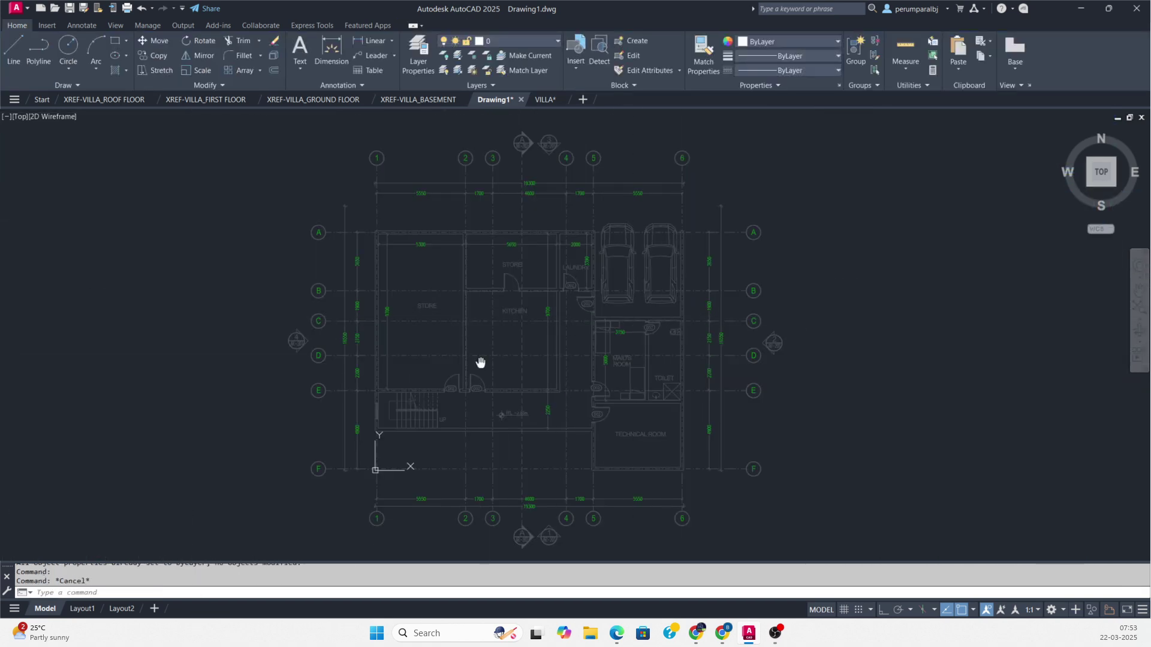
scroll(600, 498, up, 3)
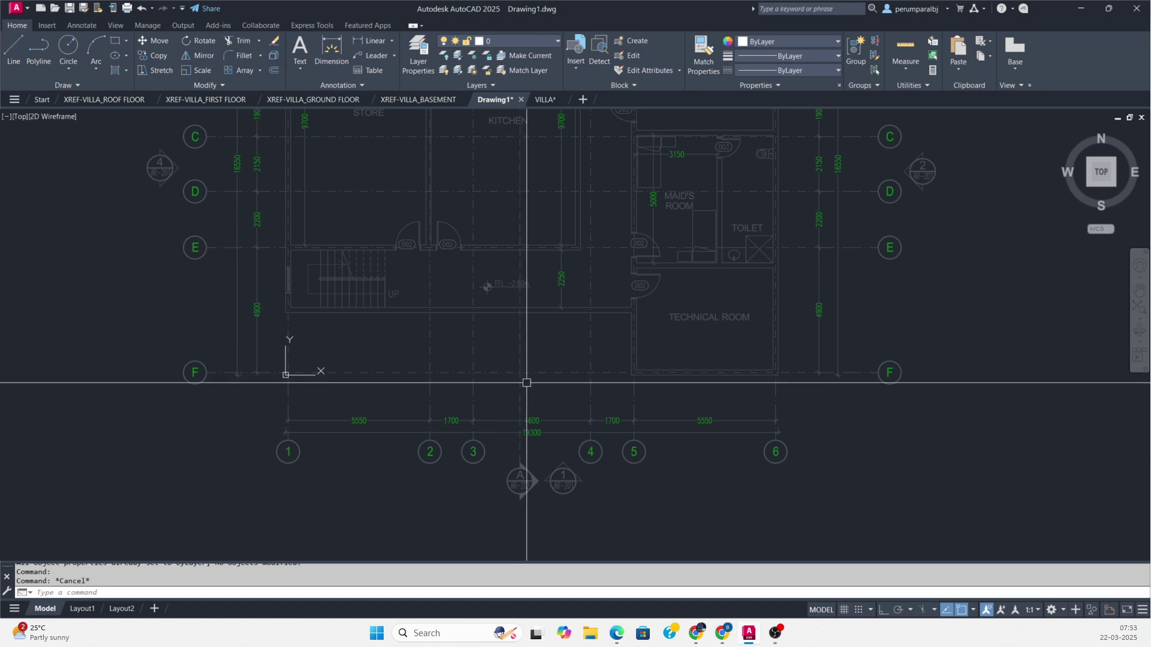
scroll(527, 474, up, 2)
scroll(527, 474, down, 5)
- Freeze the basement reference's A-DIMENSION layer with LAYFRZ by picking one of its dimensions
key(Escape)
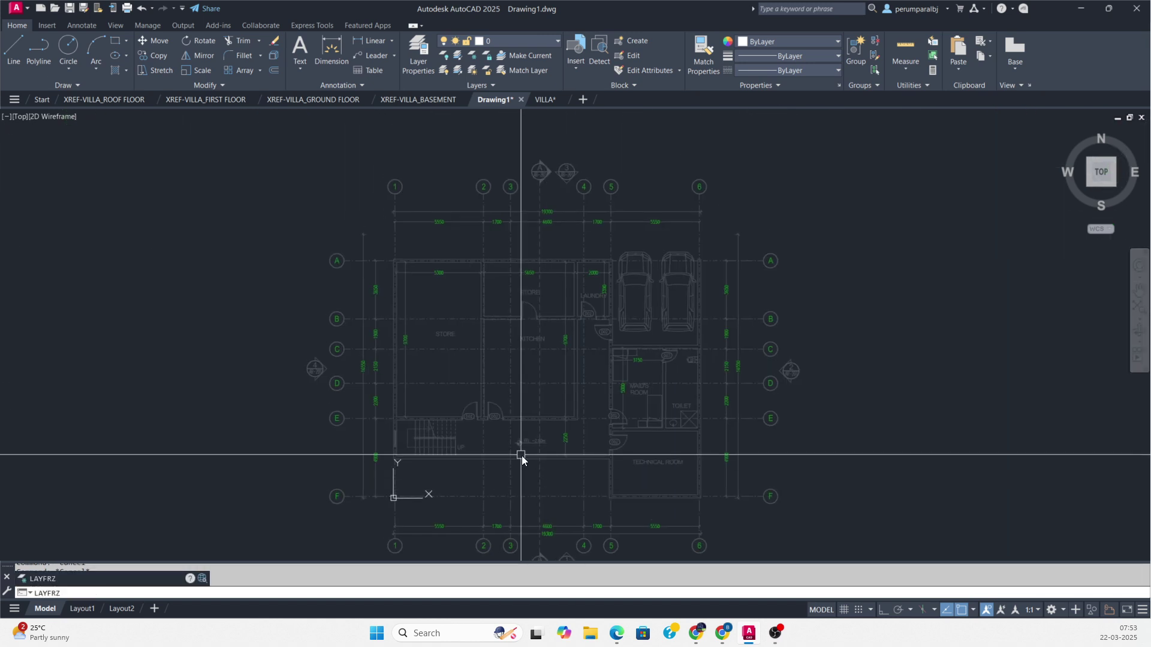
key(Return)
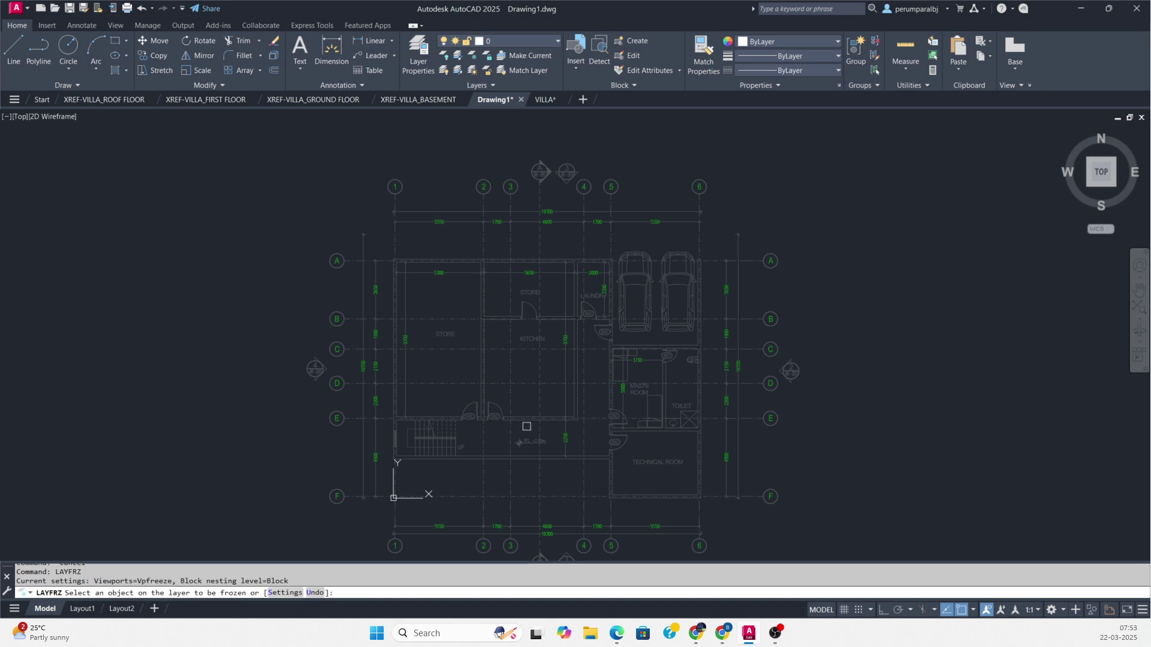
scroll(554, 336, up, 4)
click(585, 352)
scroll(582, 356, down, 4)
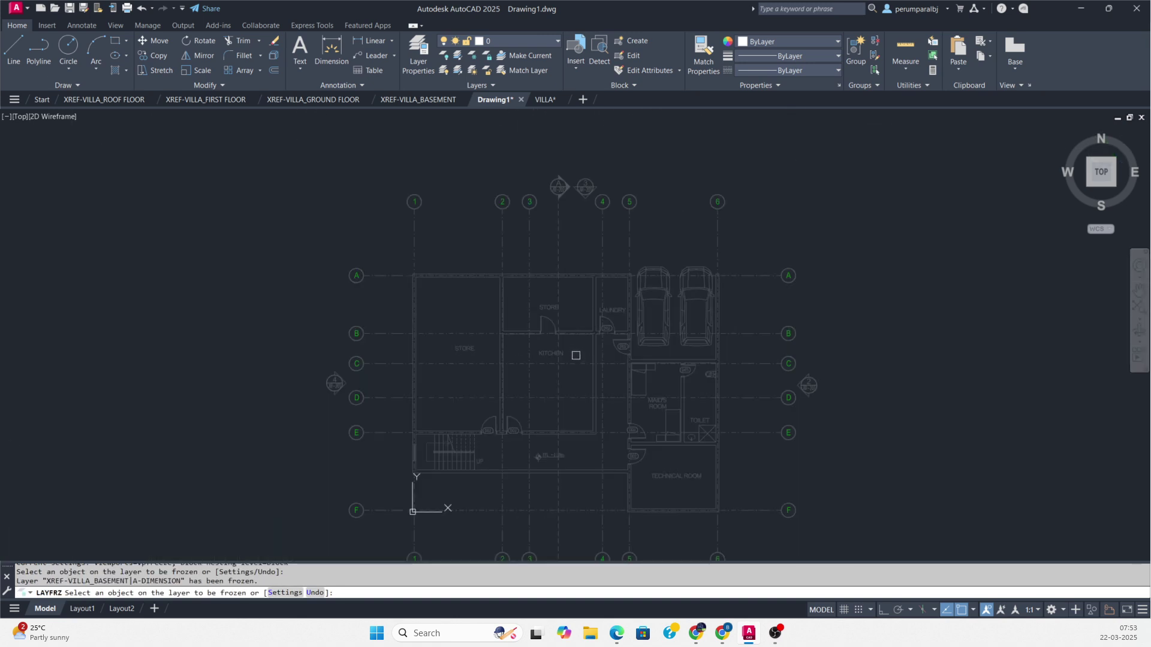
- Freeze the basement reference's A-SYMBOL-ANNO layer by picking a section marker above the plan, then zoom to the extents
scroll(617, 181, up, 2)
click(580, 196)
click(538, 243)
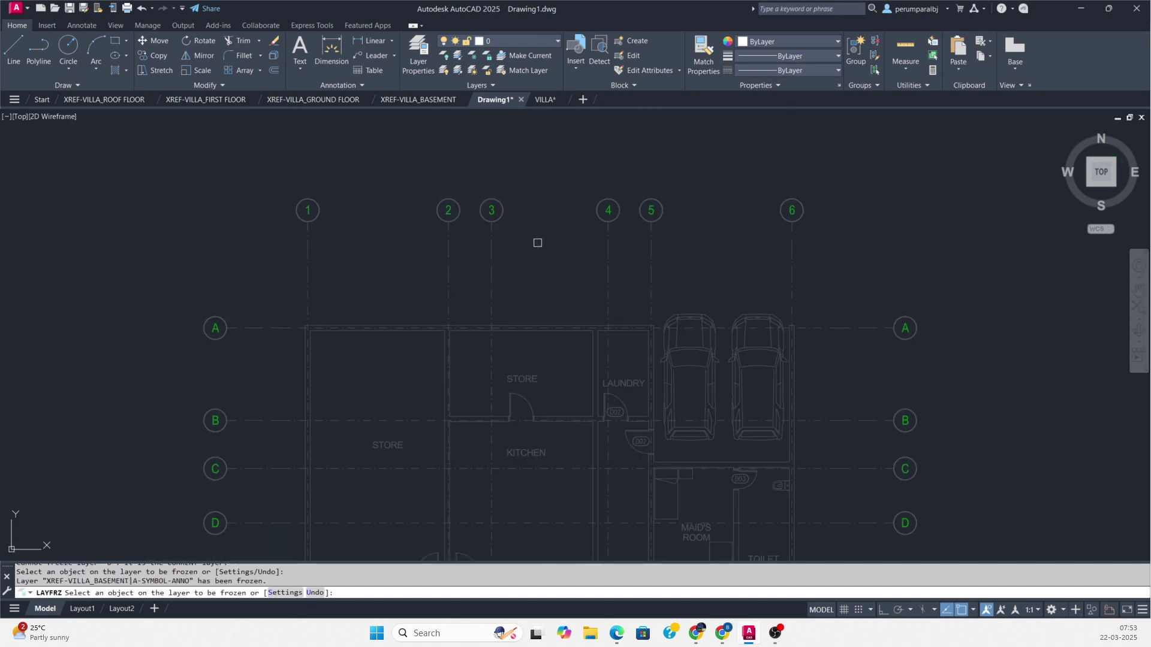
scroll(539, 215, down, 4)
scroll(516, 364, up, 3)
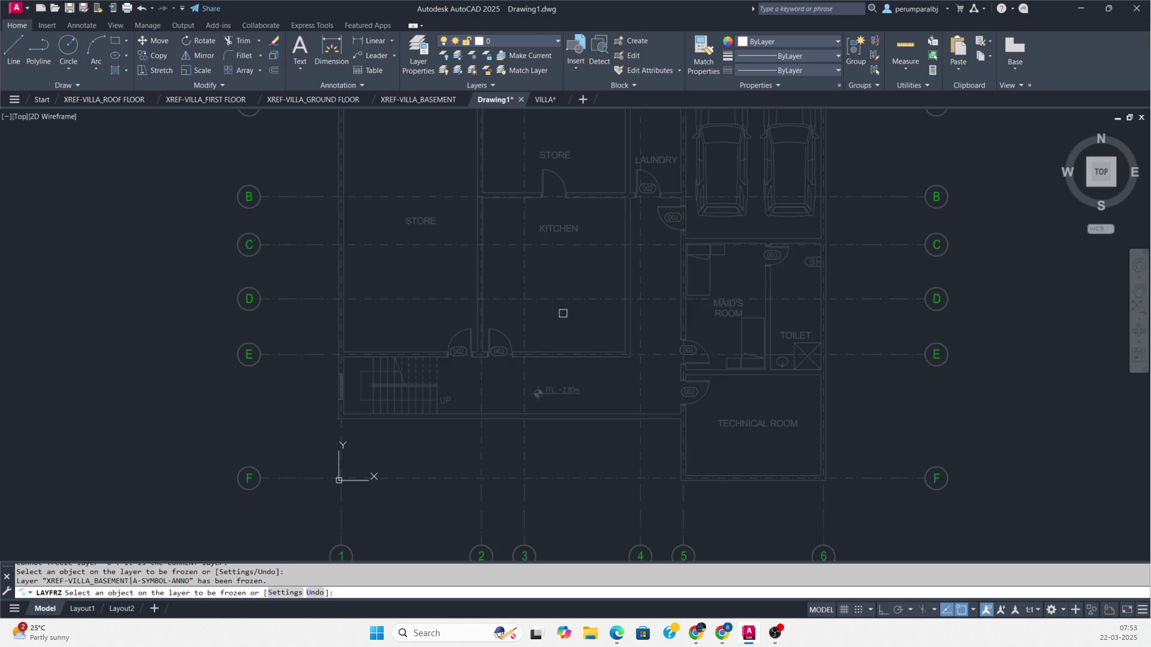
key(Escape)
scroll(539, 327, up, 1)
middle_click(502, 361)
middle_click(503, 362)
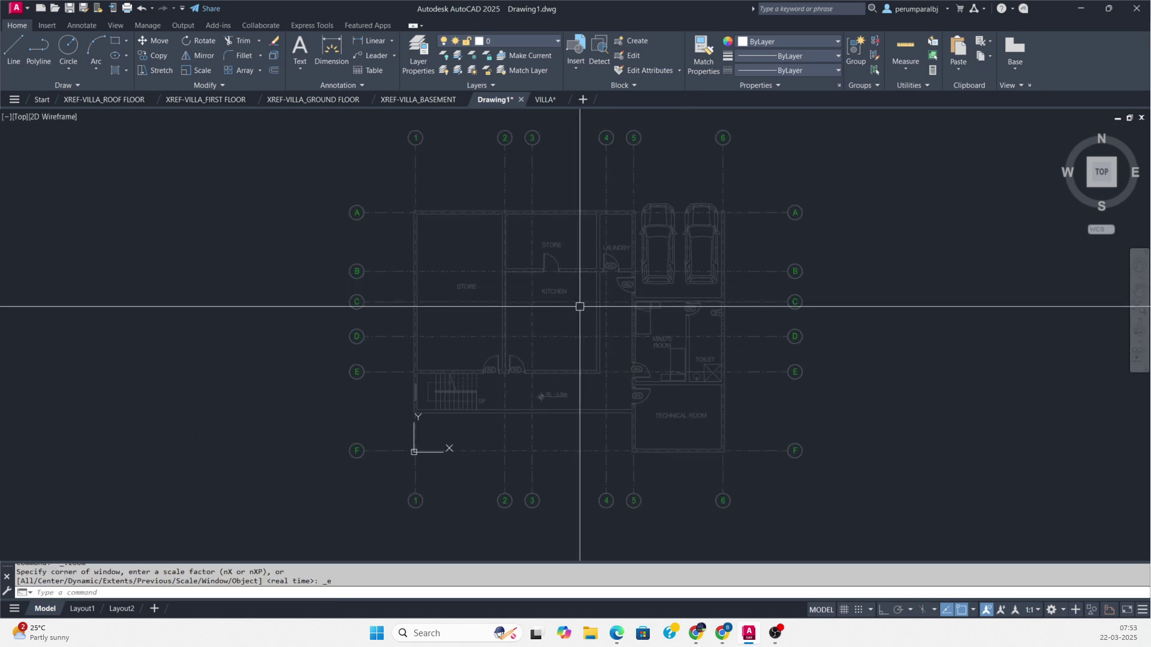
- Start saving the drawing under a new name and create a folder named ELE inside the DRAWING folder
key(Escape)
key(ctrl+shift+s)
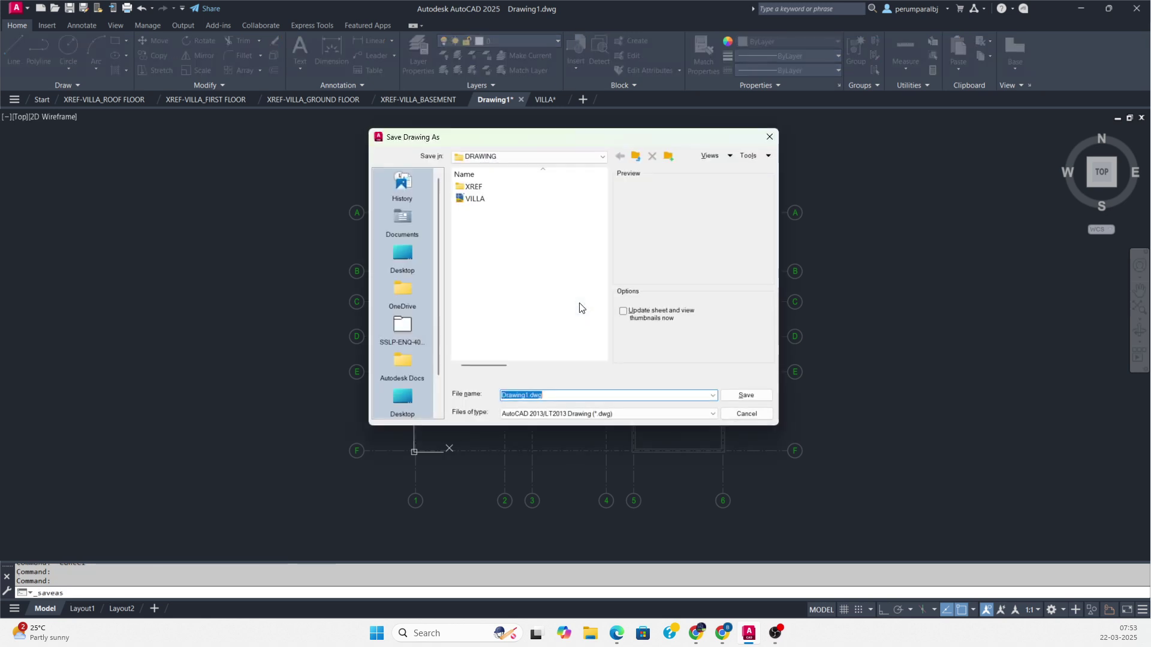
right_click(482, 262)
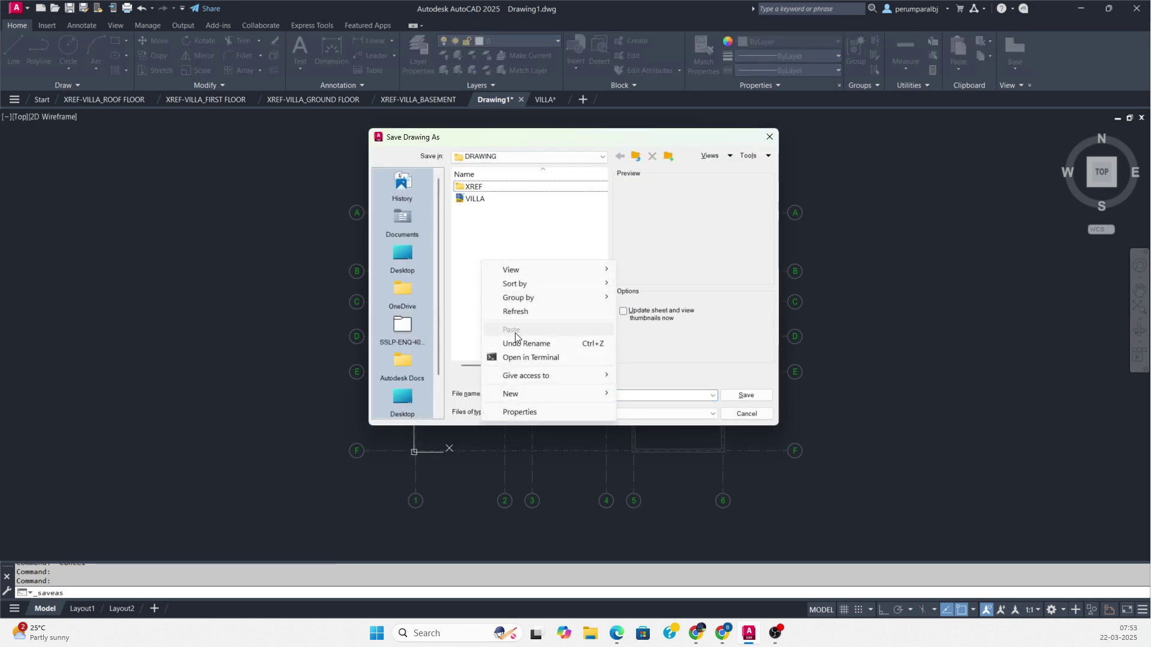
mouse_move(513, 398)
click(643, 395)
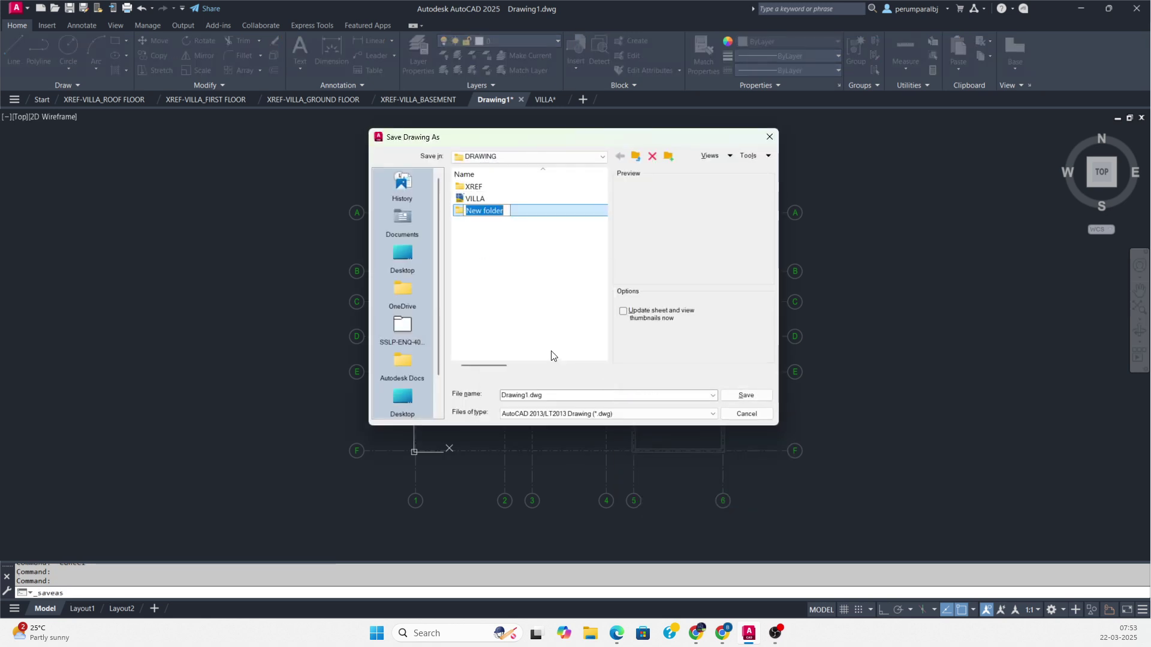
text(ELE)
key(Return)
- Save the drawing in the ELE folder as BASEMENT LIGHTING LAYOUT
double_click(491, 211)
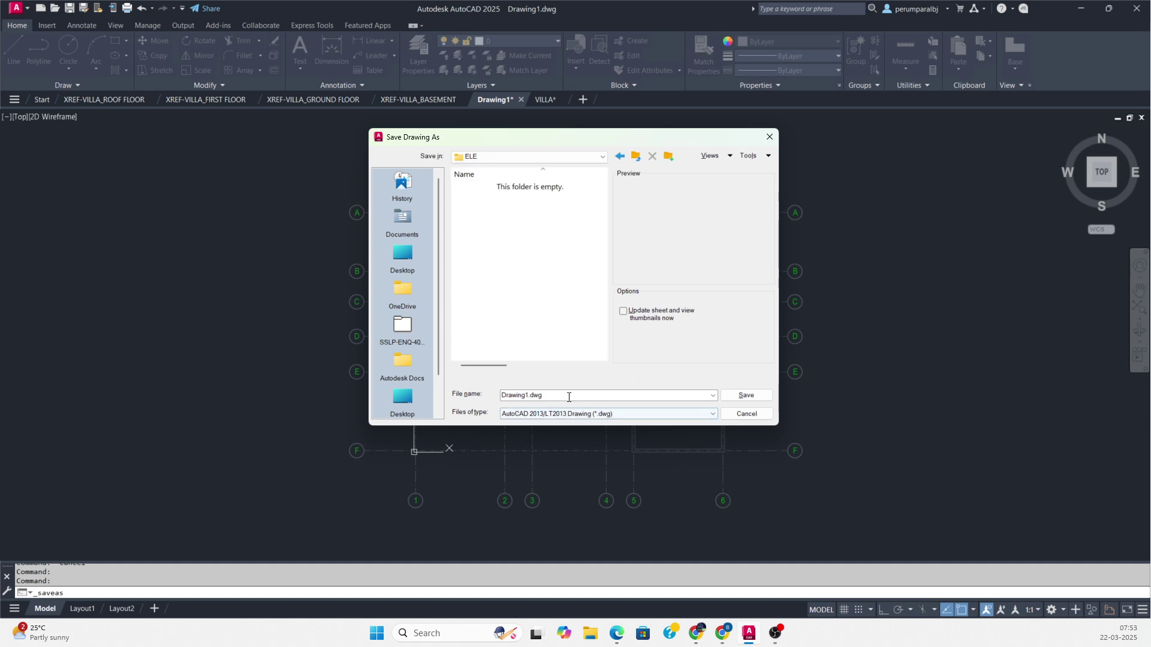
text(BASEMENT LIGHTING LAYOUT)
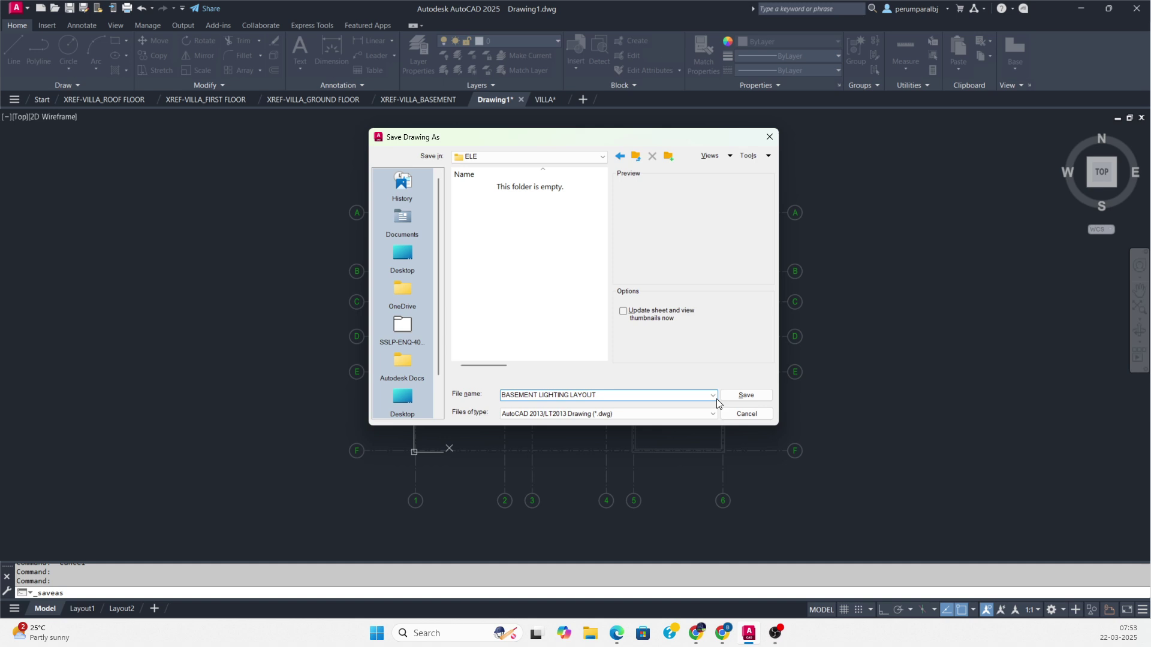
click(743, 395)
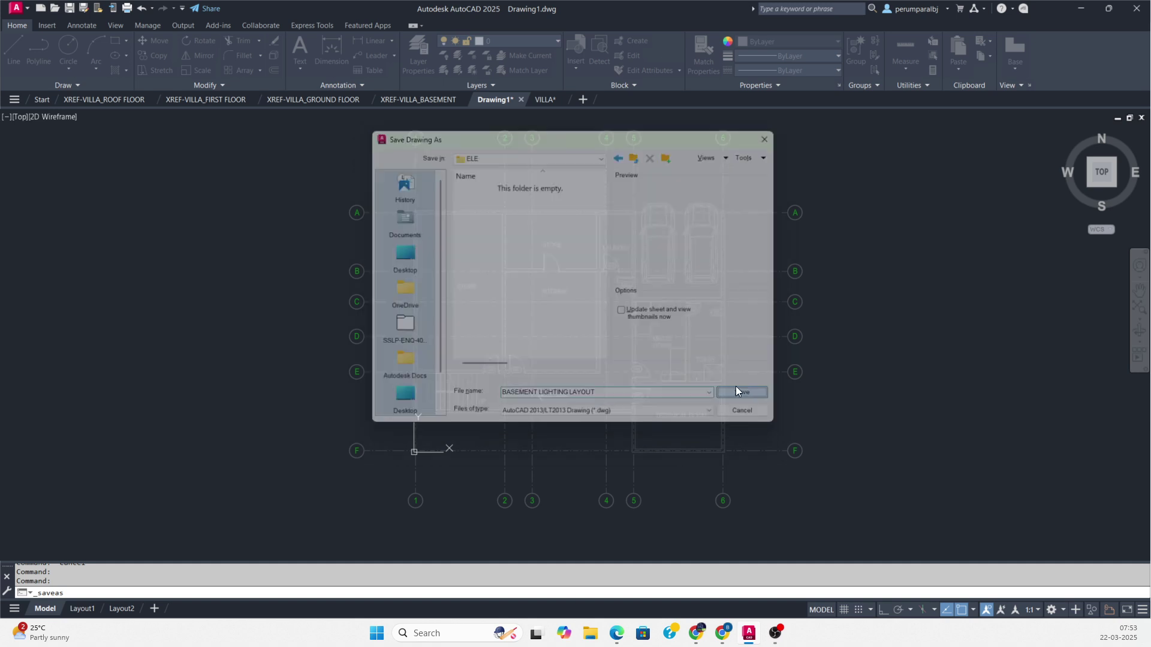
- Save a copy of the drawing in the ELE folder as GROUND FLOOR LIGHTING LAYOUT
middle_click(516, 282)
middle_click(516, 283)
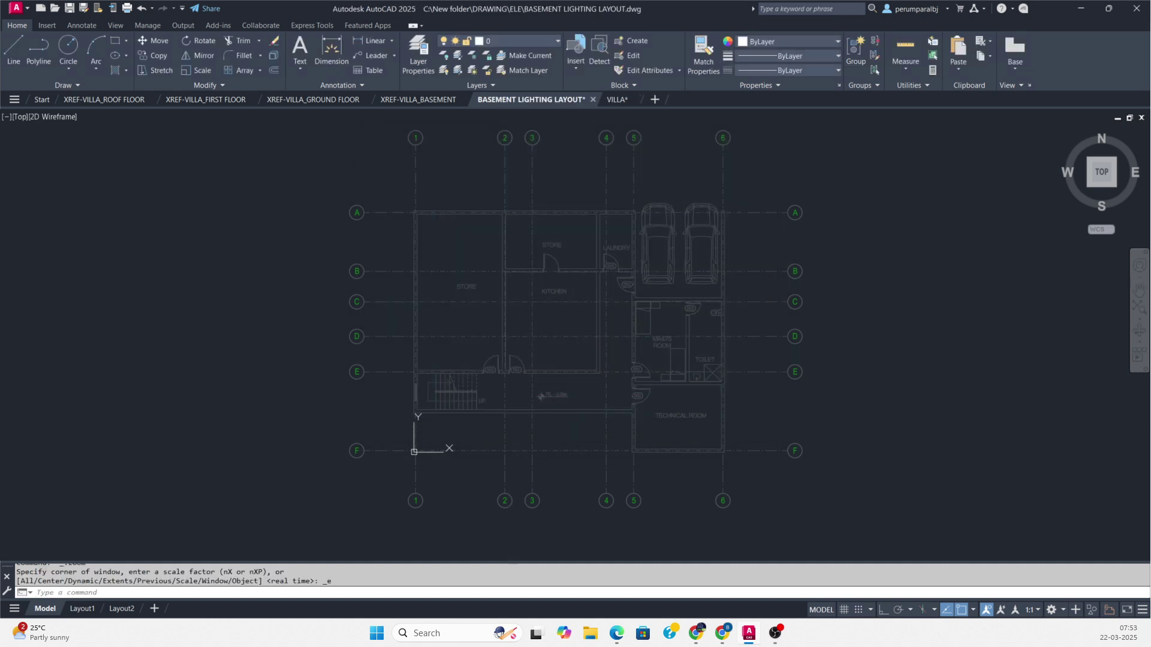
key(ctrl+shift+s)
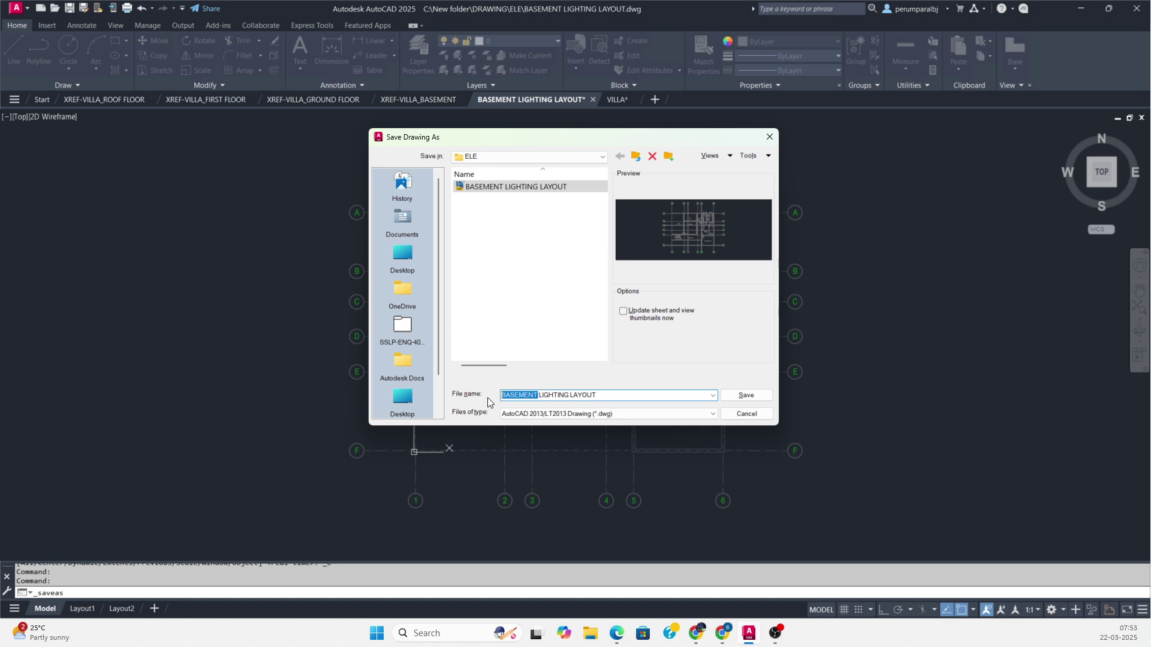
text(GROUND FLOOR)
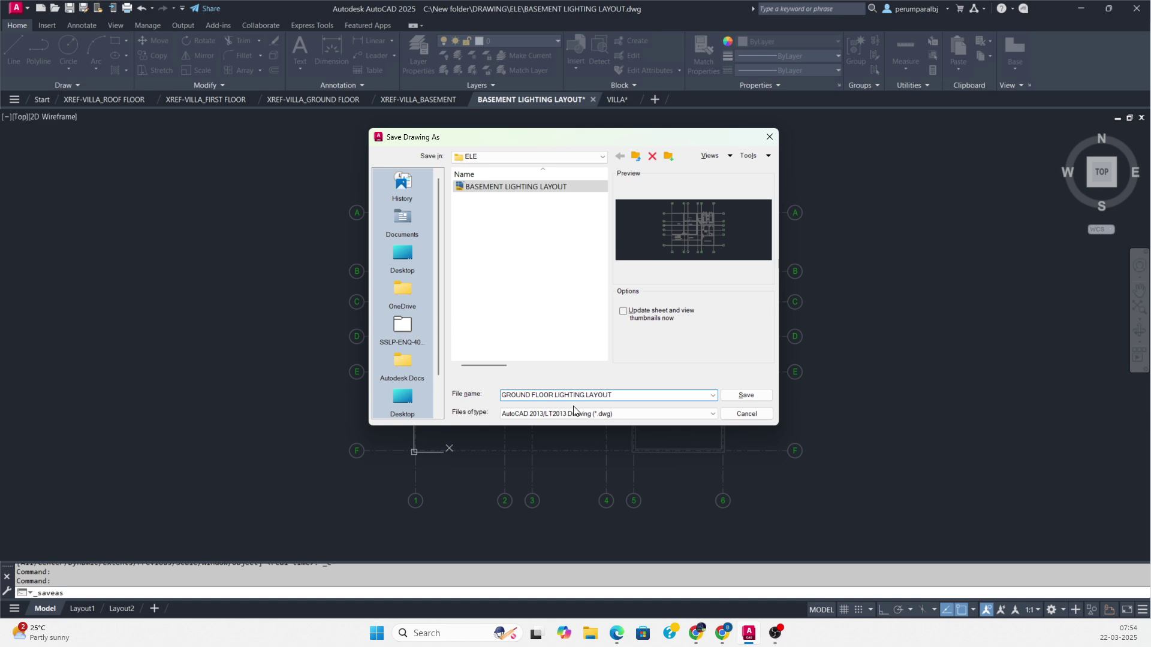
click(746, 395)
- Detach the XREF-VILLA_BASEMENT reference from the ground floor lighting drawing
key(Escape)
key(Escape)
text(xr)
key(Return)
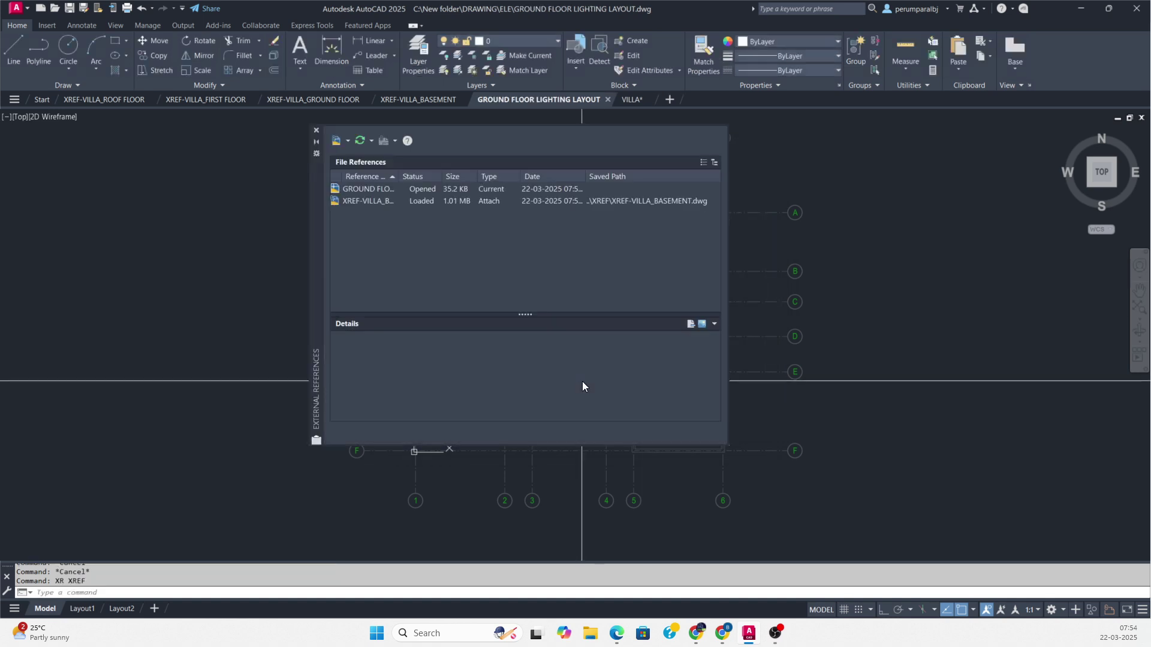
click(368, 203)
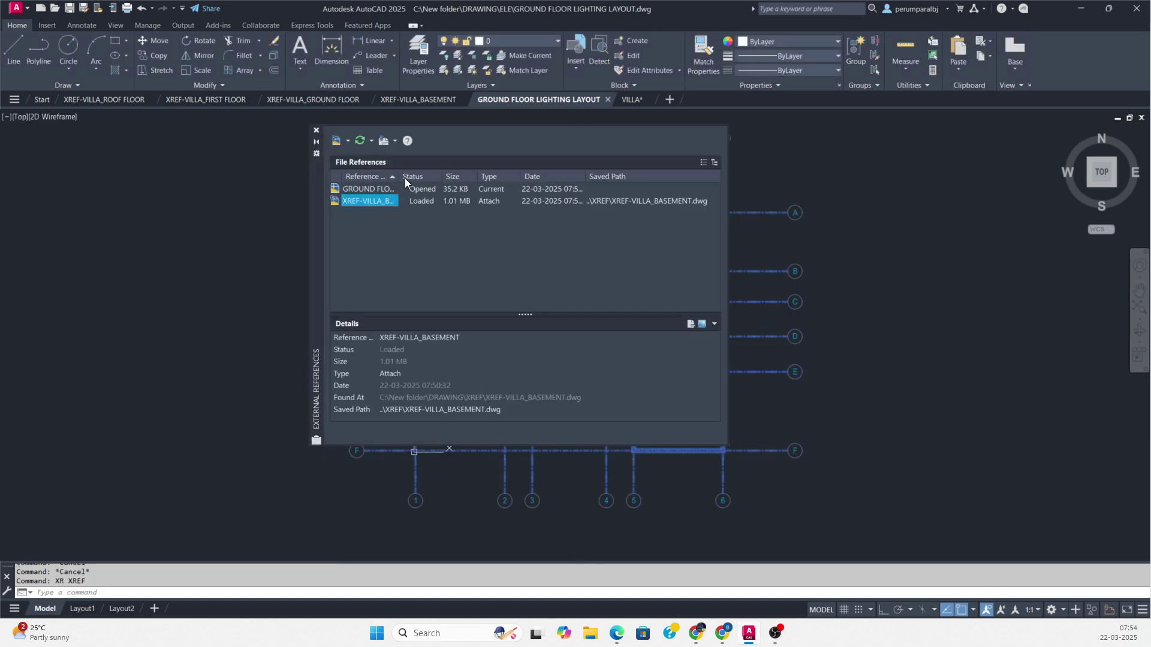
drag(398, 176, 459, 175)
right_click(400, 204)
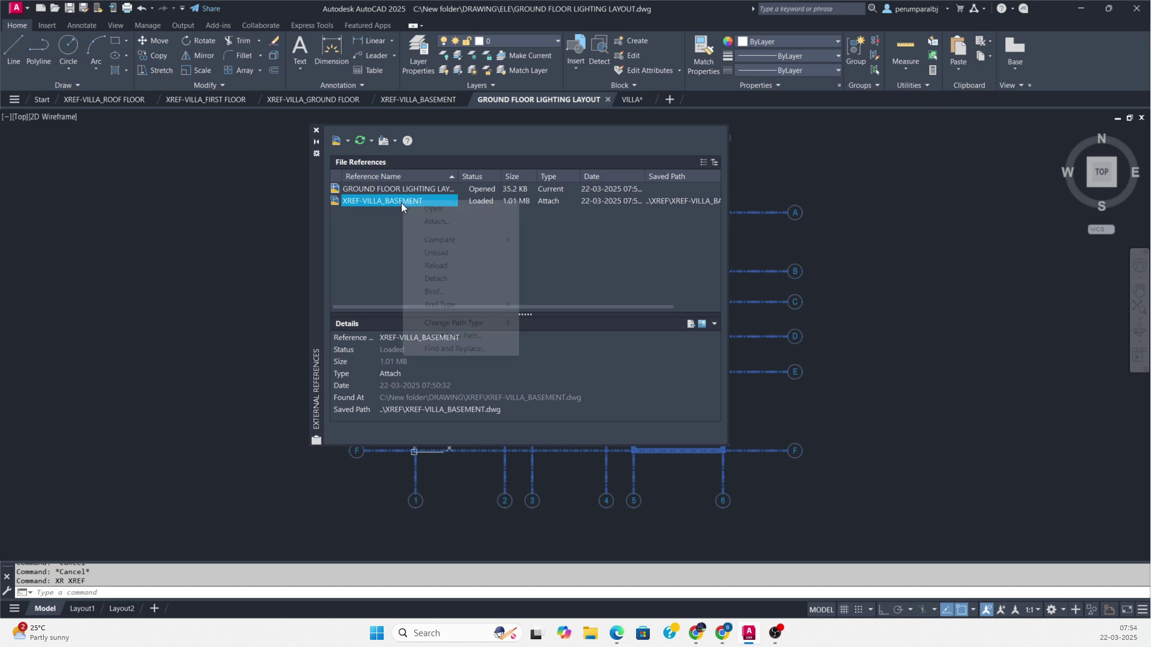
click(442, 279)
- Attach XREF-VILLA_GROUND FLOOR from the XREF folder as a DWG reference and close the references manager
right_click(422, 232)
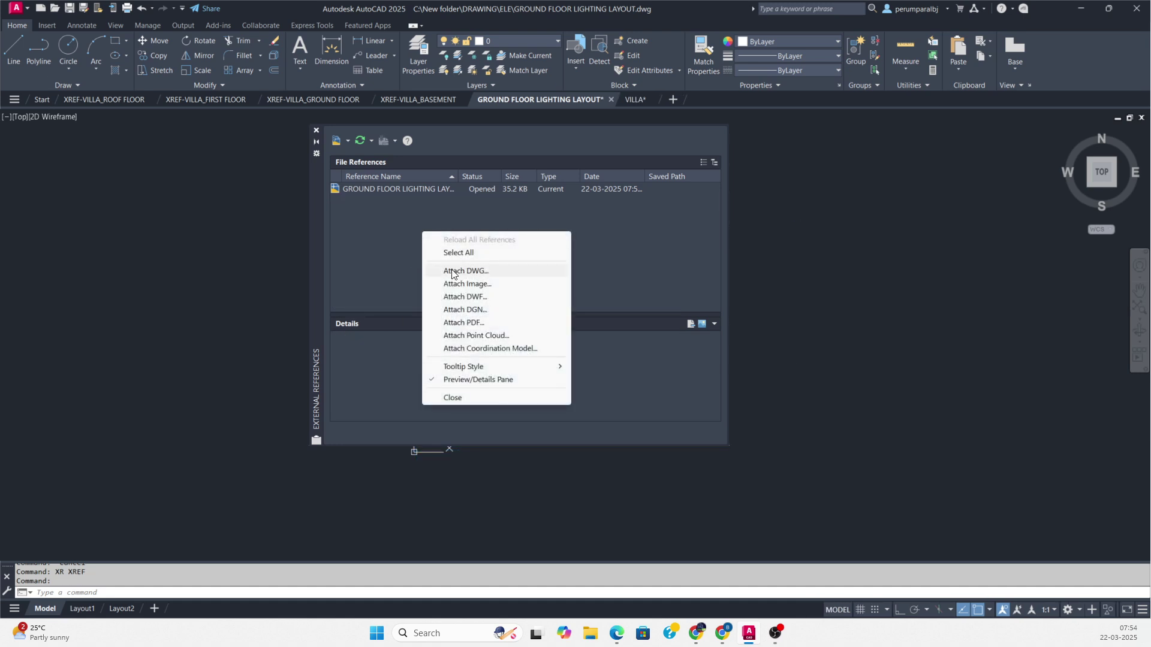
click(452, 271)
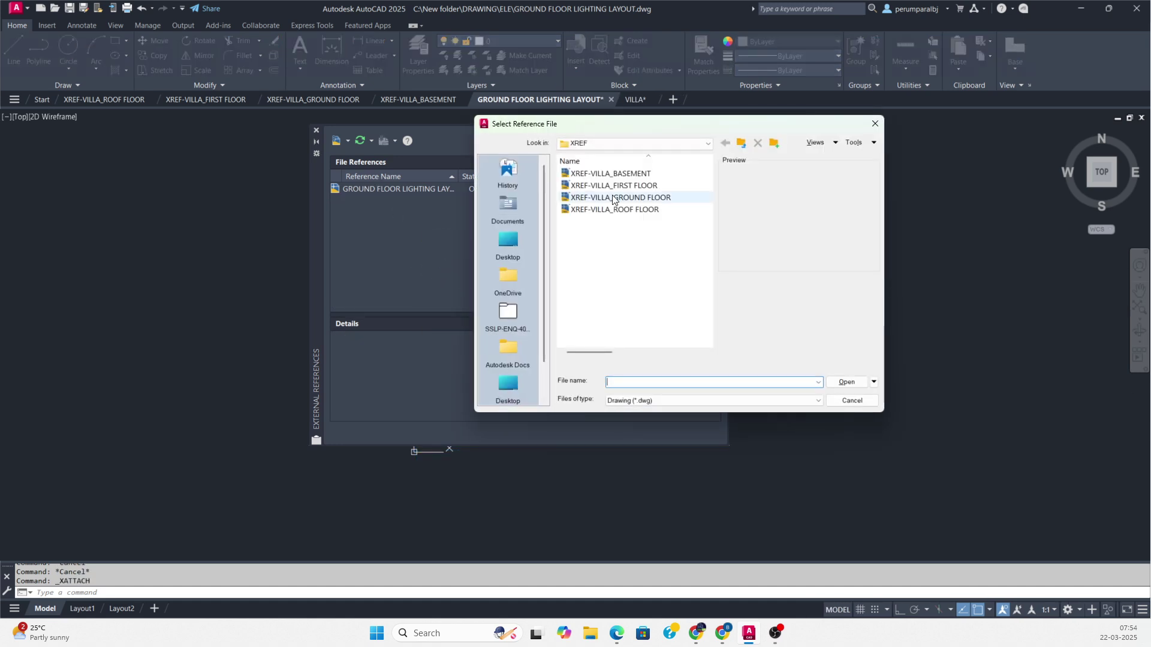
click(635, 197)
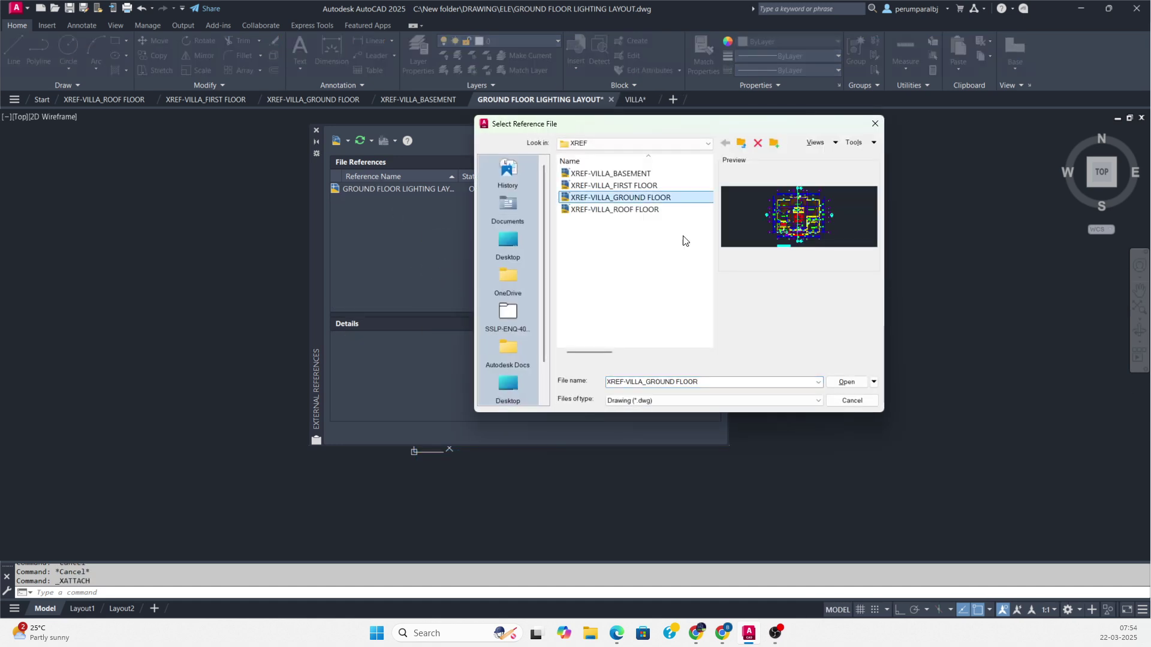
click(849, 381)
click(615, 434)
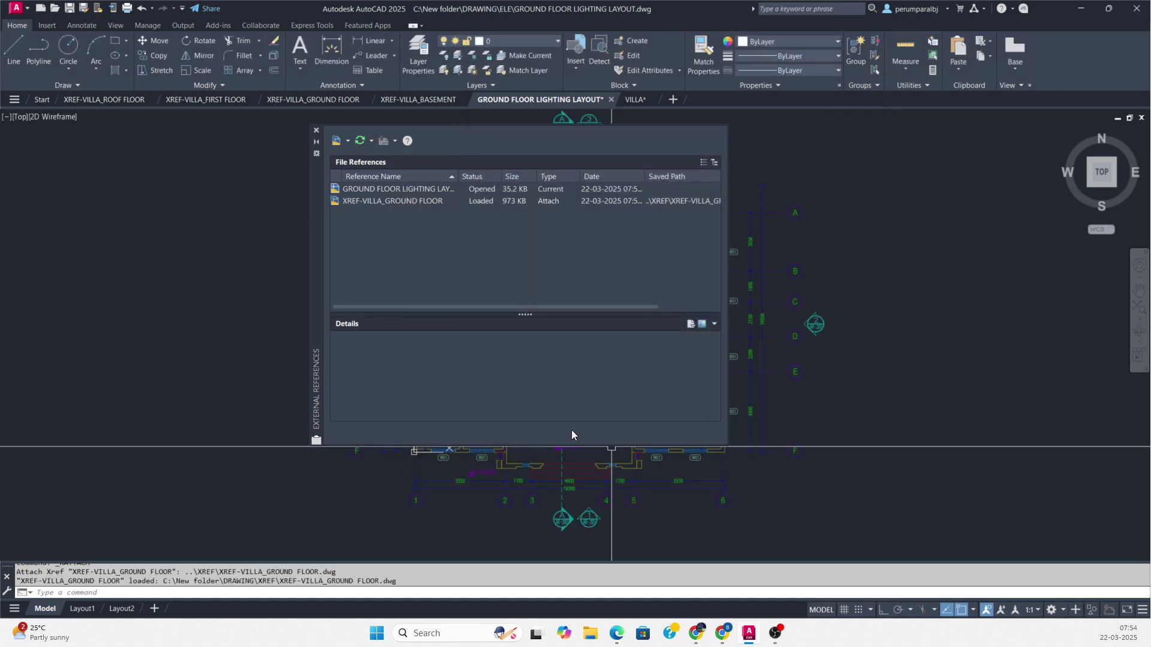
click(316, 130)
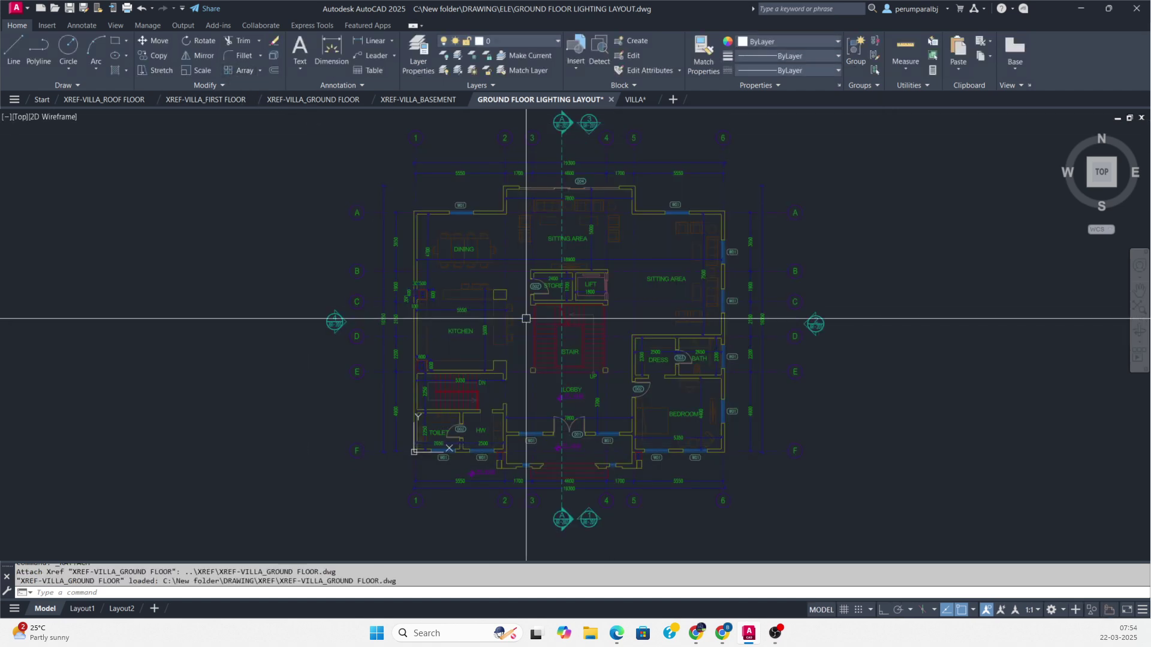
- Set the colour of all ground floor reference layers to 8 using the Xref layer filter
key(Escape)
key(Escape)
text(la)
key(Return)
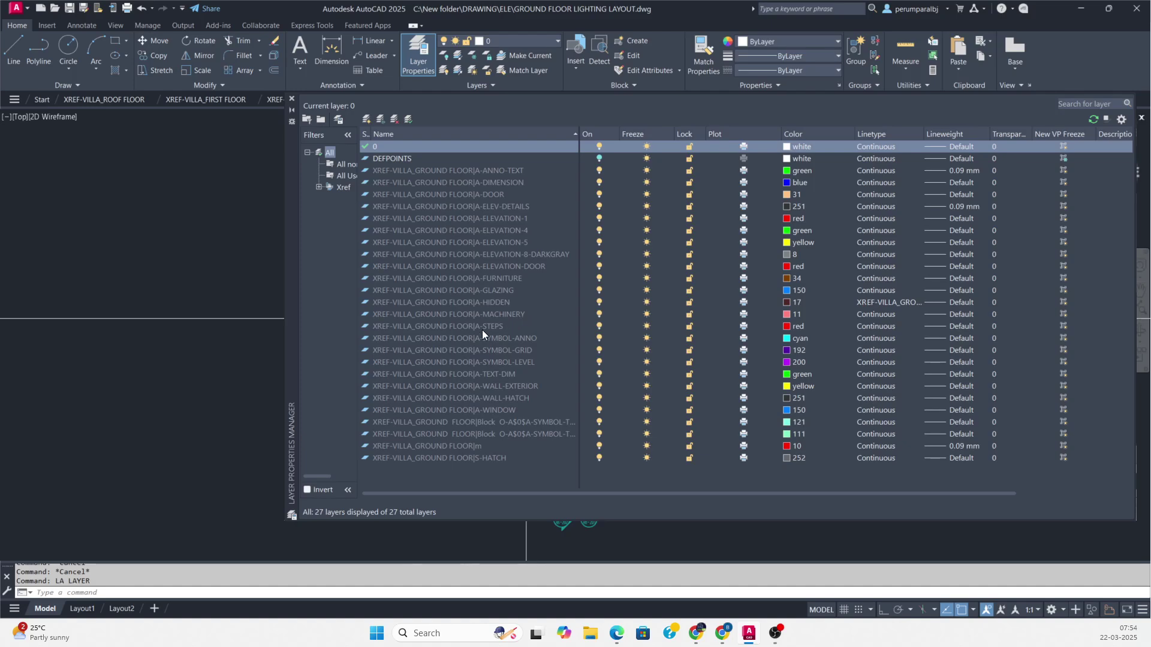
click(343, 187)
click(455, 339)
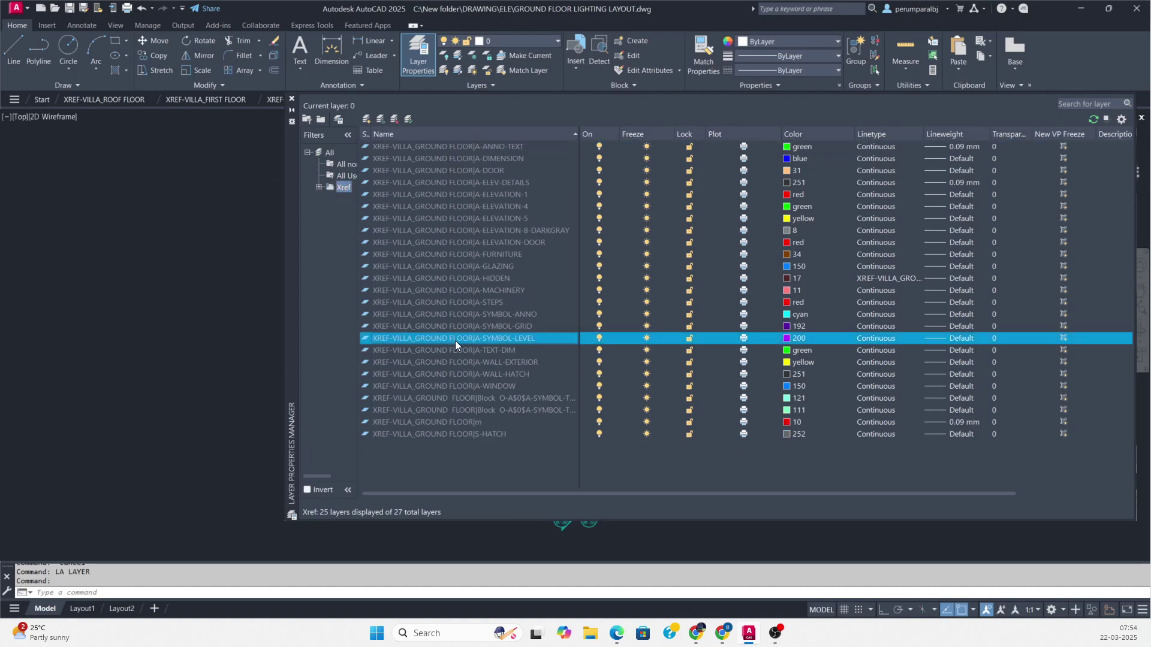
key(ctrl+a)
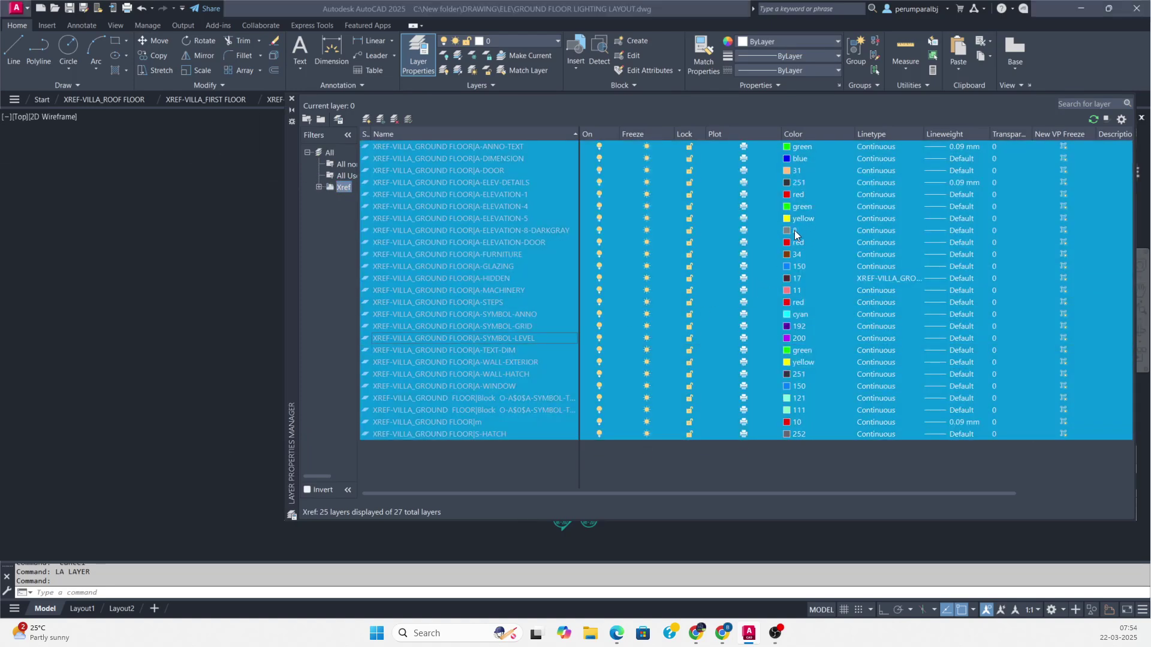
click(794, 230)
click(539, 371)
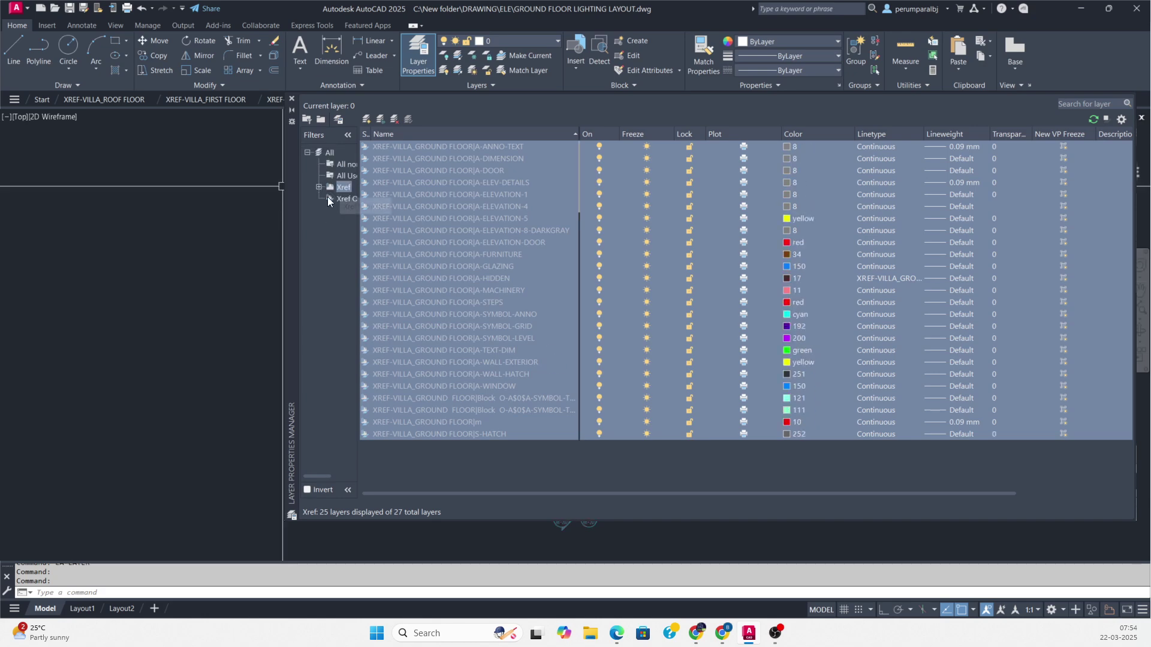
click(292, 97)
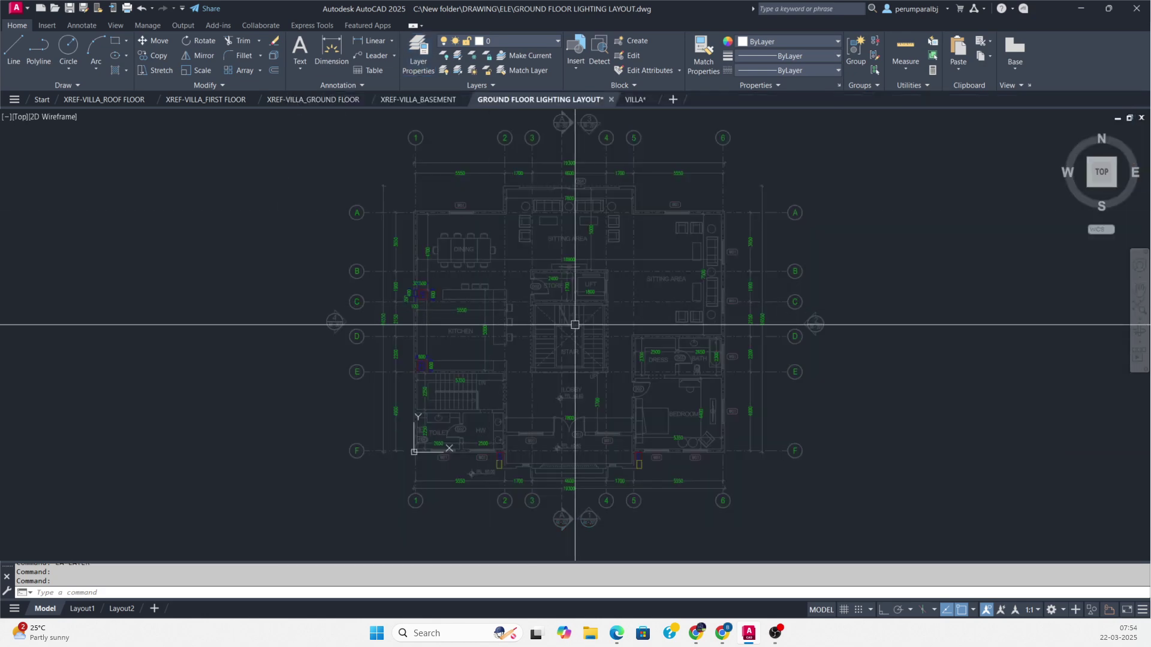
- Freeze the ground floor reference's A-DIMENSION layer with LAYFRZ by picking the dimension beside the store
scroll(578, 326, up, 2)
key(Escape)
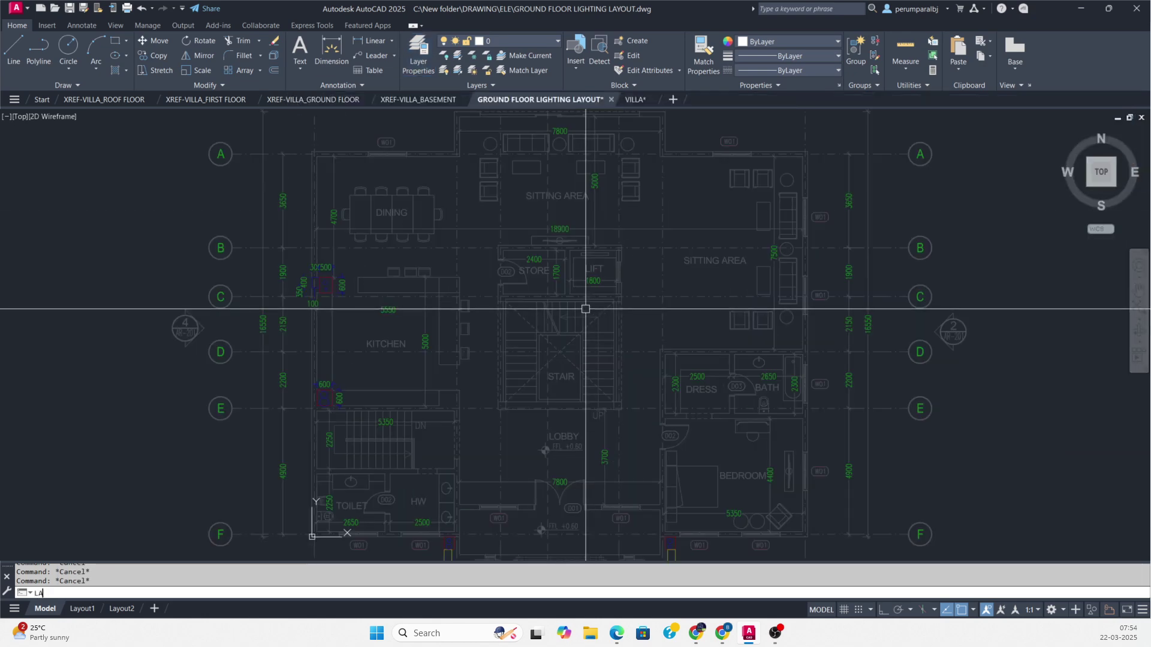
text(LAYFRZ)
key(Return)
scroll(545, 286, up, 8)
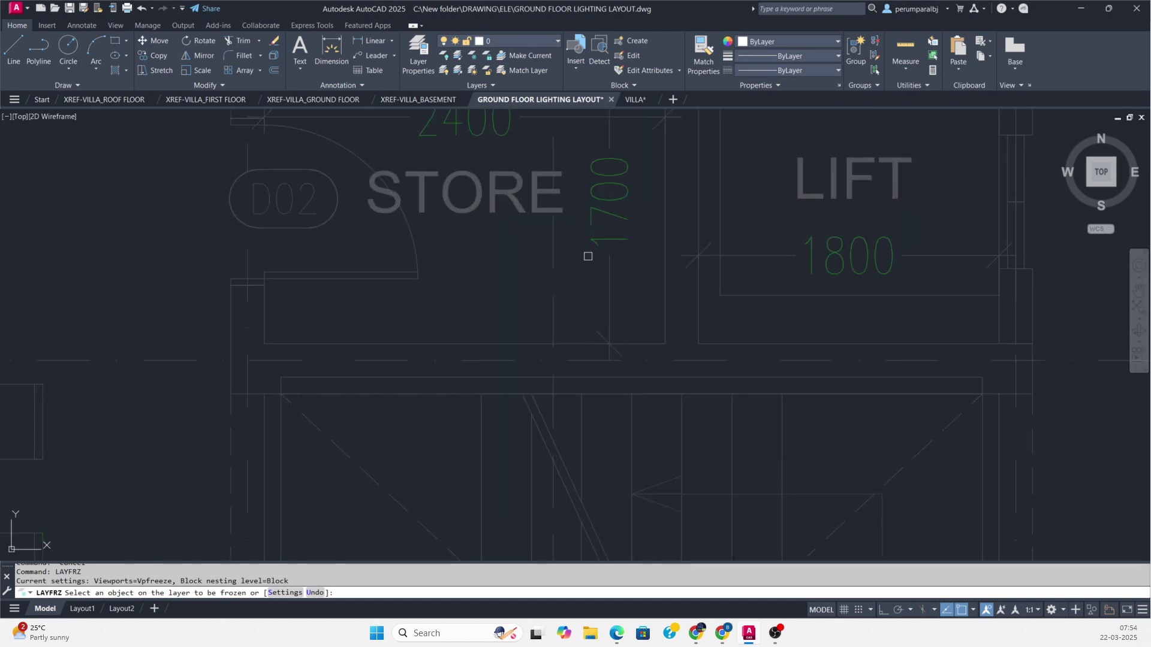
click(611, 270)
- Freeze the door tag layer and the A-SYMBOL-ANNO layer by picking the store's door tag and a section marker
scroll(617, 275, down, 10)
scroll(582, 272, up, 8)
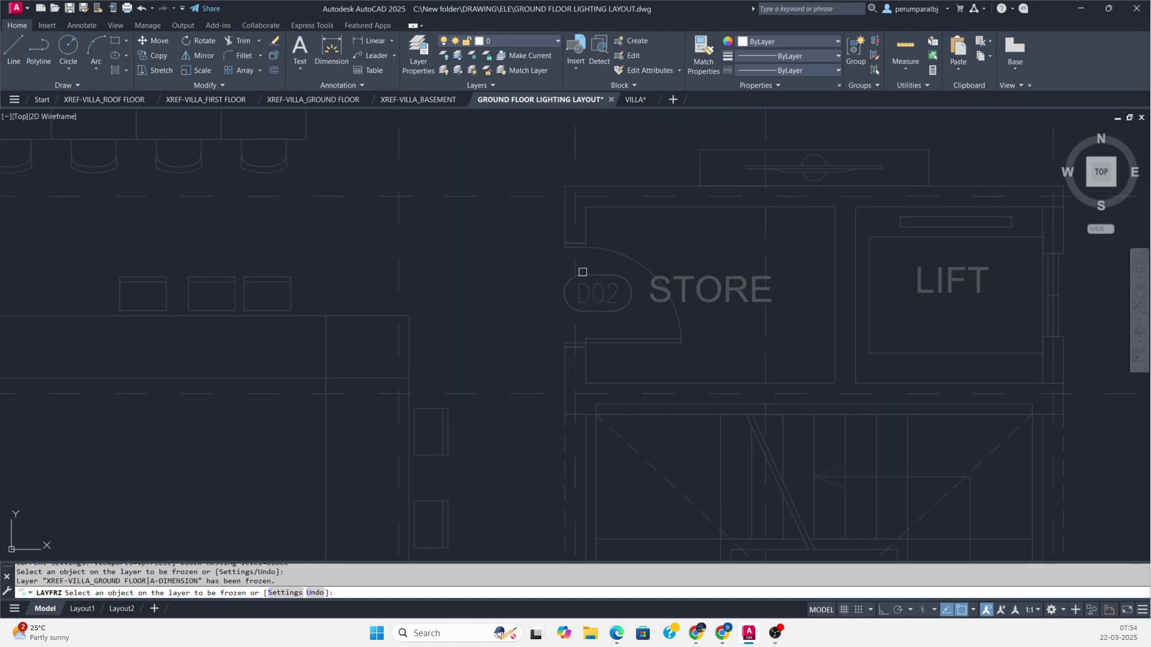
click(615, 279)
scroll(618, 282, down, 8)
click(311, 365)
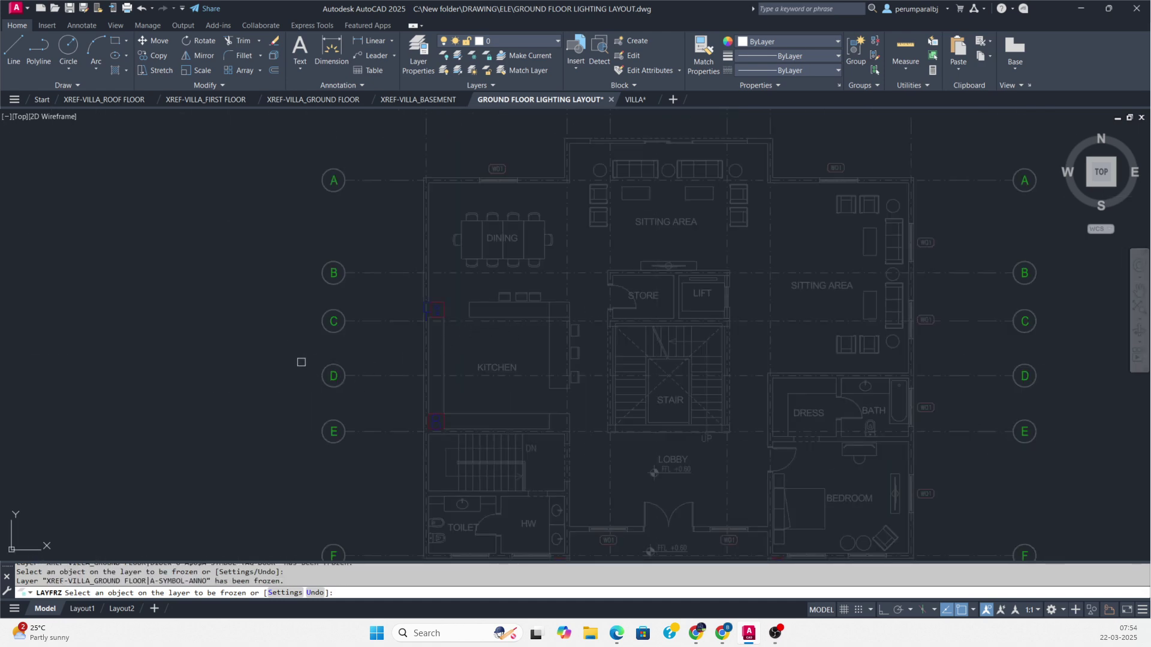
- Freeze the window tag layer by picking a W01 tag below the bedroom, and end LAYFRZ
scroll(336, 369, down, 8)
scroll(383, 416, up, 10)
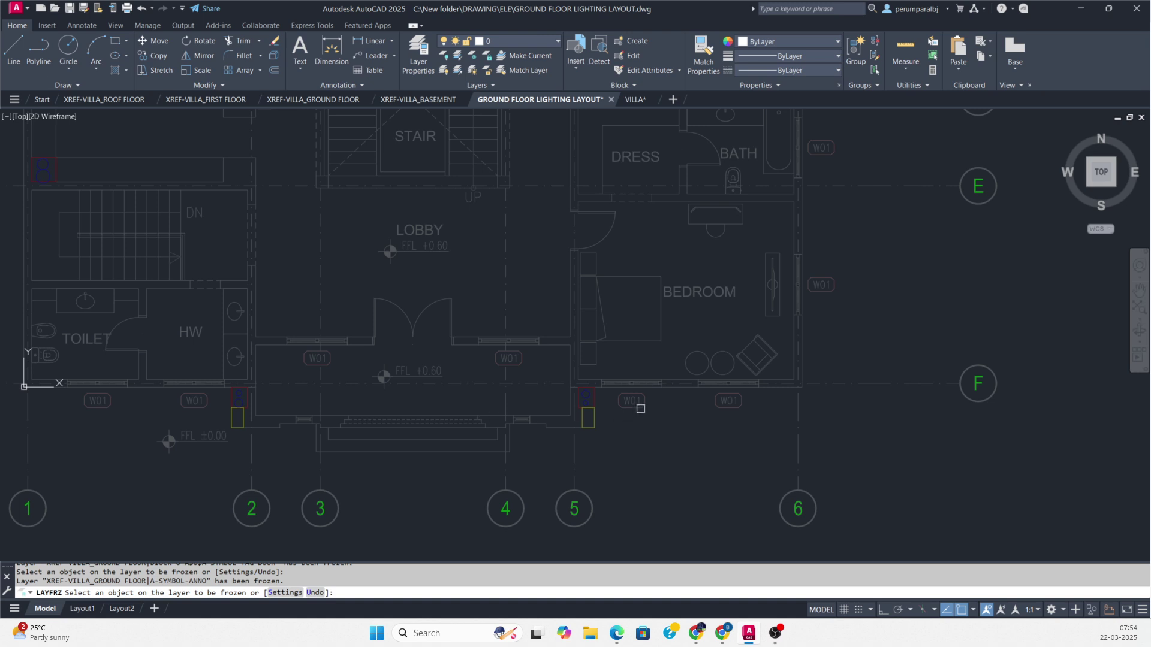
click(640, 408)
middle_drag(505, 390, 591, 334)
key(Escape)
key(Escape)
- Try to set the ground floor reference's still-coloured shaft objects to ByLayer with SETBYLAYER, including ByBlock properties and blocks
scroll(674, 350, up, 8)
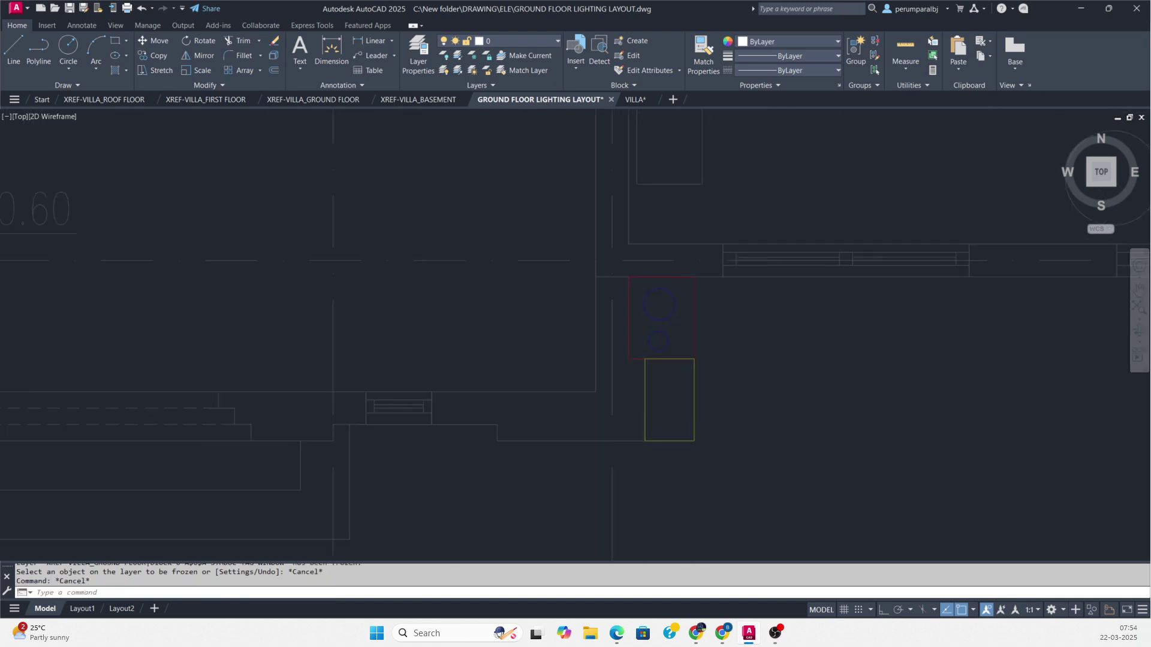
scroll(618, 349, down, 10)
scroll(442, 268, down, 4)
scroll(442, 236, up, 12)
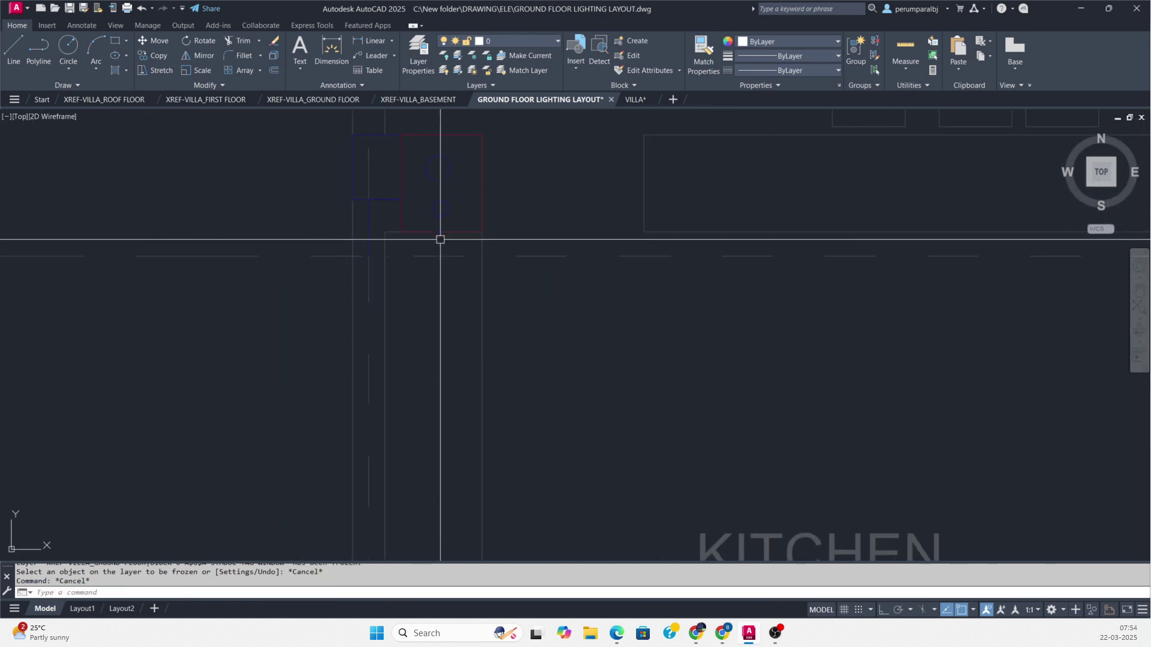
key(Escape)
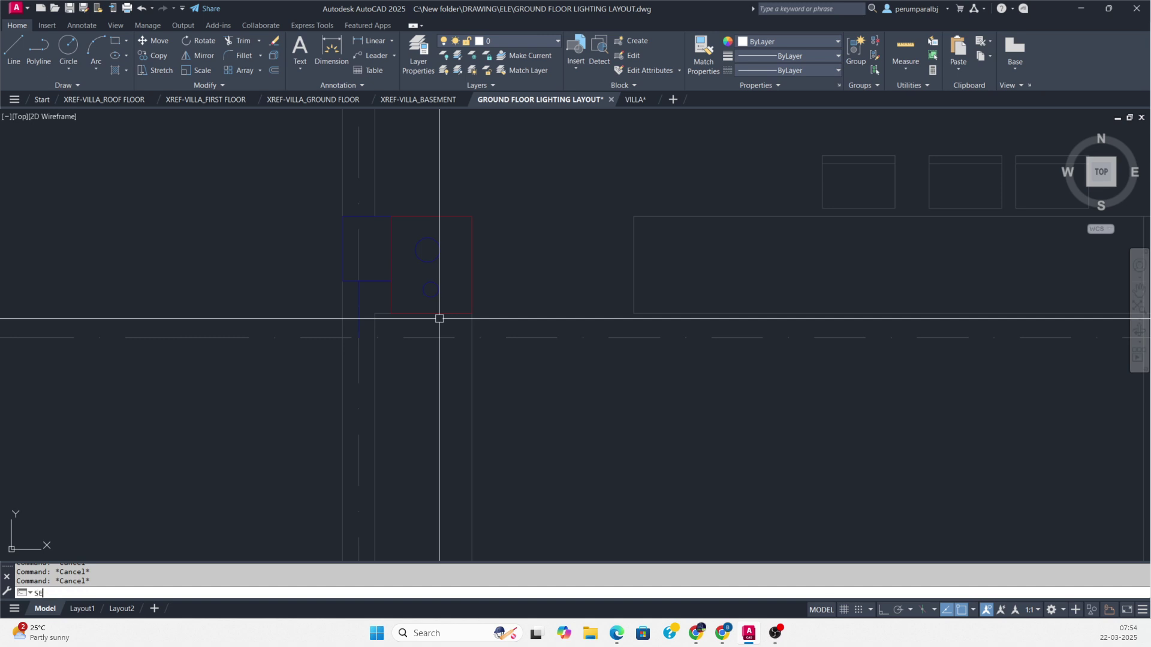
text(SETBYLAY)
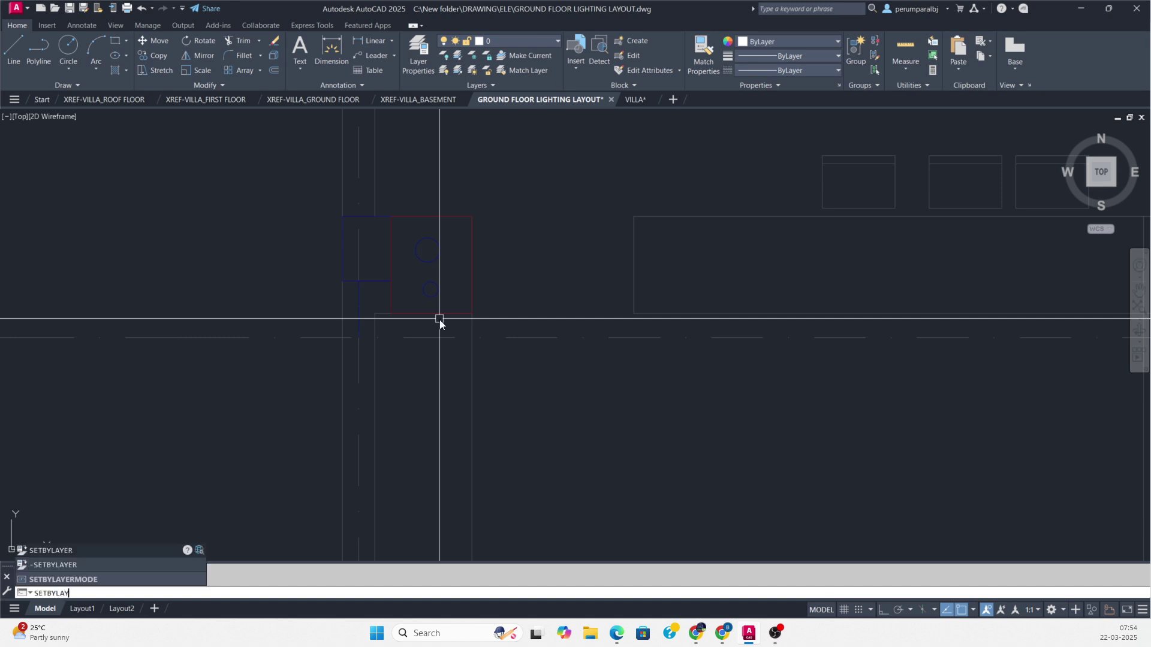
key(Return)
click(422, 312)
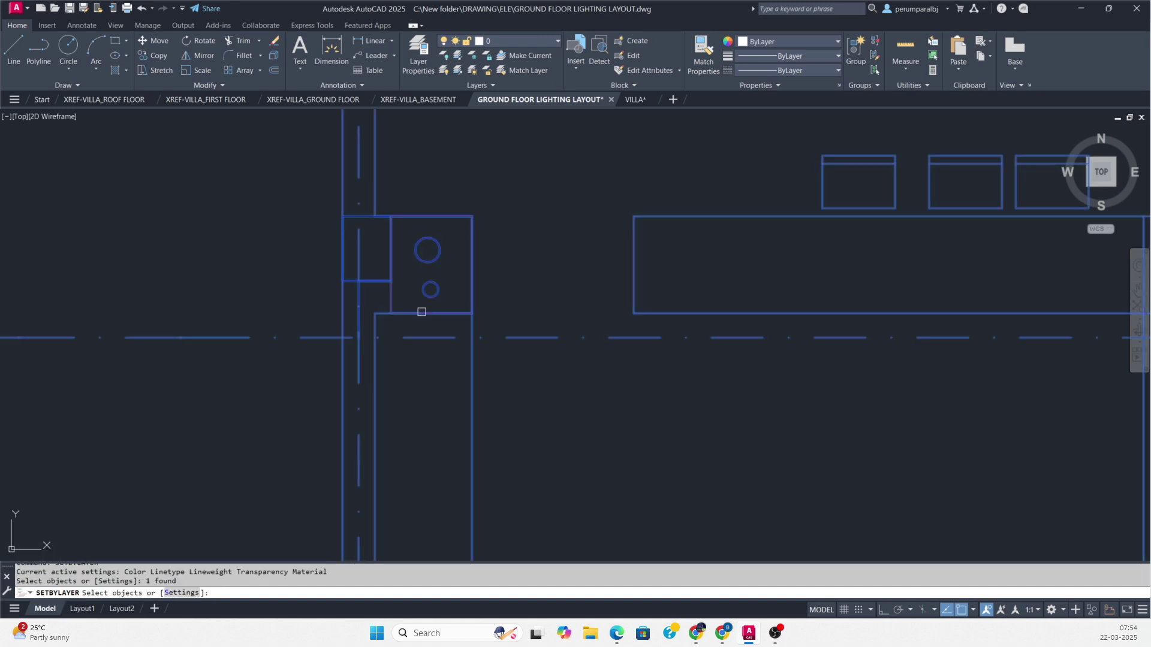
key(Return)
key(Return)
key(Return)
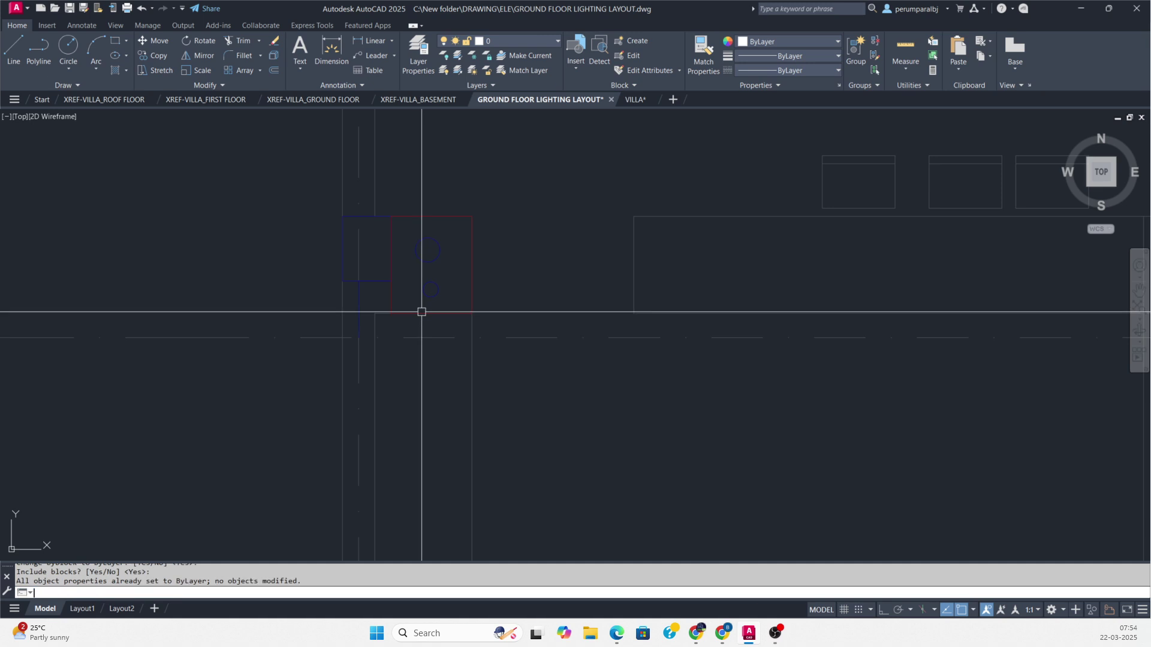
- Open the ground floor reference drawing from the attached xref to reach the shaft objects below the kitchen
scroll(480, 309, down, 5)
scroll(565, 462, up, 6)
scroll(462, 411, down, 2)
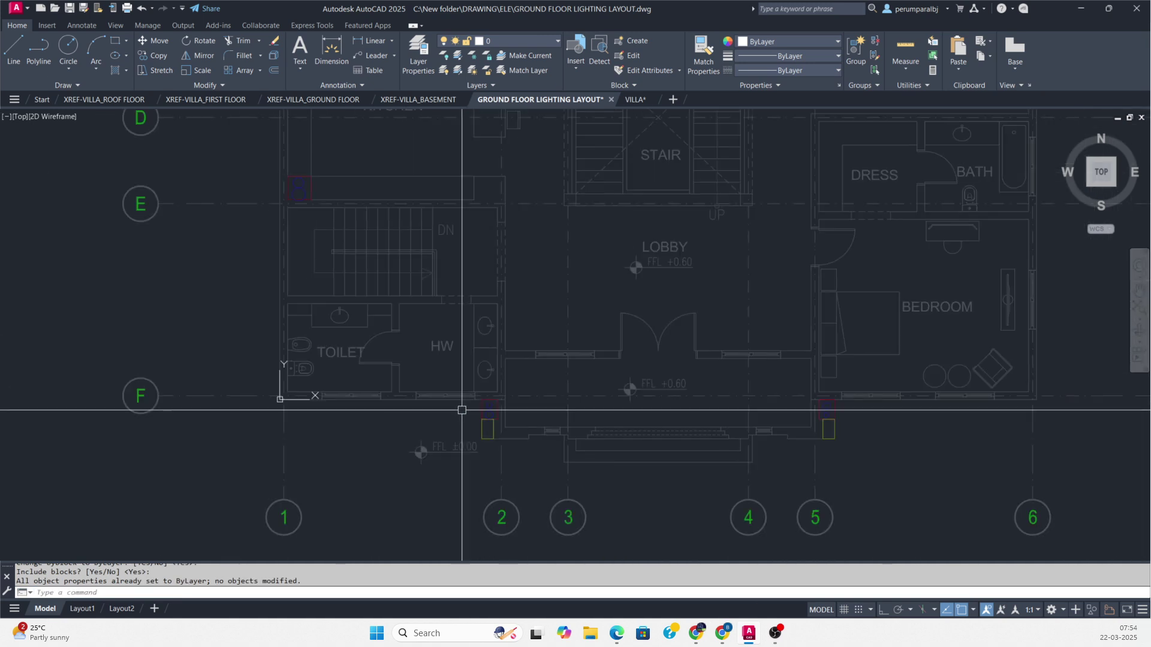
scroll(488, 429, up, 4)
click(489, 436)
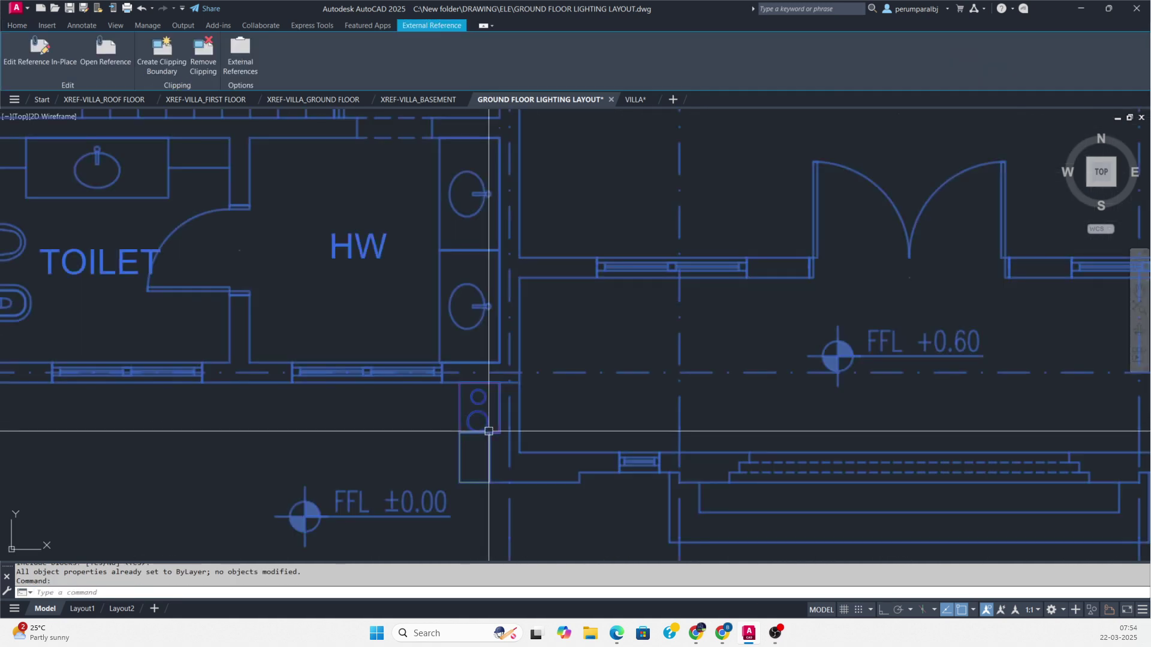
right_click(490, 435)
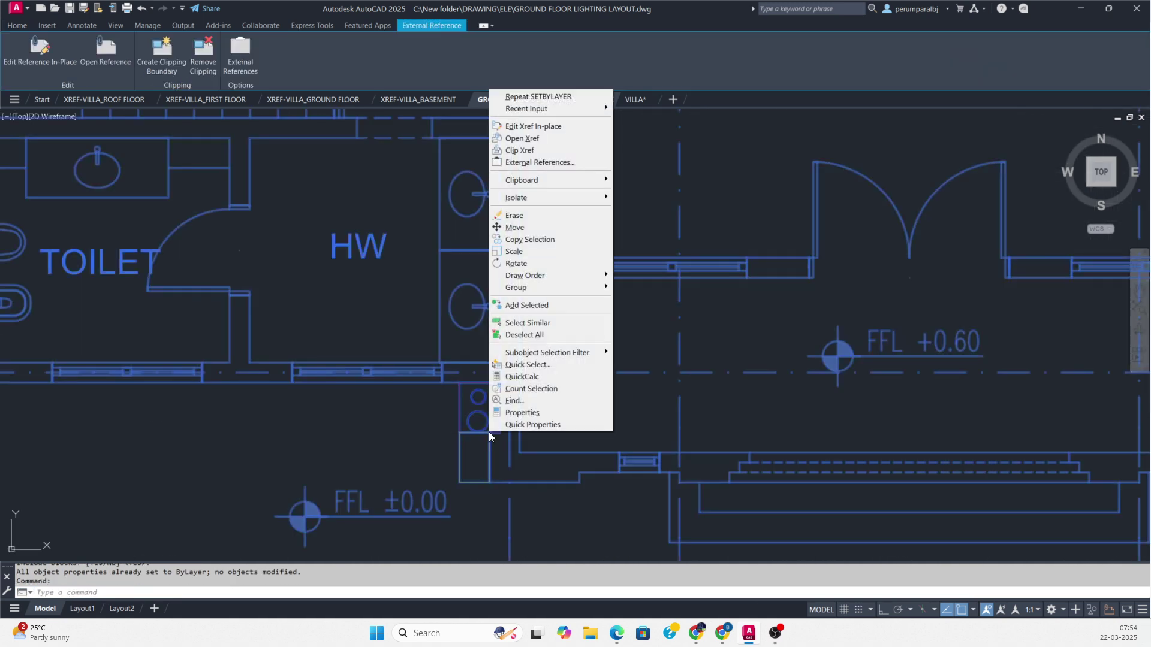
click(520, 143)
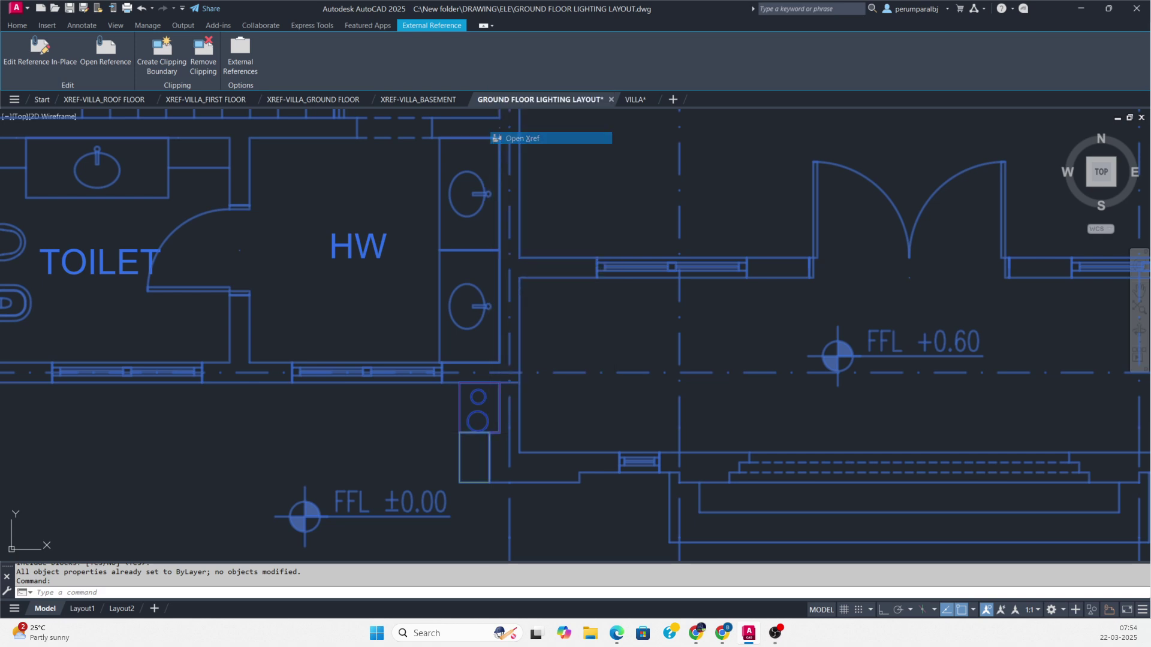
scroll(404, 382, up, 8)
scroll(404, 382, up, 3)
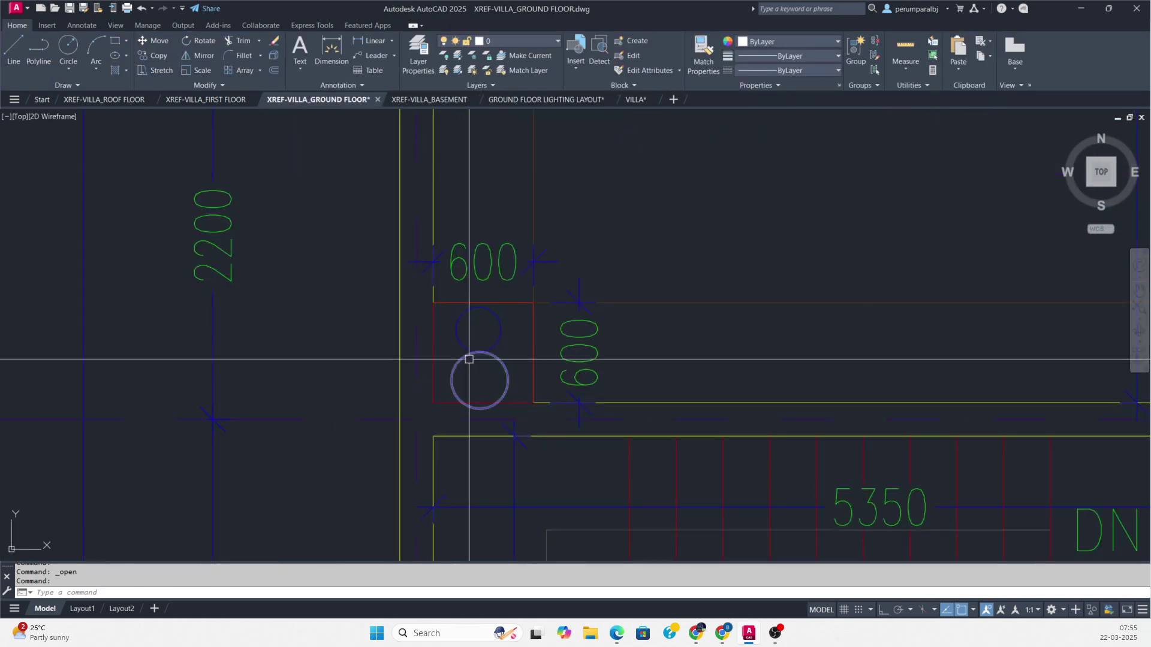
click(479, 354)
click(529, 352)
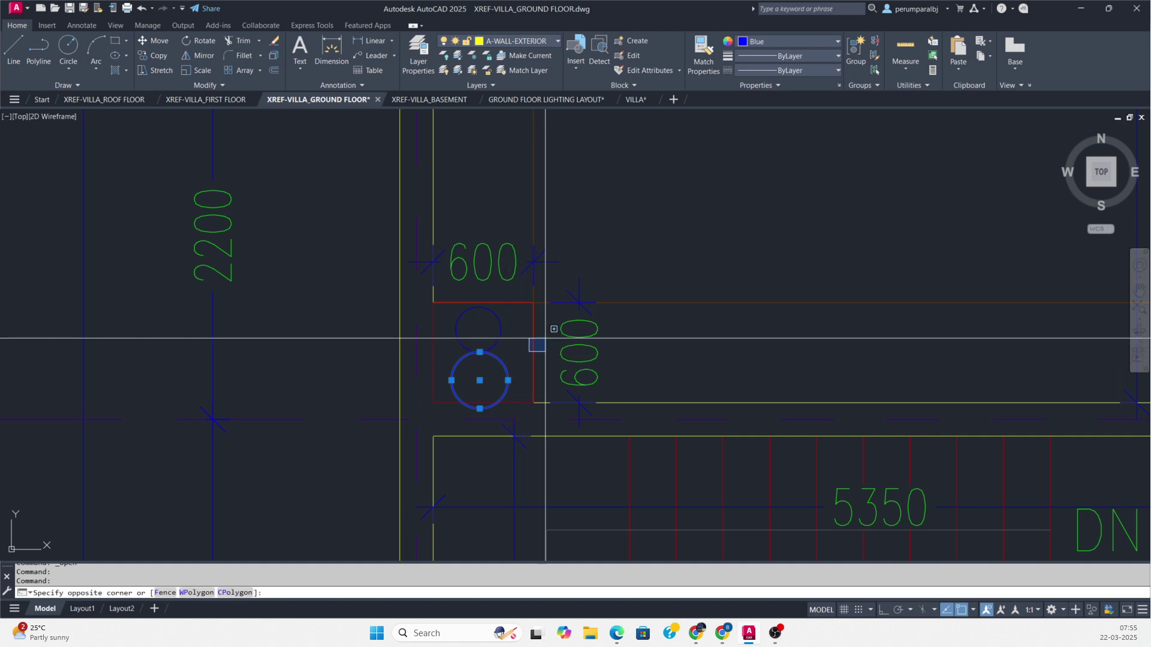
key(Escape)
key(Escape)
- Set the two shaft circles, the shaft outline and all similar objects to ByLayer colour, and save the ground floor reference drawing
scroll(504, 326, up, 2)
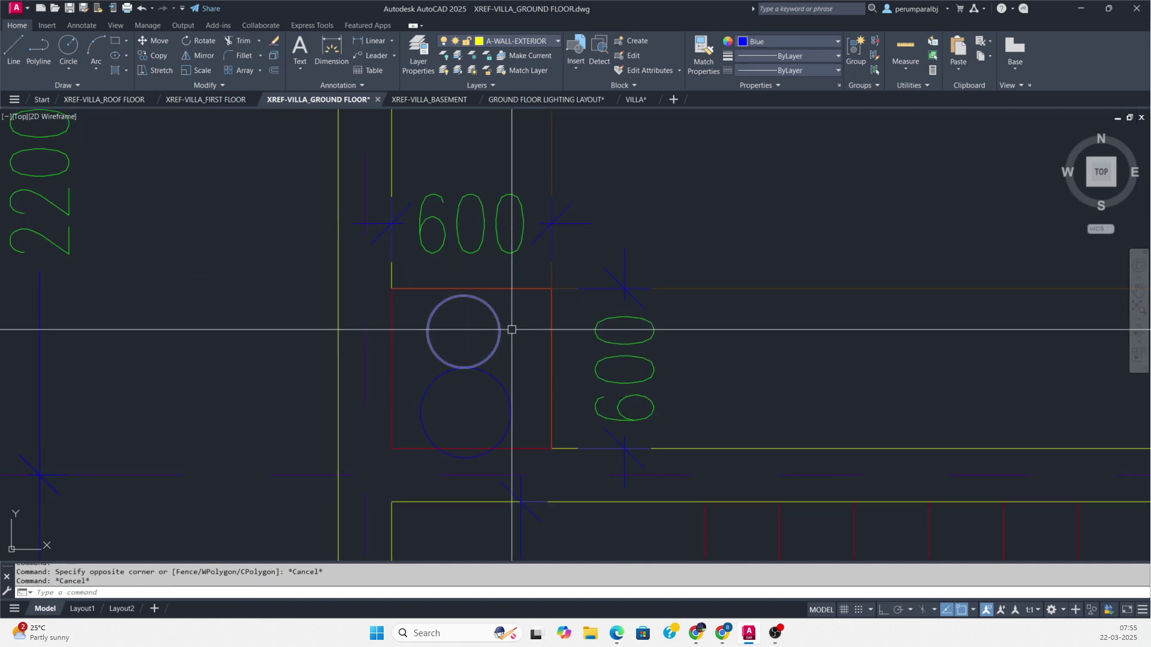
click(527, 322)
click(449, 411)
click(549, 375)
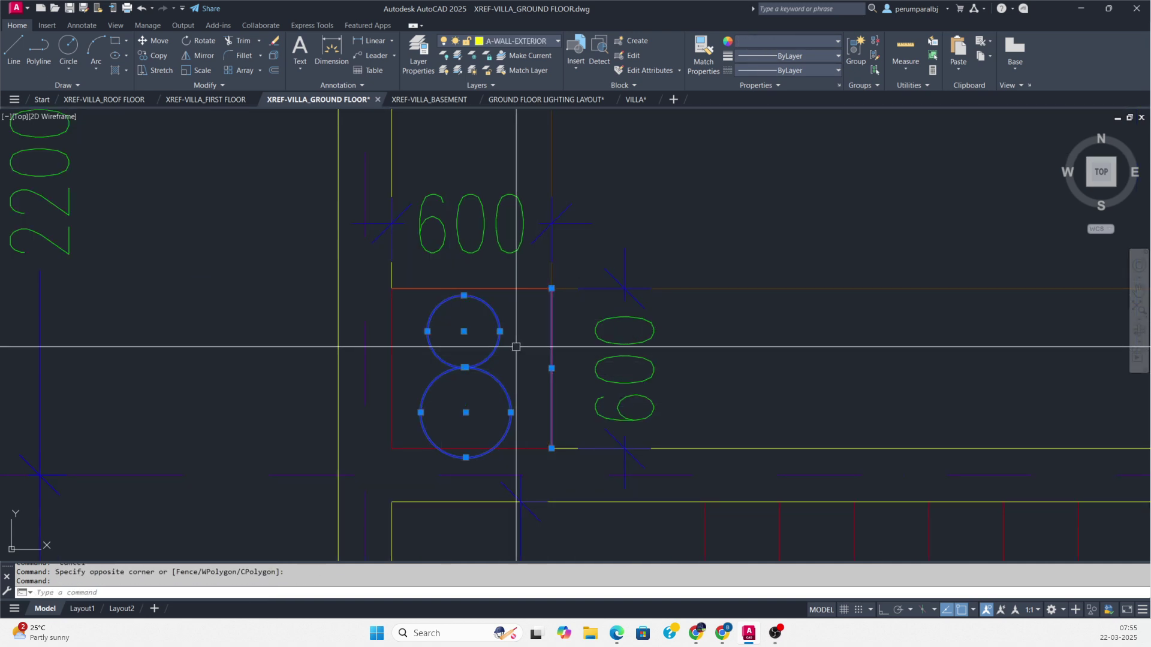
right_click(520, 346)
click(553, 509)
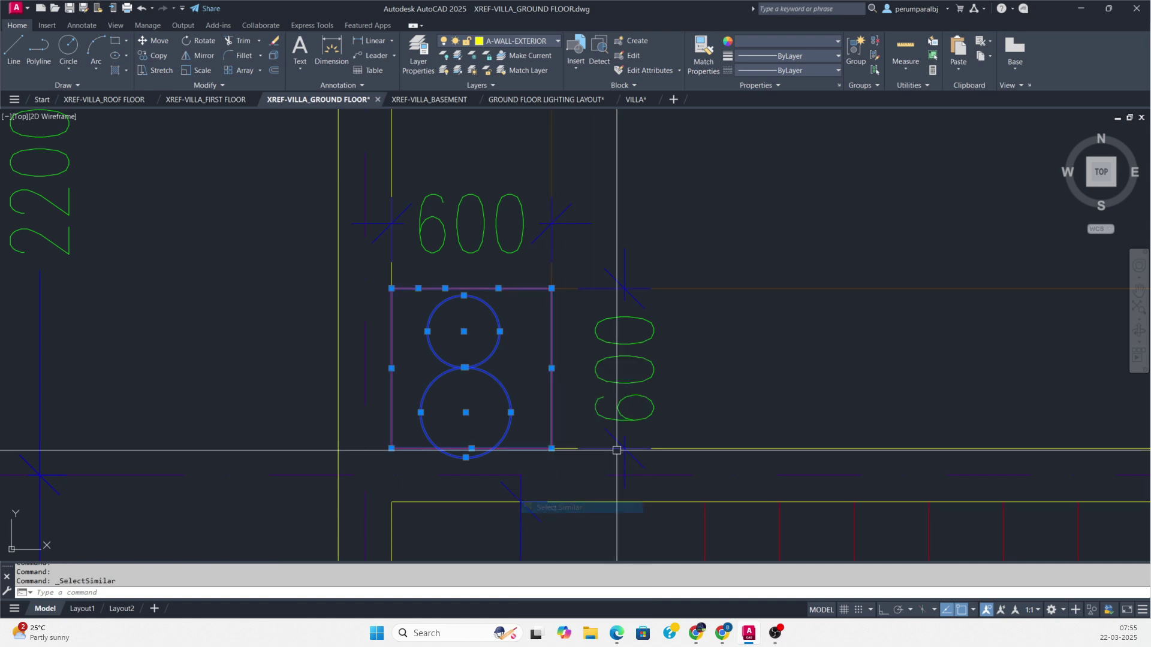
click(814, 42)
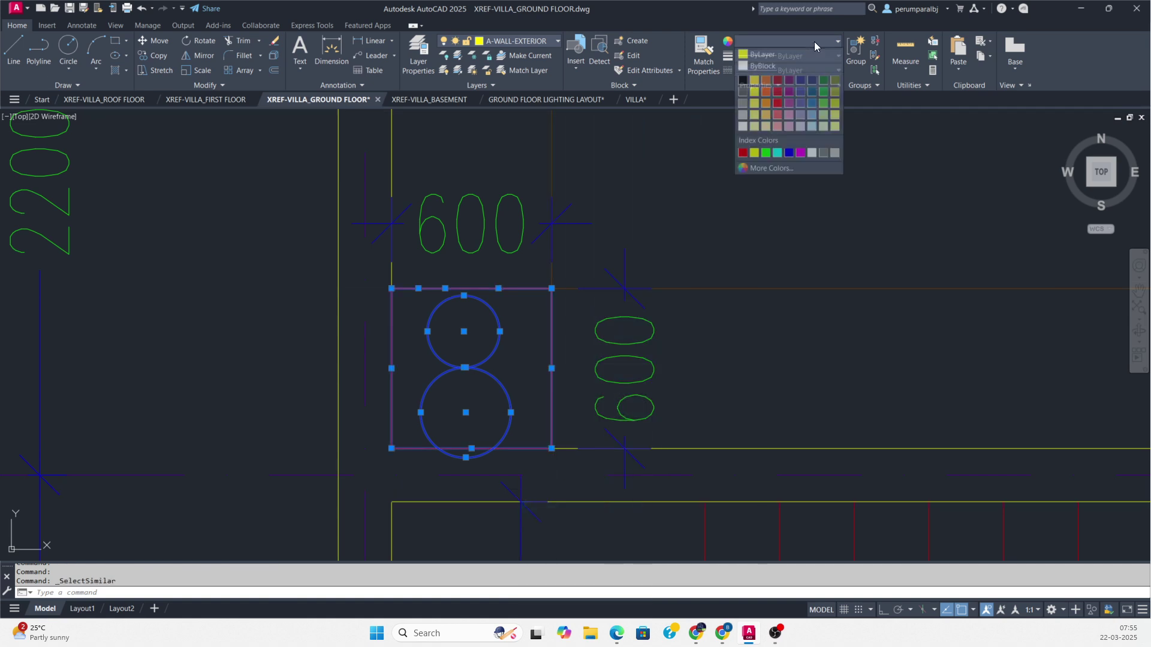
click(758, 52)
key(Escape)
key(Escape)
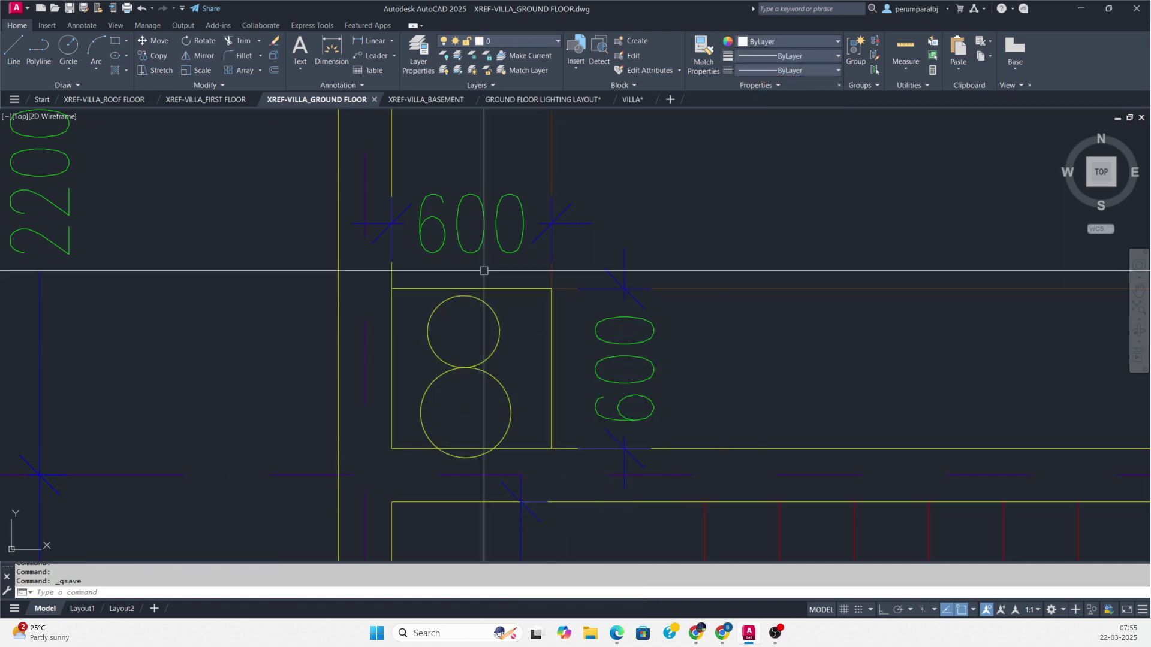
key(ctrl+s)
- Switch to the ground floor lighting layout, reload the modified XREF-VILLA_GROUND FLOOR reference and close the Xref Compare
mouse_move(552, 105)
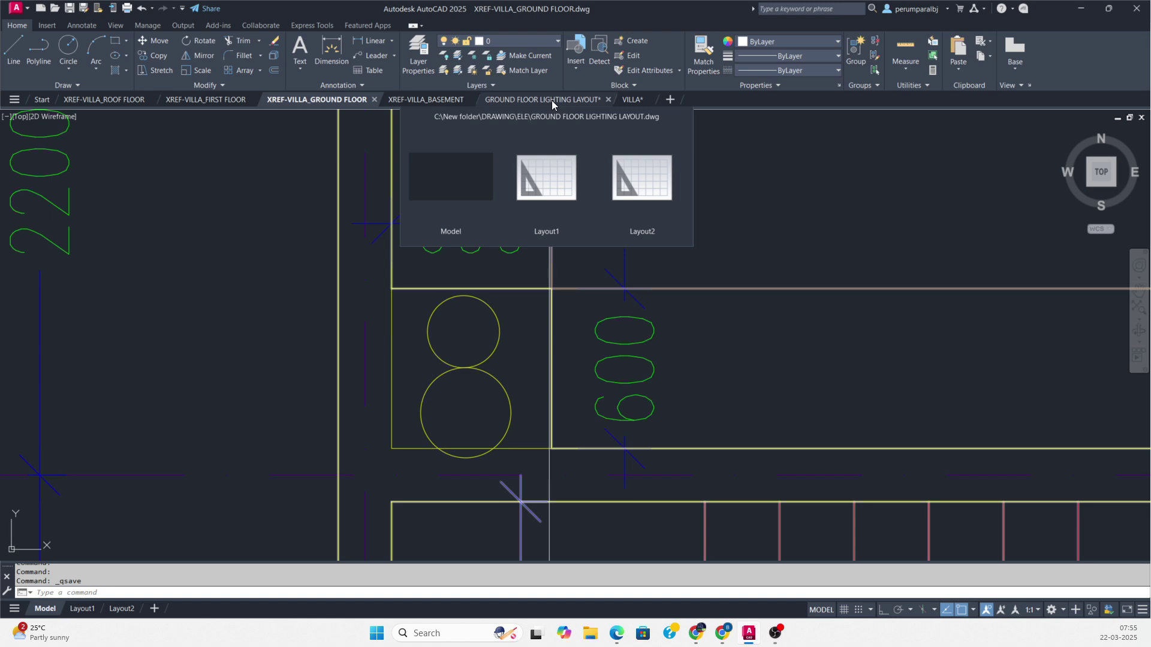
click(551, 100)
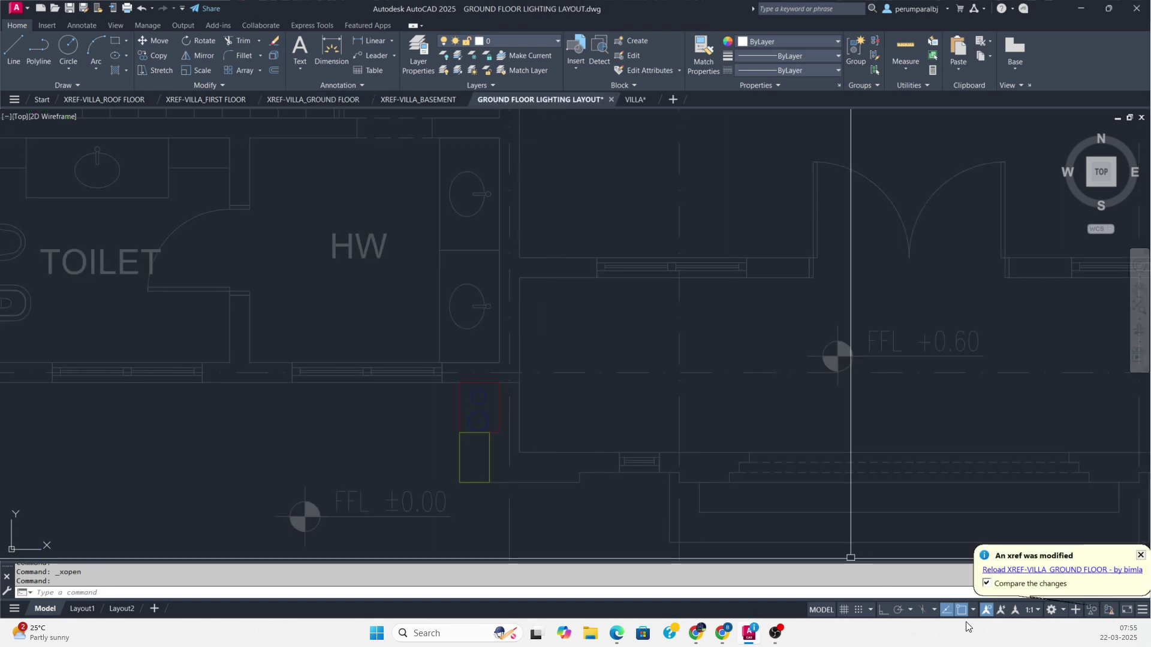
click(1027, 571)
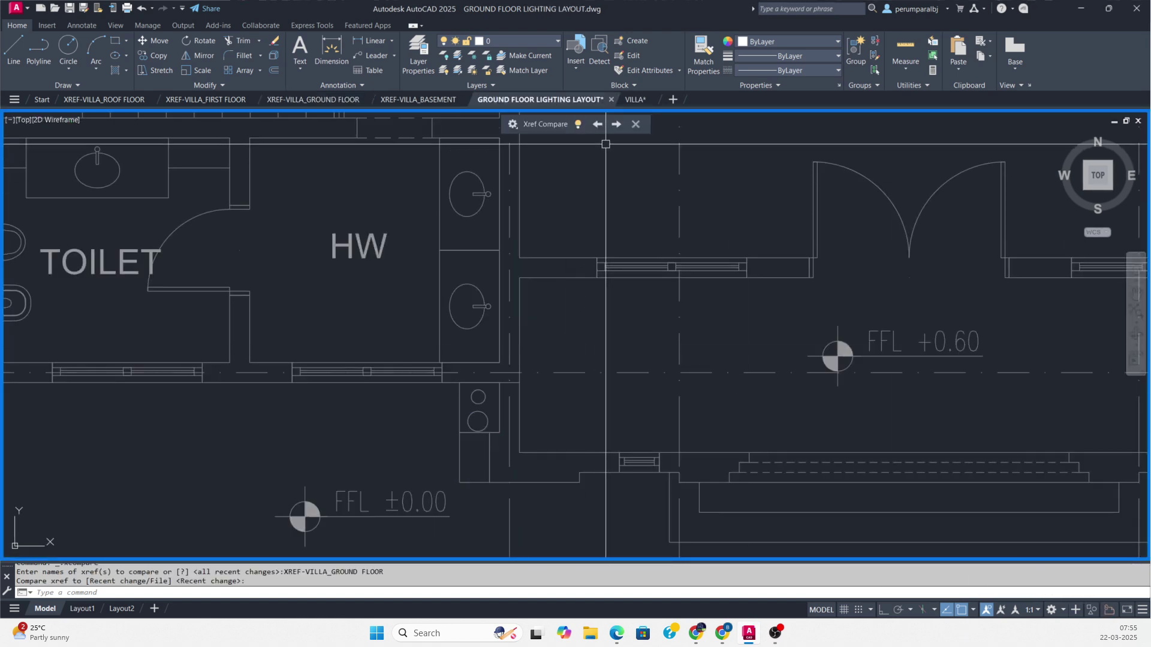
click(636, 124)
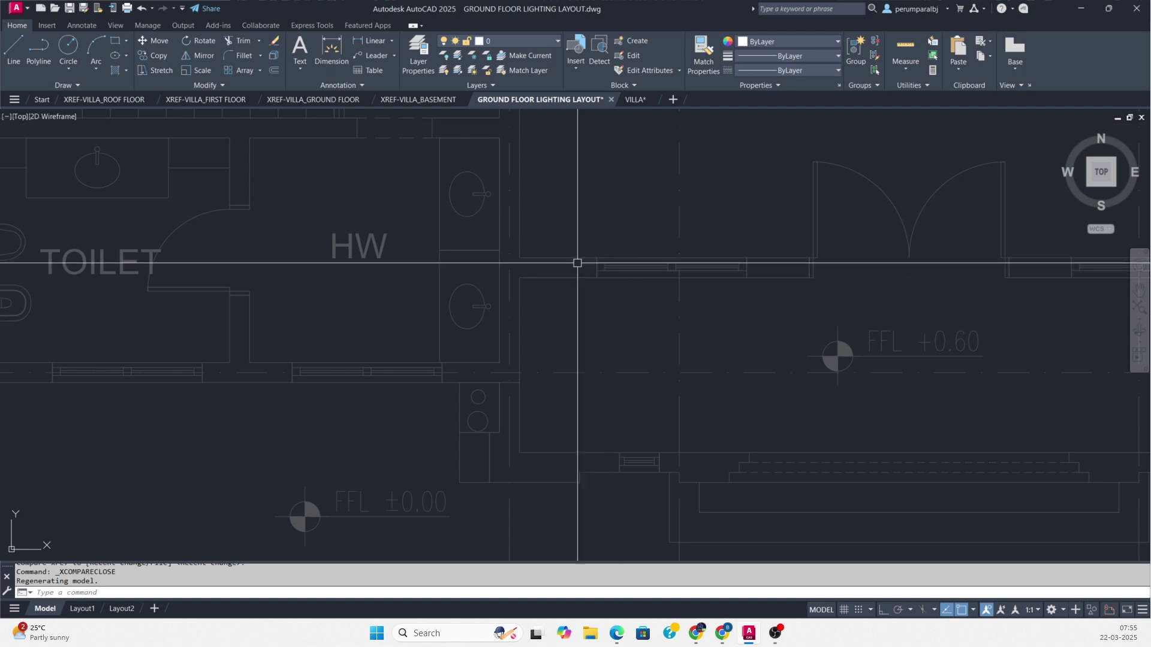
- Examine the whole ground floor plan for objects that still show their own colours
scroll(521, 306, down, 4)
scroll(510, 330, up, 6)
scroll(509, 331, down, 6)
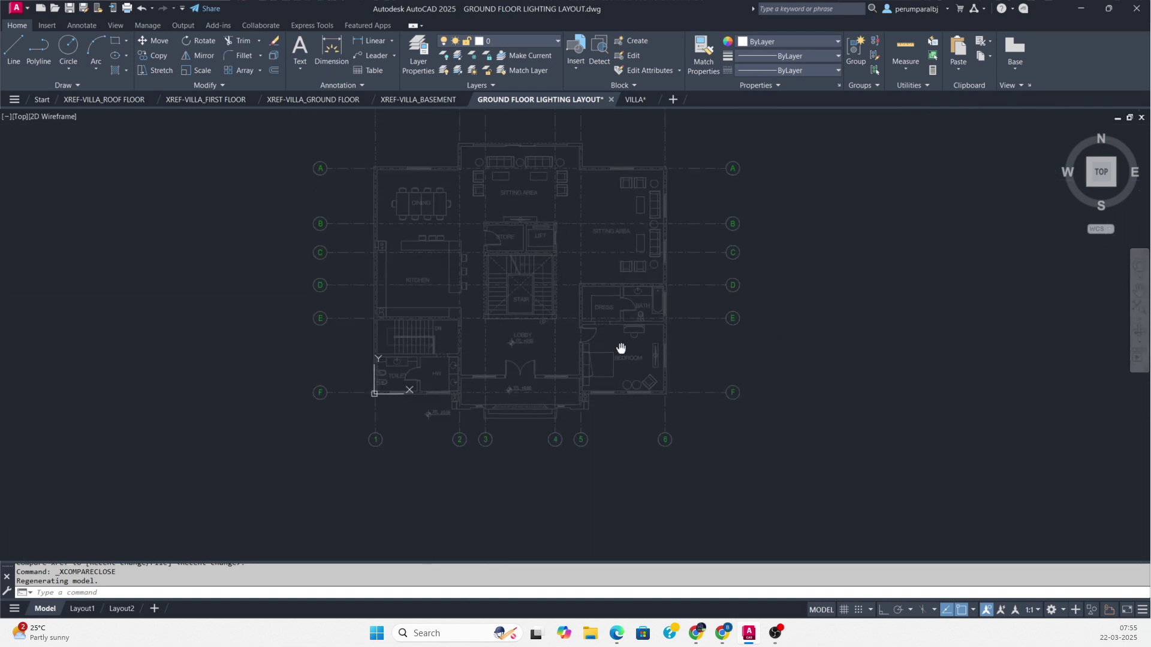
scroll(482, 270, up, 2)
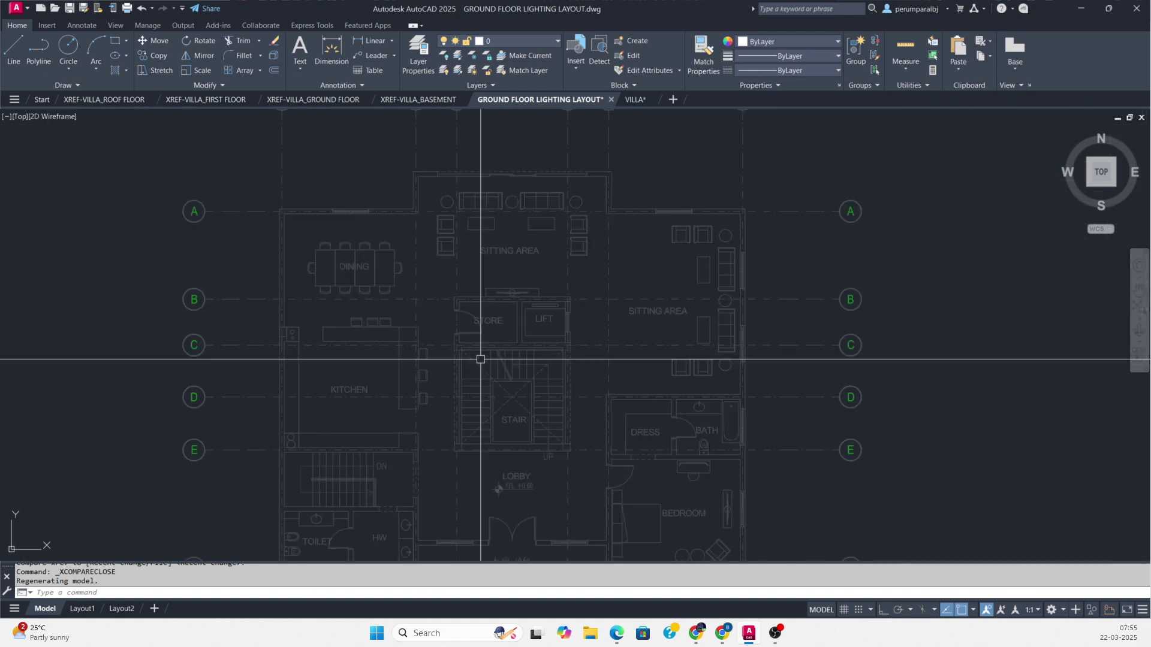
scroll(437, 341, down, 2)
scroll(405, 299, up, 6)
middle_drag(409, 299, 437, 411)
middle_drag(509, 339, 510, 386)
scroll(501, 355, down, 4)
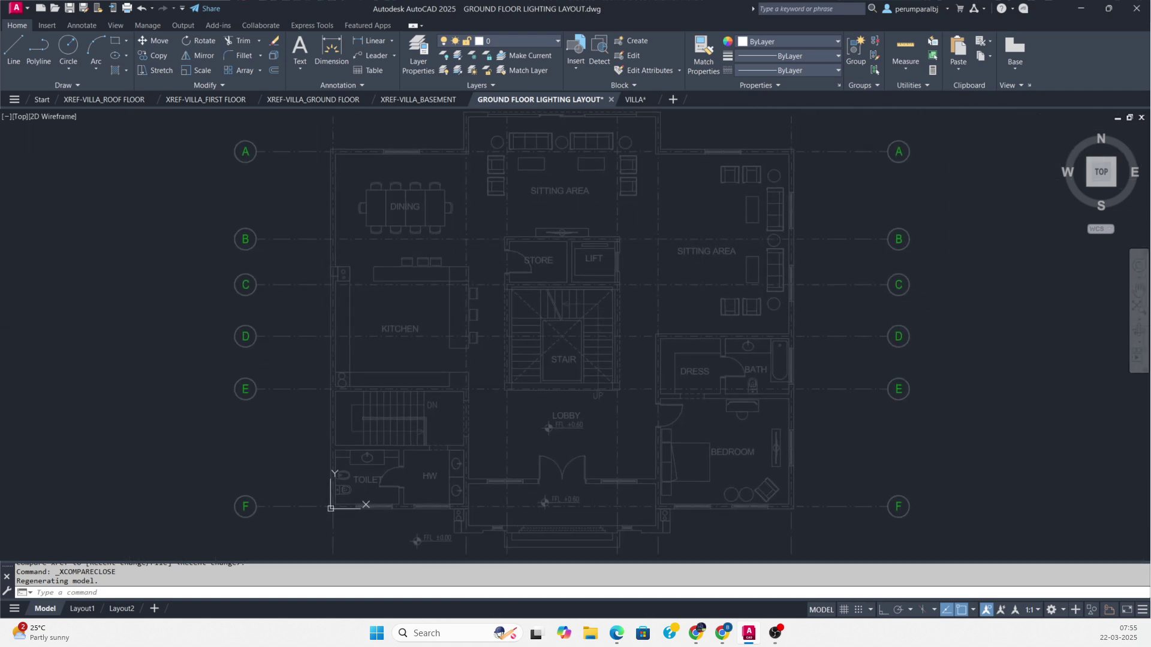
- Save the ground floor layout, and save a copy in the ELE folder as FIRST FLOOR LIGHTING LAYOUT
key(ctrl+s)
key(ctrl+shift+s)
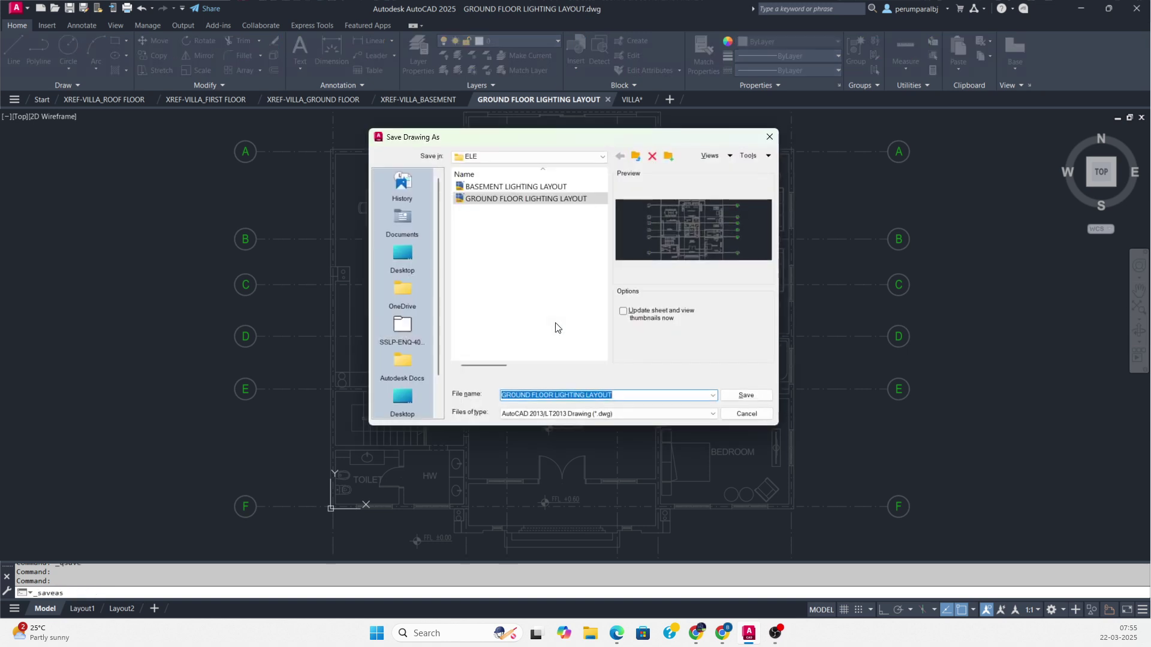
click(528, 398)
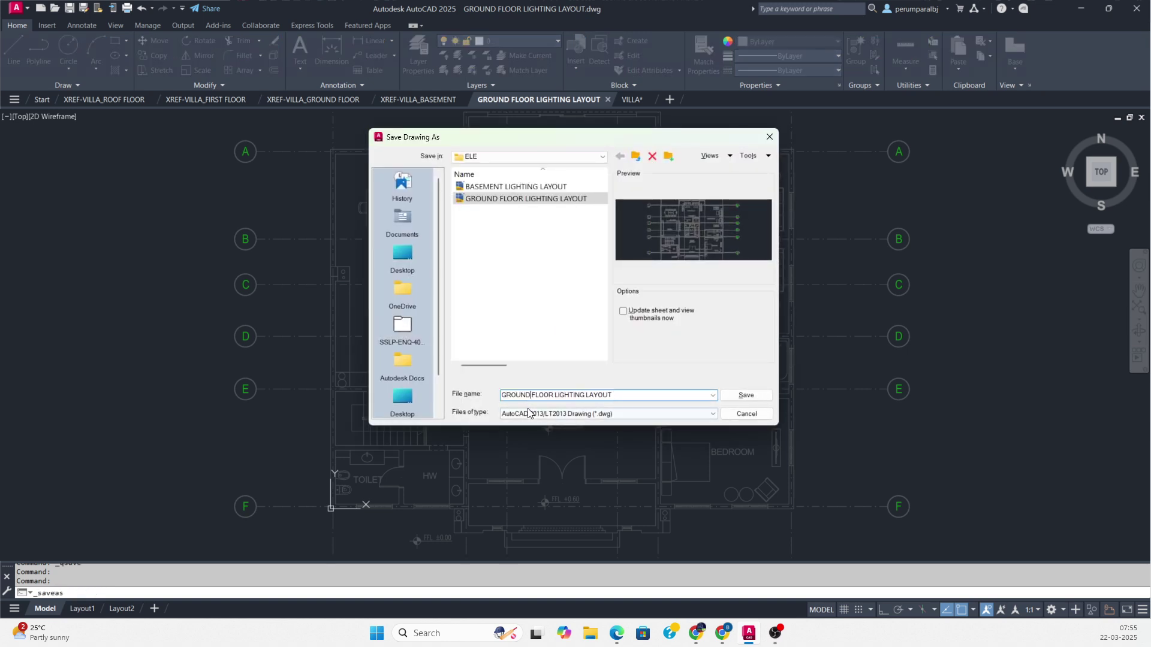
text(FIRST FLOOR)
key(BackSpace)
key(BackSpace)
key(BackSpace)
key(BackSpace)
key(BackSpace)
key(BackSpace)
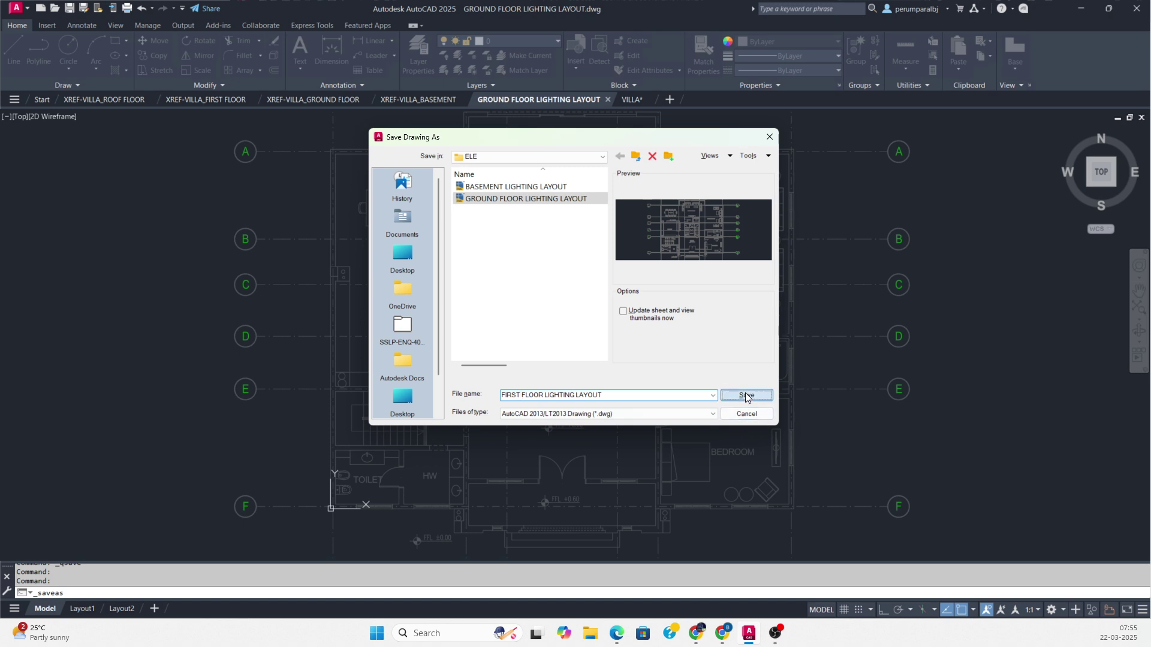
click(746, 396)
- Detach the XREF-VILLA_GROUND FLOOR reference from the first floor lighting layout
key(Return)
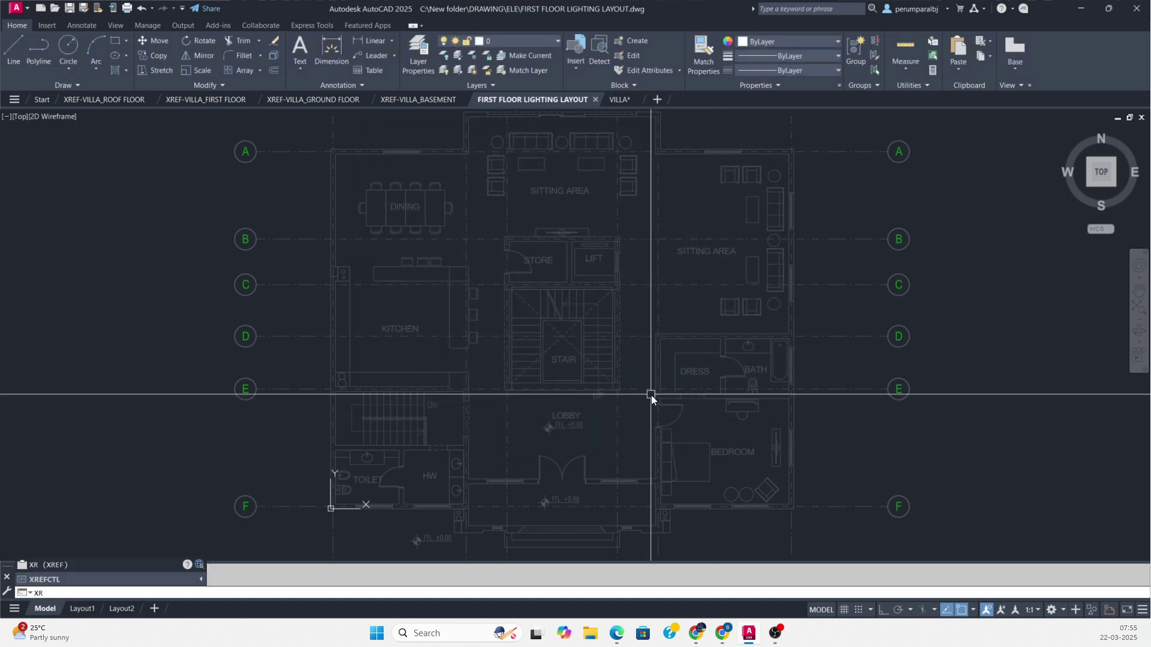
click(419, 202)
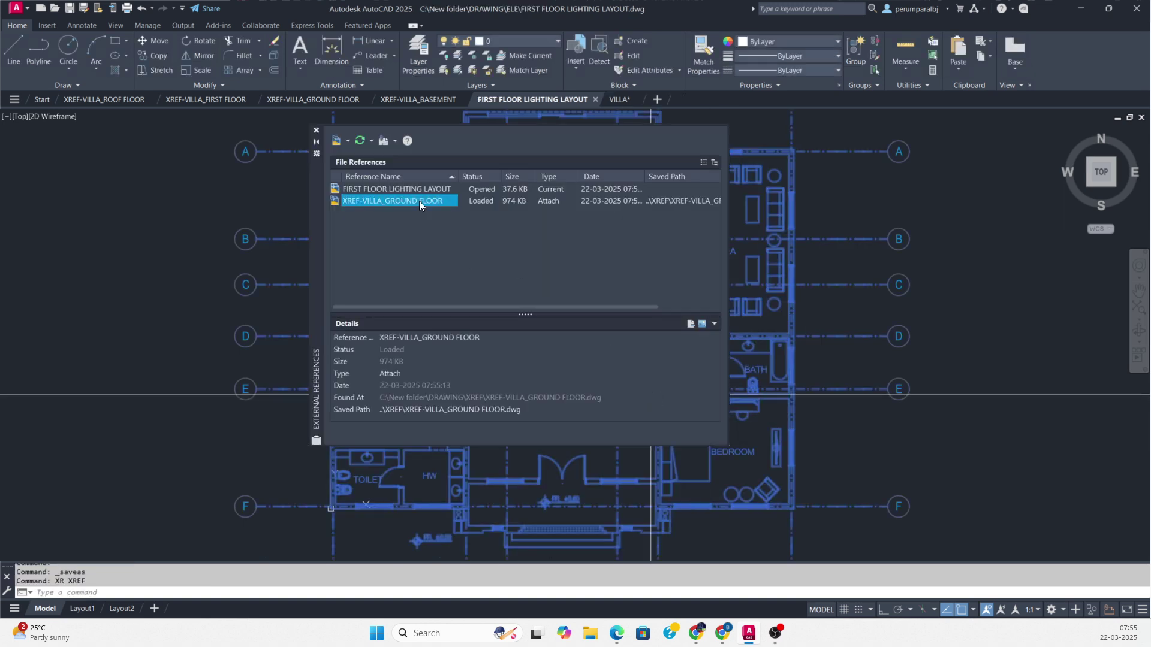
right_click(419, 201)
click(454, 278)
- Attach XREF-VILLA_FIRST FLOOR from the XREF folder as a DWG reference, and close the External References palette
right_click(387, 233)
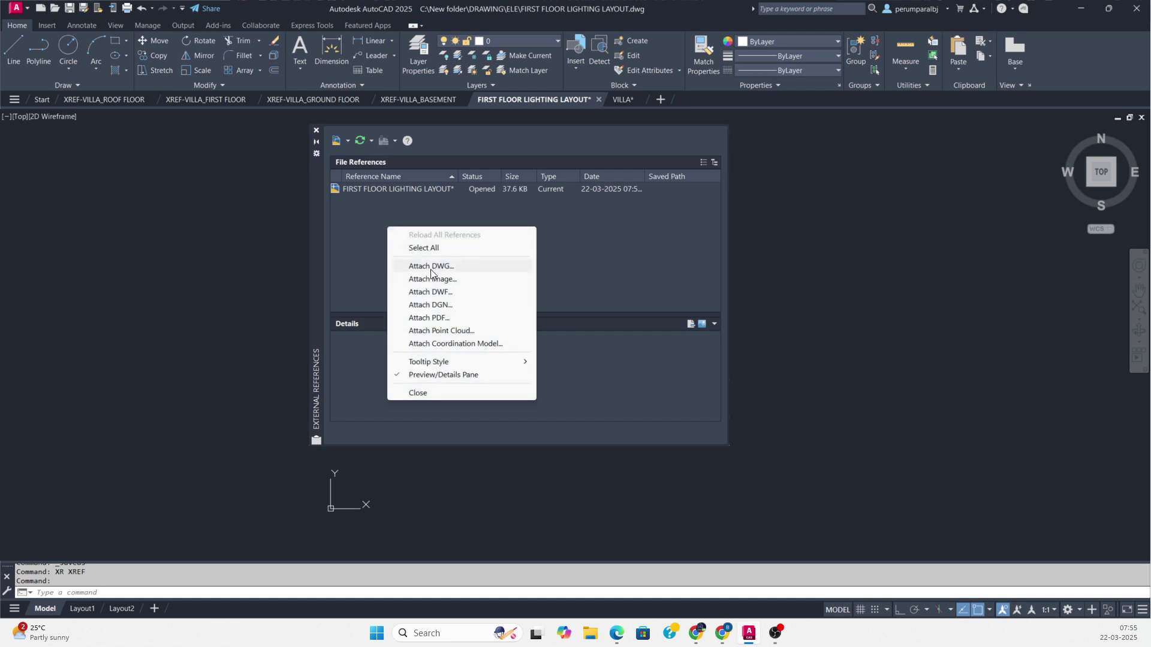
click(431, 266)
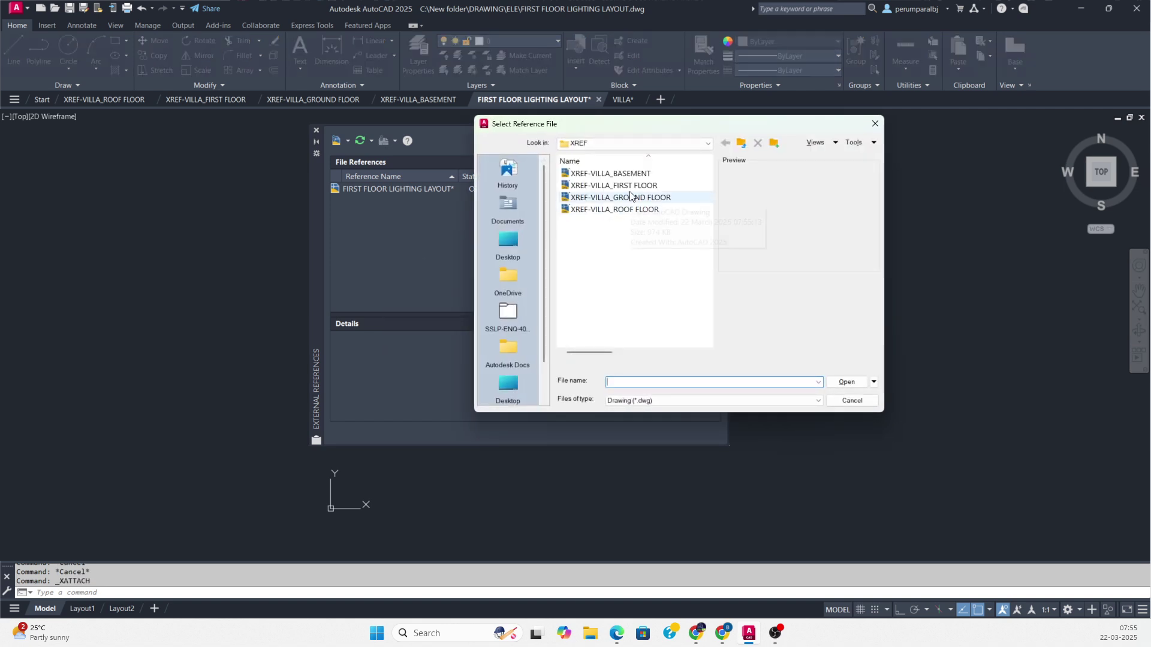
click(624, 186)
click(848, 384)
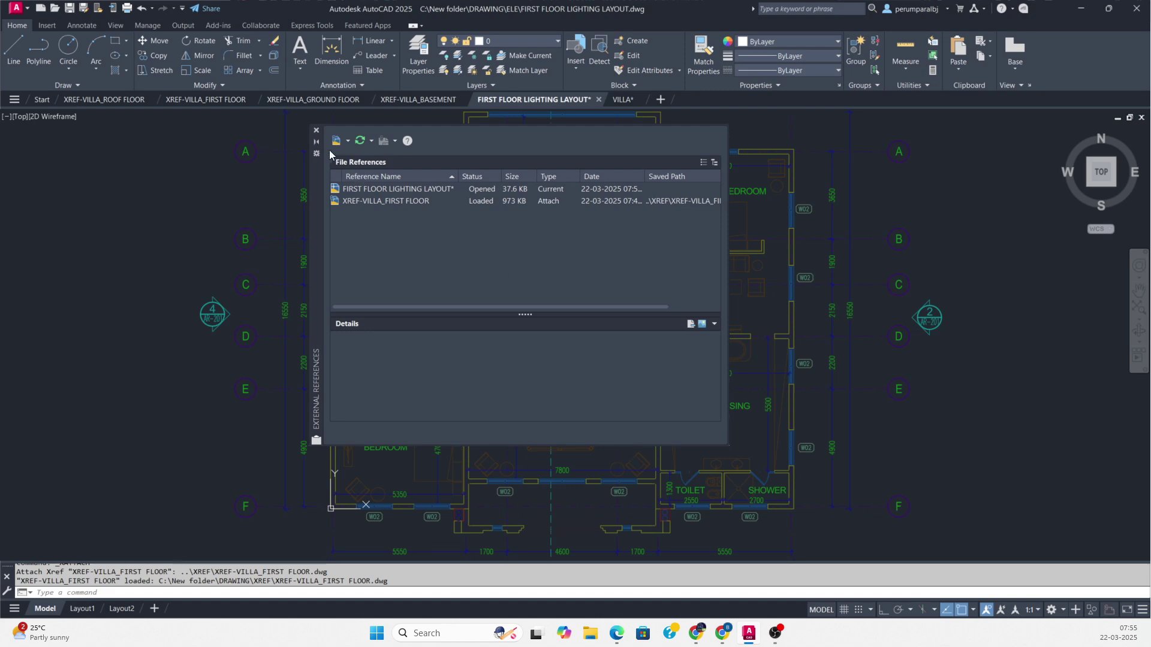
click(317, 131)
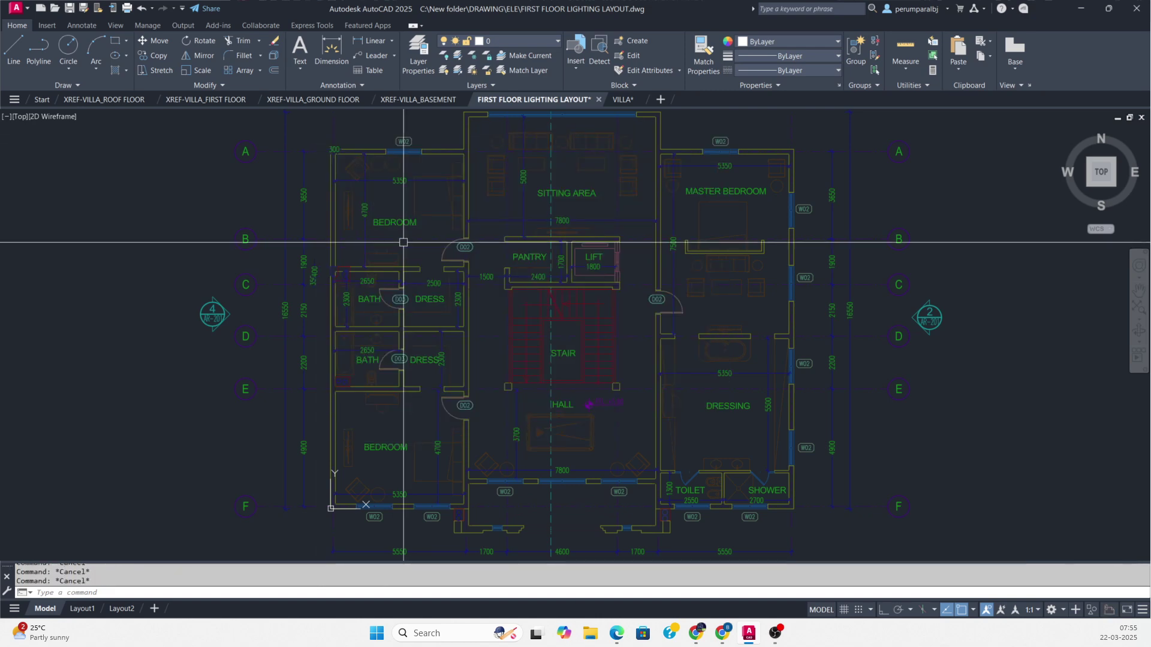
- Set all layers in the Xref filter to colour 8, and close the Layer Properties Manager
text(la)
key(Return)
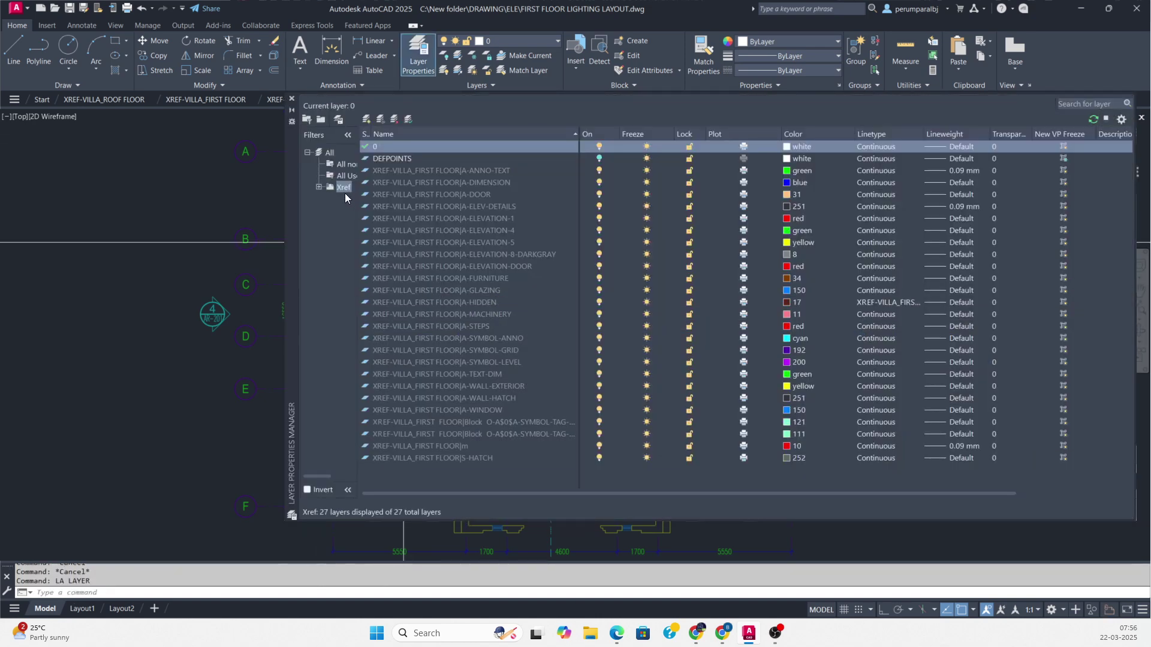
click(441, 326)
key(ctrl+a)
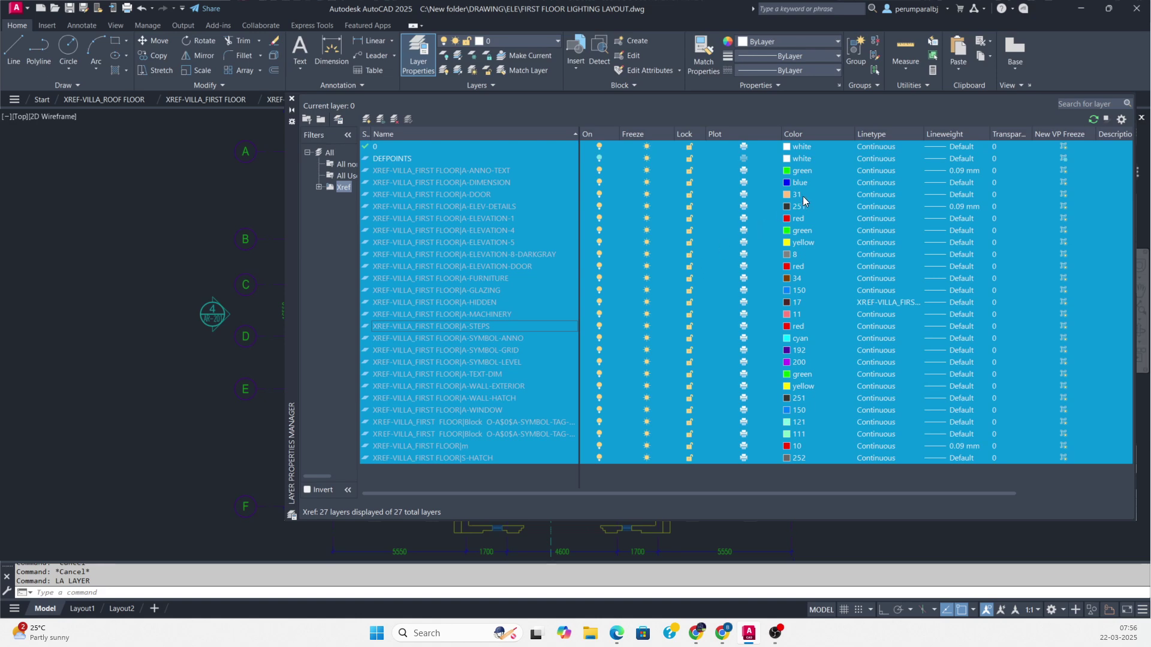
click(793, 252)
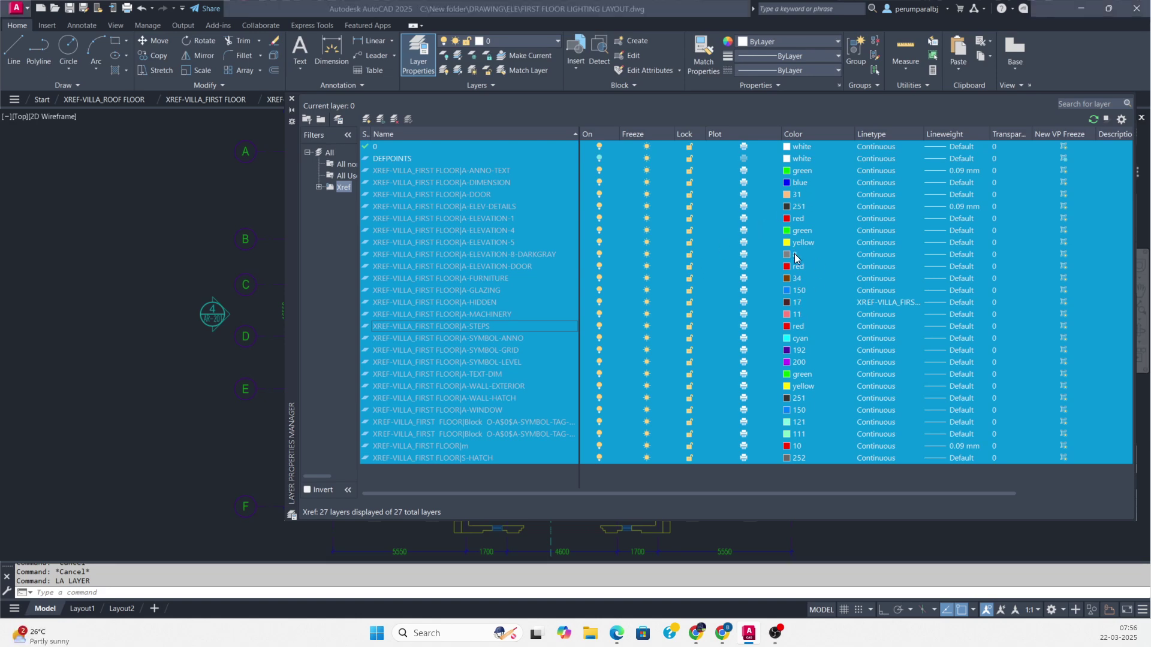
click(534, 373)
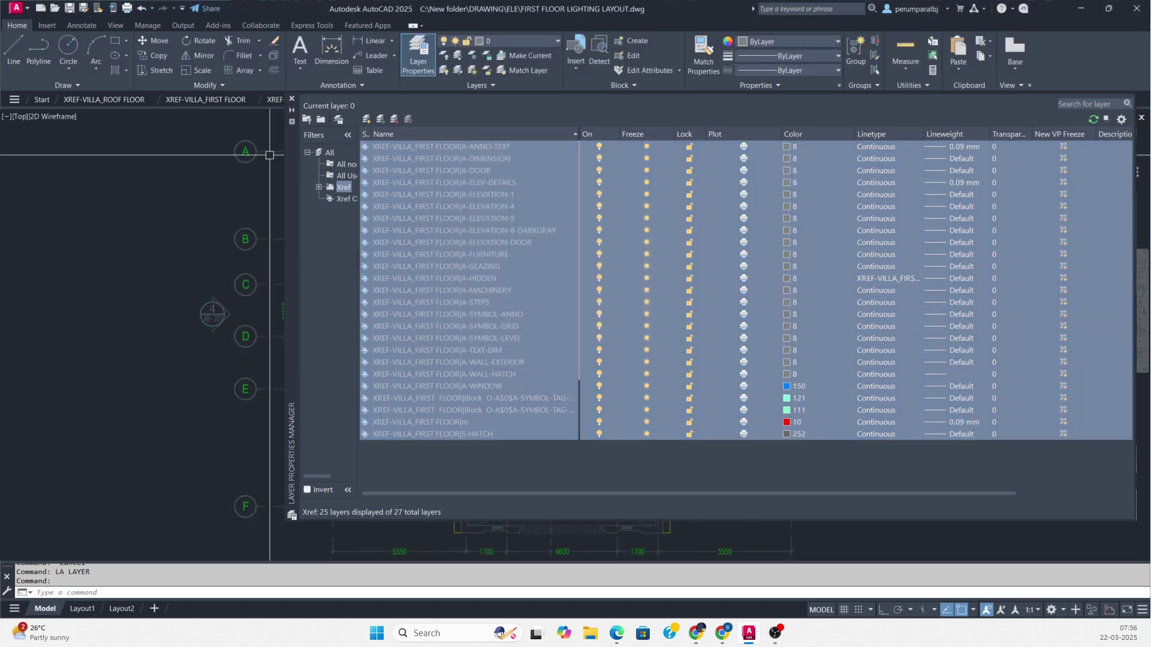
click(292, 99)
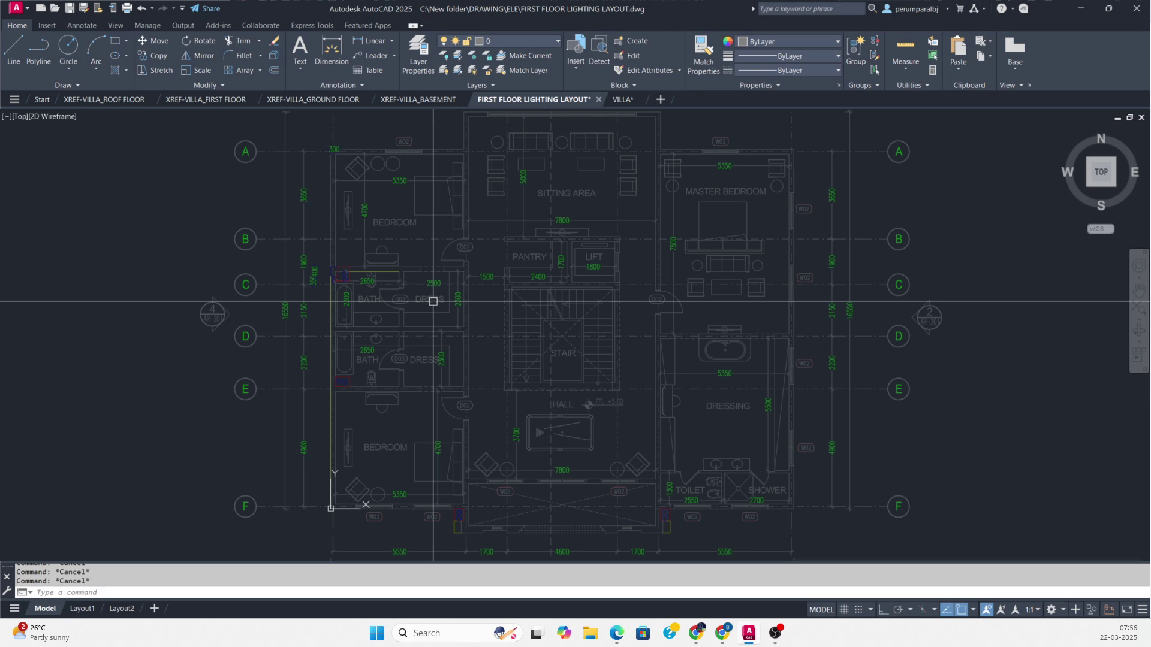
- Freeze the first floor reference's A-DIMENSION and door tag layers with LAYFRZ by picking a dimension and a D02 tag
text(LAYFRZ)
key(Return)
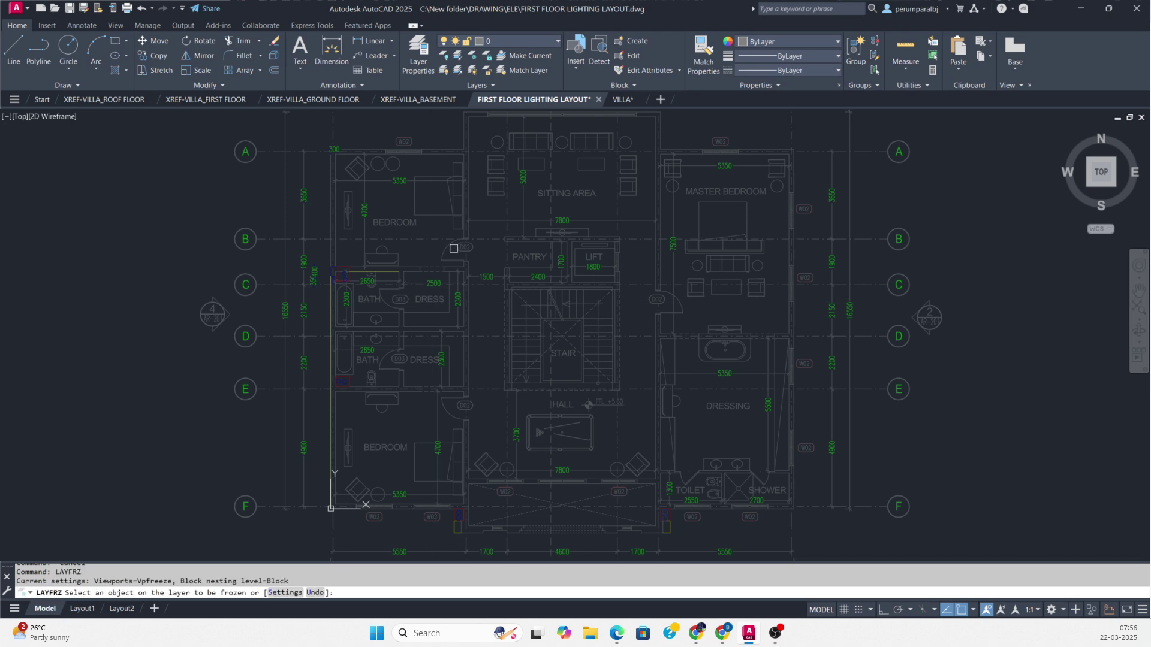
scroll(478, 267, up, 4)
click(498, 277)
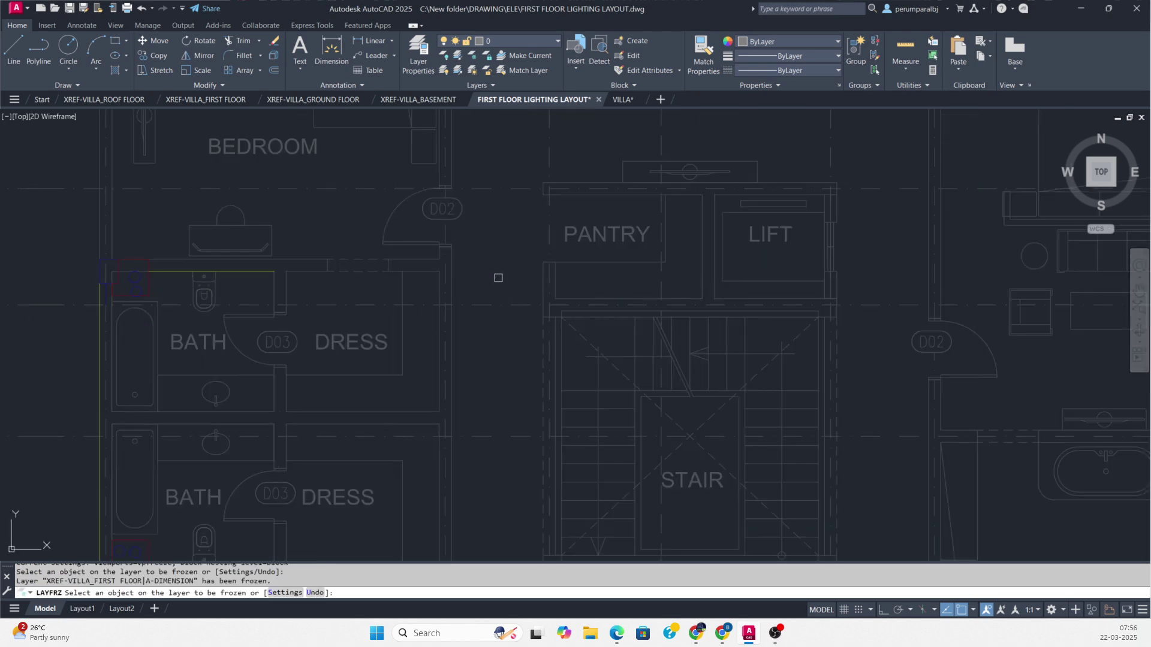
click(462, 217)
- Freeze the window tag layer and the A-SYMBOL-ANNO layer, and end LAYFRZ
scroll(488, 242, down, 4)
scroll(562, 218, up, 6)
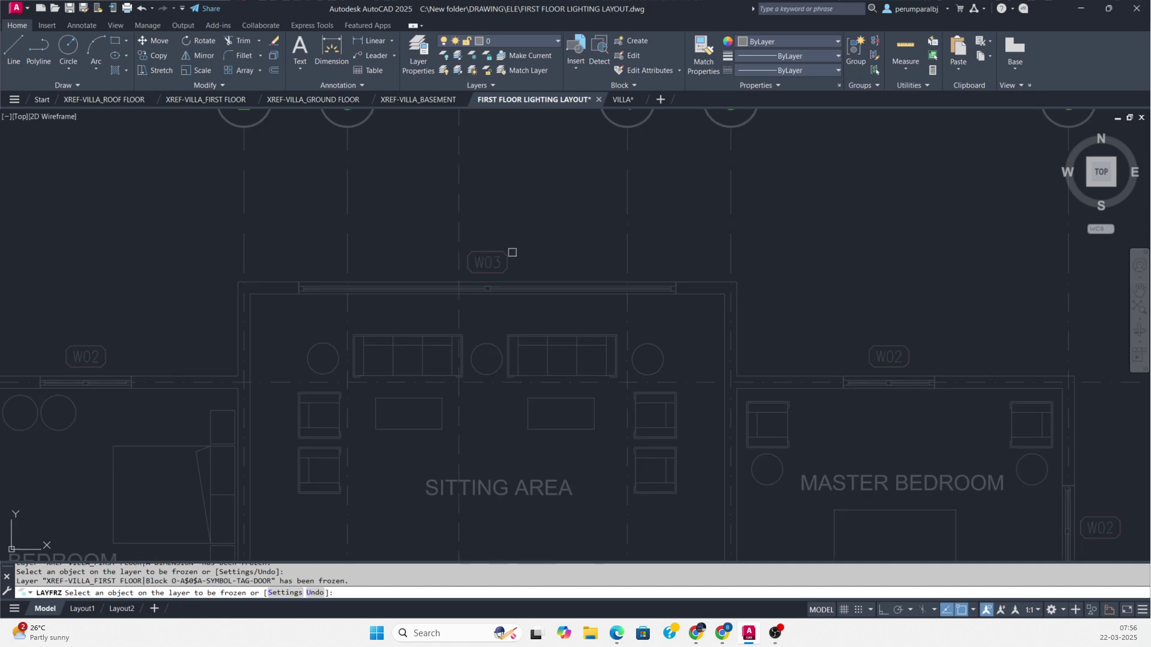
scroll(519, 254, down, 4)
click(502, 226)
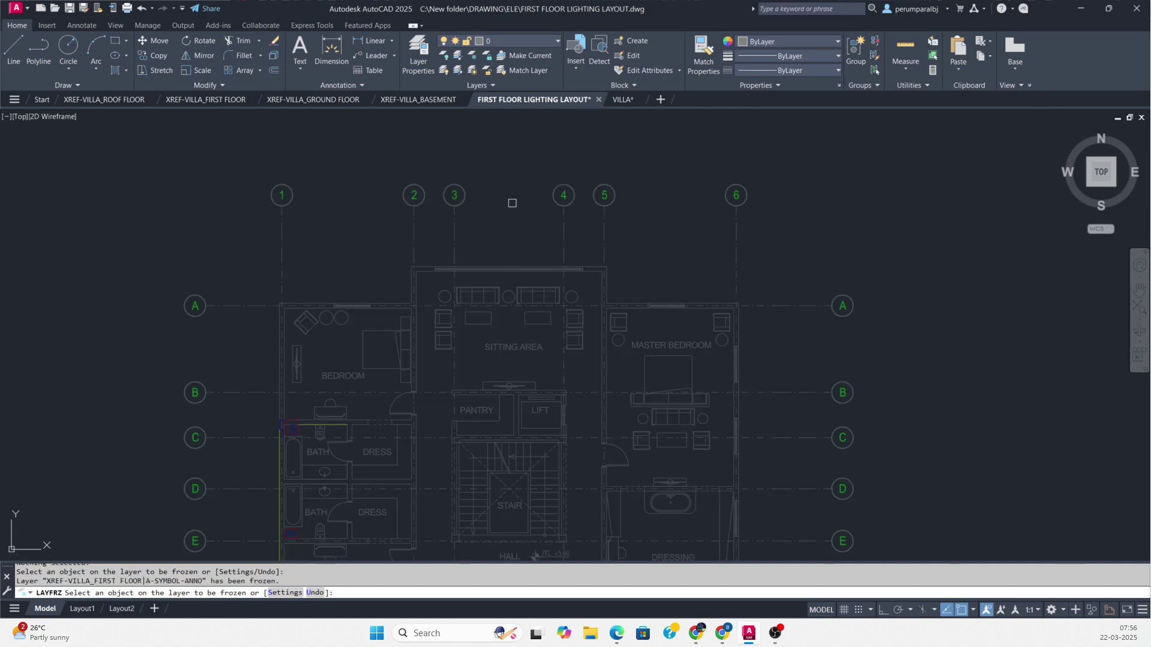
middle_drag(463, 359, 586, 171)
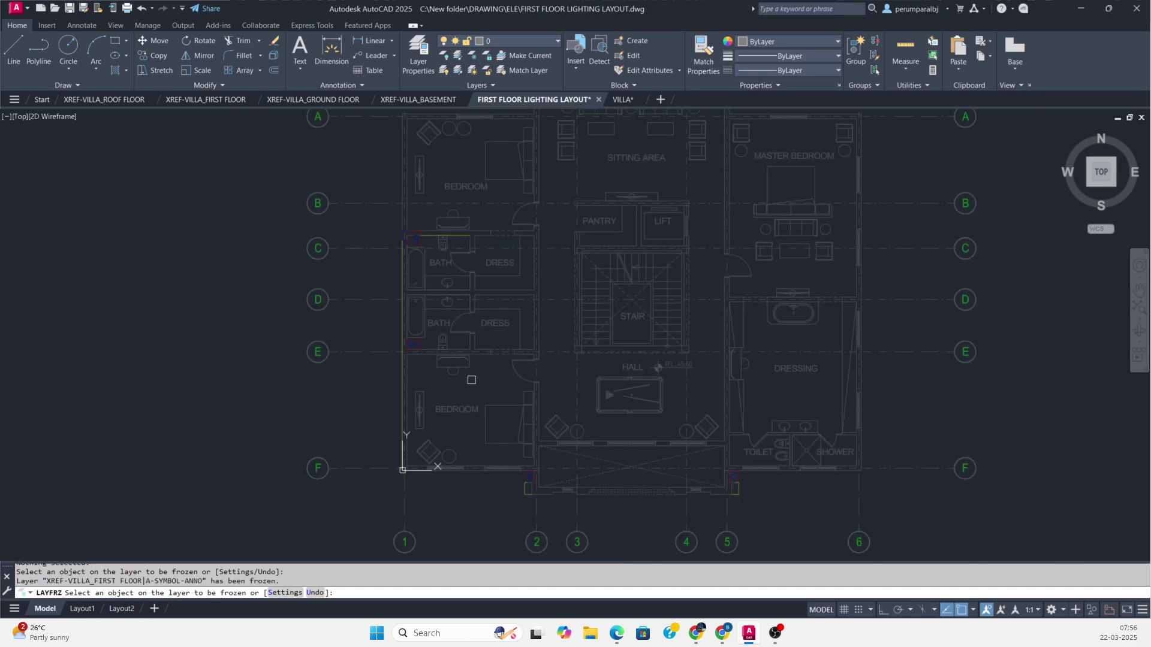
key(Escape)
- Open the first floor reference drawing from the attached xref at the still-coloured shaft beside the upper bath
scroll(437, 290, up, 6)
click(405, 203)
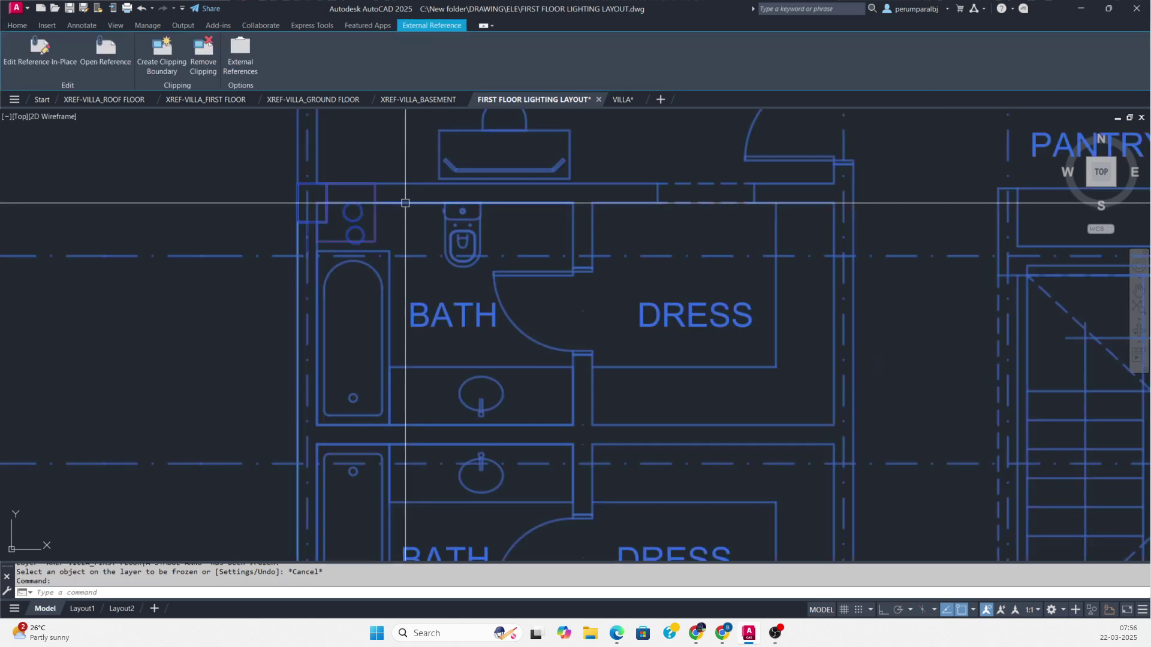
right_click(405, 204)
click(436, 253)
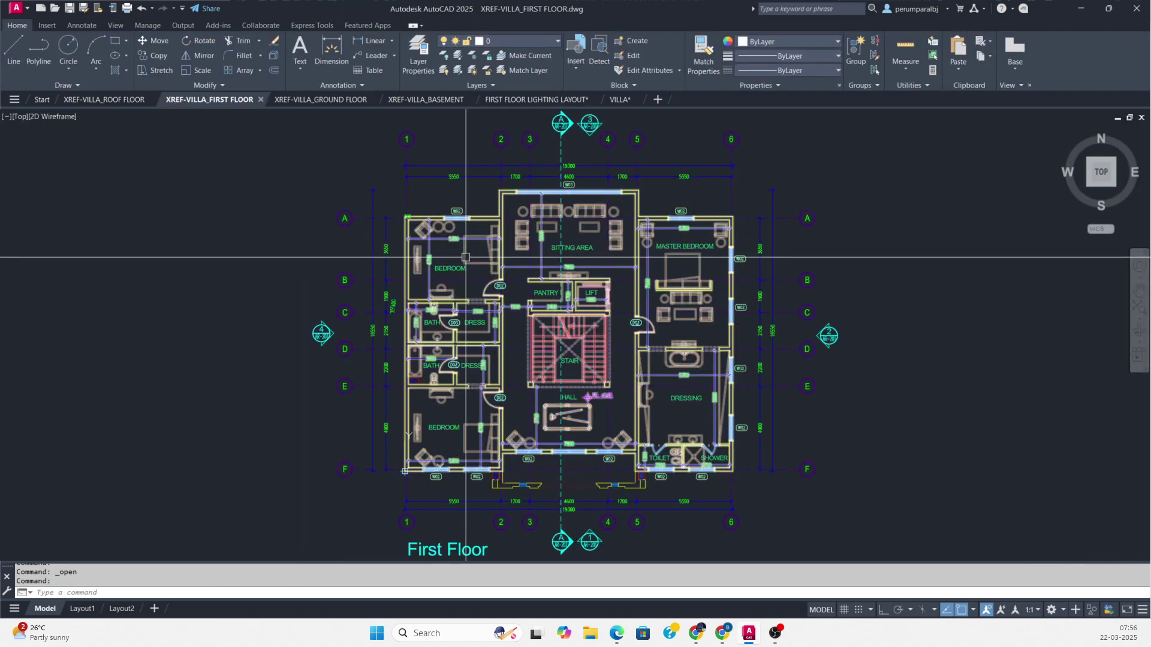
- Set the shaft rectangle and circles beside the upper bath, plus all similar objects, to ByLayer colour and save the first floor reference
scroll(413, 386, up, 5)
scroll(418, 382, up, 7)
click(516, 308)
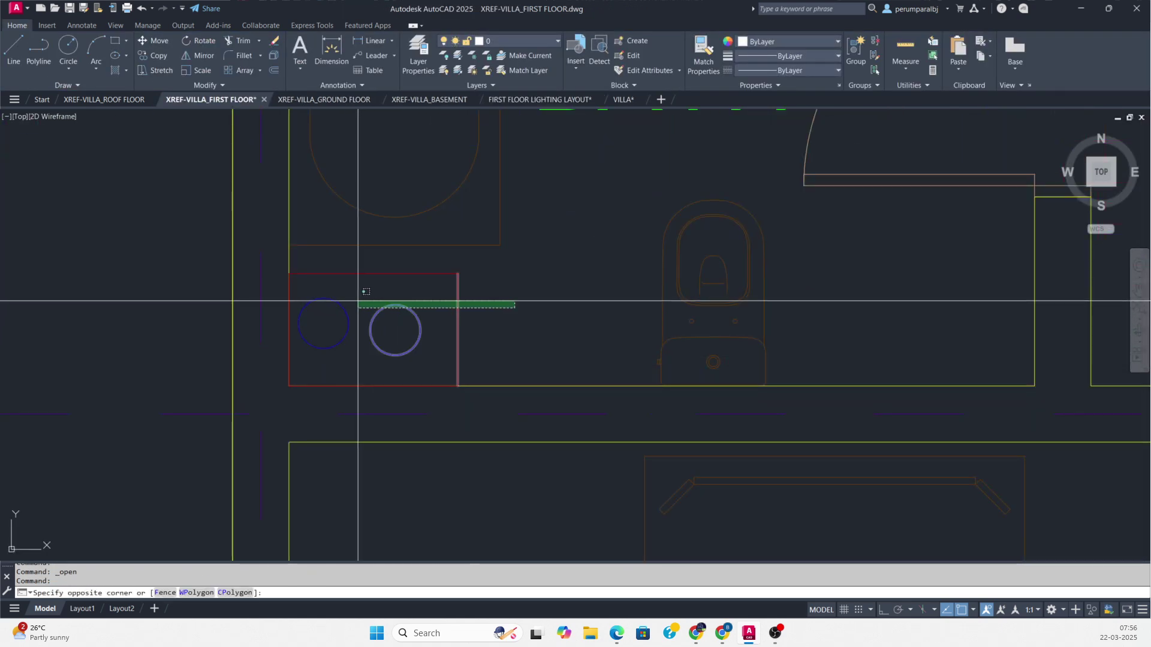
click(324, 327)
right_click(399, 275)
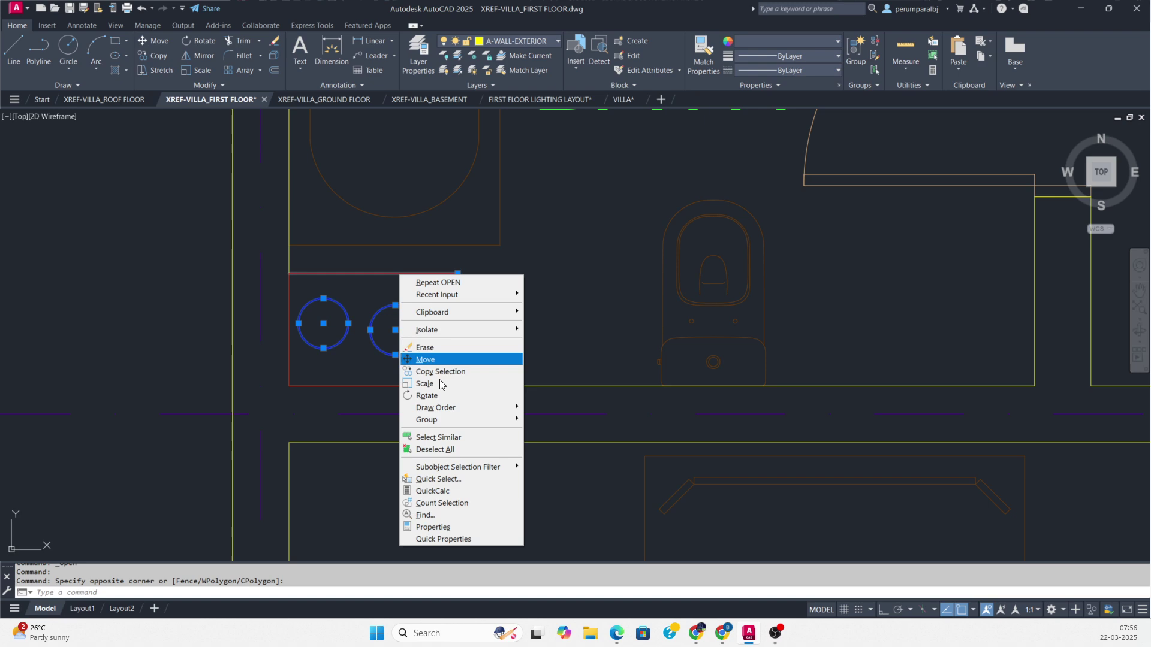
click(426, 438)
click(789, 41)
click(776, 58)
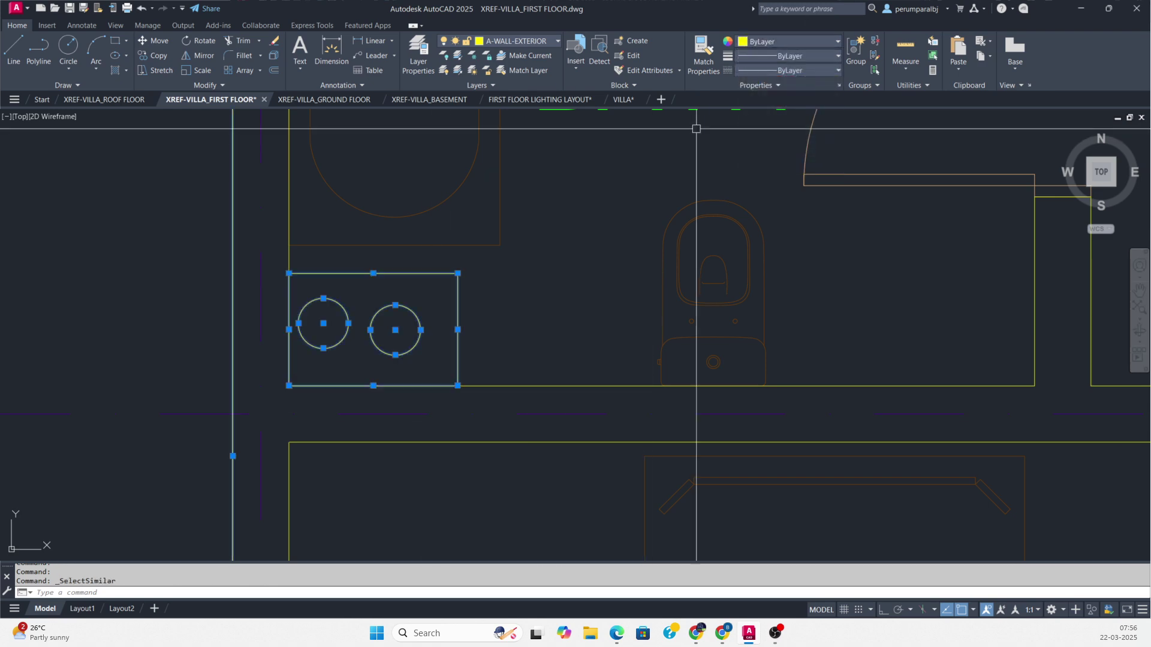
key(Escape)
scroll(442, 389, down, 4)
scroll(432, 380, down, 6)
key(ctrl+s)
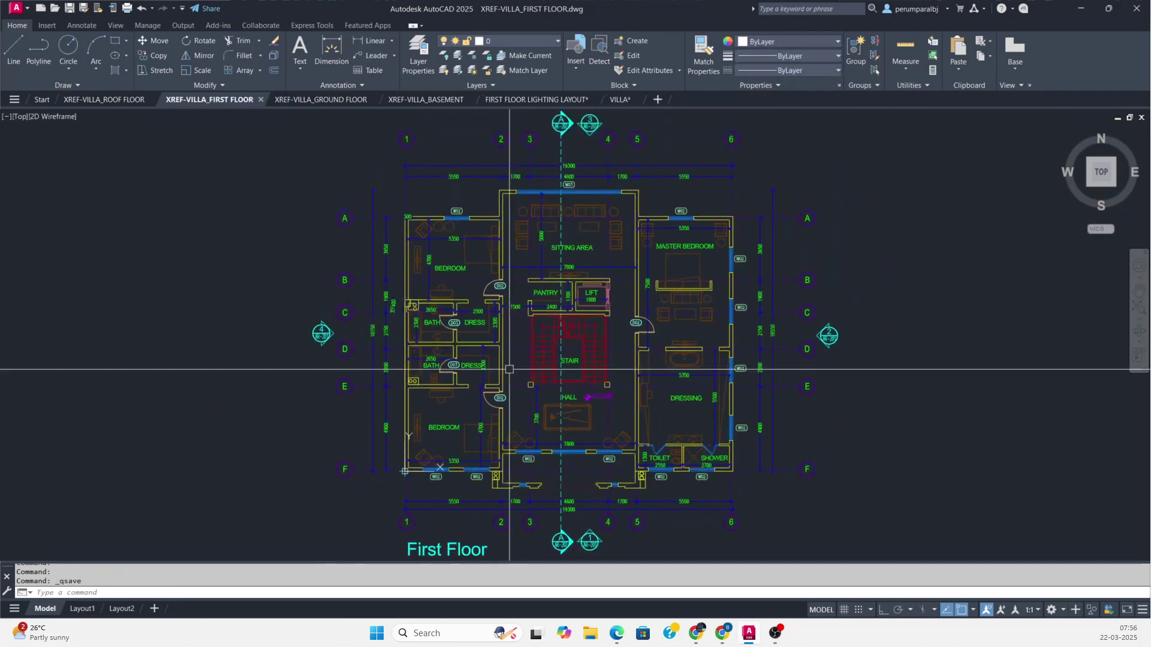
- Reload the modified first floor xref in FIRST FLOOR LIGHTING LAYOUT, close the xref comparison, and save the layout at full extents
click(541, 104)
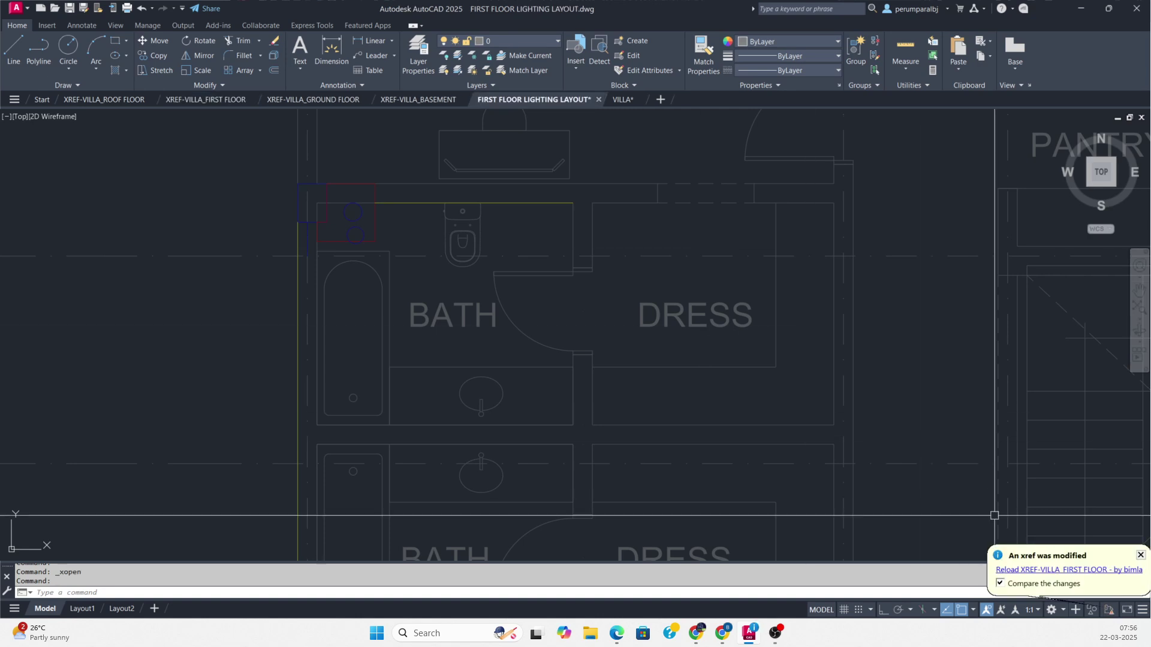
click(1006, 569)
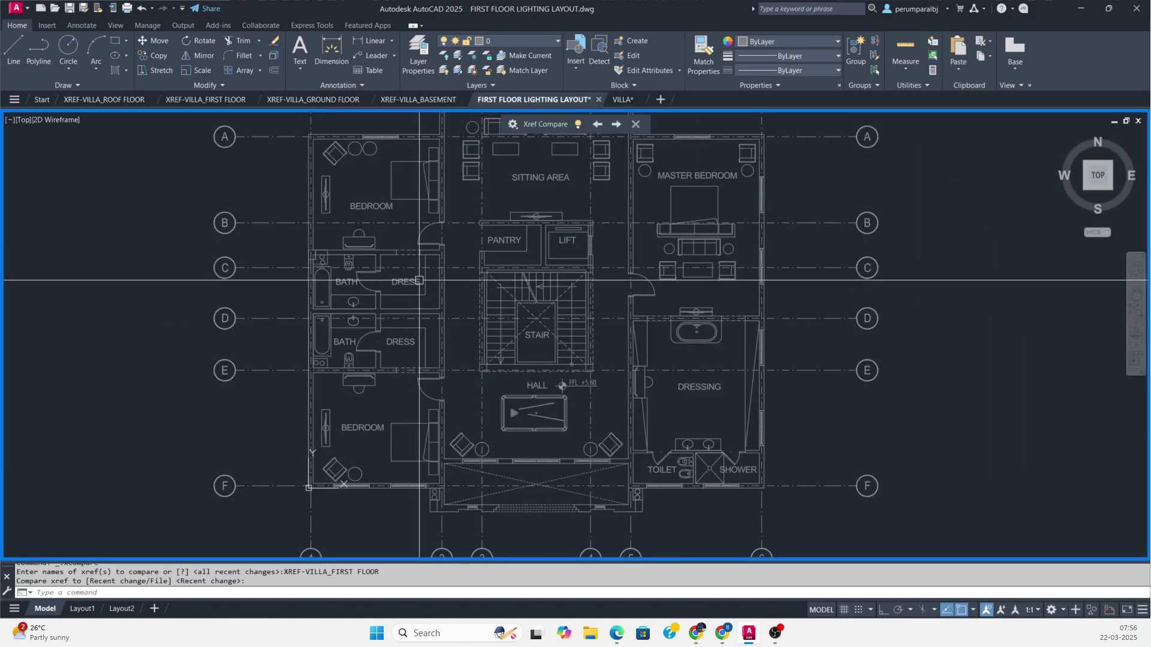
click(635, 124)
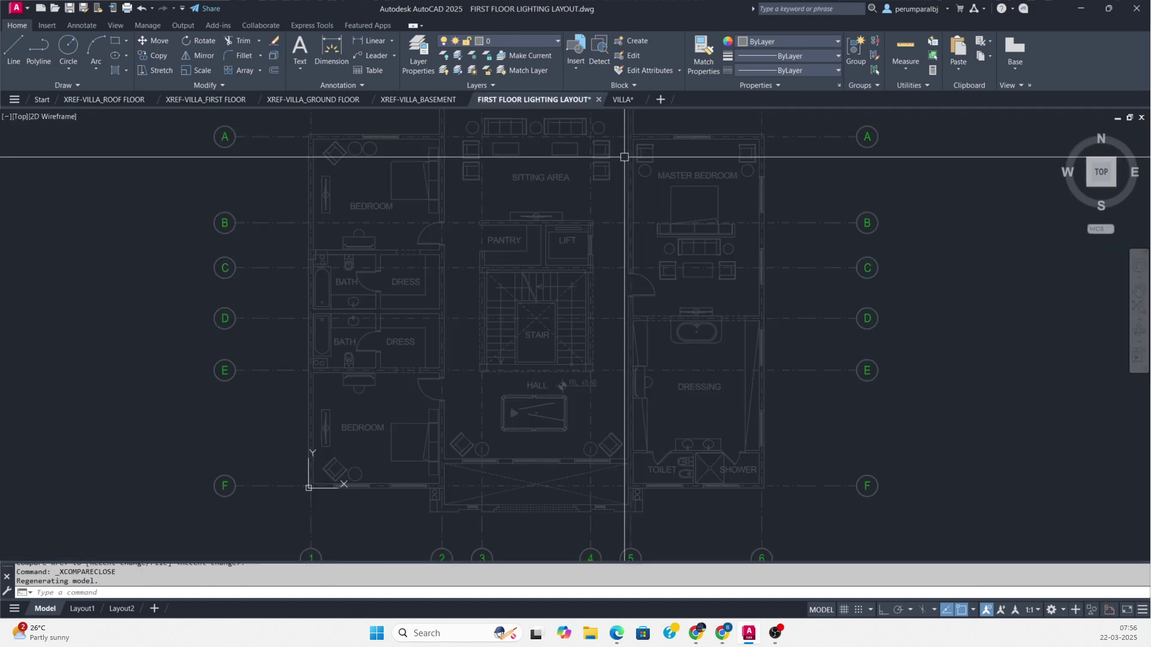
middle_click(489, 378)
middle_click(488, 378)
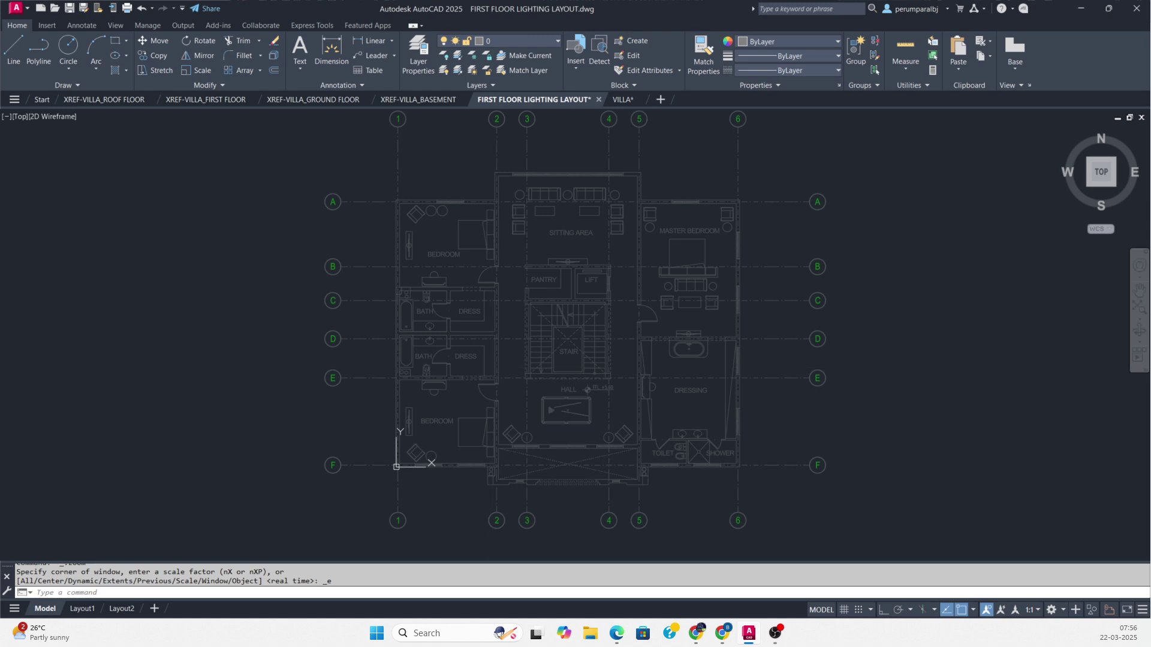
key(ctrl+s)
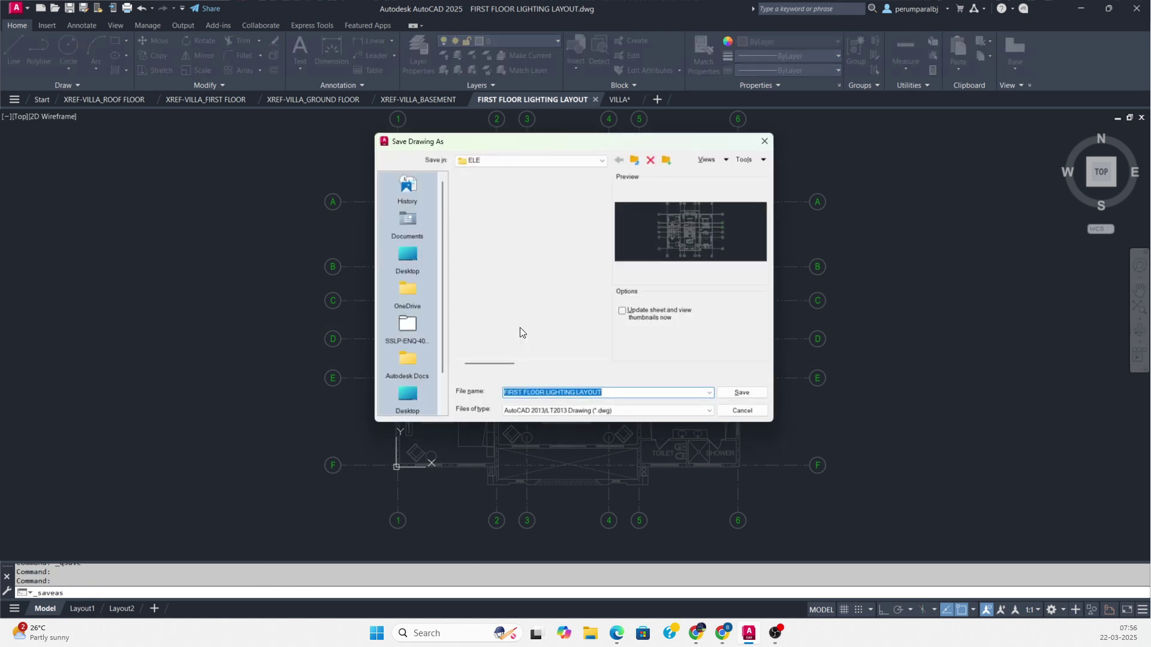
- Save a copy of the drawing as ROOF FLOOR LIGHTING LAYOUT in the ELE folder
key(ctrl+shift+s)
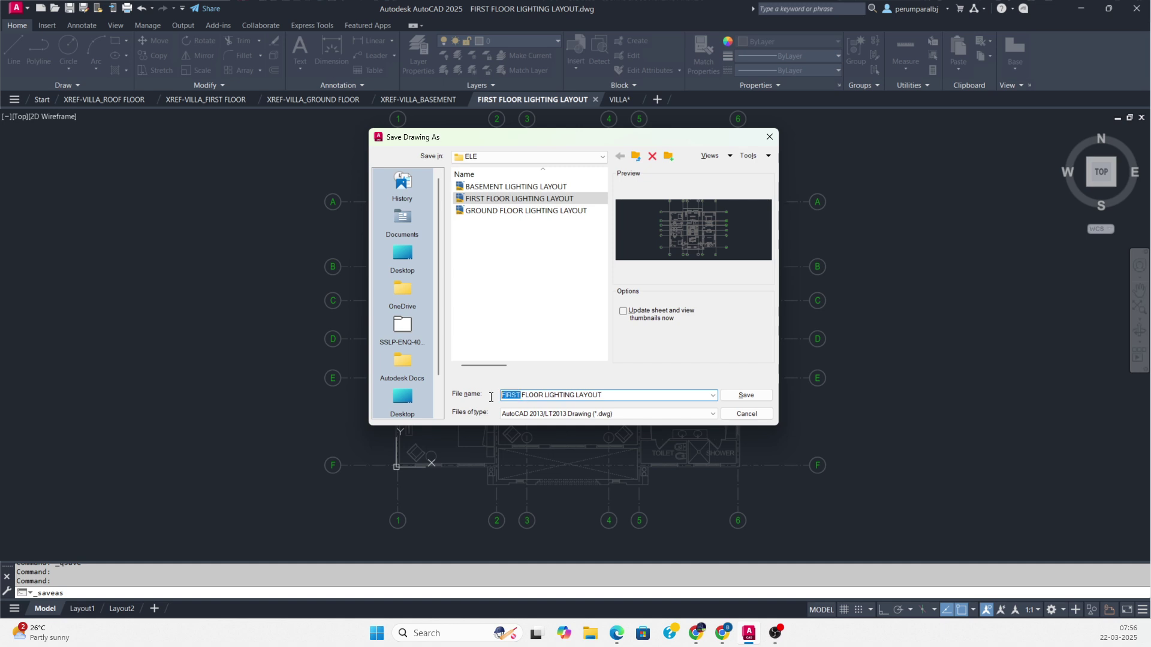
text(ROO)
click(756, 395)
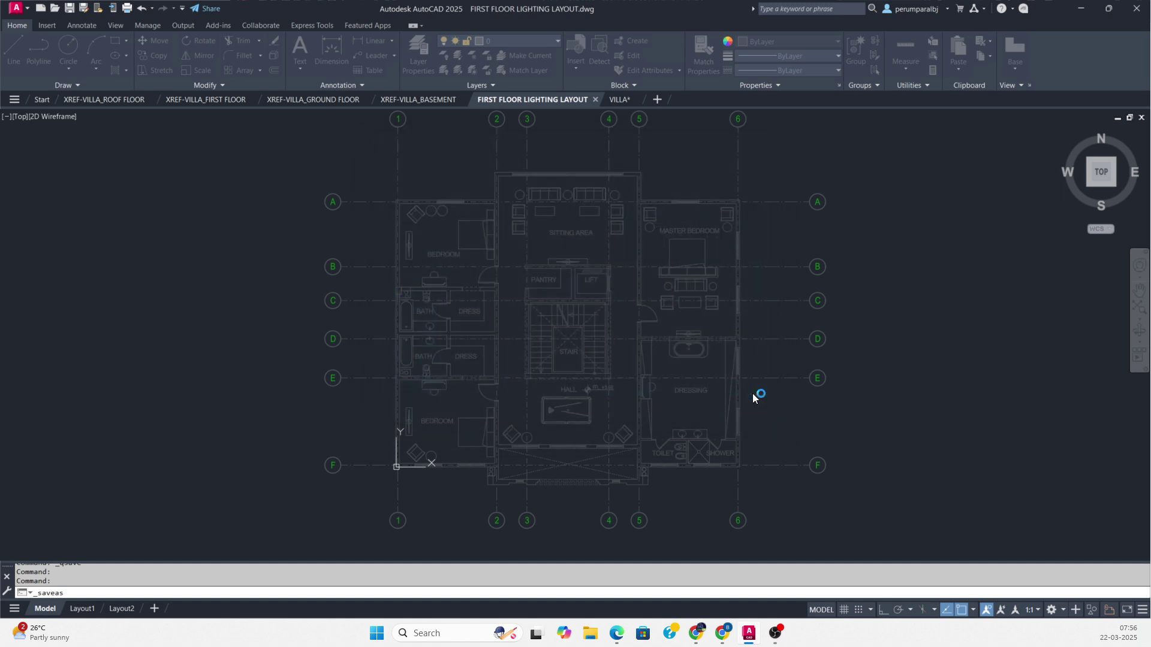
- Detach XREF-VILLA_FIRST FLOOR from the roof floor lighting layout through External References
key(Escape)
key(Escape)
text(xr)
key(Return)
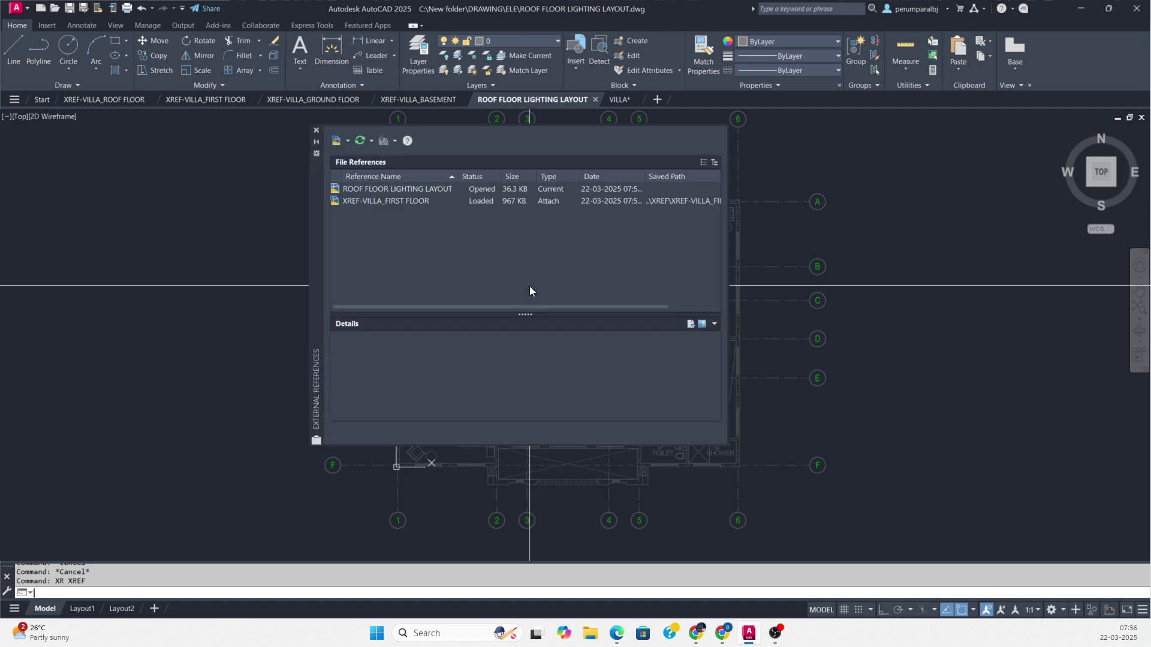
click(385, 201)
right_click(385, 201)
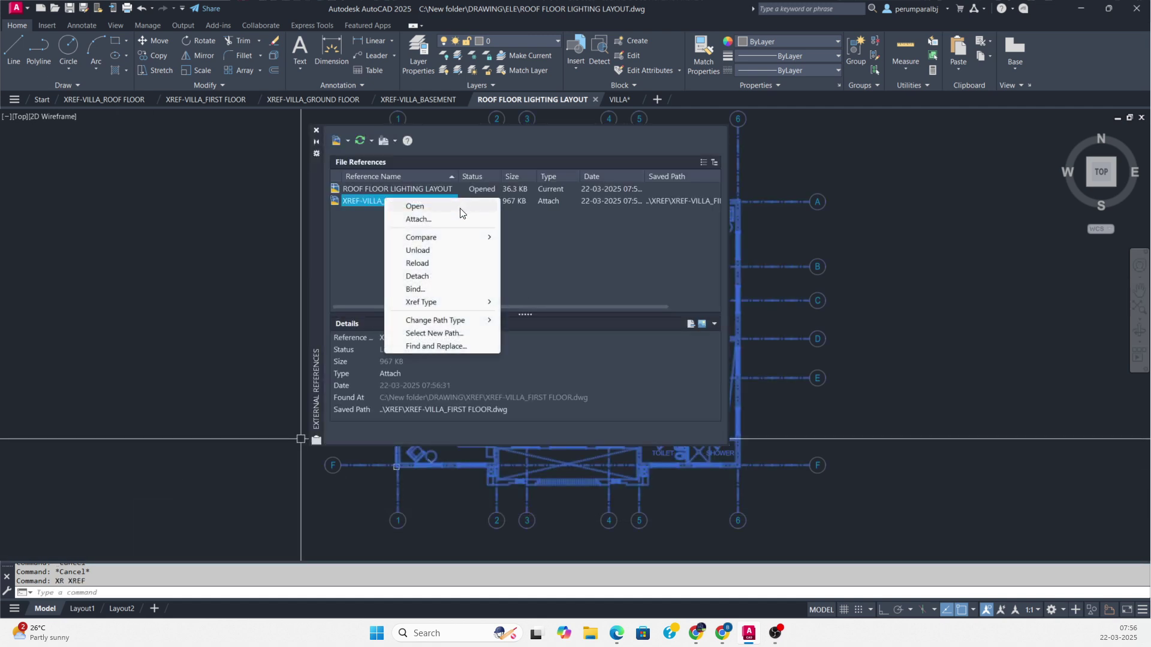
click(420, 277)
- Attach XREF-VILLA_ROOF FLOOR as an overlay at 0,0,0 with scale 1 and a relative path, and close External References
right_click(372, 226)
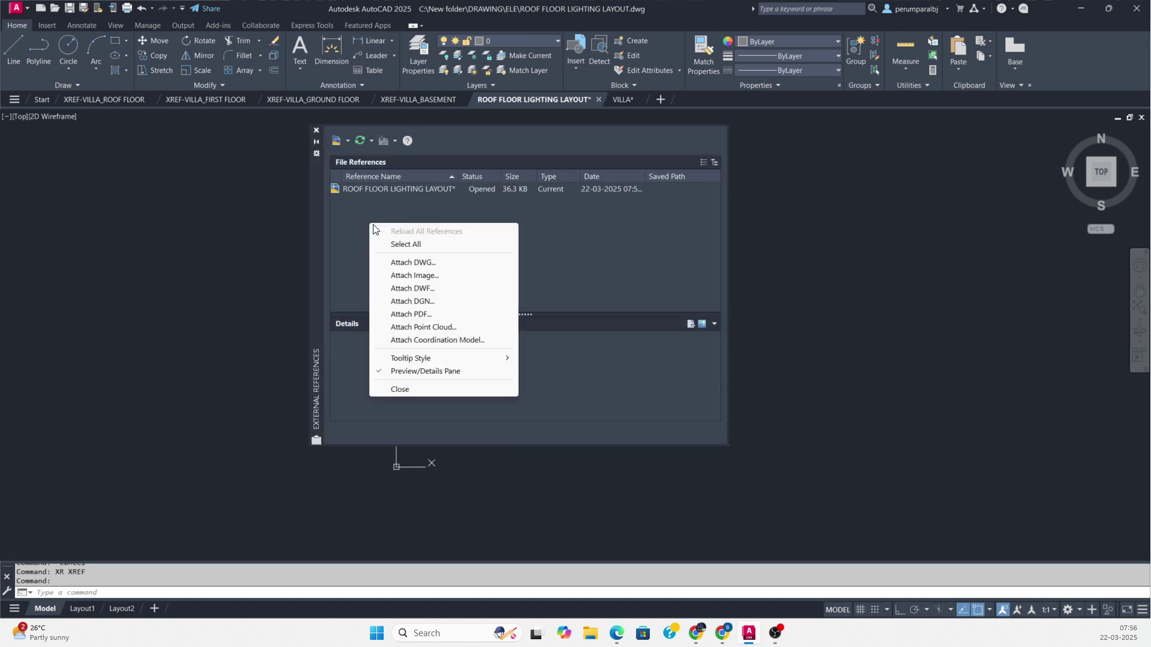
click(410, 264)
click(627, 209)
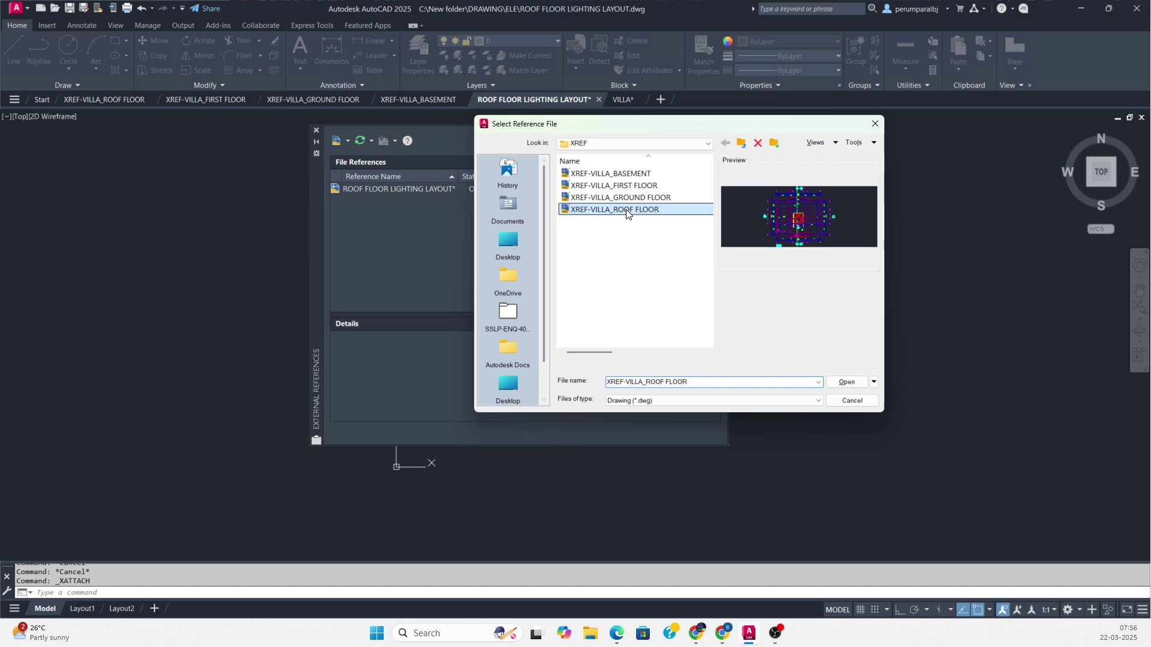
click(846, 381)
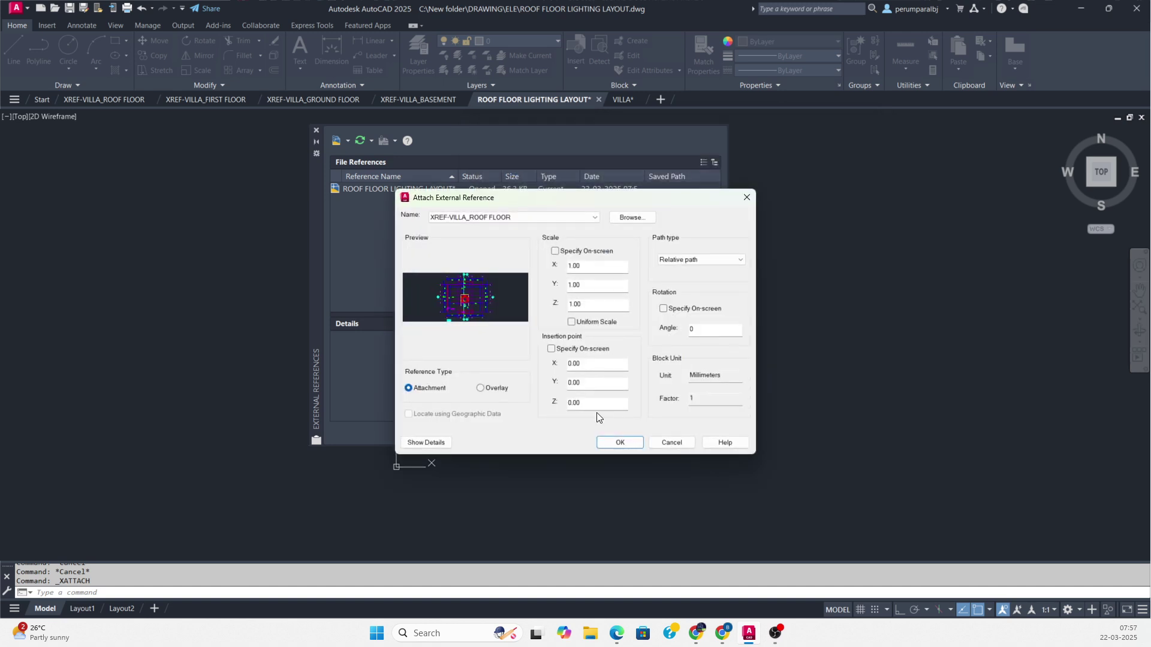
click(621, 443)
click(316, 131)
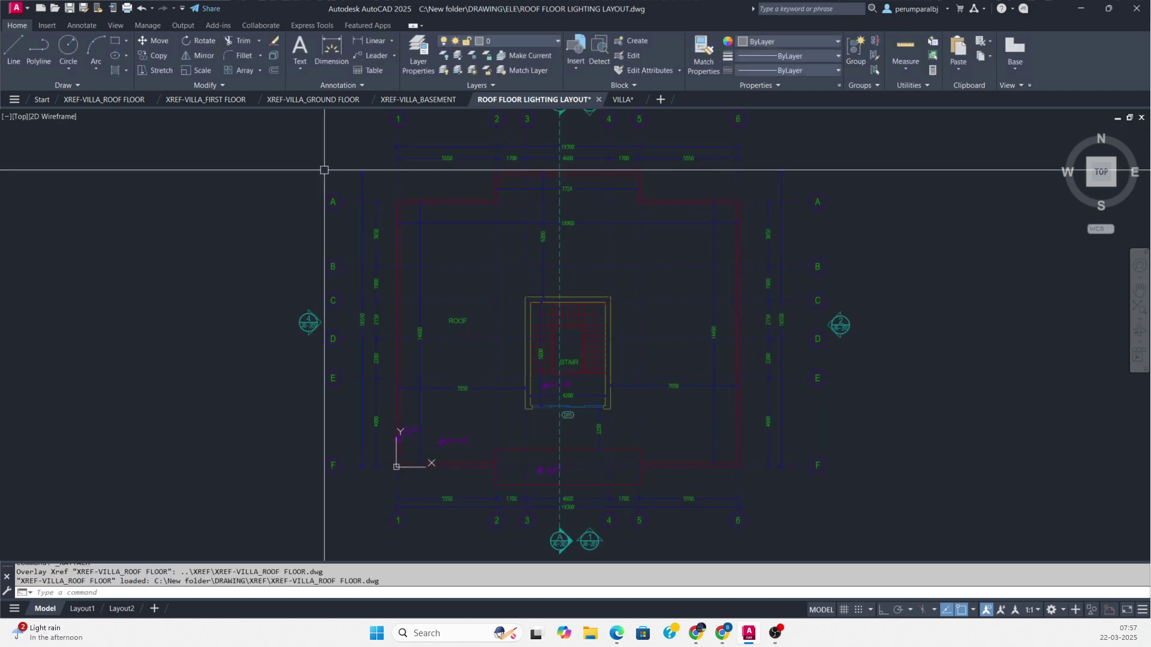
- Set all layers in the Xref filter of the roof floor layout to colour 8, and close the Layer Properties Manager
text(LA)
key(Return)
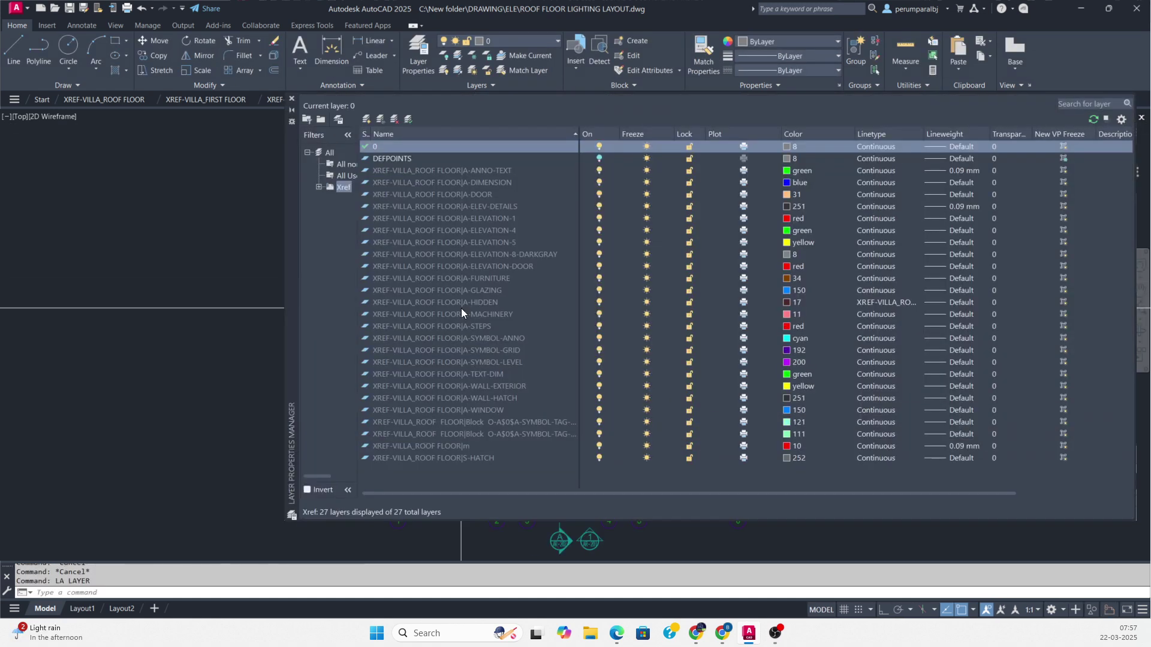
click(436, 314)
key(ctrl+a)
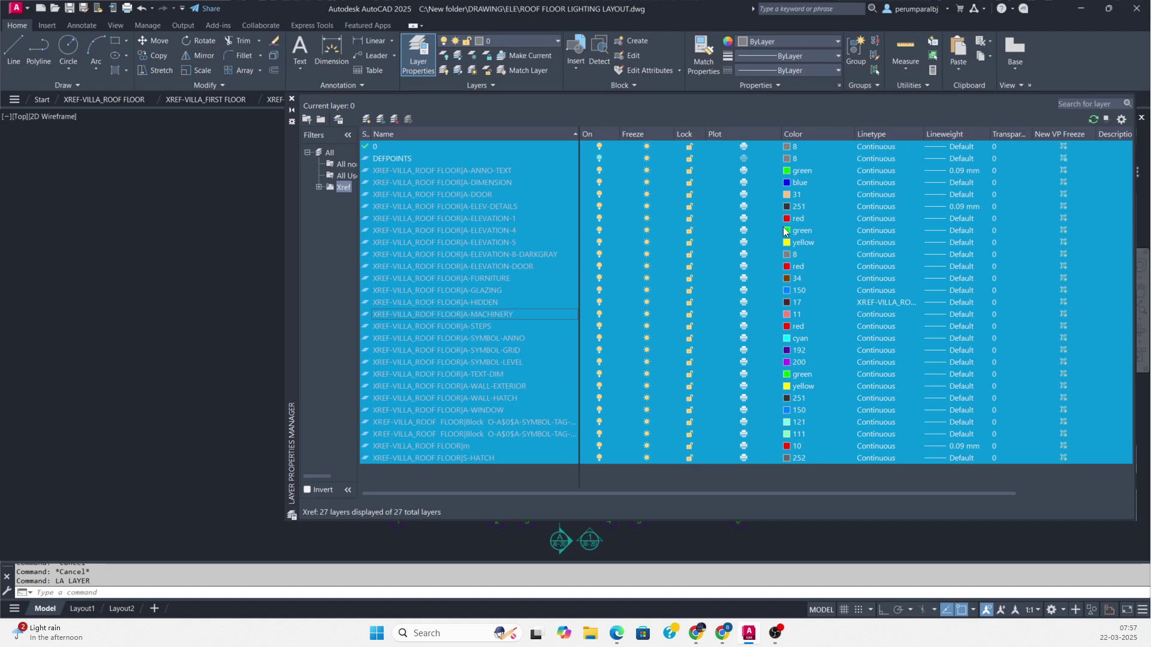
click(787, 262)
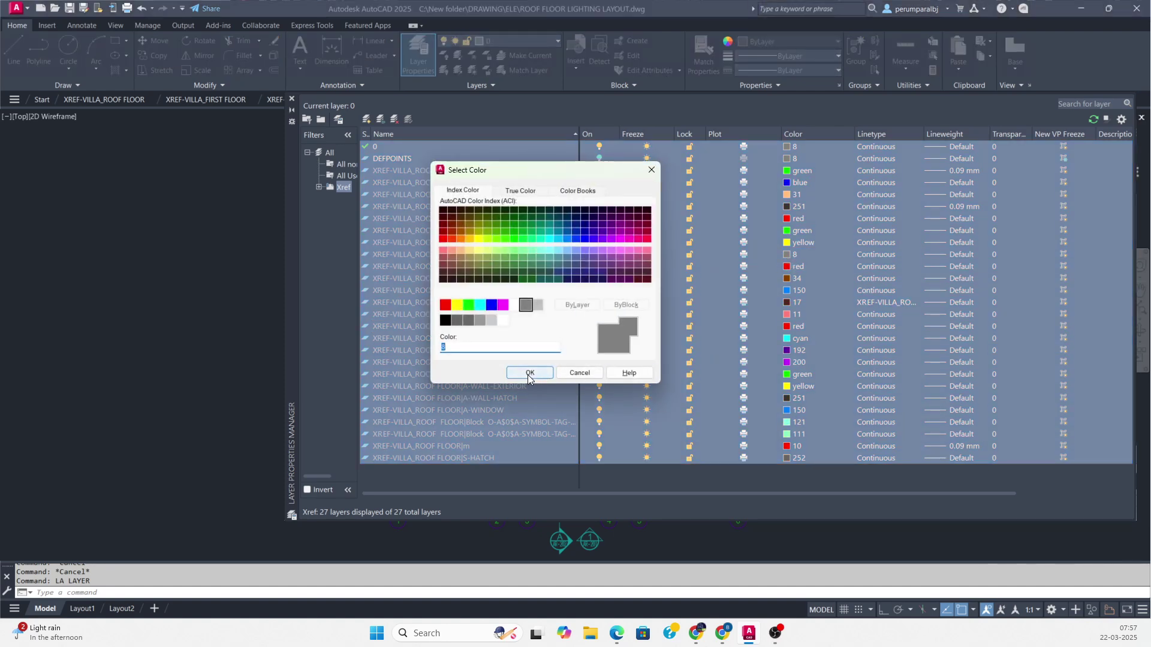
click(527, 372)
click(292, 99)
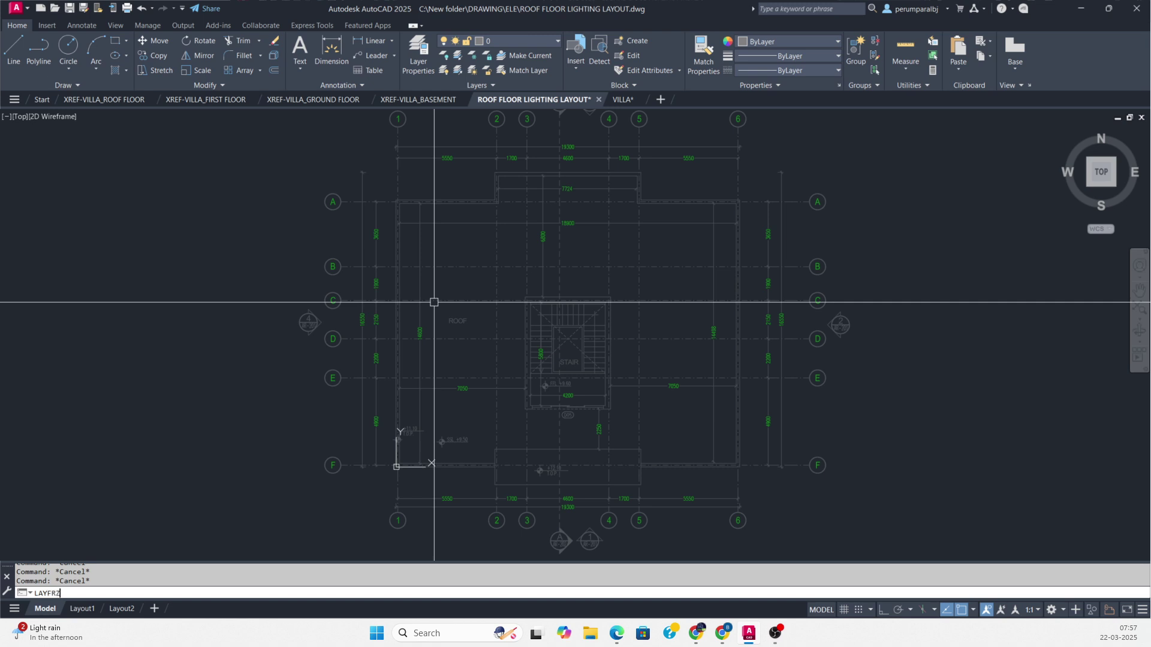
- Freeze the roof reference's A-SYMBOL-ANNO and A-DIMENSION layers with LAYFRZ, and save the roof floor lighting layout
key(Return)
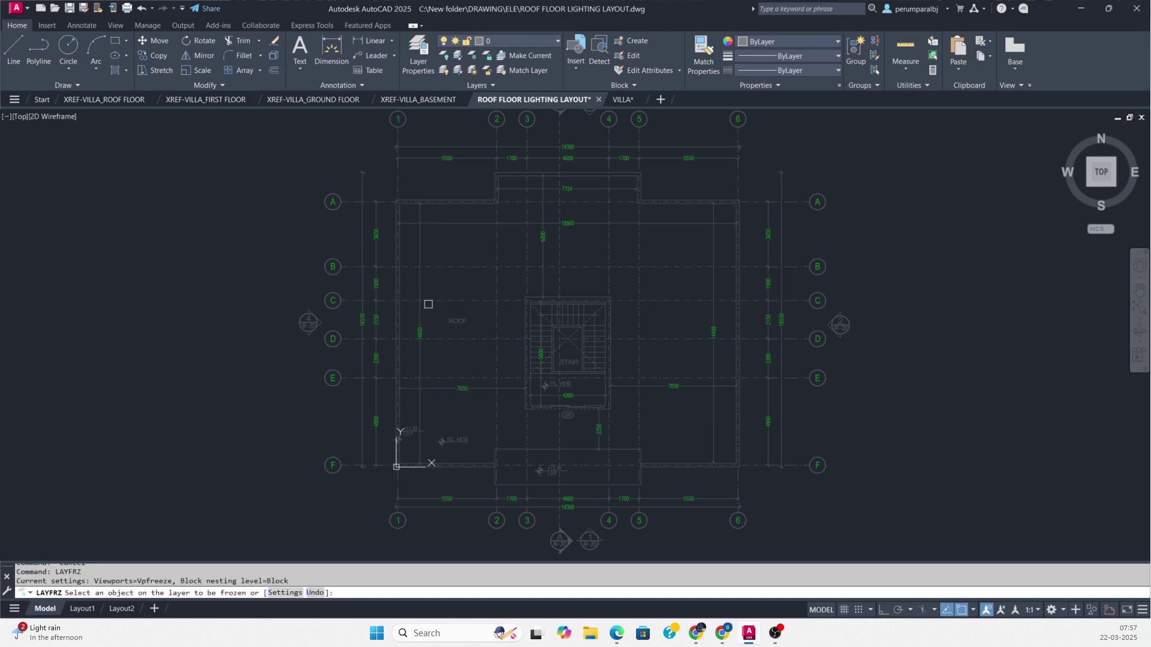
click(304, 331)
click(419, 316)
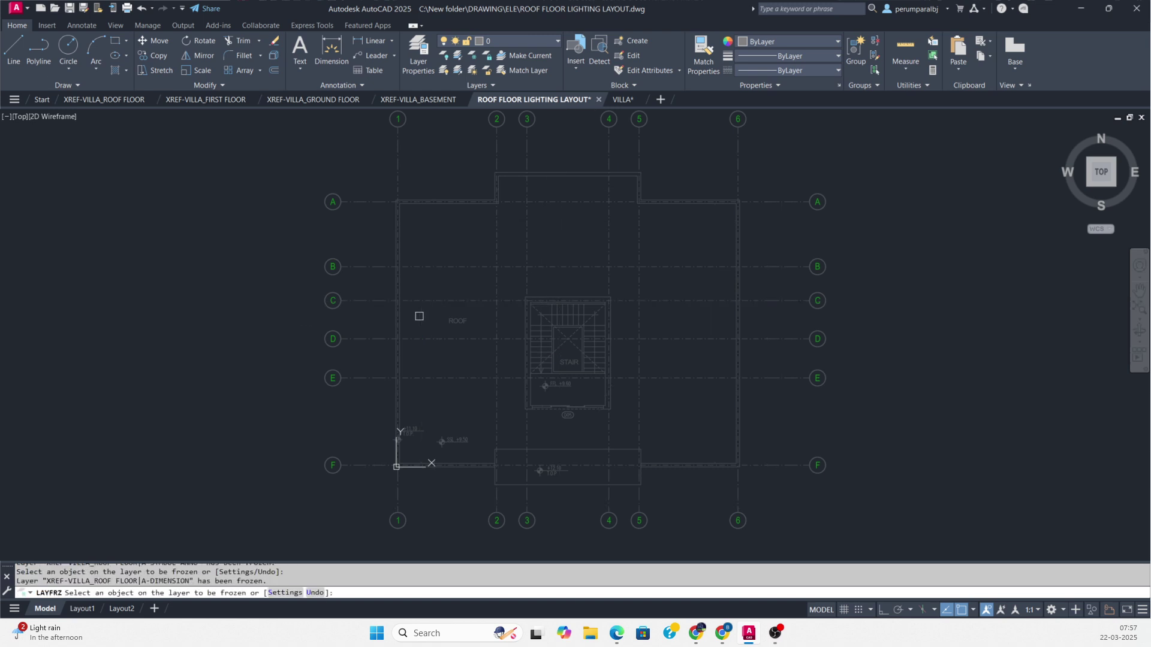
key(Escape)
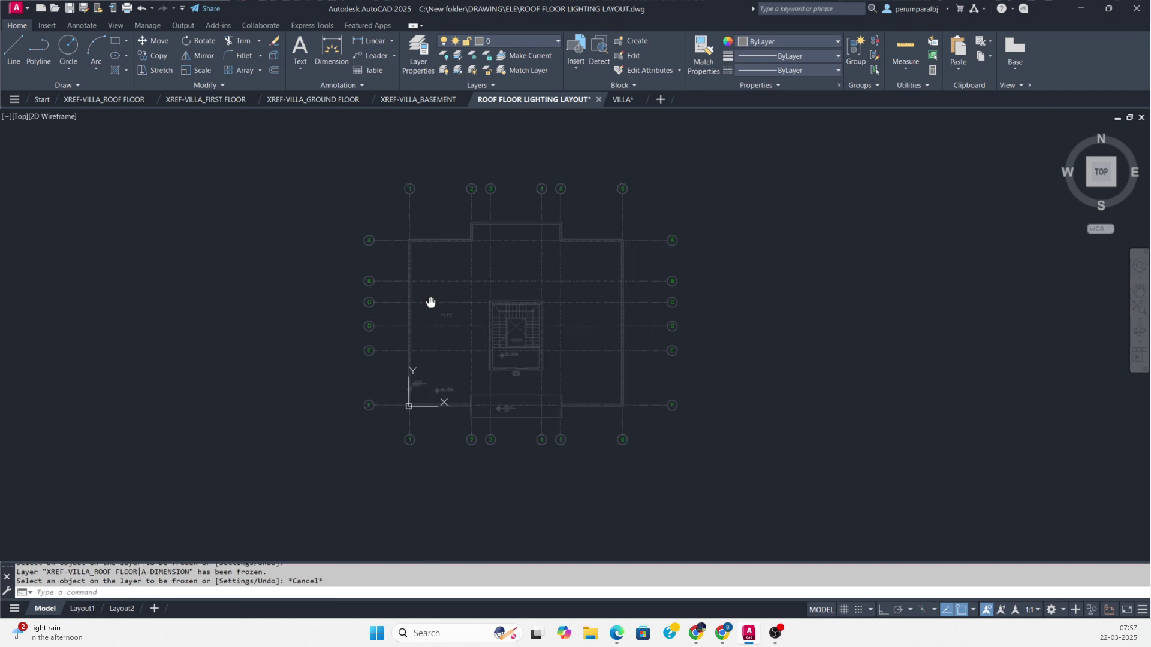
scroll(429, 305, down, 2)
key(ctrl+s)
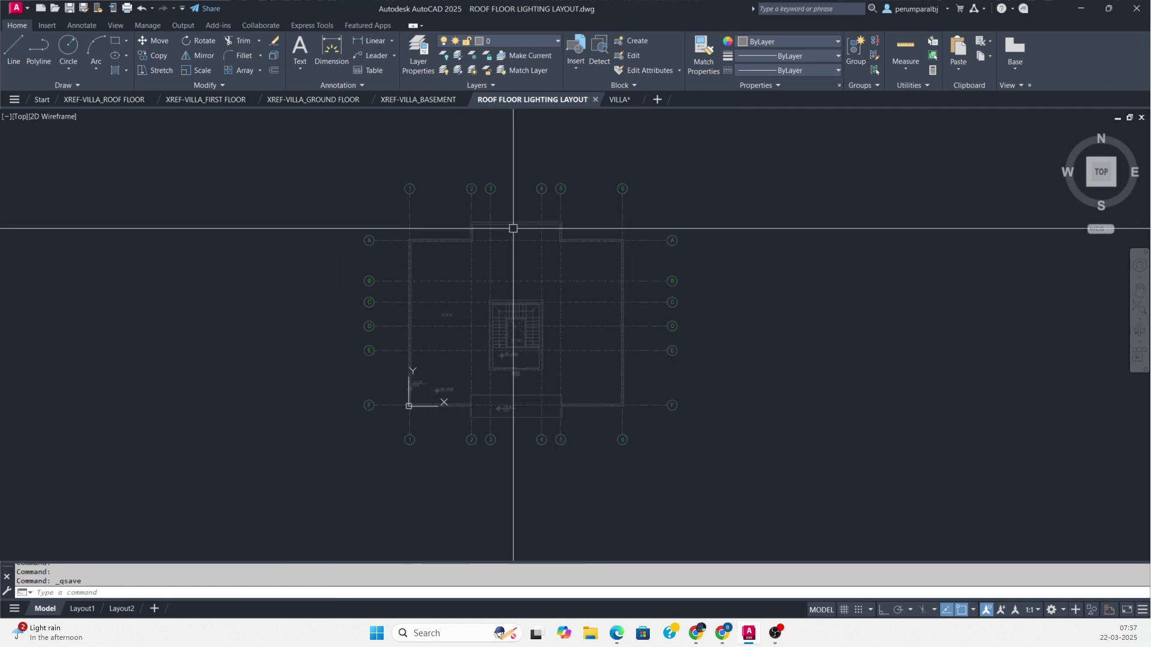
- Look over the basement and ground floor reference drawings, and inspect the greyed-out plan in the roof floor lighting layout
click(420, 99)
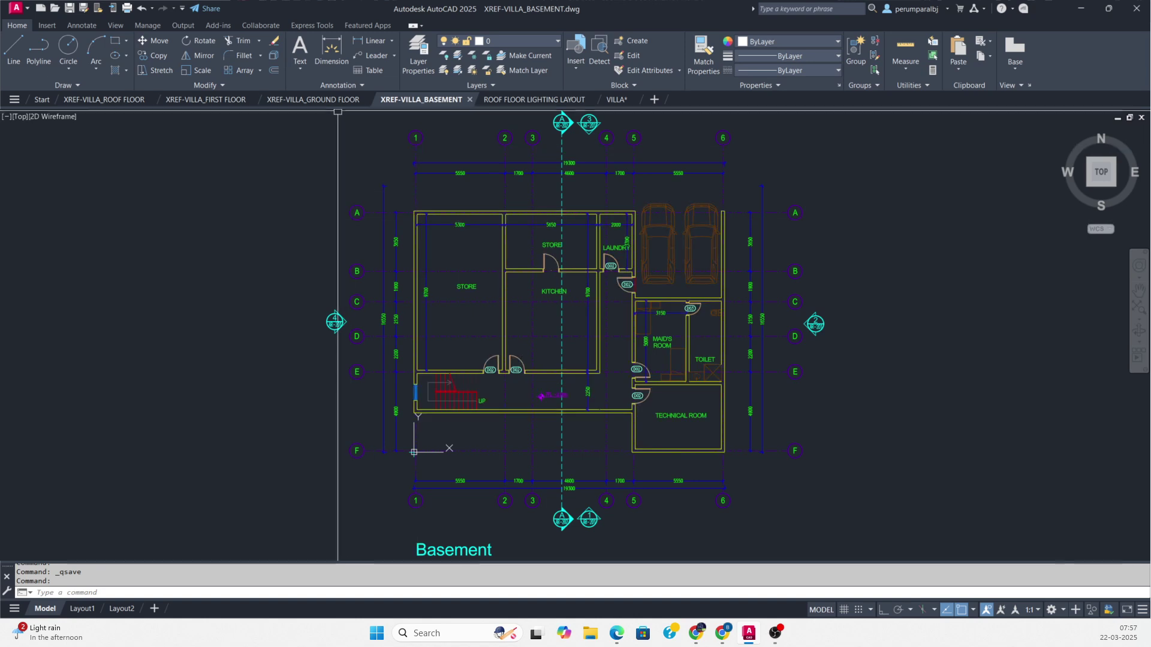
click(321, 100)
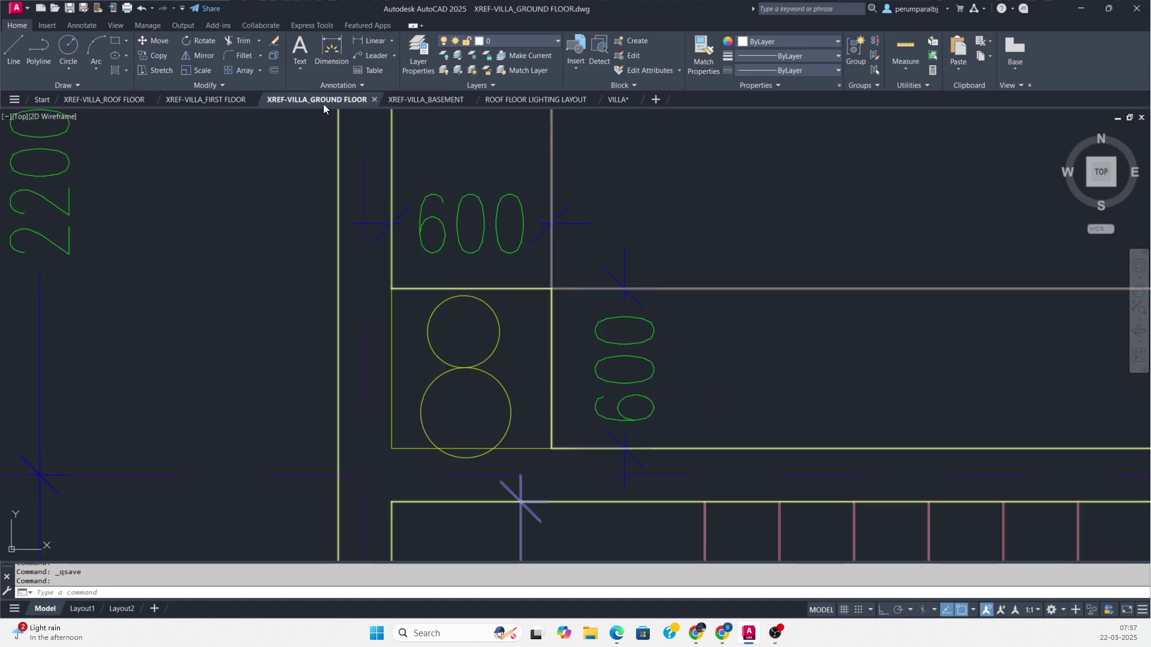
click(530, 100)
scroll(537, 367, up, 4)
scroll(461, 349, down, 2)
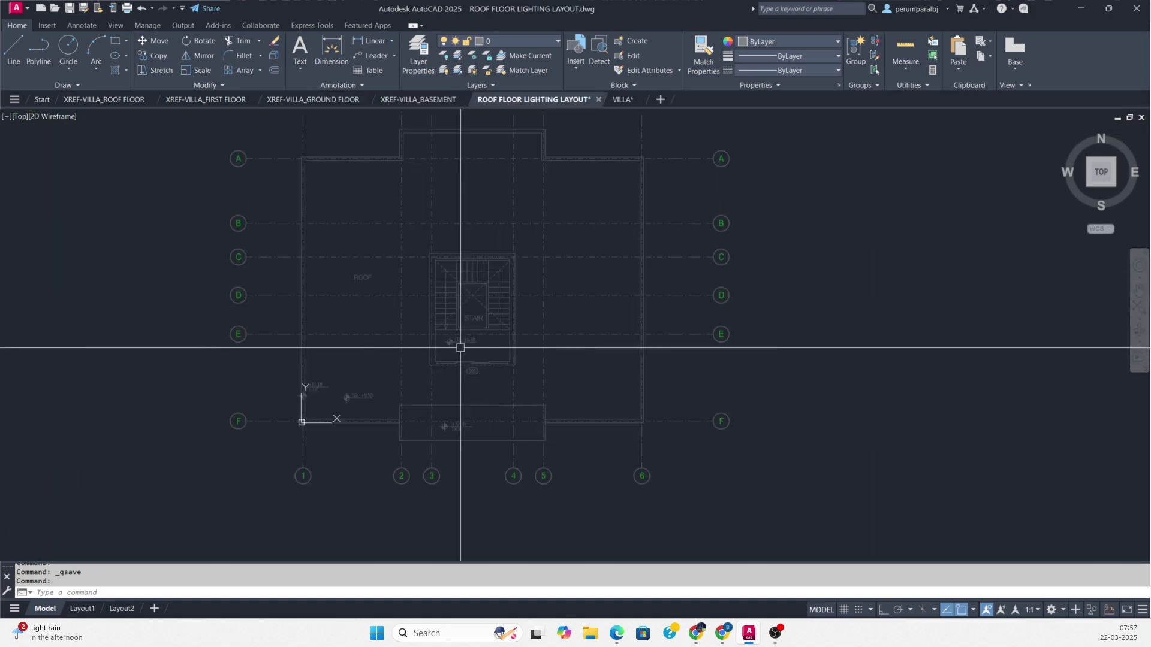
middle_drag(465, 328, 469, 379)
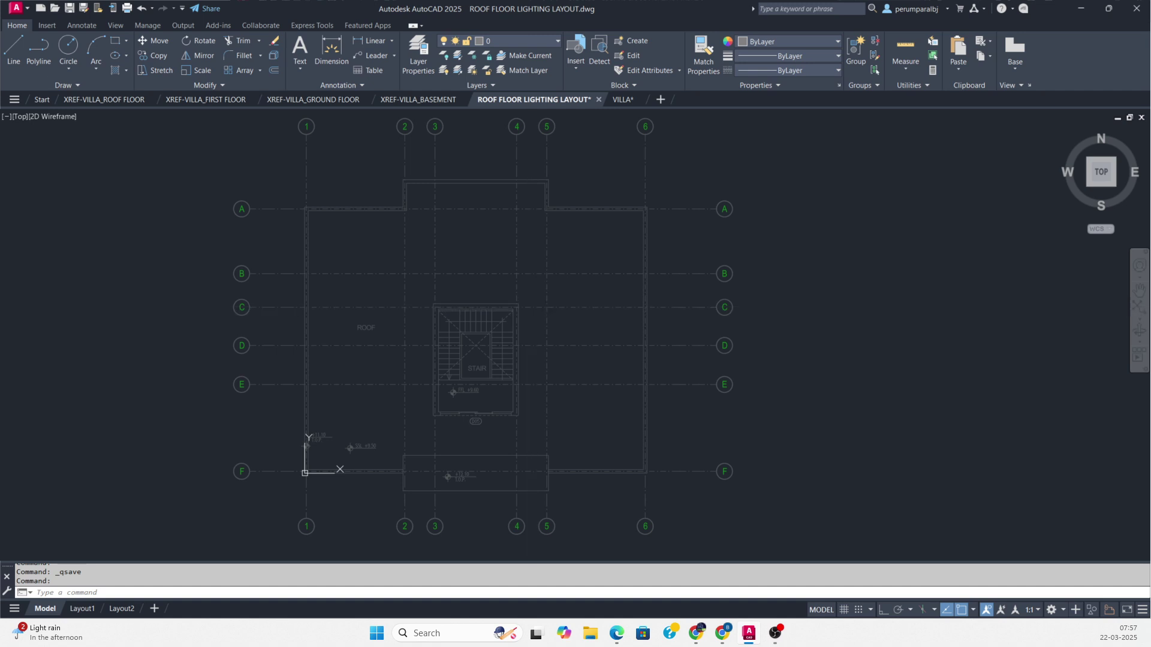
- Examine the original roof floor reference drawing at full extents and around the stair
click(124, 100)
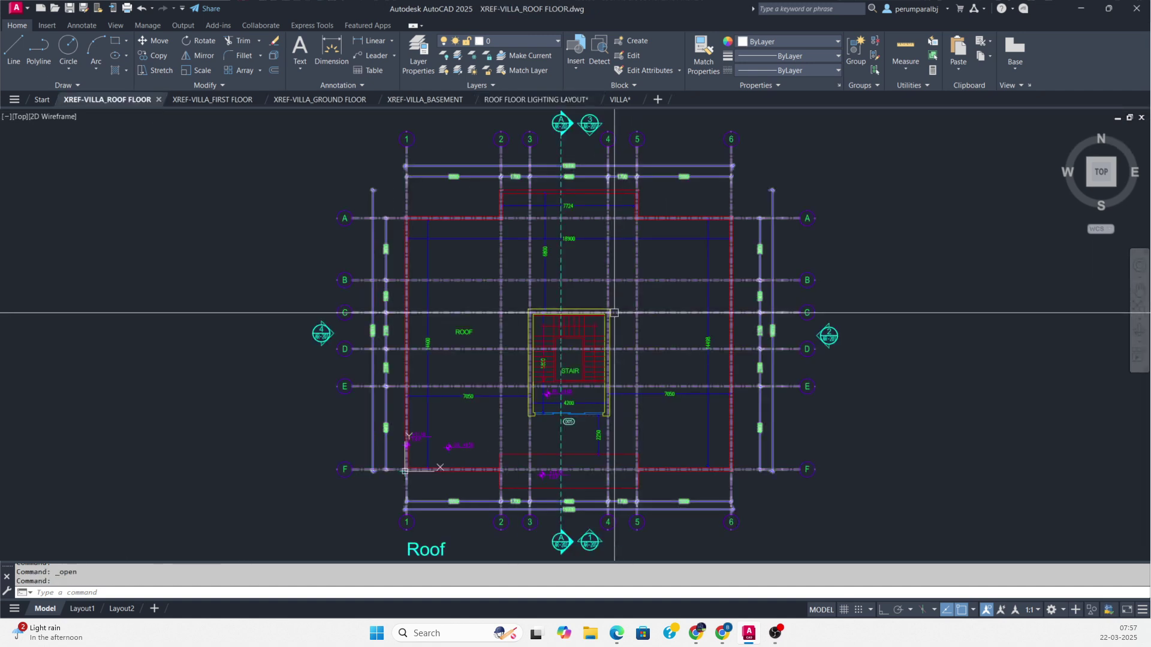
middle_click(629, 294)
middle_click(628, 294)
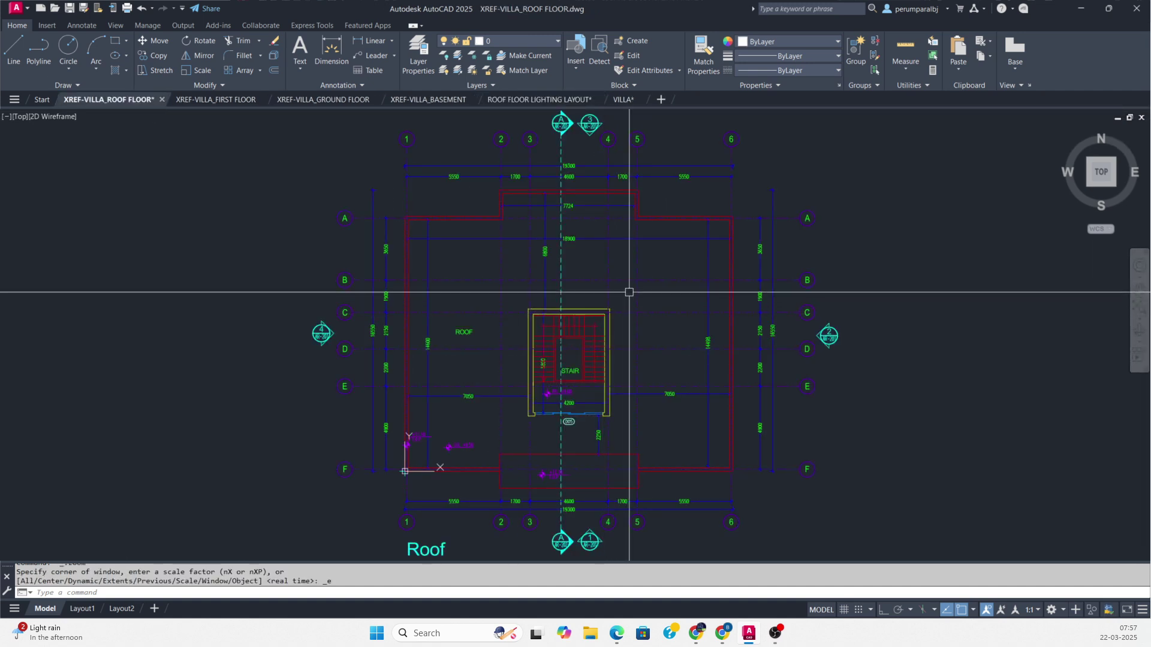
key(Escape)
key(Escape)
scroll(653, 336, up, 2)
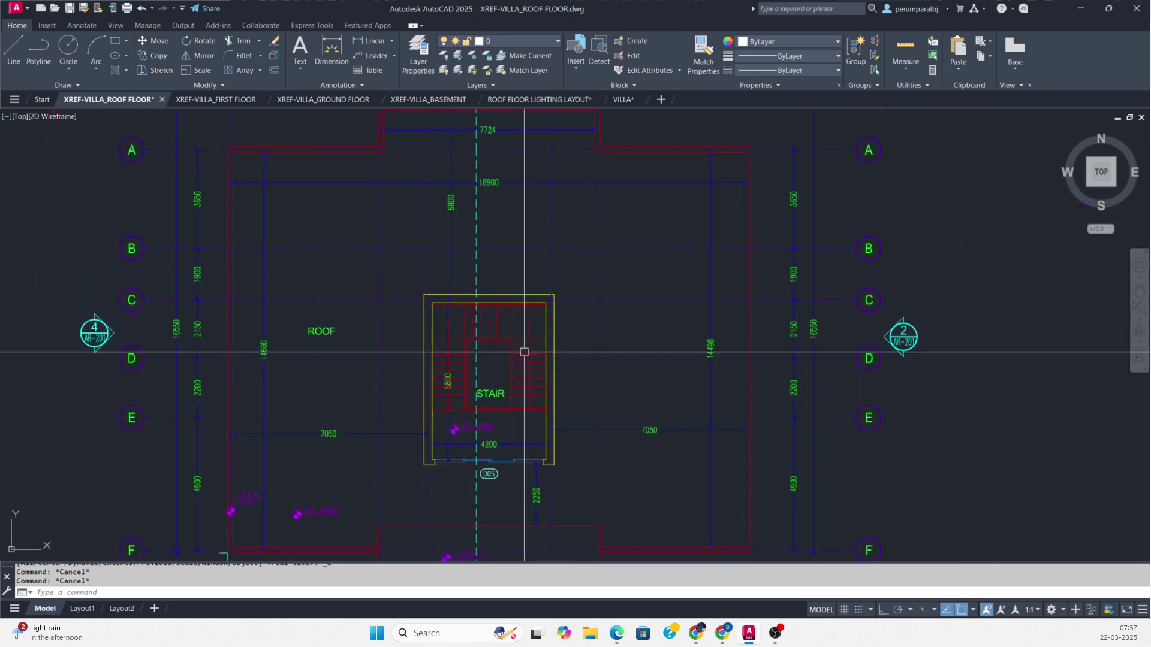
scroll(524, 351, down, 2)
middle_drag(526, 348, 536, 354)
- Review the rooms in the first floor reference drawing, restore its full extents, and save it
click(240, 99)
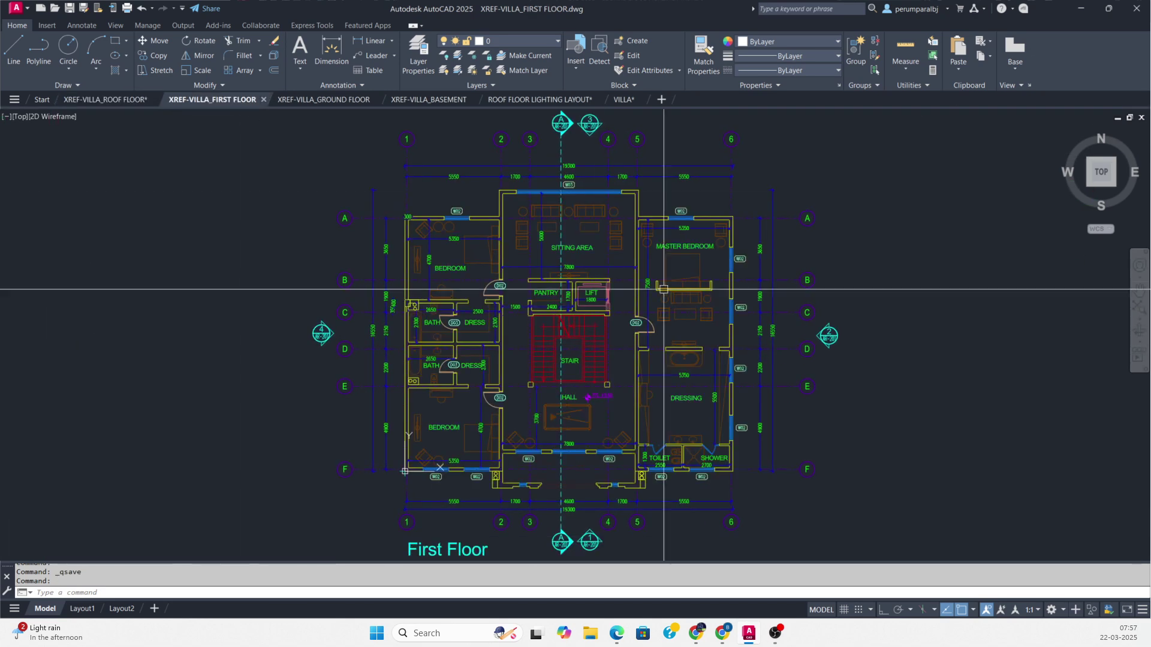
scroll(631, 306, up, 4)
scroll(541, 315, down, 8)
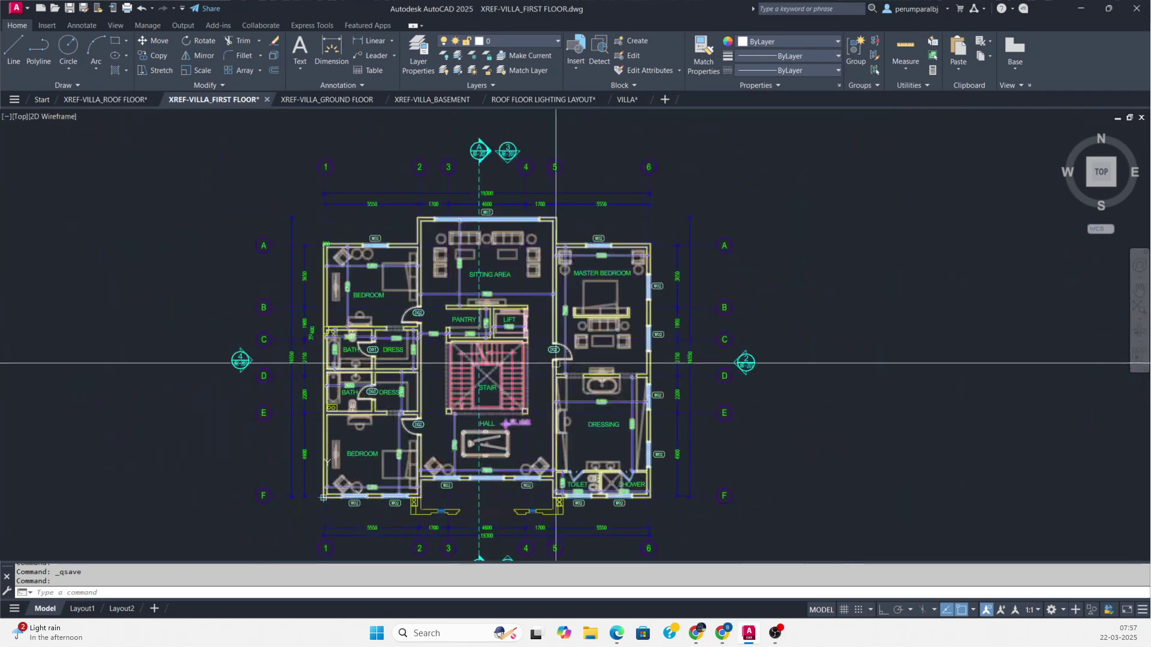
middle_drag(542, 318, 551, 345)
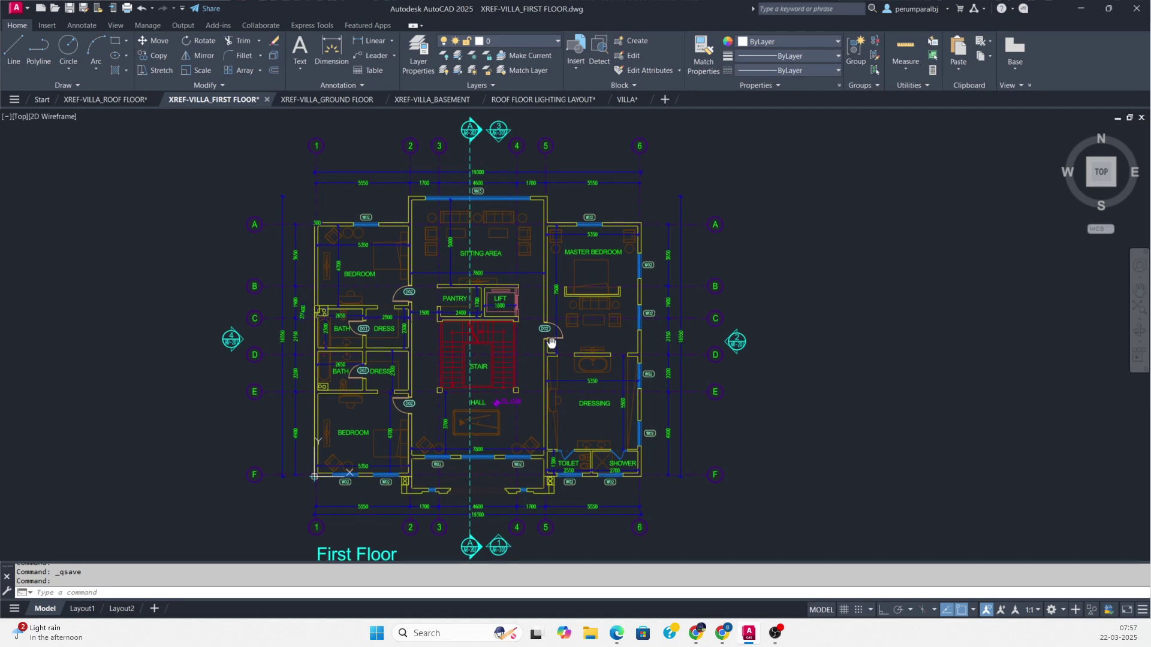
scroll(420, 292, up, 4)
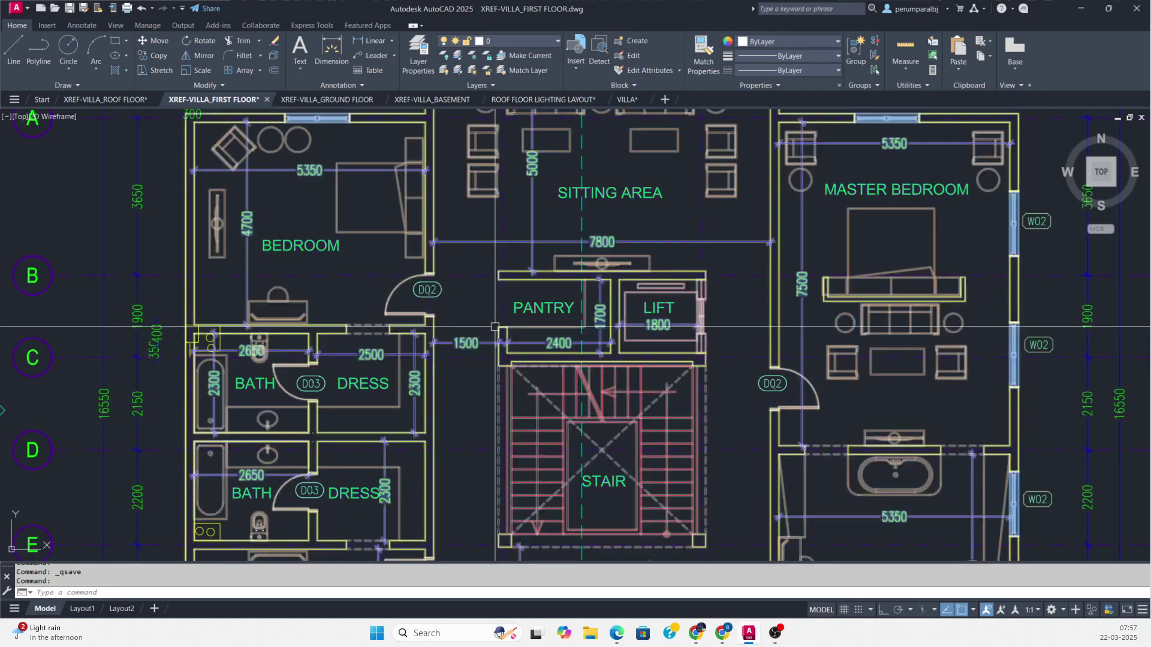
mouse_move(495, 326)
middle_down()
mouse_move(470, 271)
mouse_move(501, 376)
mouse_move(449, 360)
mouse_move(462, 403)
mouse_move(506, 380)
middle_up()
middle_click(507, 380)
middle_click(507, 380)
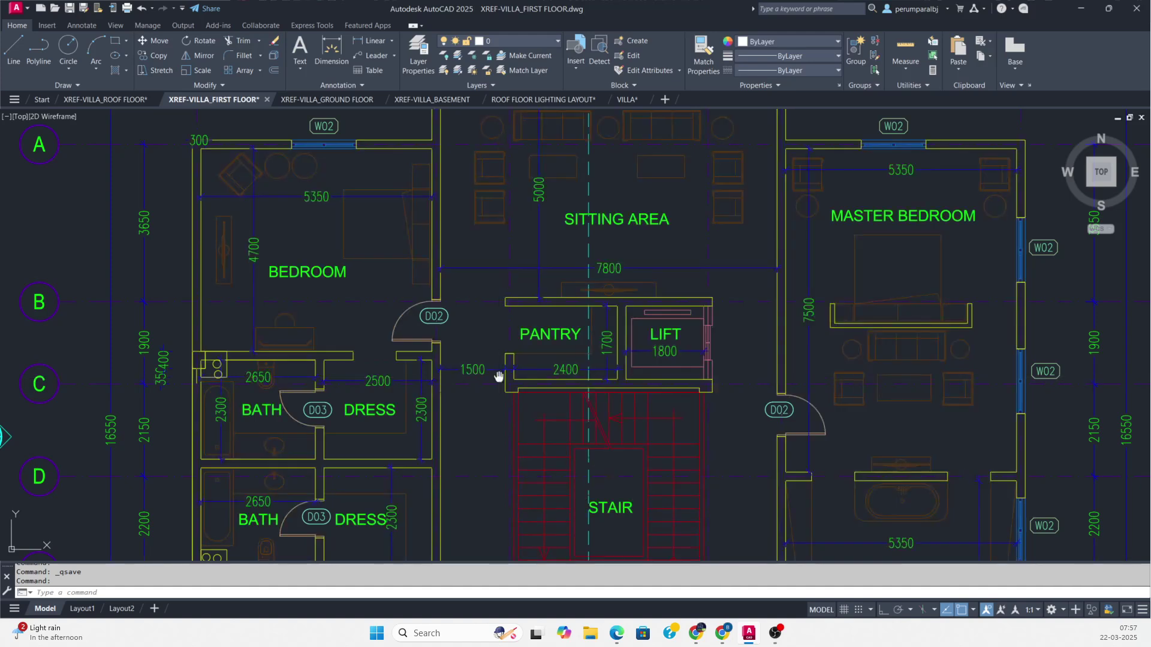
key(ctrl+s)
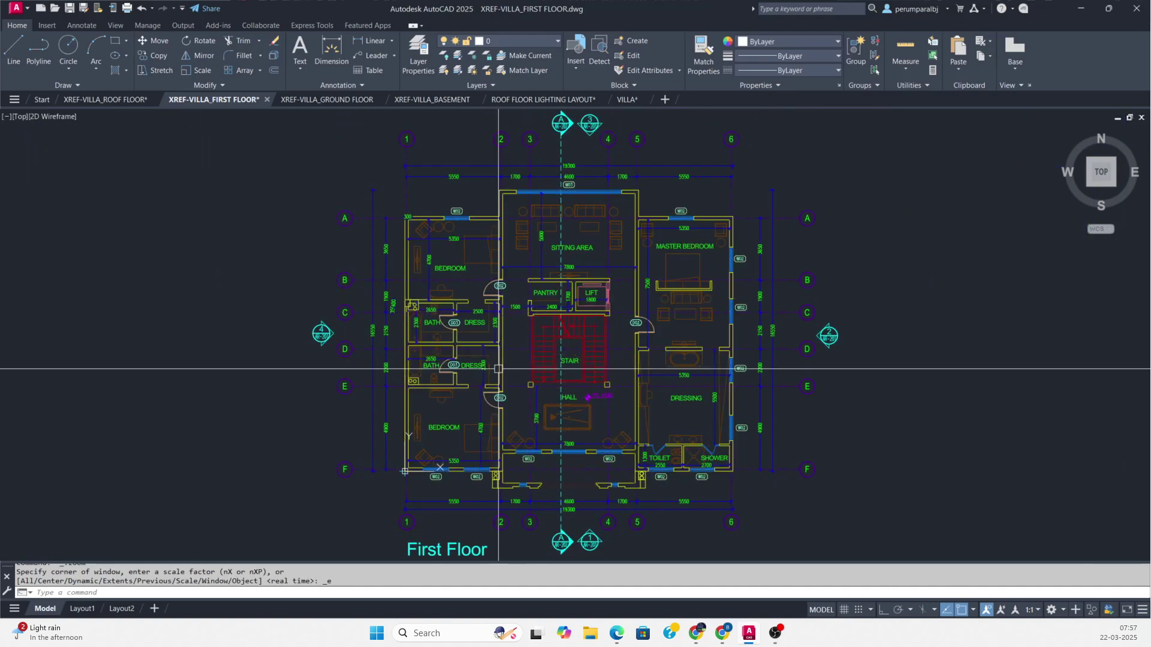